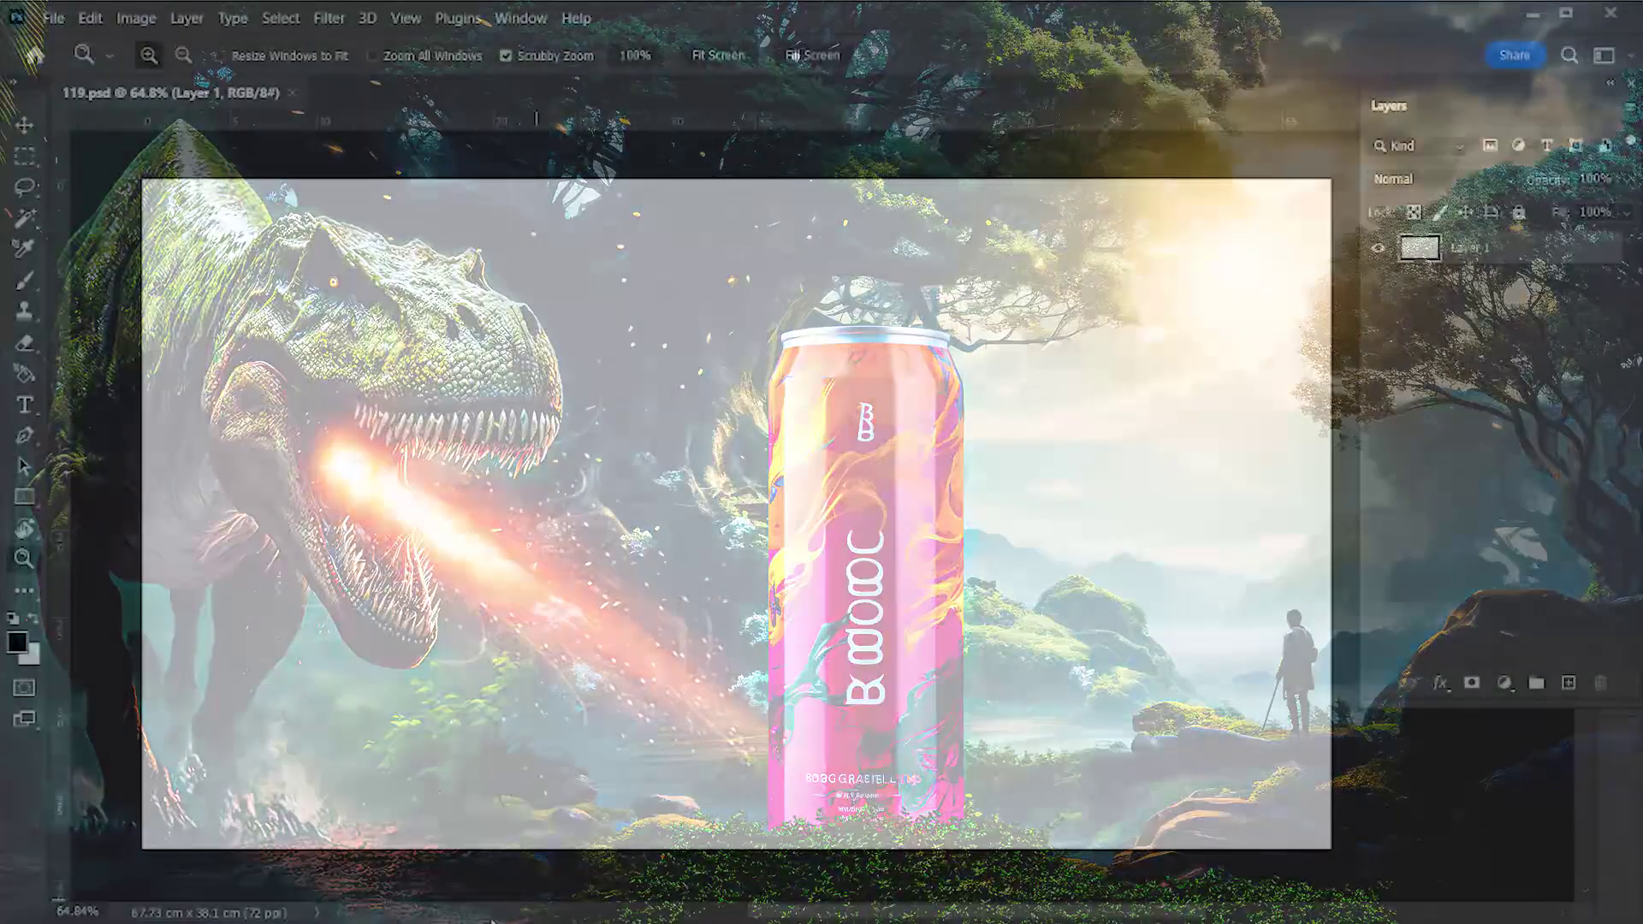
Bring up the 119 source-image folder beside the blank 119.psd document
{"action": "key", "text": "alt+Tab"}
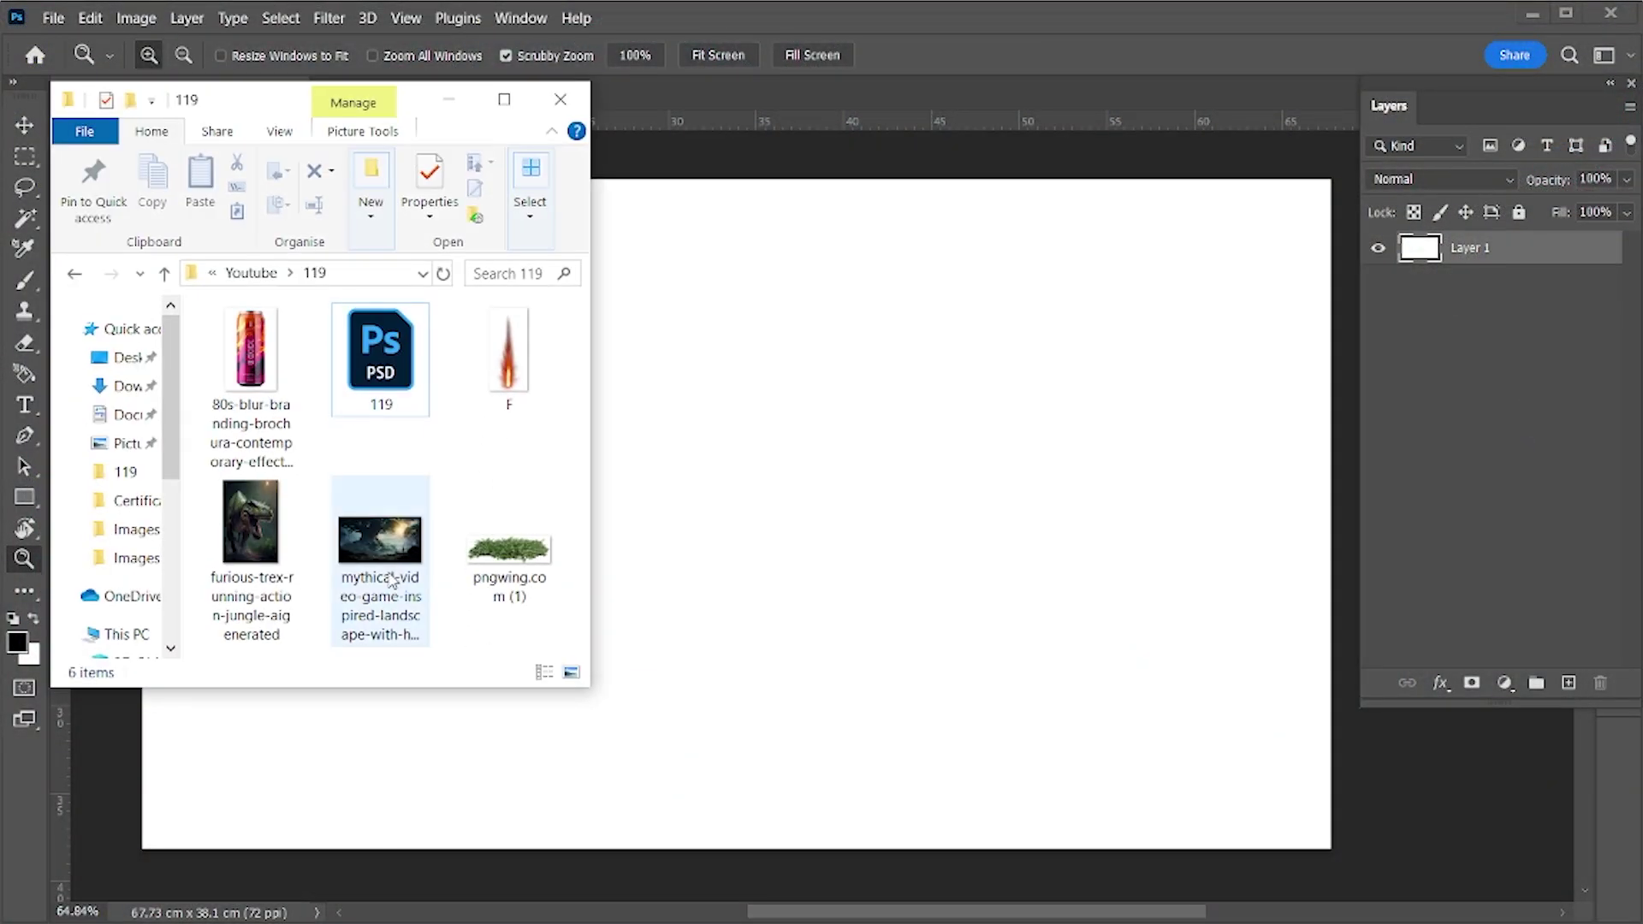
Place the mythical jungle landscape and scale it to cover the whole canvas
{"action": "left_click_drag", "start_coordinate": [377, 565], "coordinate": [722, 565]}
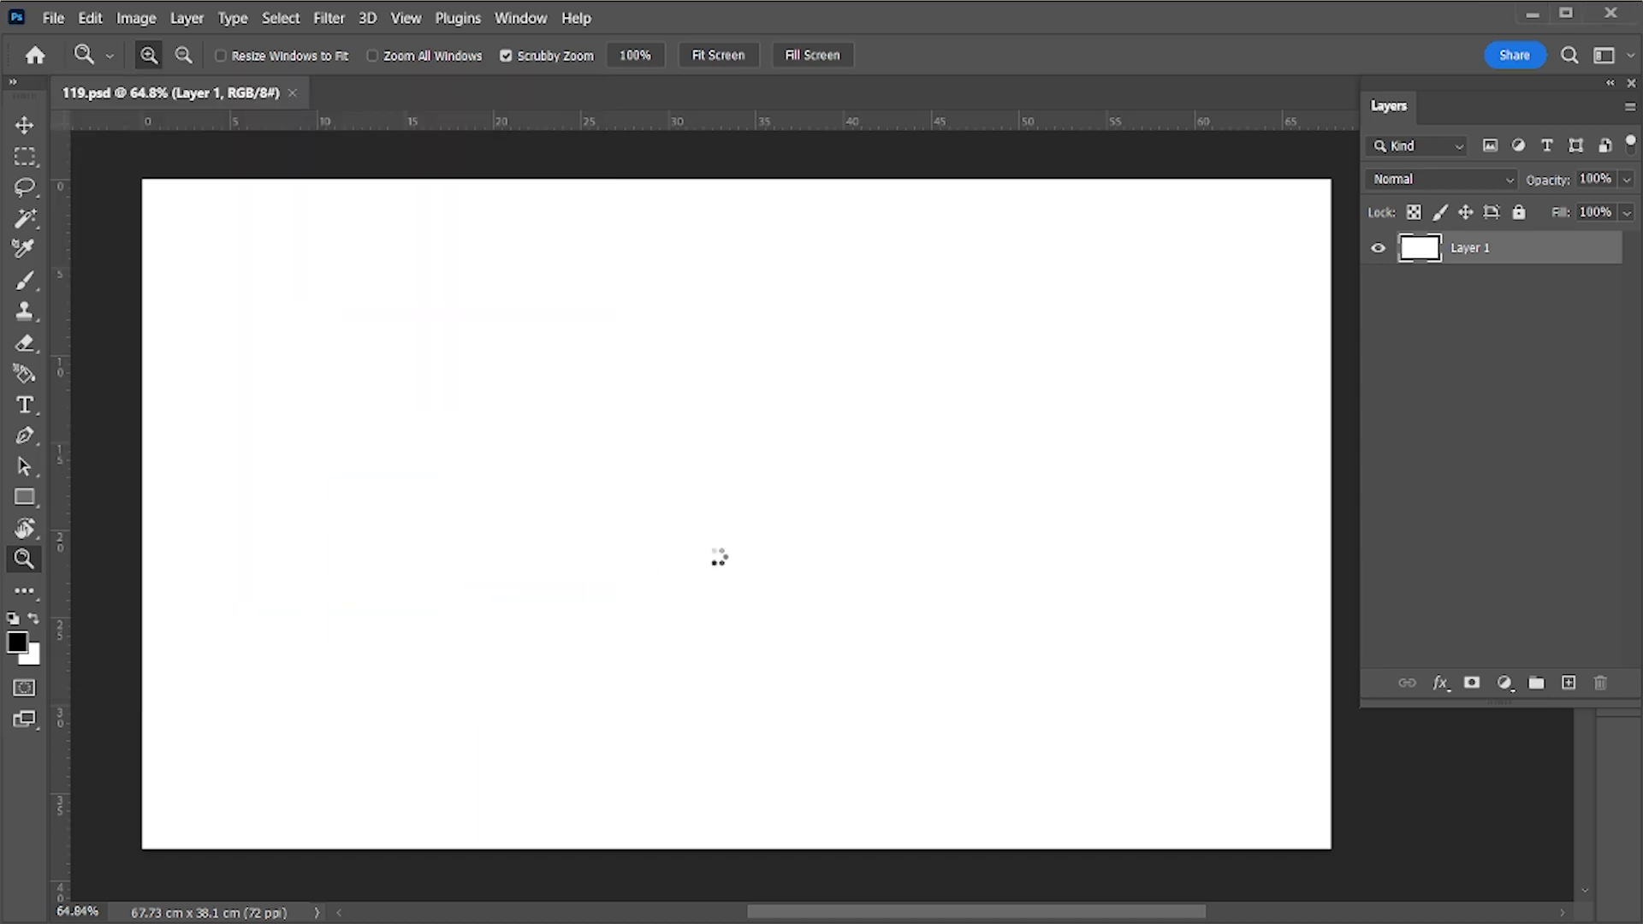
{"action": "left_click_drag", "start_coordinate": [744, 272], "coordinate": [736, 180]}
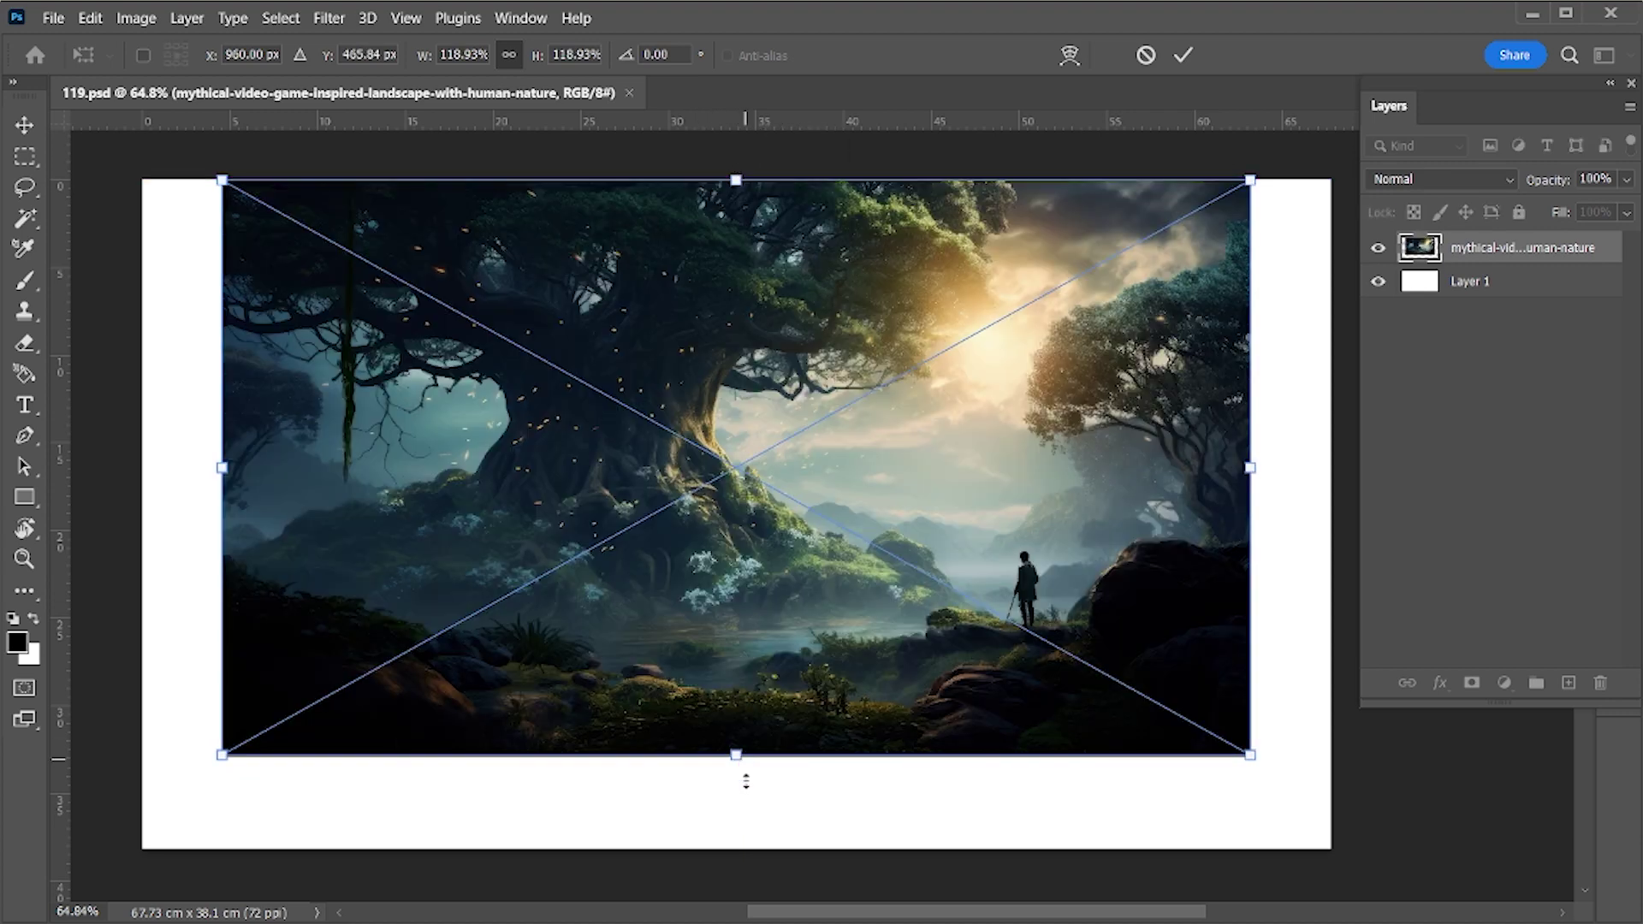
{"action": "left_click_drag", "start_coordinate": [736, 762], "coordinate": [750, 862]}
{"action": "key", "text": "Return"}
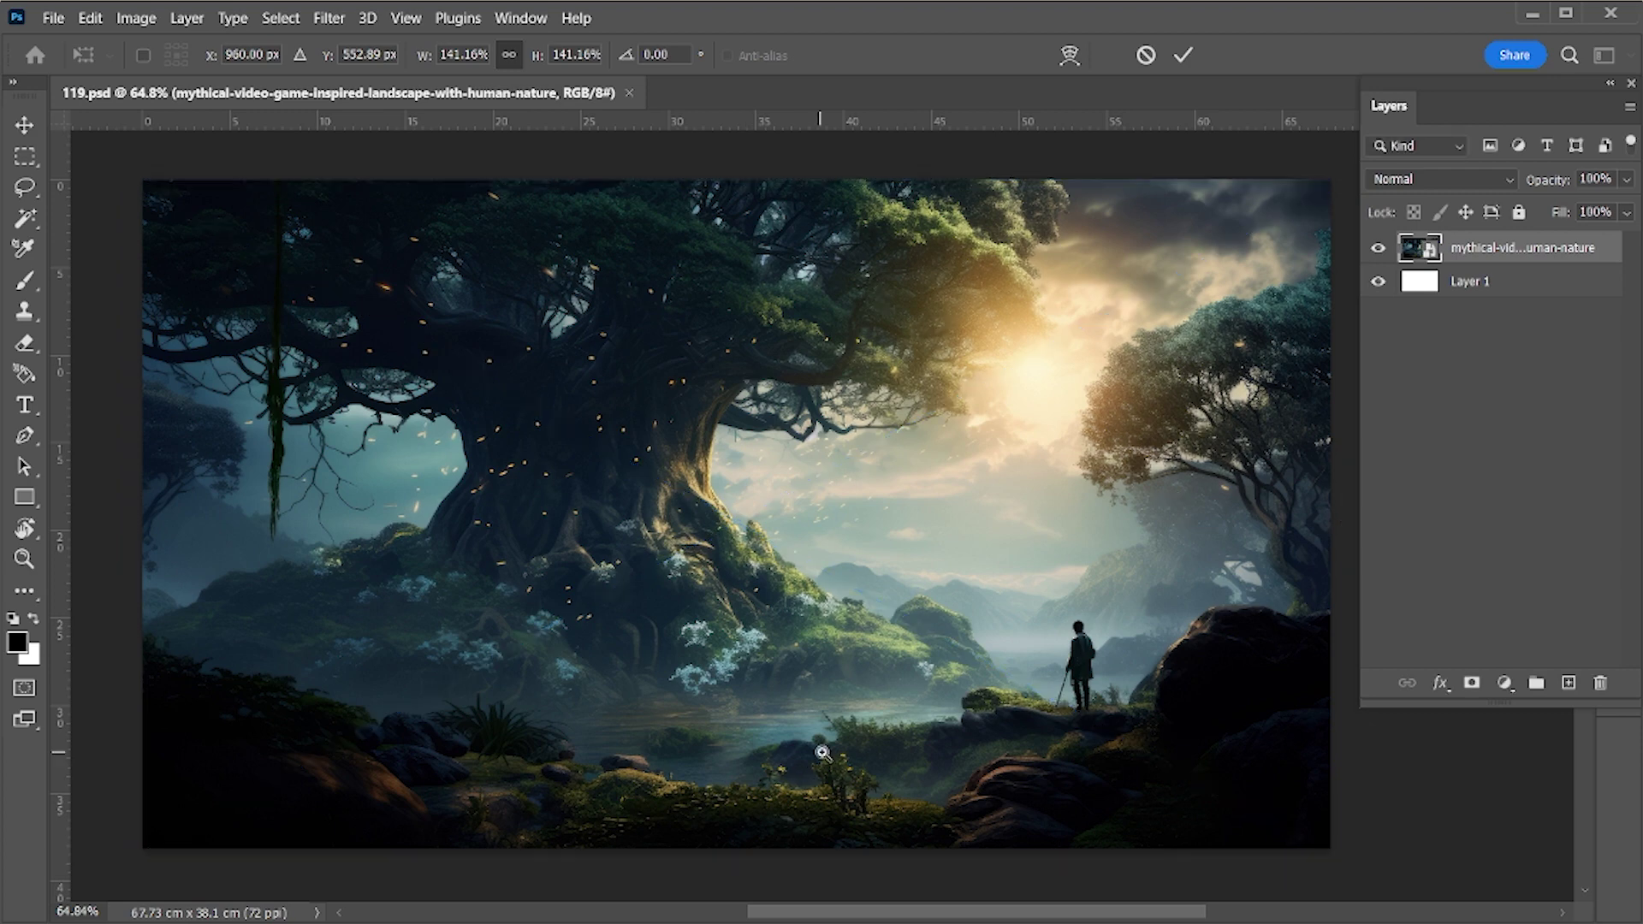
{"action": "key", "text": "z"}
Rasterize the landscape layer and return to the source-image folder
{"action": "right_click", "coordinate": [1508, 250]}
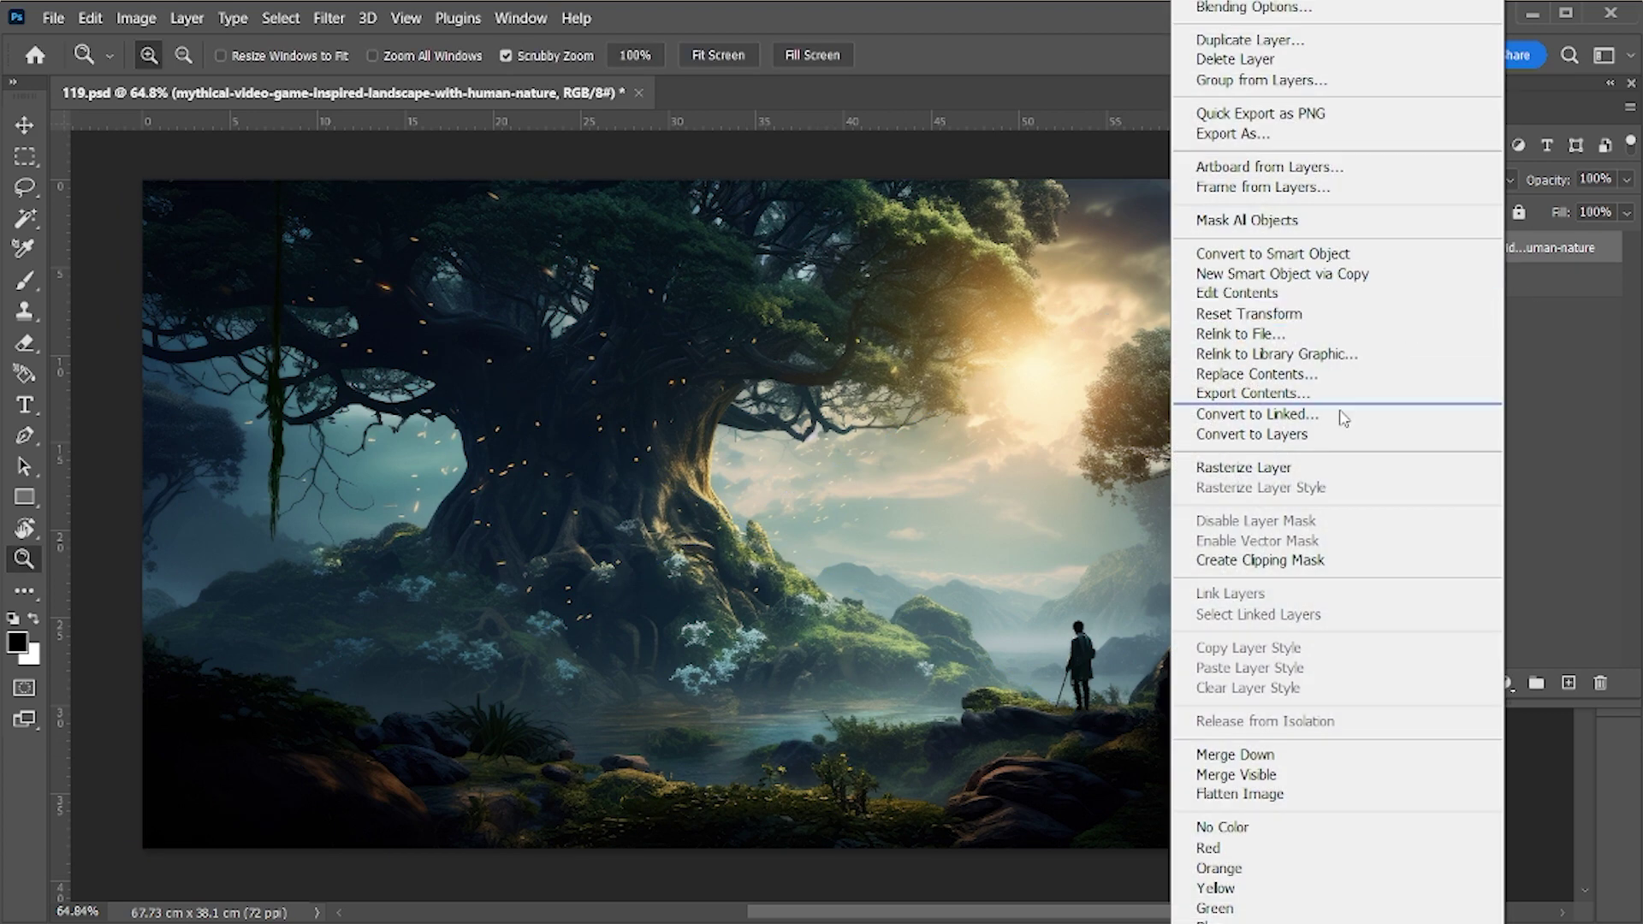
{"action": "left_click", "coordinate": [1272, 471]}
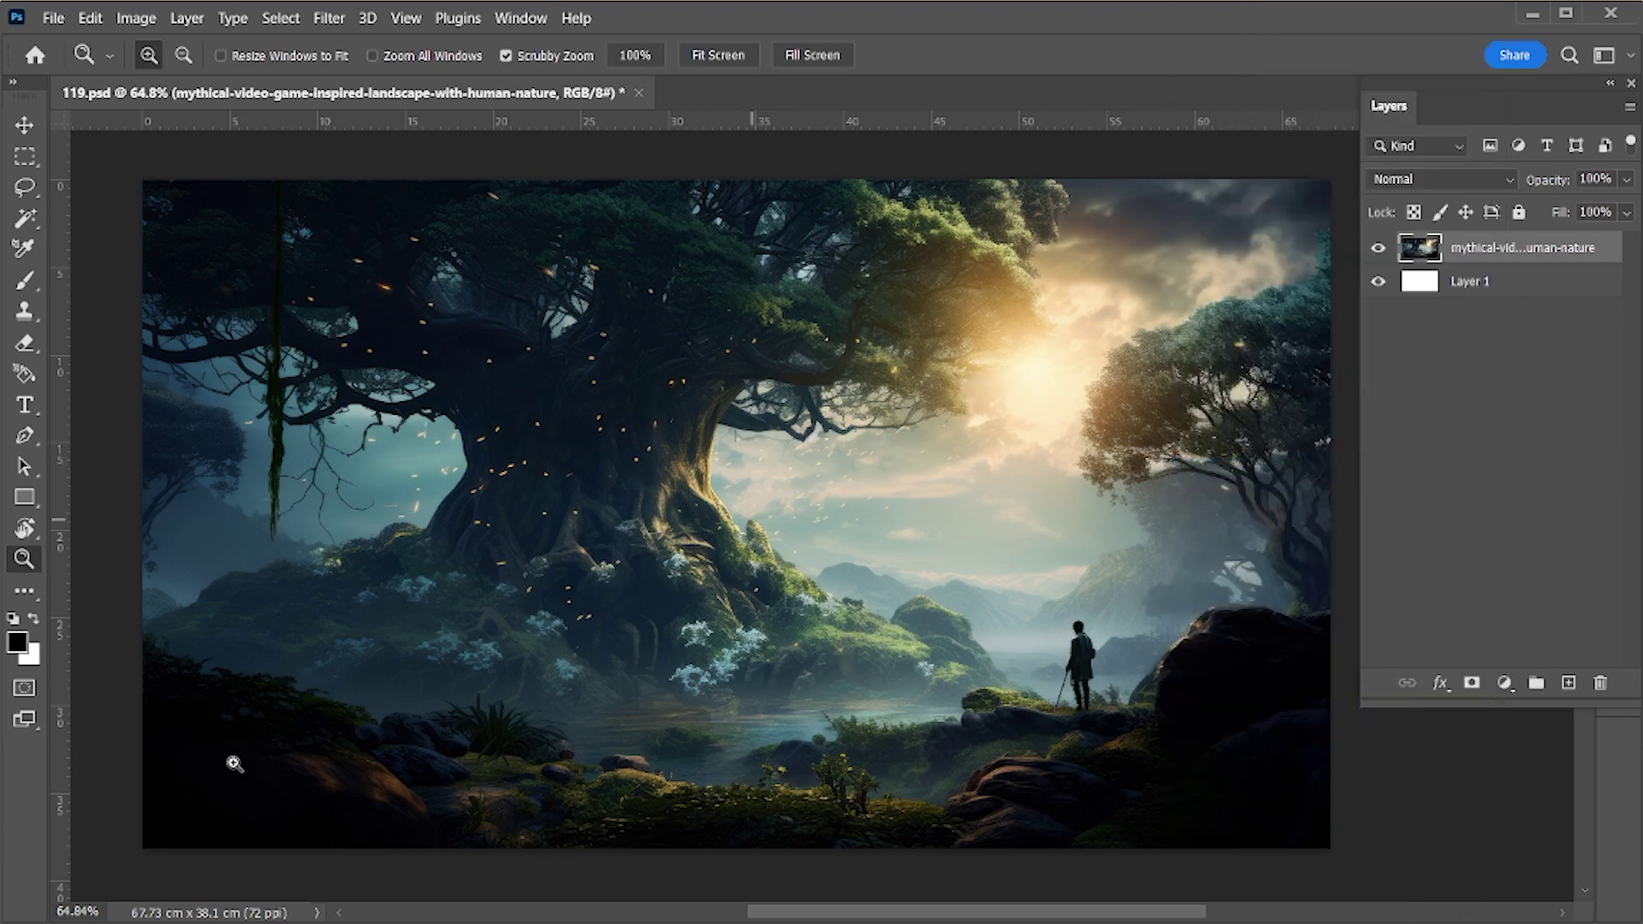
{"action": "key", "text": "alt+Tab"}
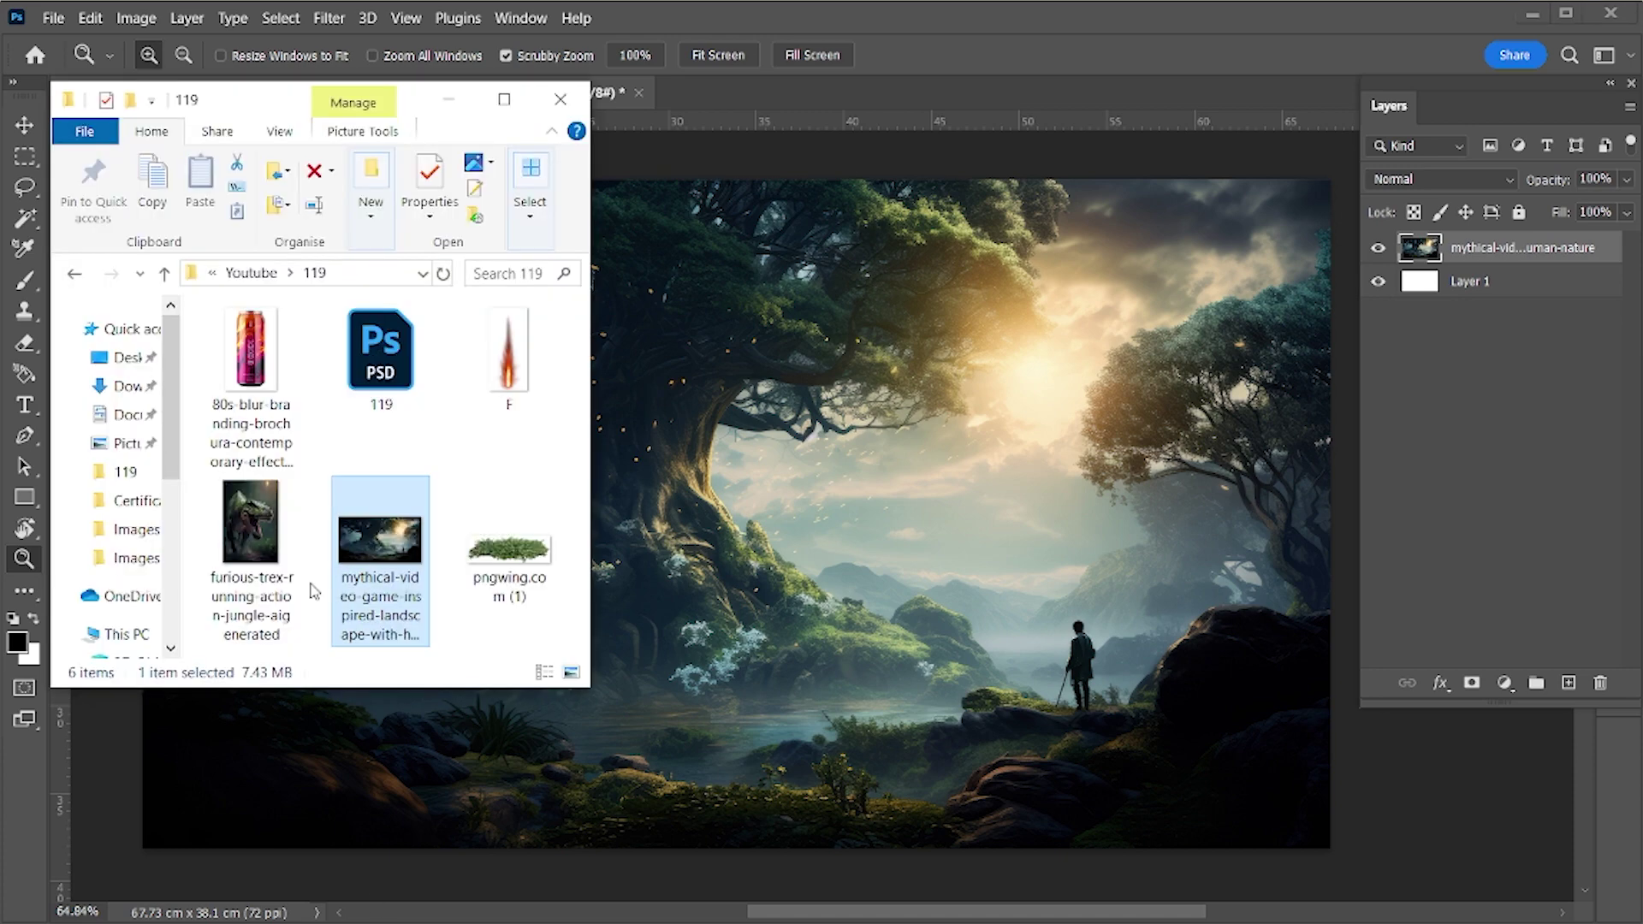
Place the T-rex photo at the canvas's left edge, scaled to full canvas height
{"action": "left_click_drag", "start_coordinate": [380, 548], "coordinate": [728, 591]}
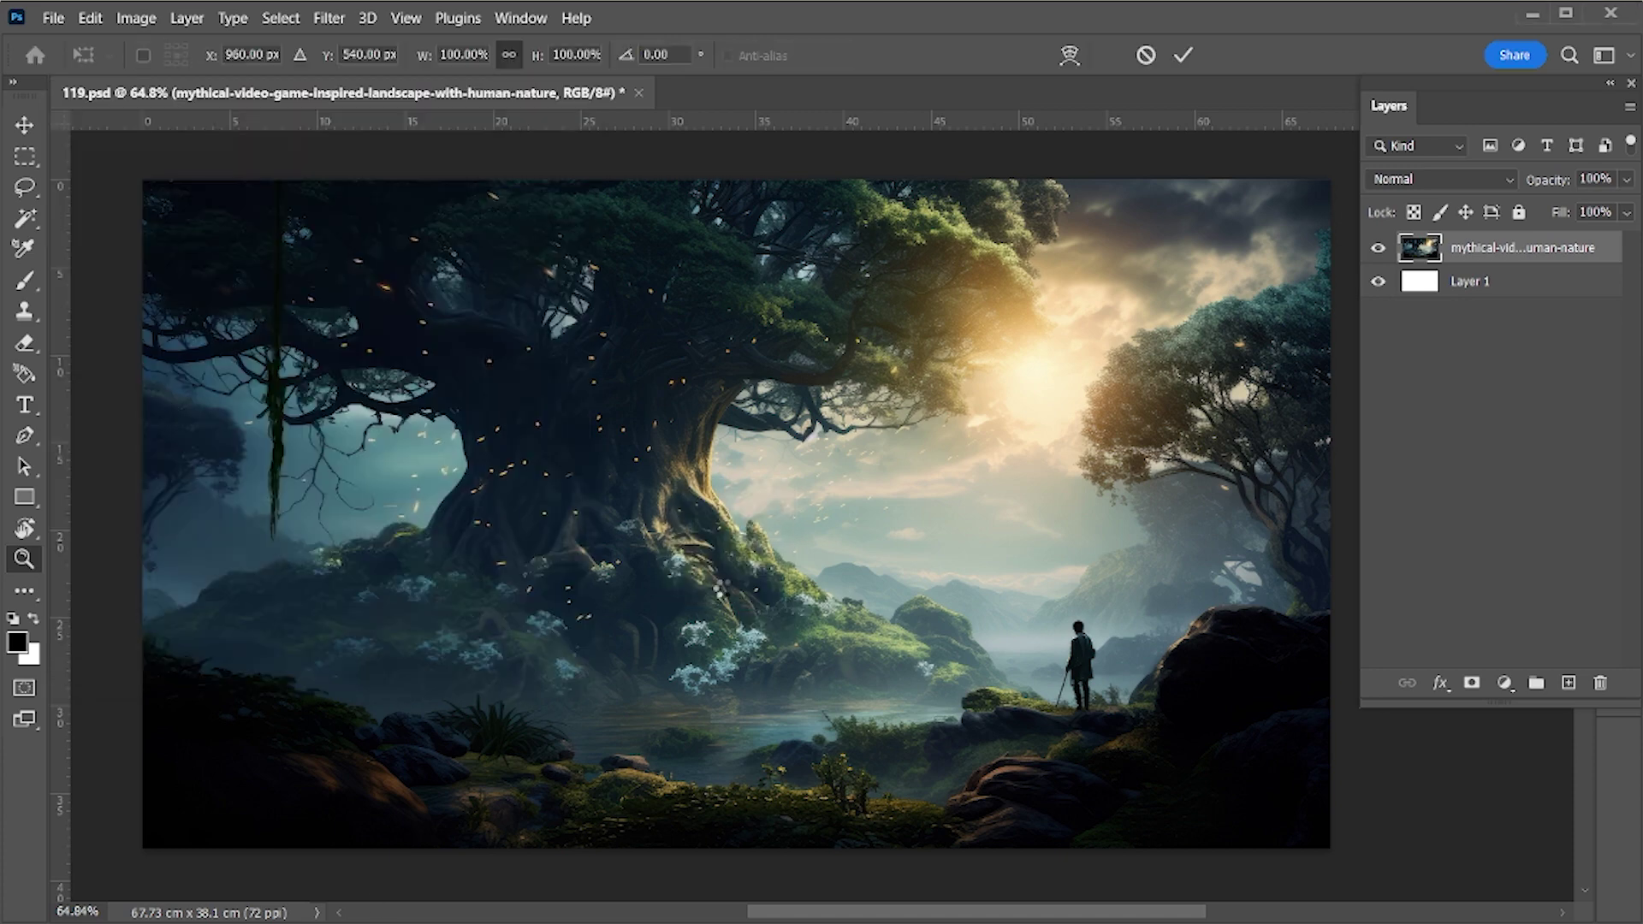
{"action": "key", "text": "Return"}
{"action": "mouse_move", "coordinate": [719, 589]}
{"action": "left_mouse_down"}
{"action": "mouse_move", "coordinate": [348, 589]}
{"action": "mouse_move", "coordinate": [379, 589]}
{"action": "left_mouse_up"}
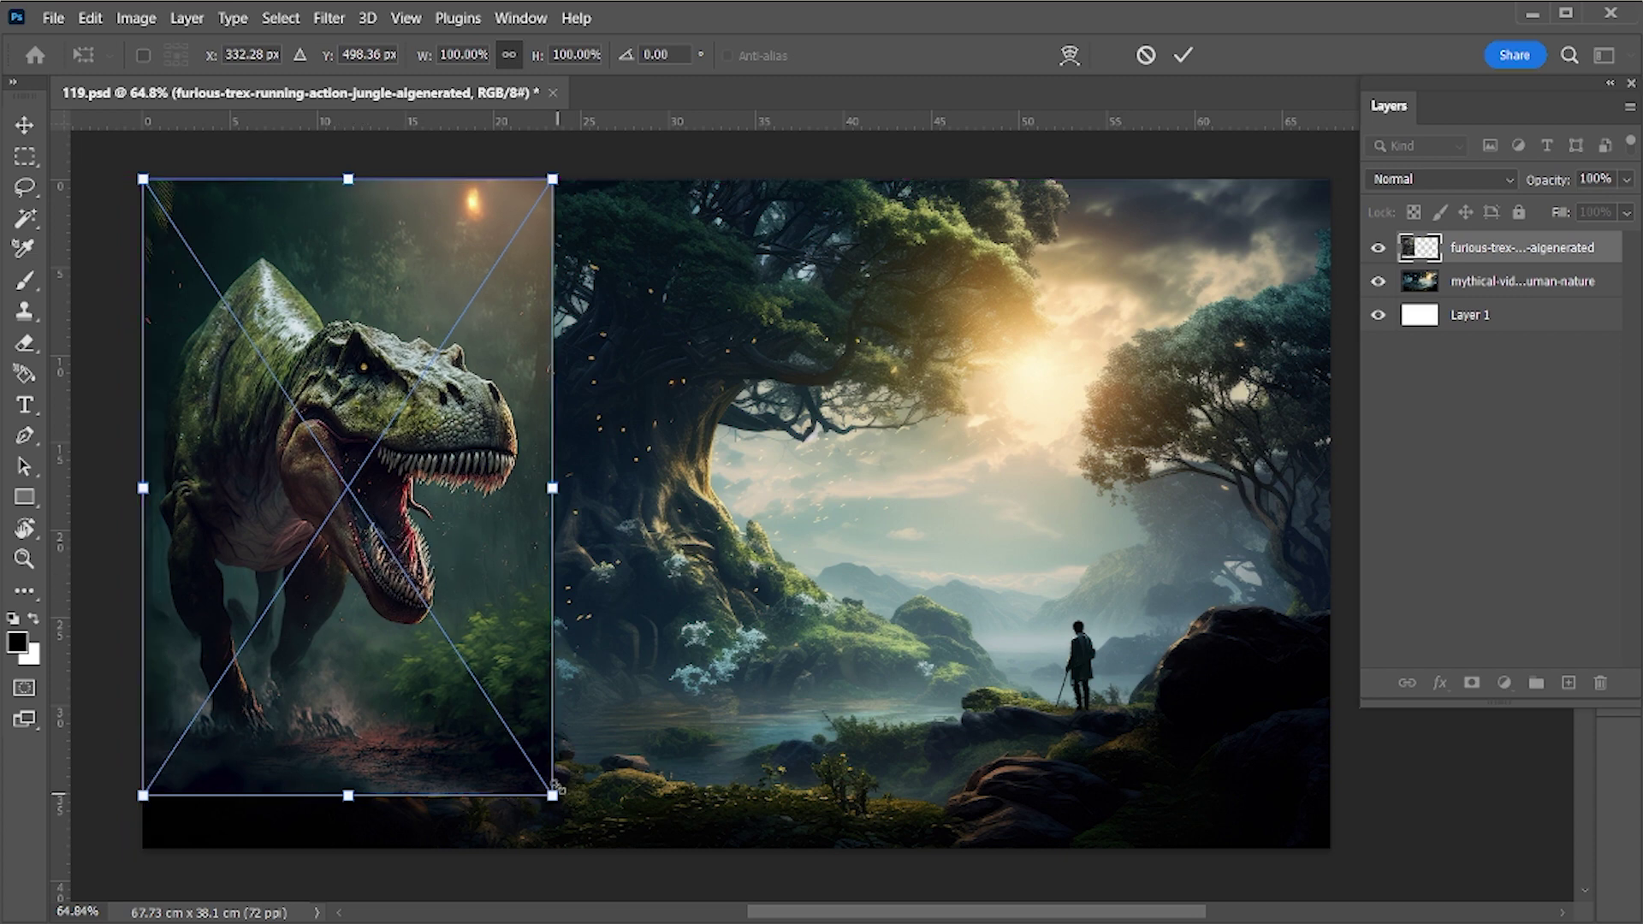
{"action": "left_click_drag", "start_coordinate": [553, 796], "coordinate": [591, 853]}
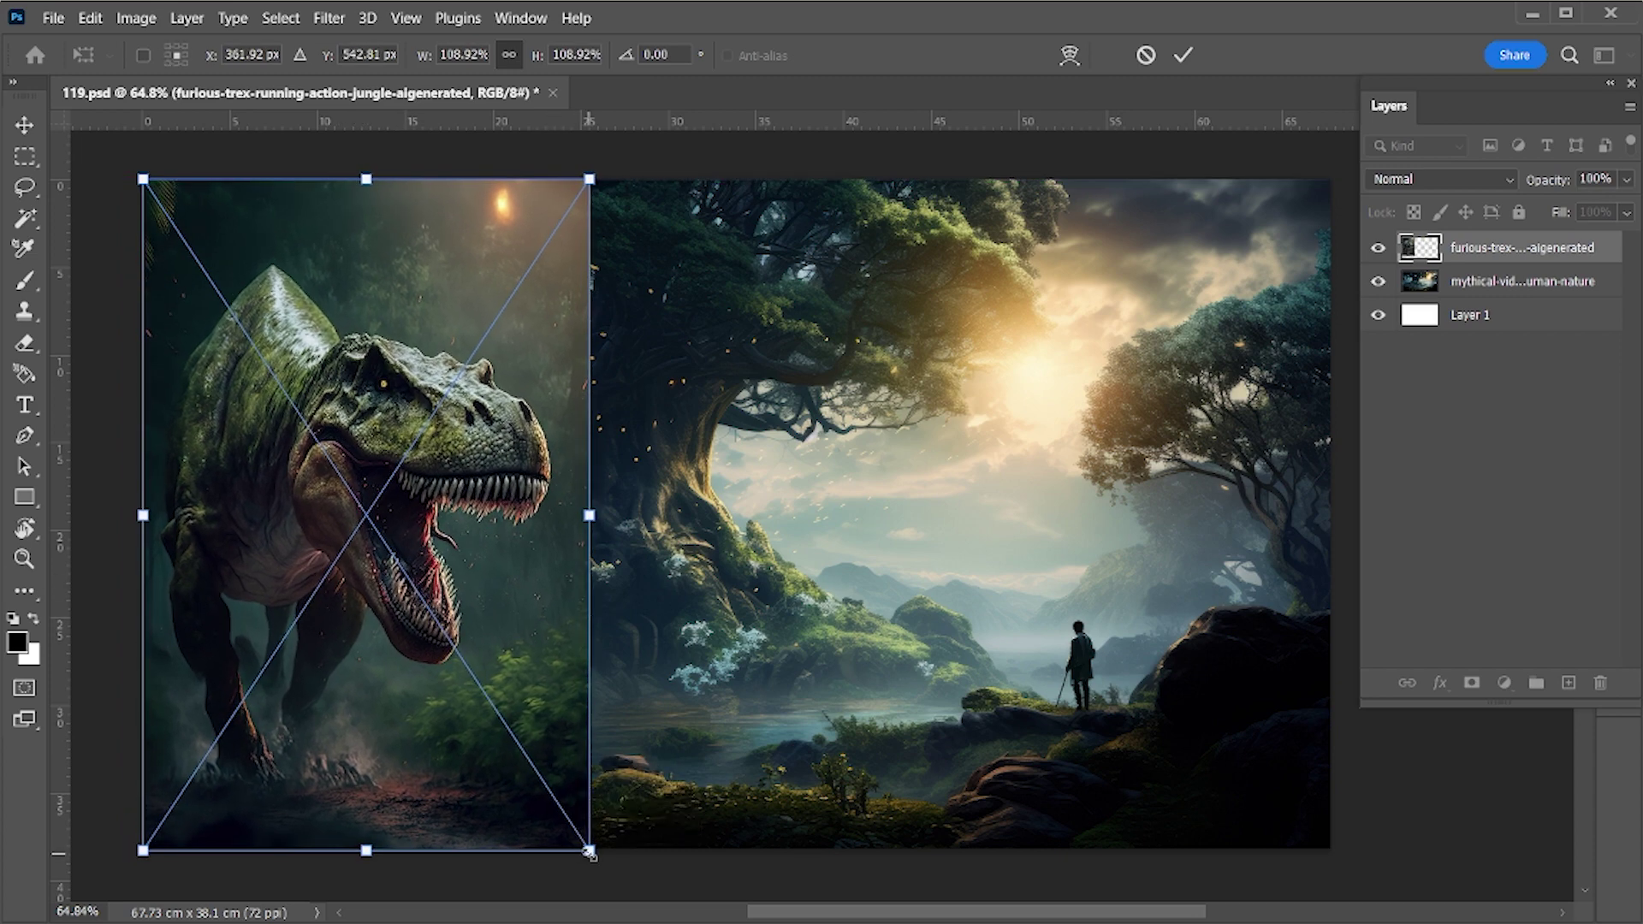
{"action": "key", "text": "Return"}
{"action": "key", "text": "z"}
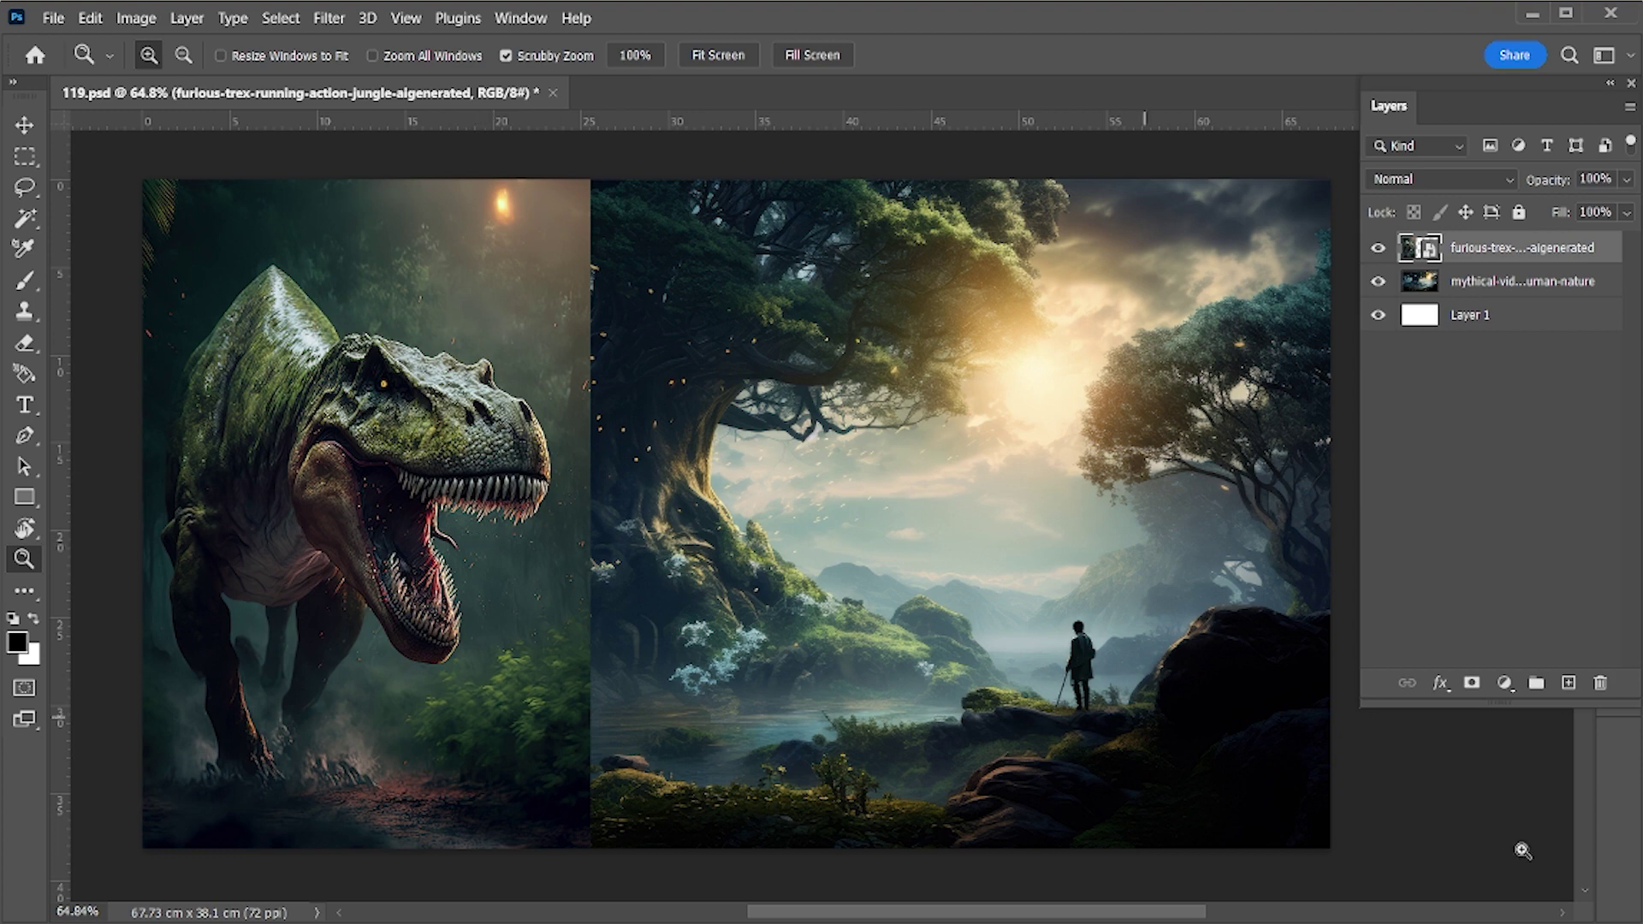
Rasterize the T-rex layer and add a white layer mask to it
{"action": "key", "text": "v"}
{"action": "right_click", "coordinate": [1511, 250]}
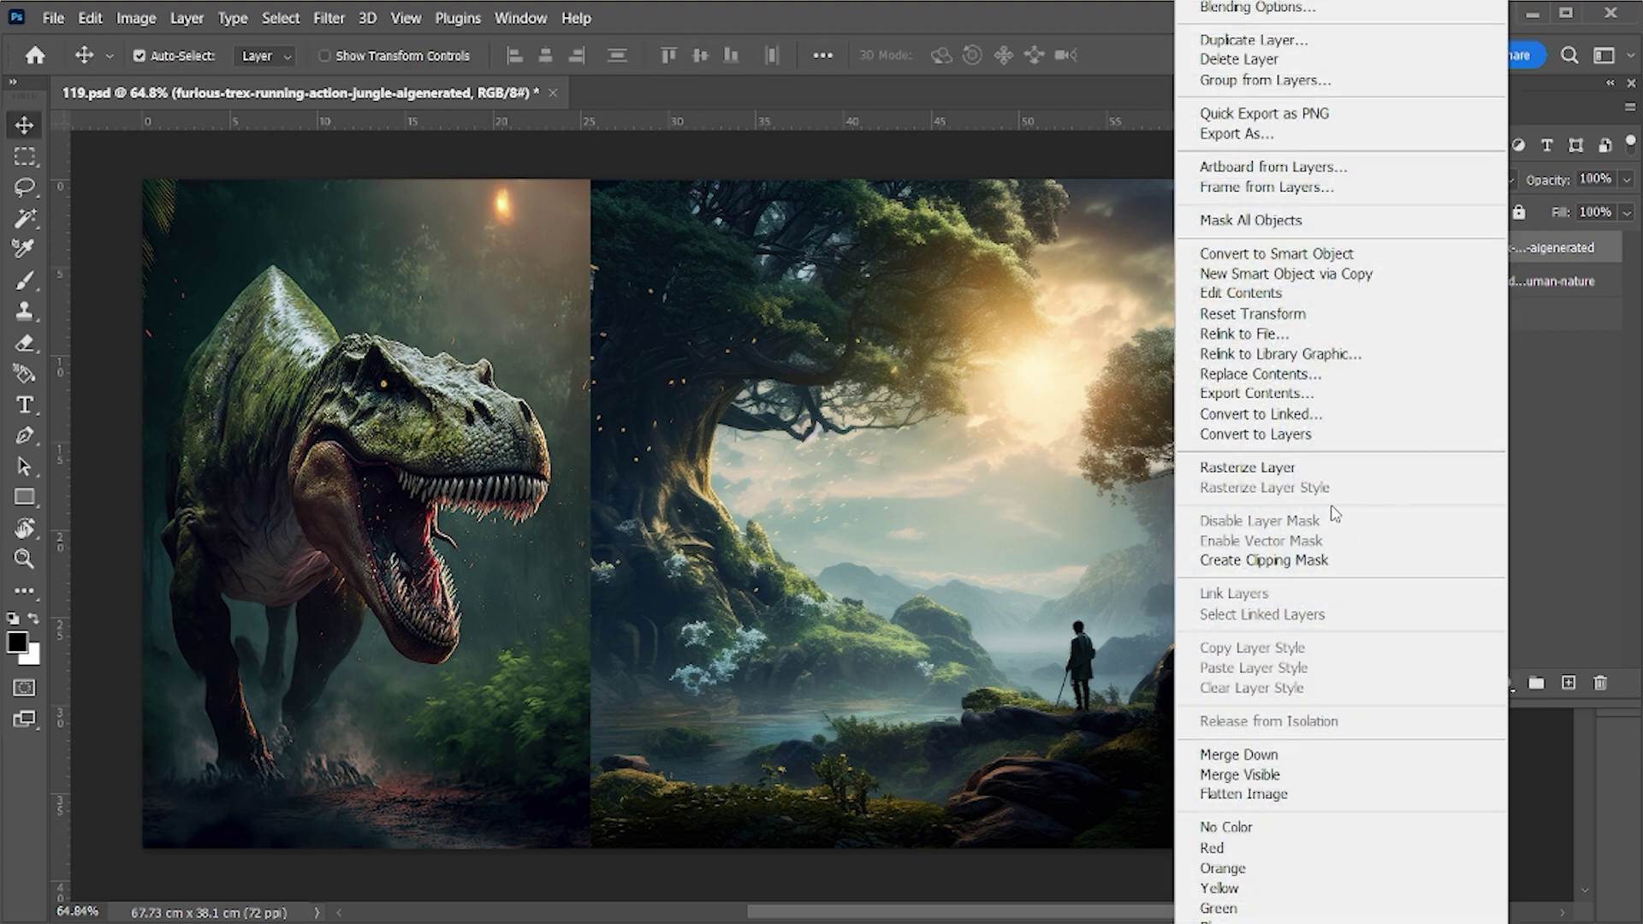
{"action": "left_click", "coordinate": [1307, 469]}
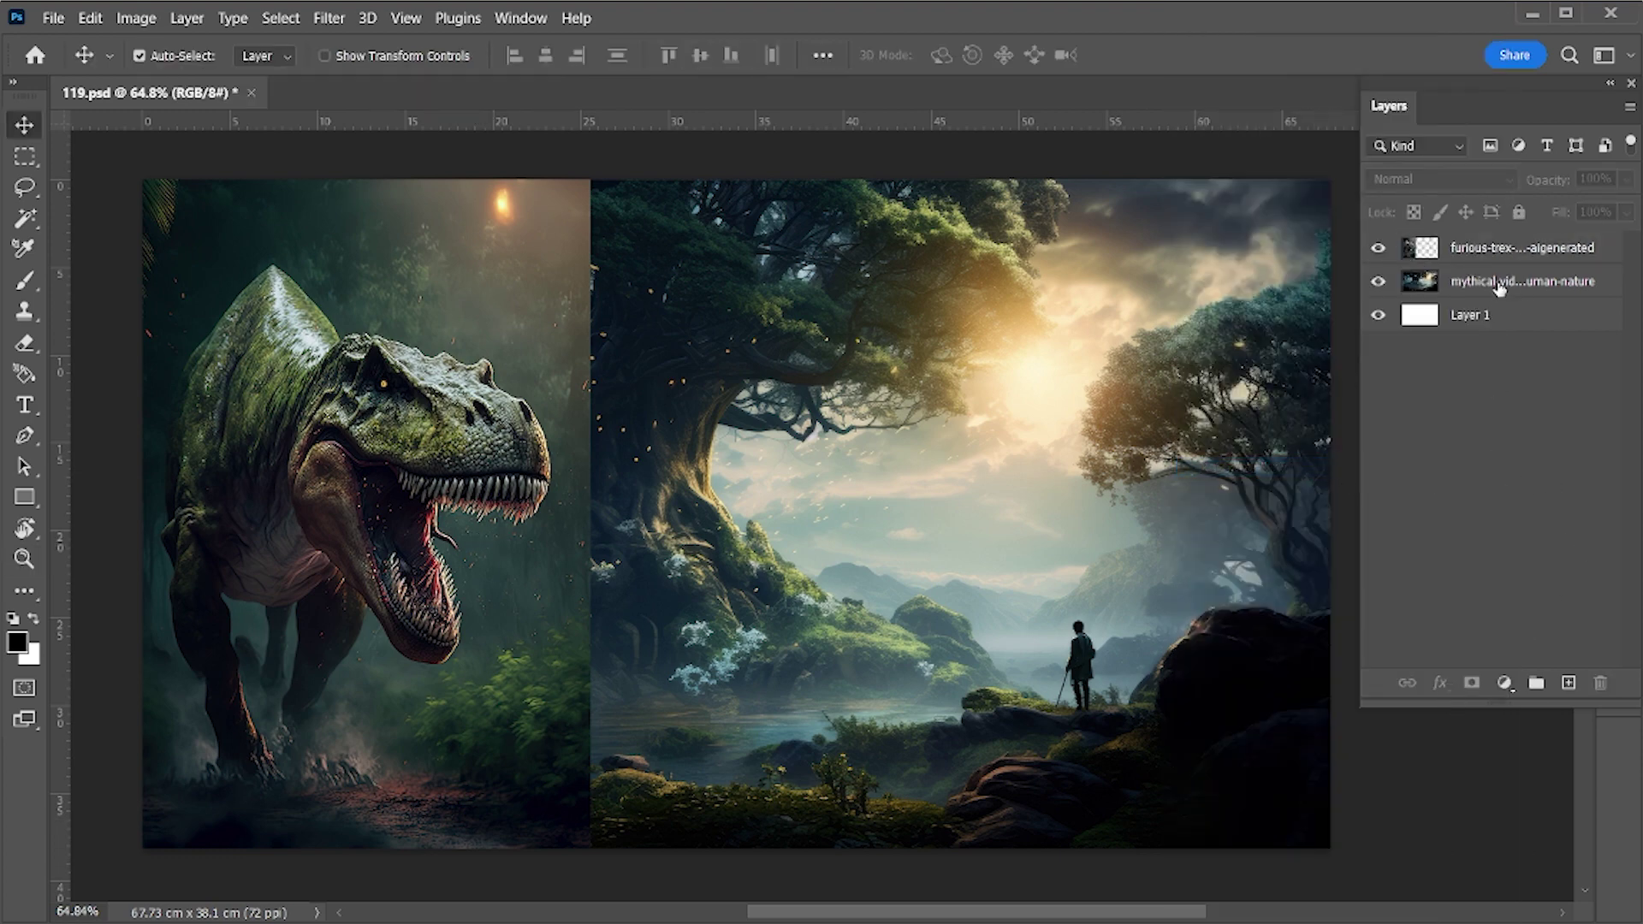
{"action": "left_click", "coordinate": [1499, 248]}
{"action": "left_click", "coordinate": [1473, 682]}
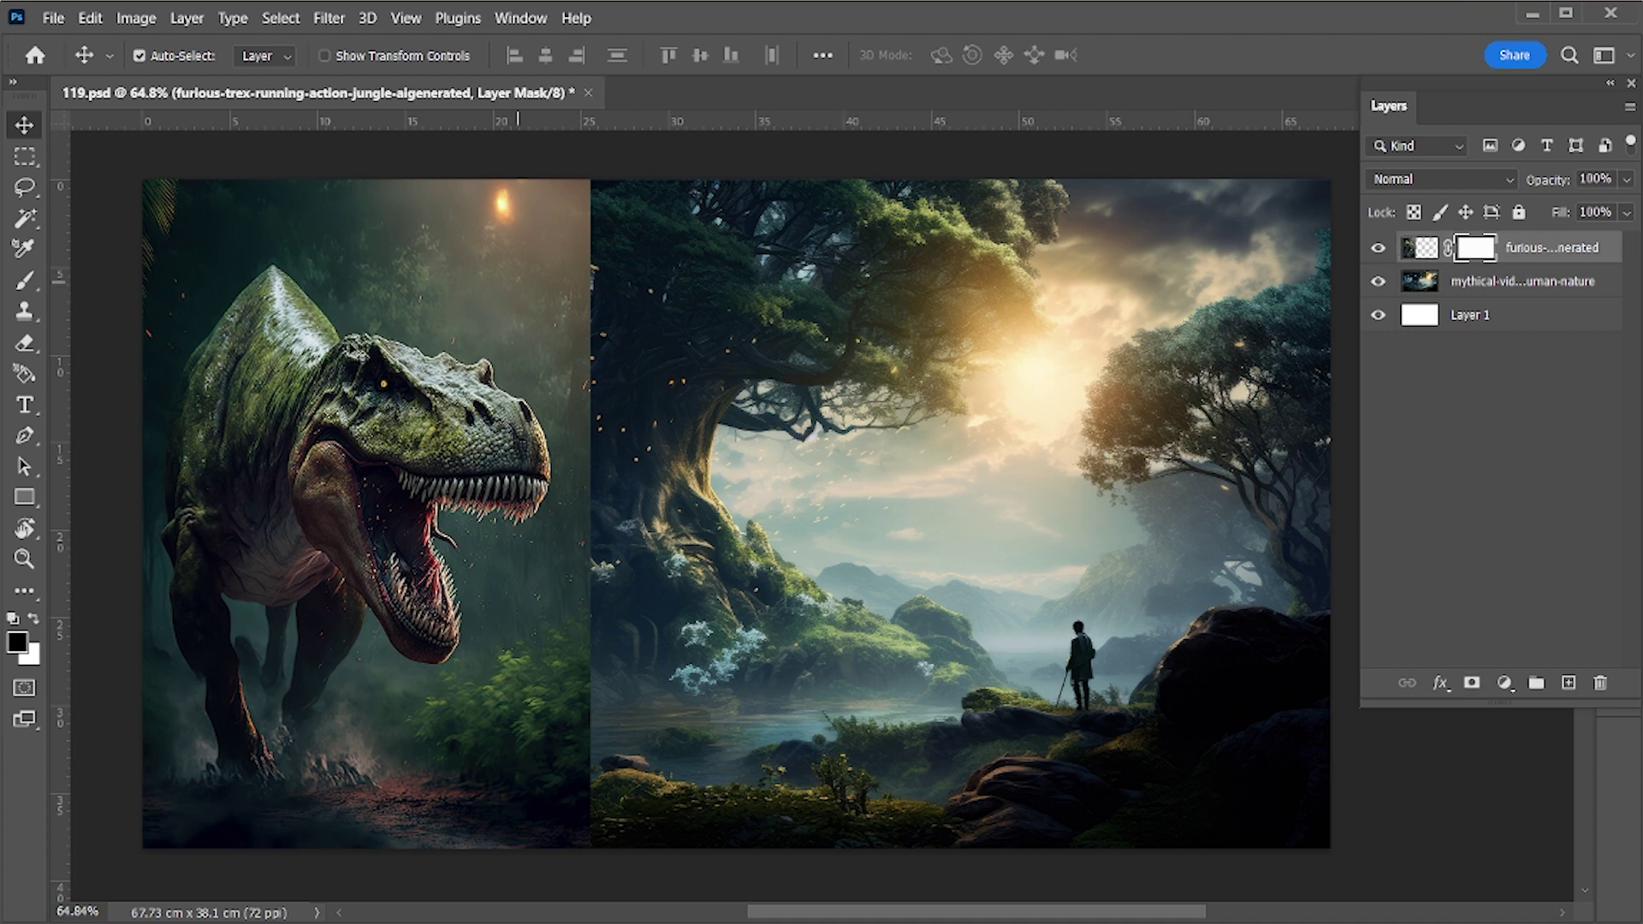
Select the Soft Round brush at 0% hardness, size 200 px
{"action": "key", "text": "b"}
{"action": "left_click", "coordinate": [174, 57]}
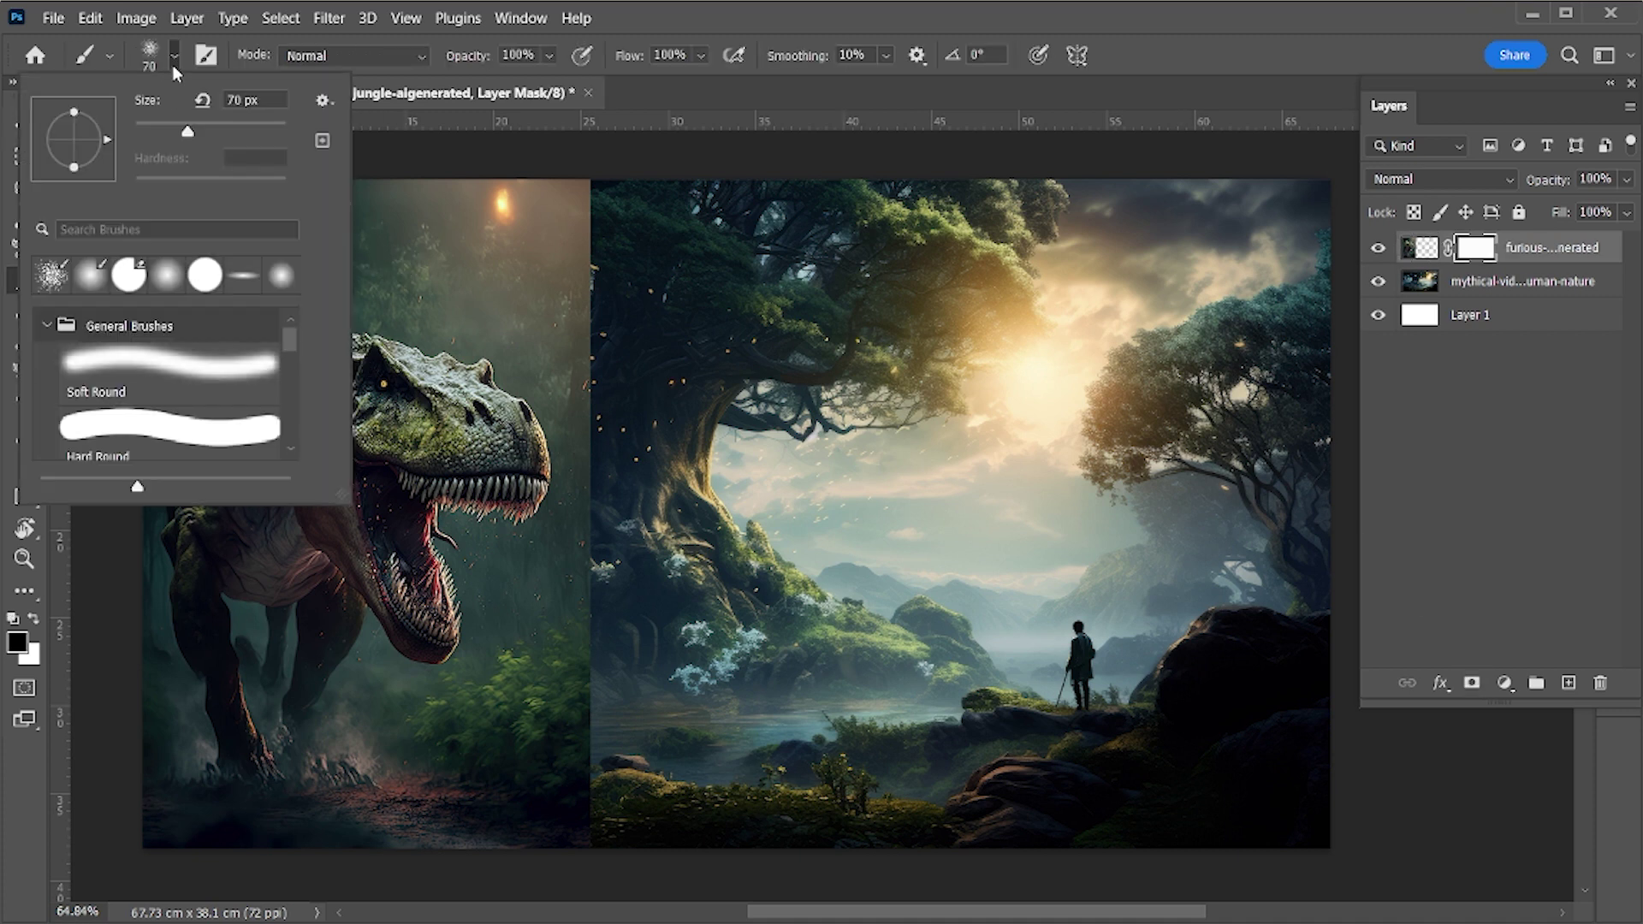
{"action": "left_click", "coordinate": [96, 280]}
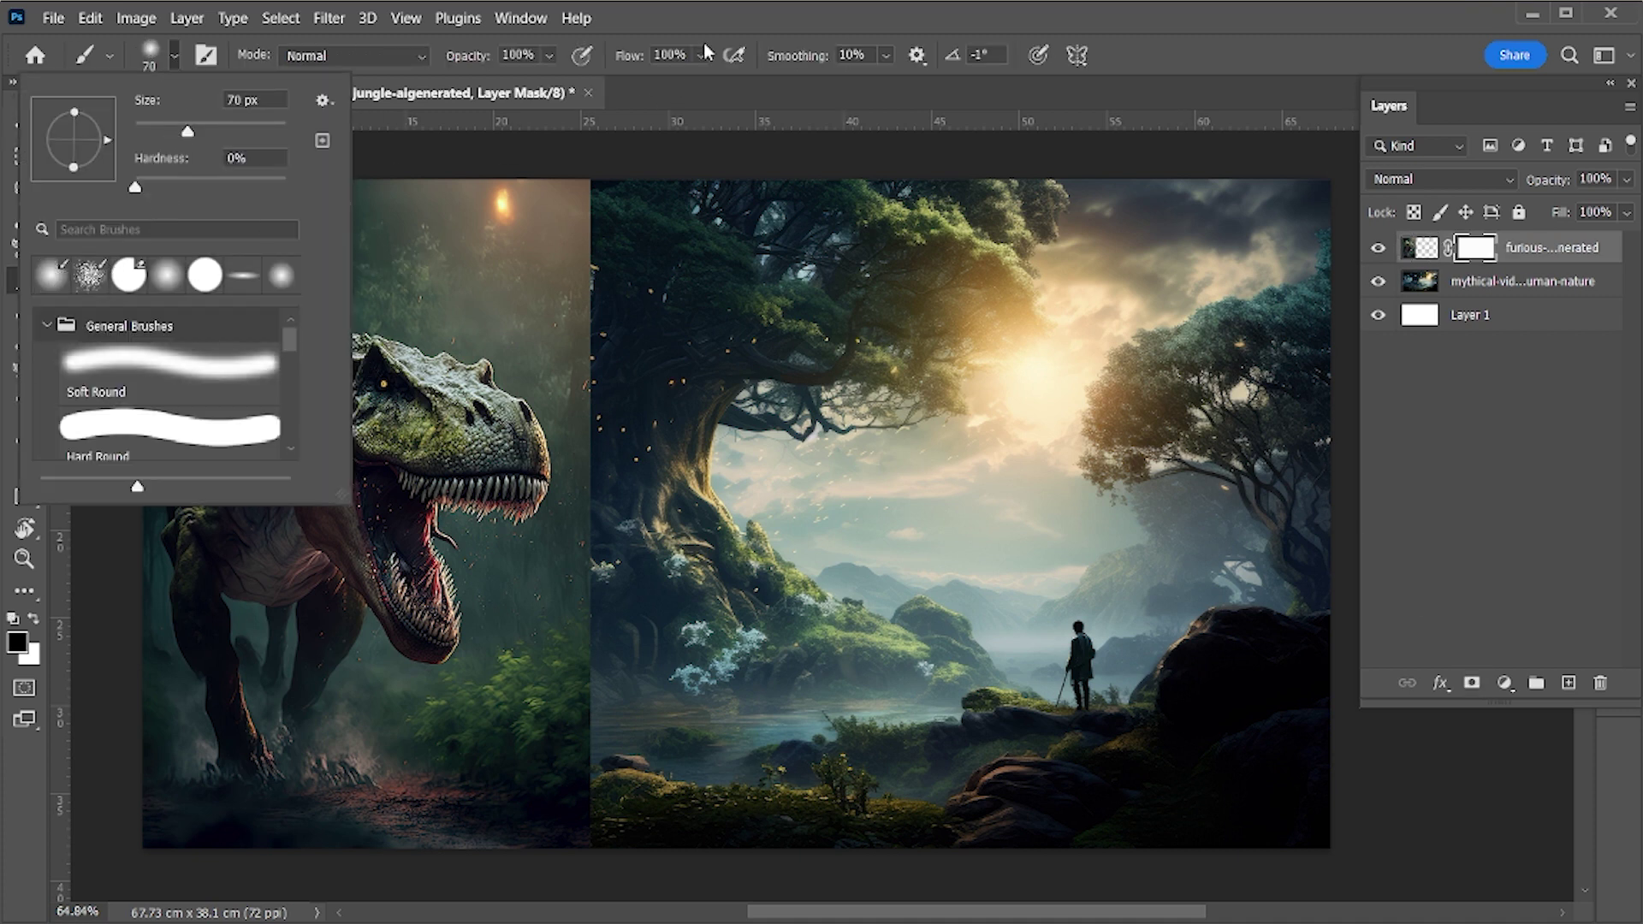
{"action": "left_click", "coordinate": [726, 12]}
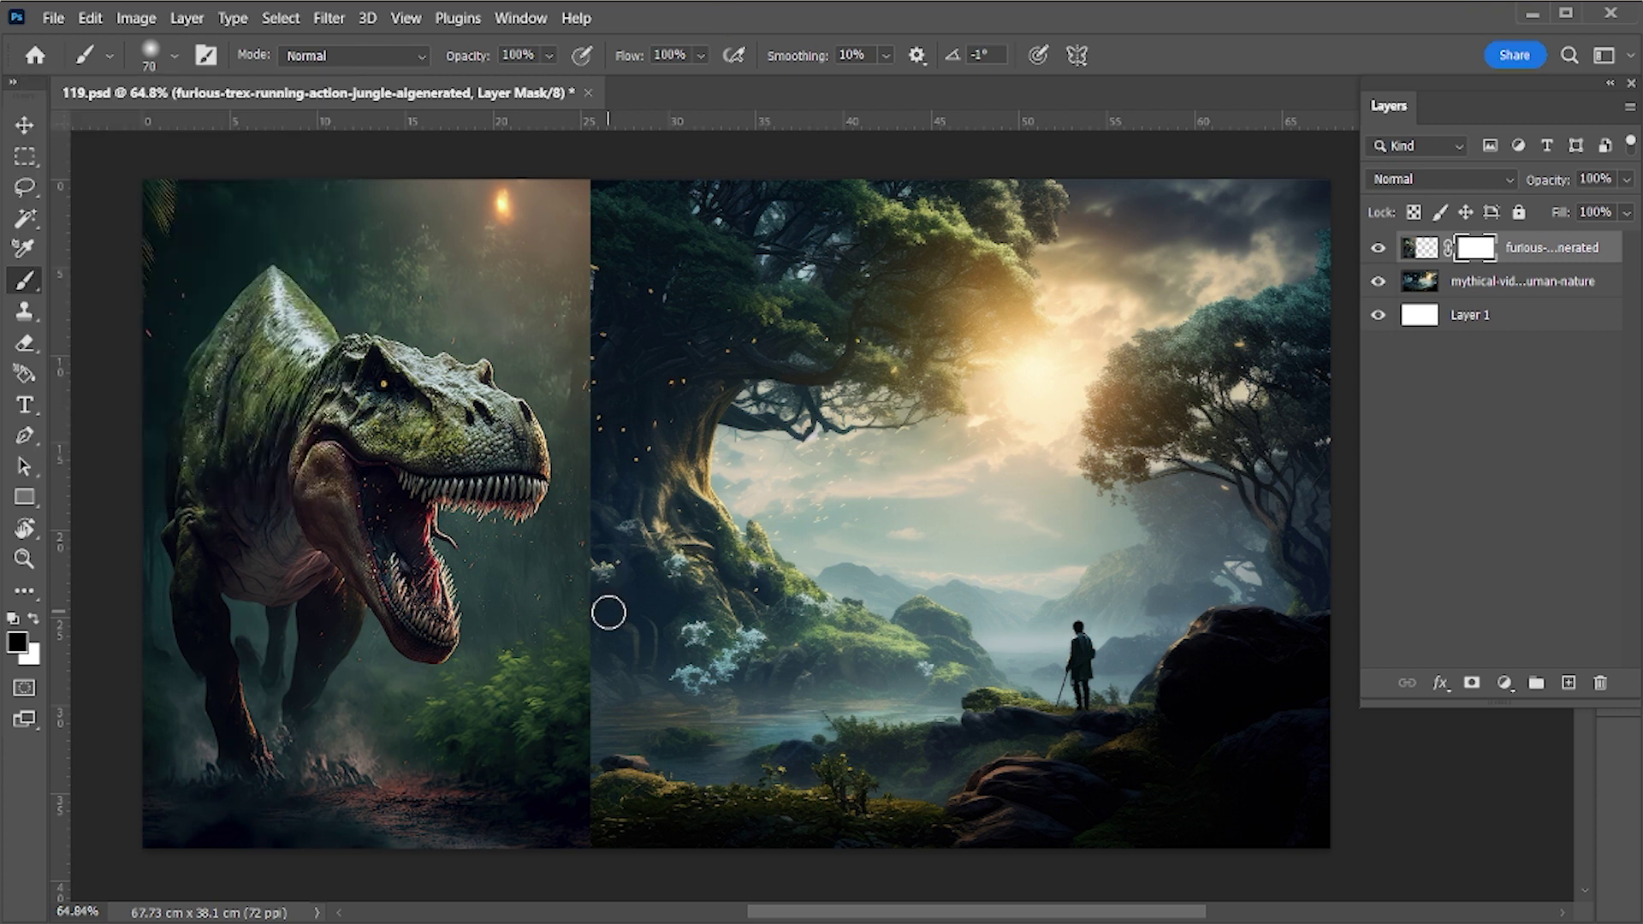
{"action": "key", "text": "bracketright"}
{"action": "key", "text": "bracketright"}
{"action": "key", "text": "bracketright"}
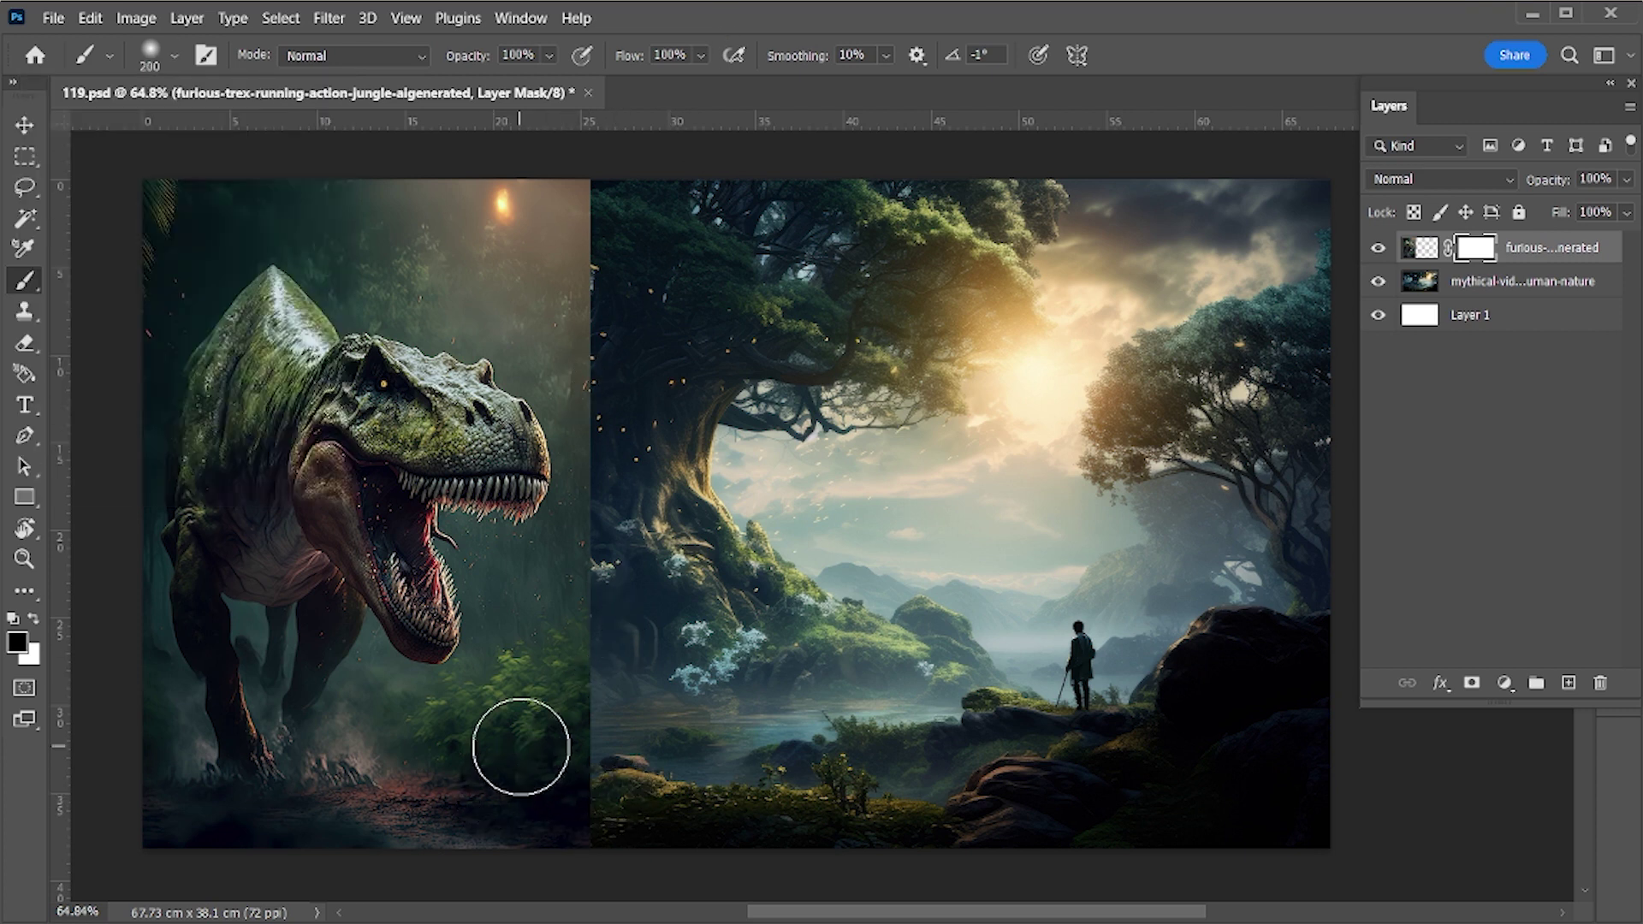
Paint black on the mask to blend the T-rex's right and top edges into the jungle
{"action": "mouse_move", "coordinate": [561, 759]}
{"action": "left_mouse_down"}
{"action": "mouse_move", "coordinate": [579, 770]}
{"action": "mouse_move", "coordinate": [636, 736]}
{"action": "mouse_move", "coordinate": [594, 631]}
{"action": "mouse_move", "coordinate": [613, 576]}
{"action": "mouse_move", "coordinate": [670, 548]}
{"action": "left_mouse_up"}
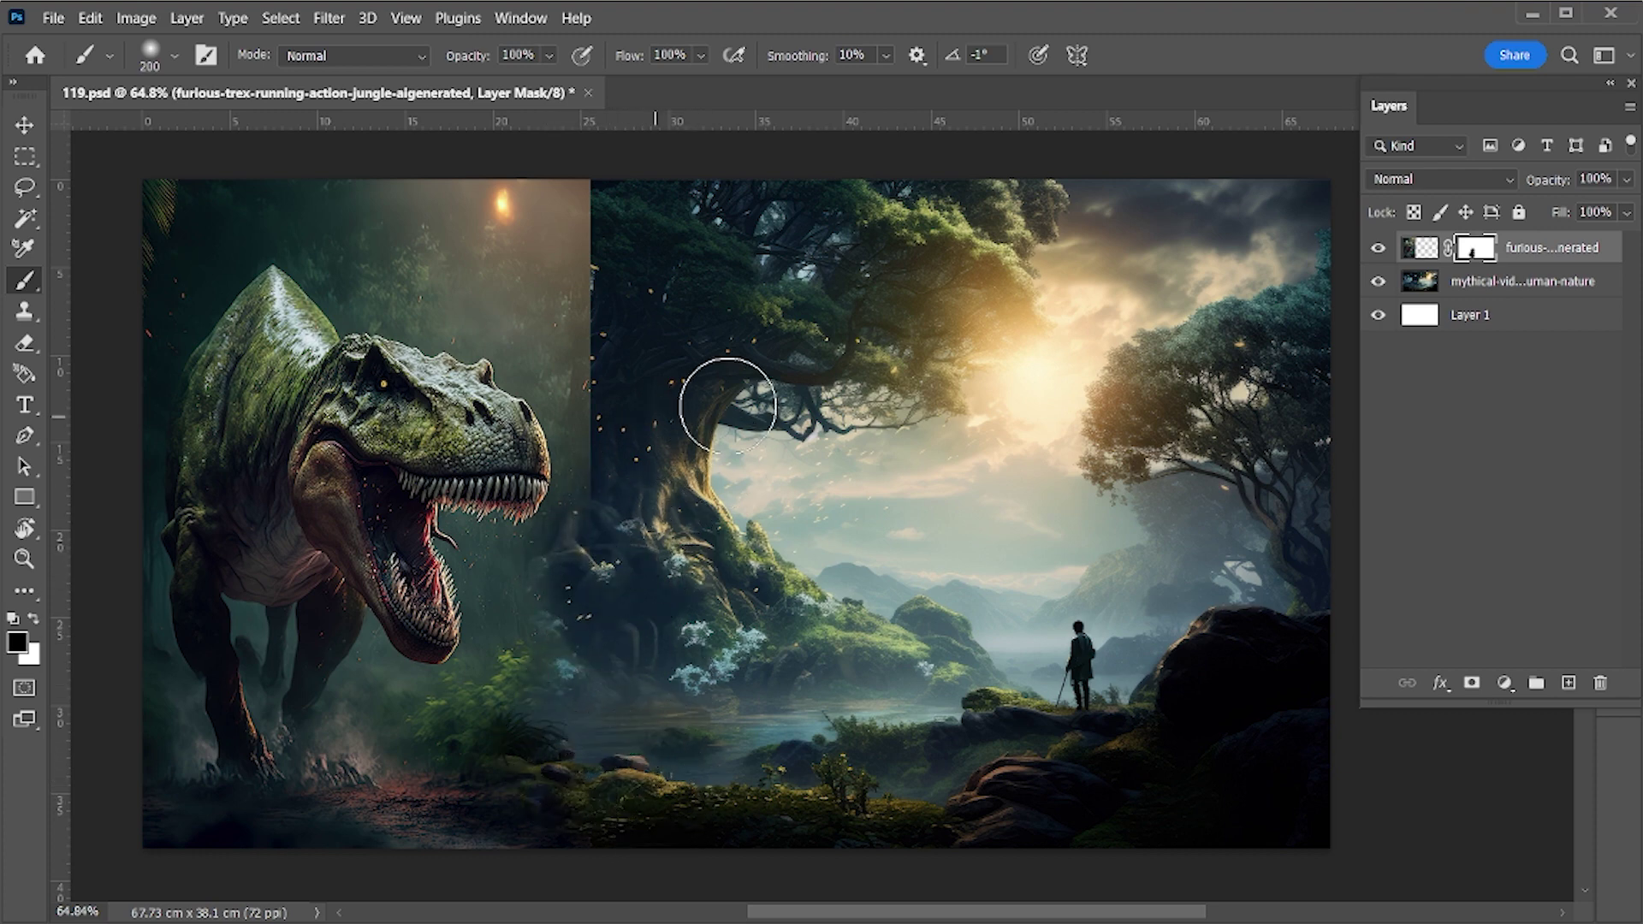
{"action": "mouse_move", "coordinate": [465, 193]}
{"action": "left_mouse_down"}
{"action": "mouse_move", "coordinate": [477, 176]}
{"action": "mouse_move", "coordinate": [349, 154]}
{"action": "mouse_move", "coordinate": [539, 208]}
{"action": "mouse_move", "coordinate": [631, 274]}
{"action": "mouse_move", "coordinate": [517, 257]}
{"action": "mouse_move", "coordinate": [382, 183]}
{"action": "mouse_move", "coordinate": [456, 260]}
{"action": "left_mouse_up"}
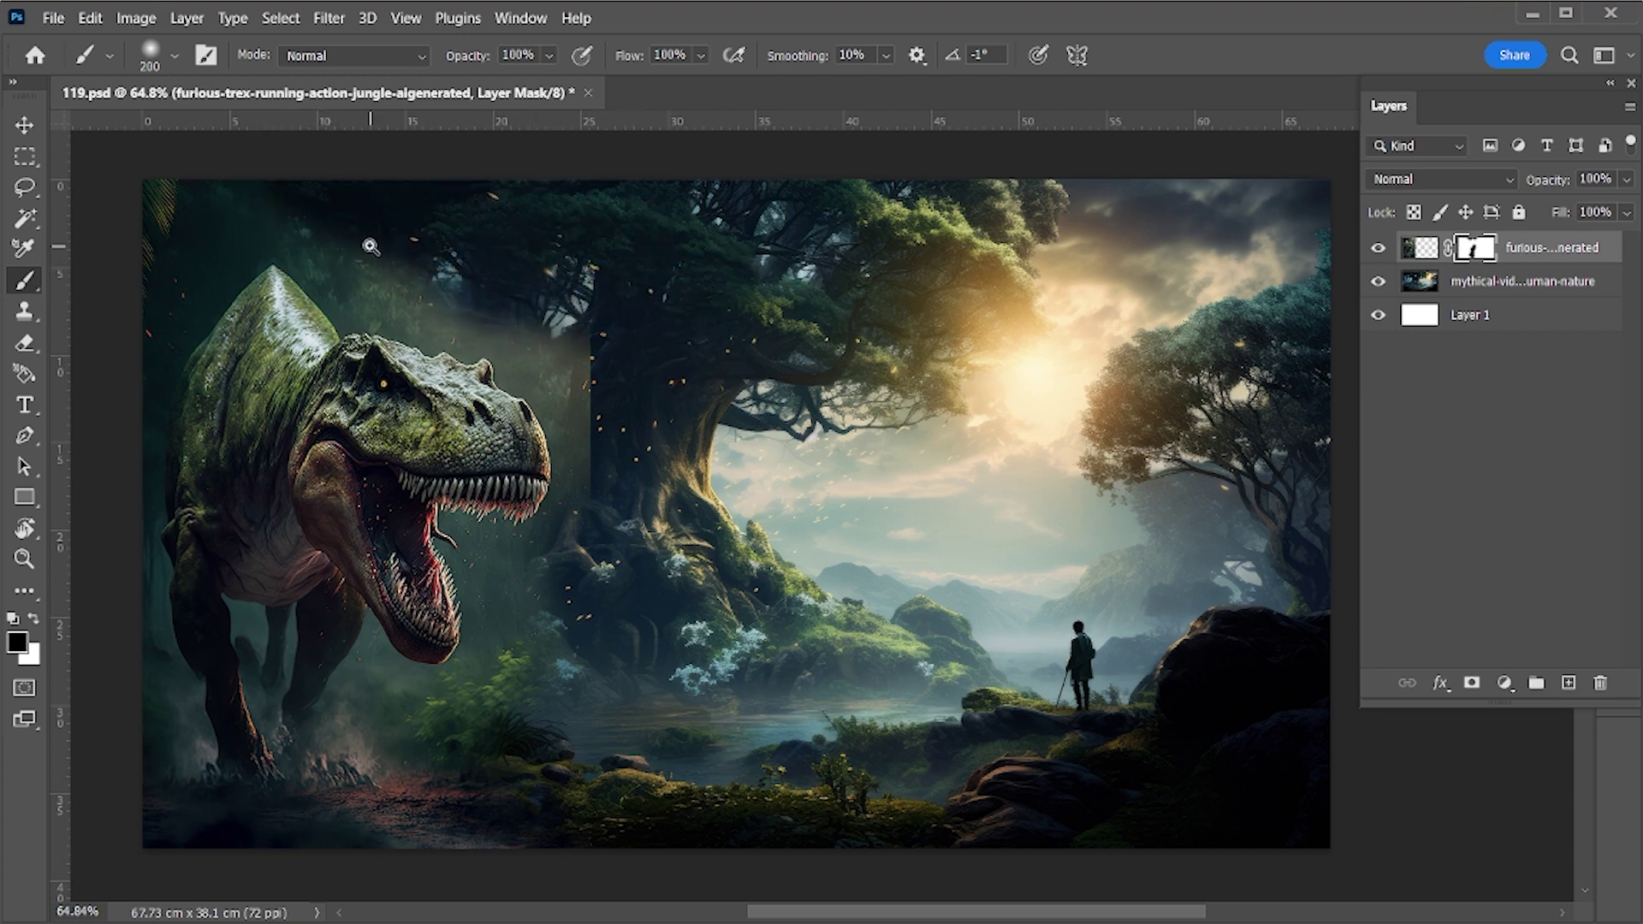
{"action": "key", "text": "z"}
{"action": "left_click_drag", "start_coordinate": [327, 241], "coordinate": [674, 591]}
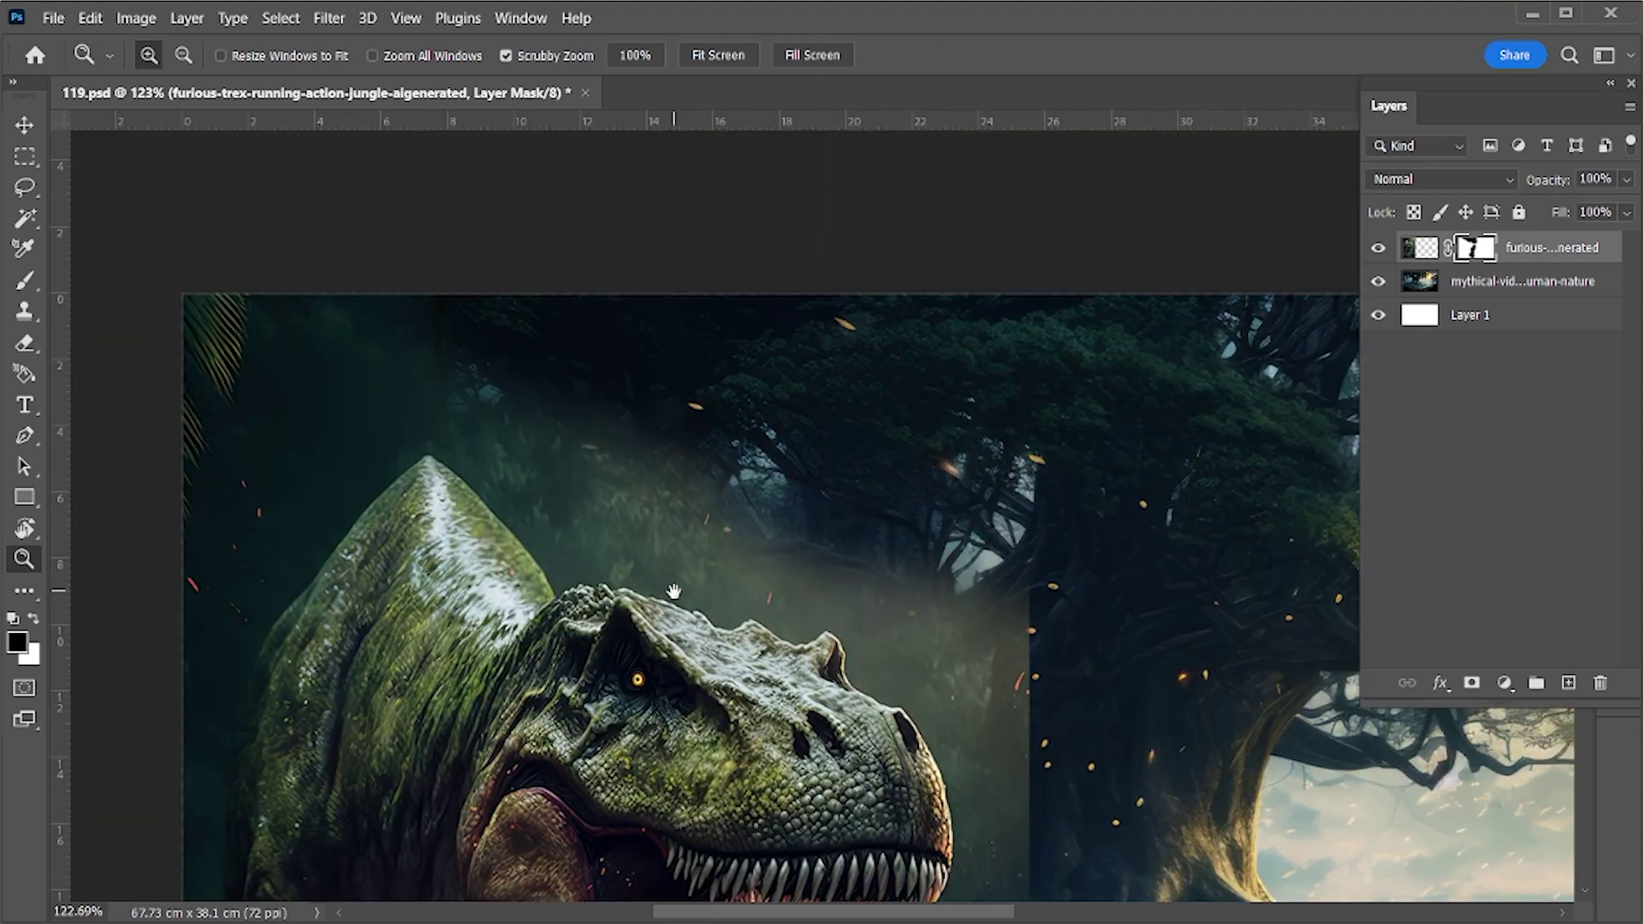
With a 60 px soft brush, mask away the haze around the T-rex's crest and head
{"action": "key", "text": "b"}
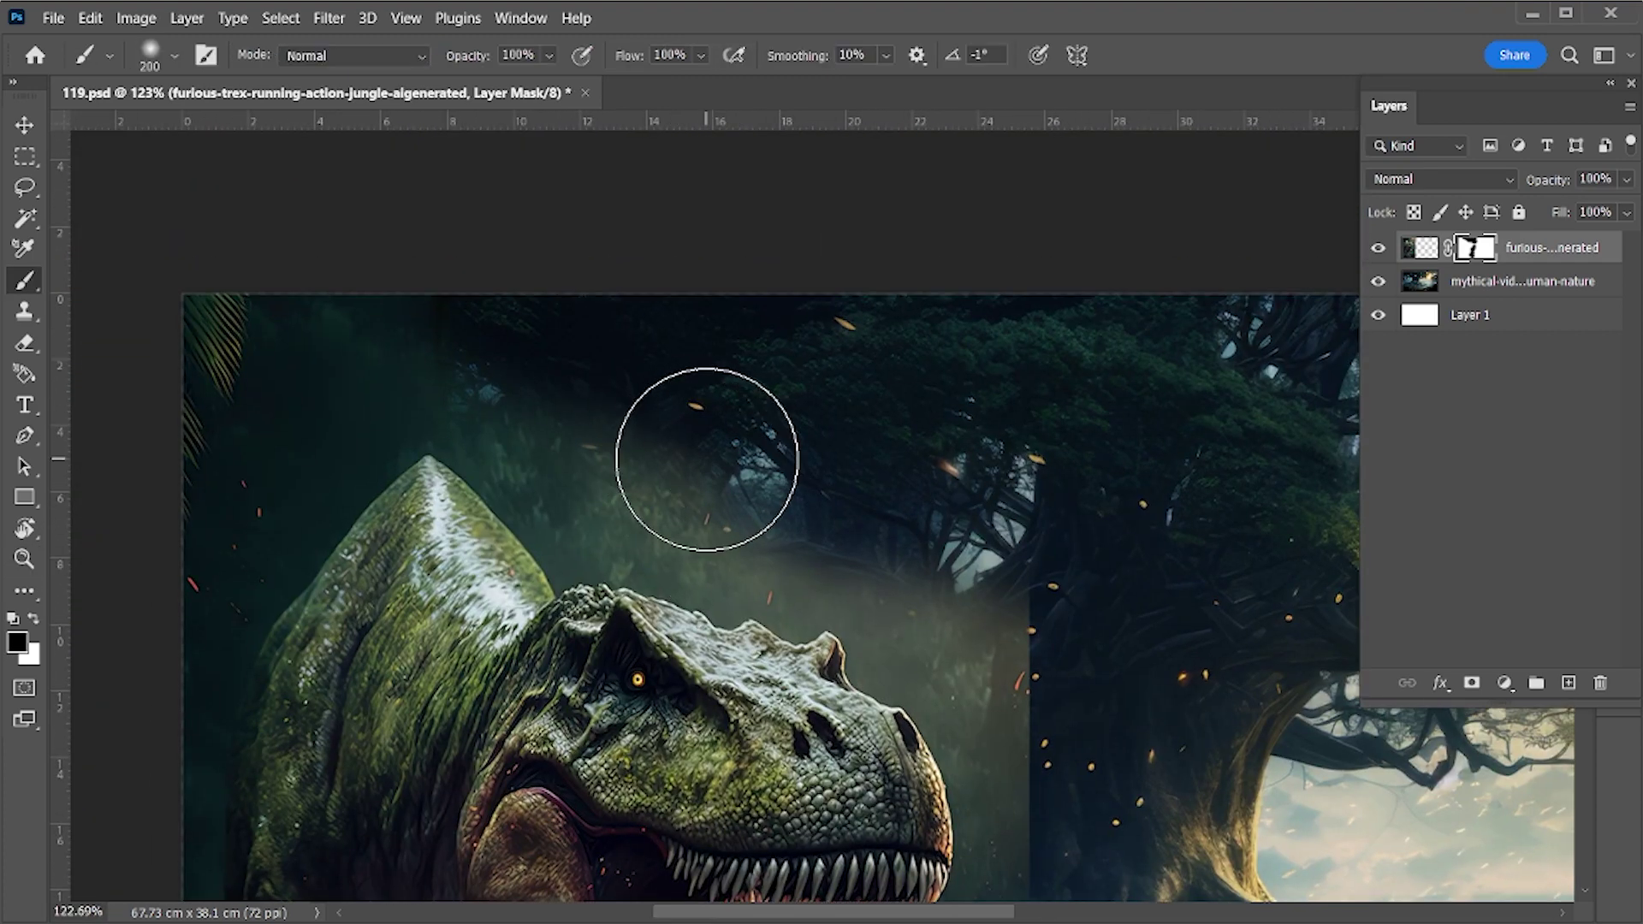
{"action": "key", "text": "bracketleft"}
{"action": "mouse_move", "coordinate": [593, 409]}
{"action": "left_mouse_down"}
{"action": "mouse_move", "coordinate": [558, 481]}
{"action": "mouse_move", "coordinate": [642, 469]}
{"action": "mouse_move", "coordinate": [608, 443]}
{"action": "left_mouse_up"}
{"action": "key", "text": "bracketleft"}
{"action": "key", "text": "bracketleft"}
{"action": "key", "text": "bracketleft"}
{"action": "mouse_move", "coordinate": [764, 469]}
{"action": "left_mouse_down"}
{"action": "mouse_move", "coordinate": [704, 528]}
{"action": "mouse_move", "coordinate": [608, 525]}
{"action": "left_mouse_up"}
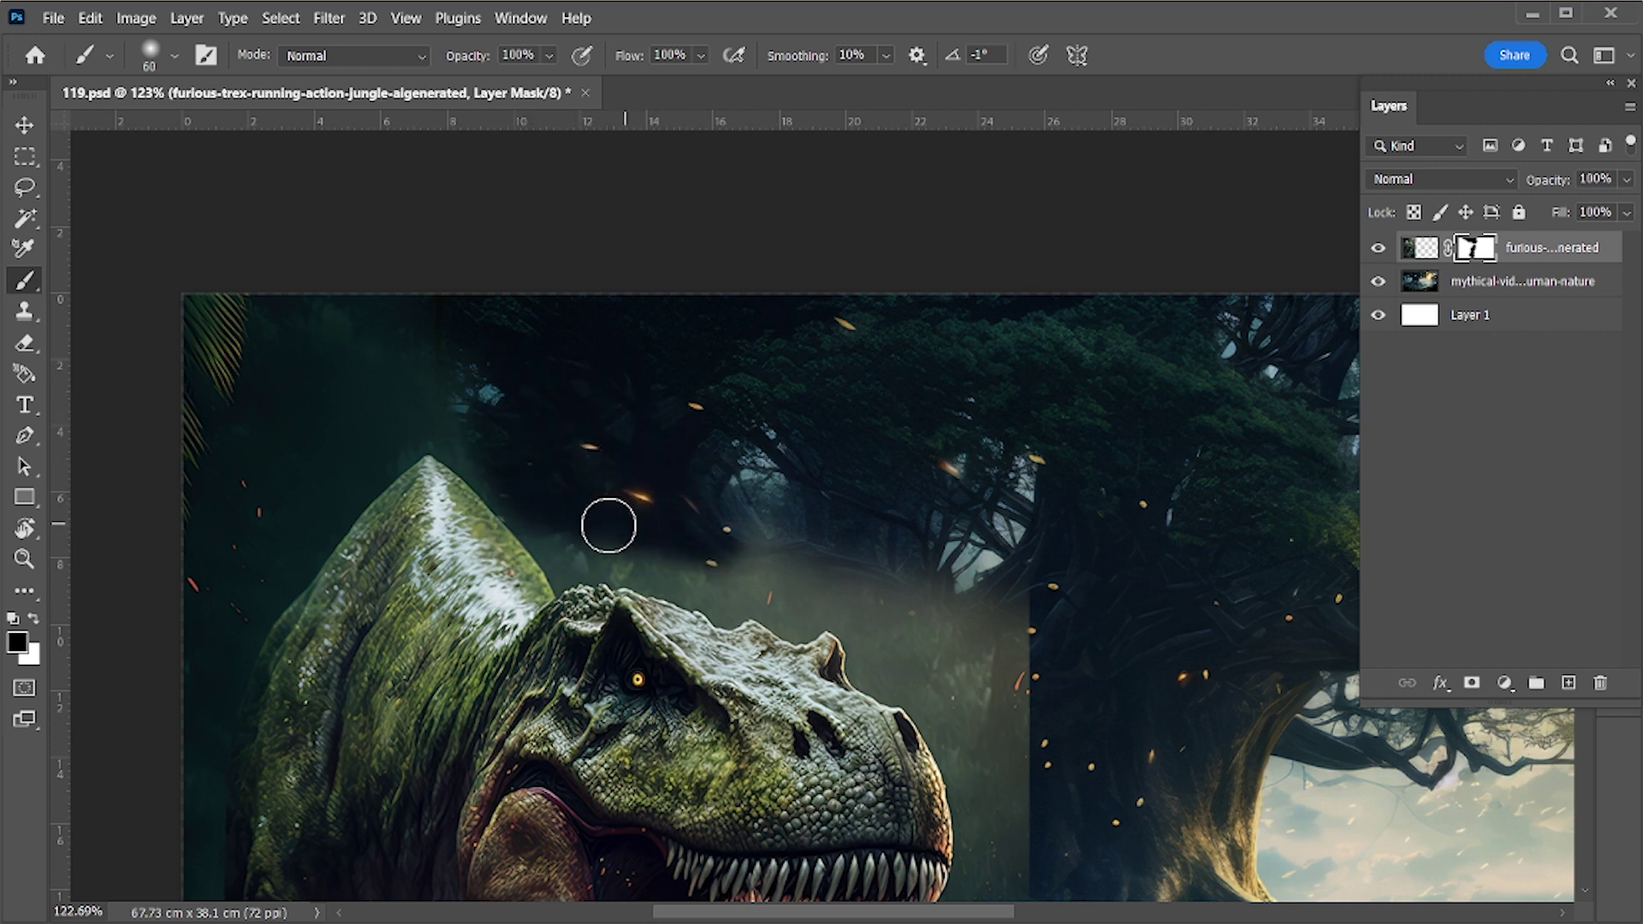
{"action": "mouse_move", "coordinate": [532, 488]}
{"action": "left_mouse_down"}
{"action": "mouse_move", "coordinate": [561, 550]}
{"action": "mouse_move", "coordinate": [660, 551]}
{"action": "left_mouse_up"}
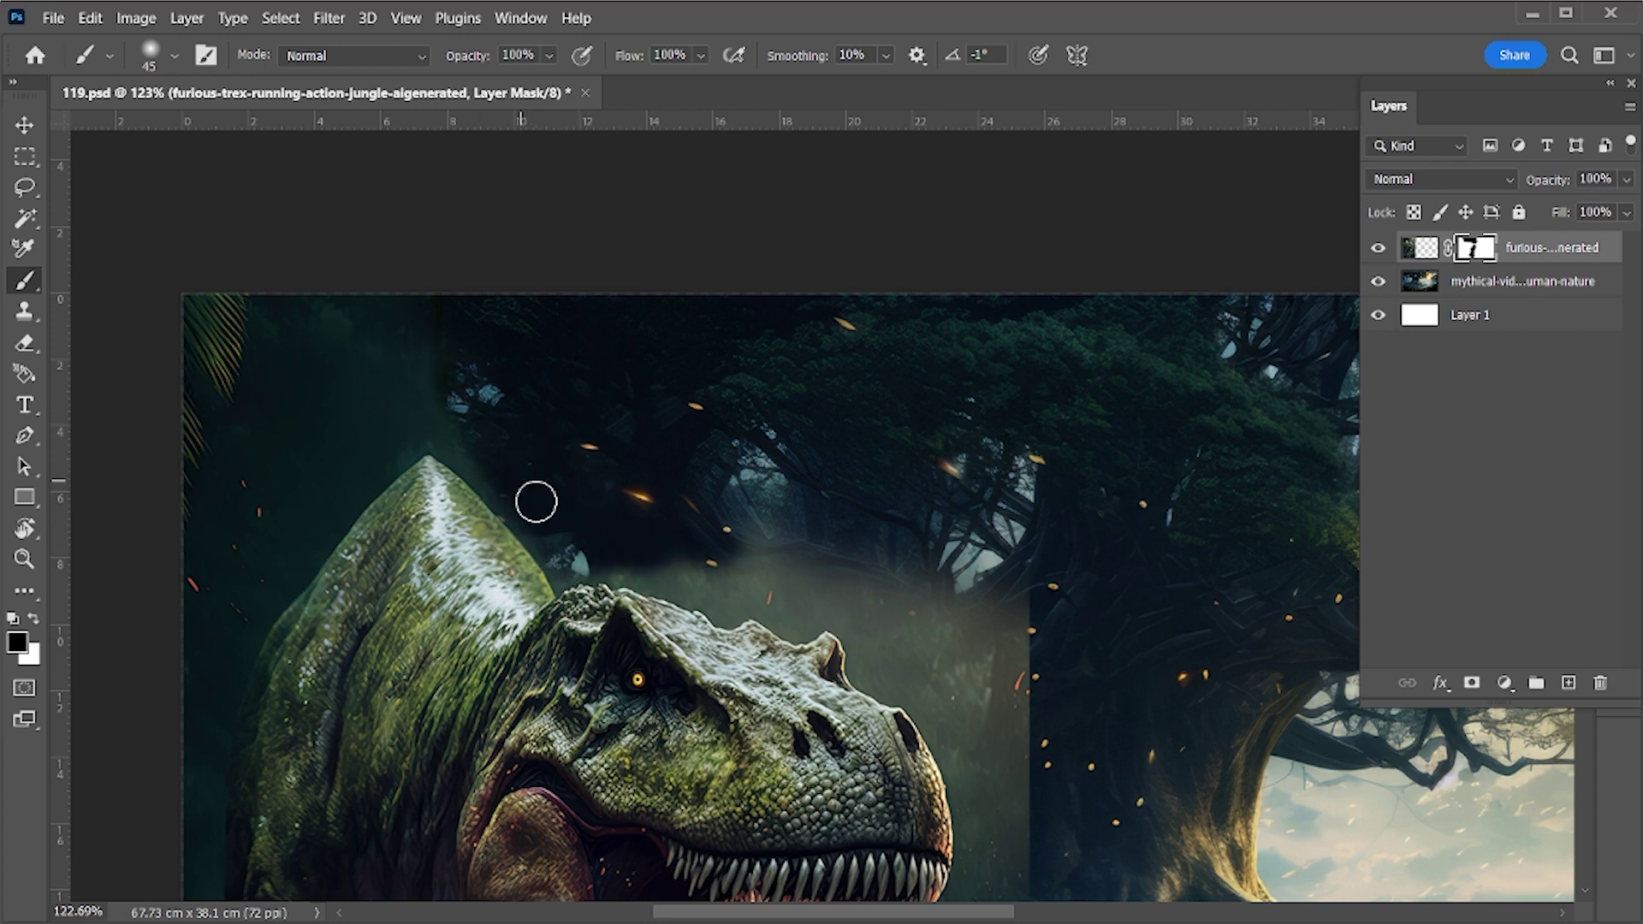
{"action": "mouse_move", "coordinate": [536, 501]}
{"action": "left_mouse_down"}
{"action": "mouse_move", "coordinate": [669, 561]}
{"action": "mouse_move", "coordinate": [786, 552]}
{"action": "mouse_move", "coordinate": [562, 418]}
{"action": "left_mouse_up"}
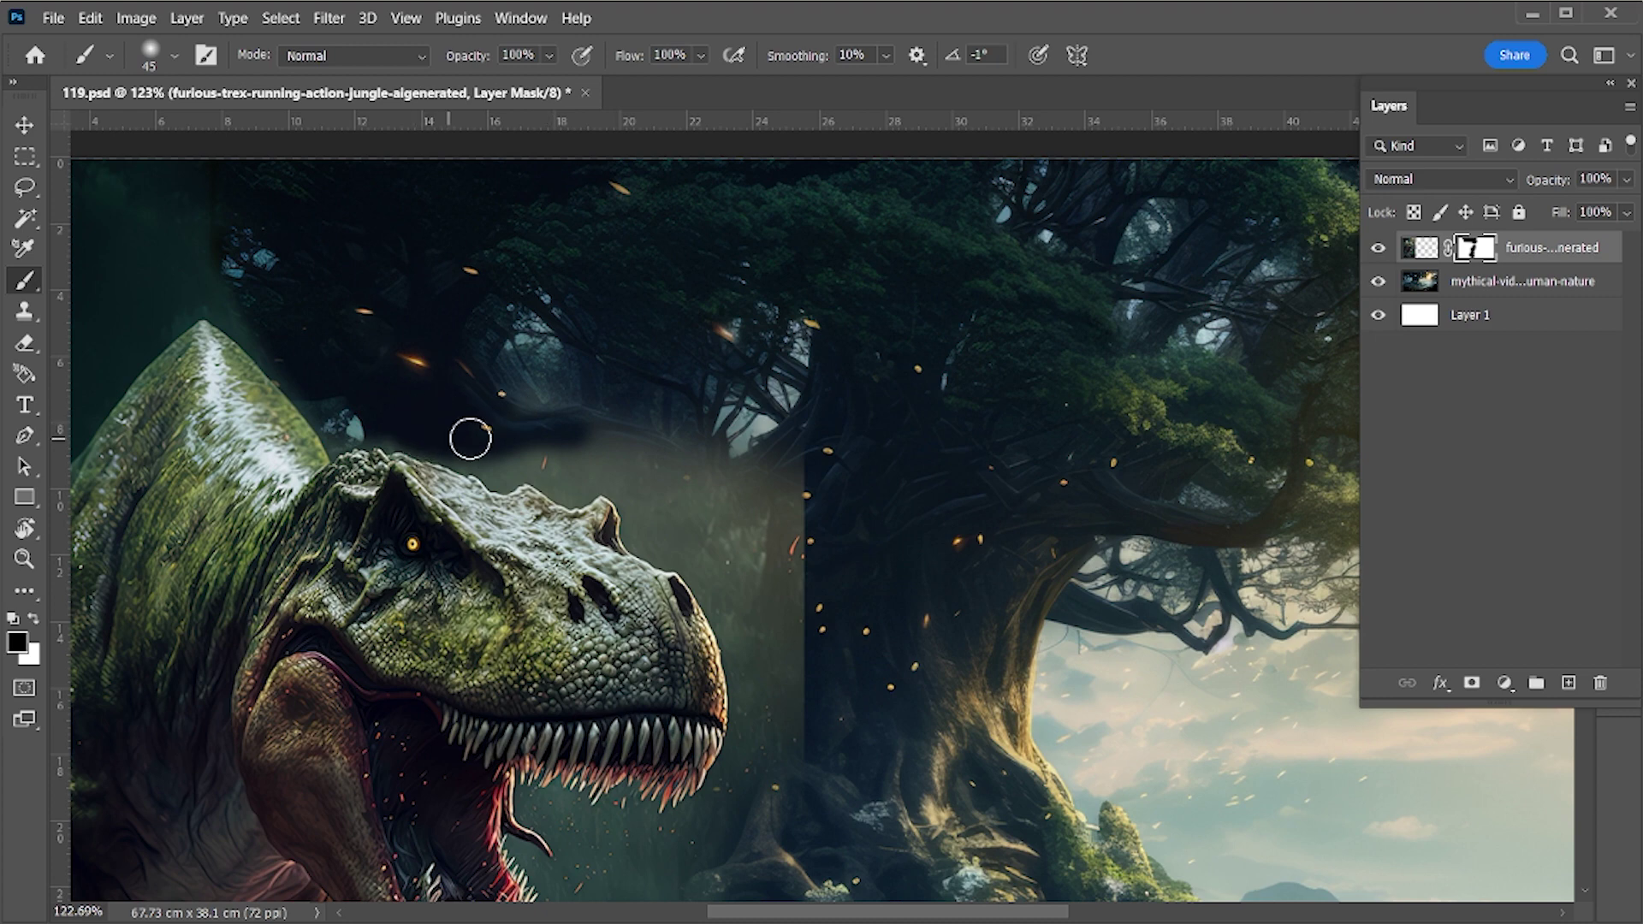
{"action": "mouse_move", "coordinate": [470, 439]}
{"action": "left_mouse_down"}
{"action": "mouse_move", "coordinate": [546, 458]}
{"action": "mouse_move", "coordinate": [557, 481]}
{"action": "mouse_move", "coordinate": [603, 466]}
{"action": "left_mouse_up"}
{"action": "left_click_drag", "start_coordinate": [805, 461], "coordinate": [906, 495]}
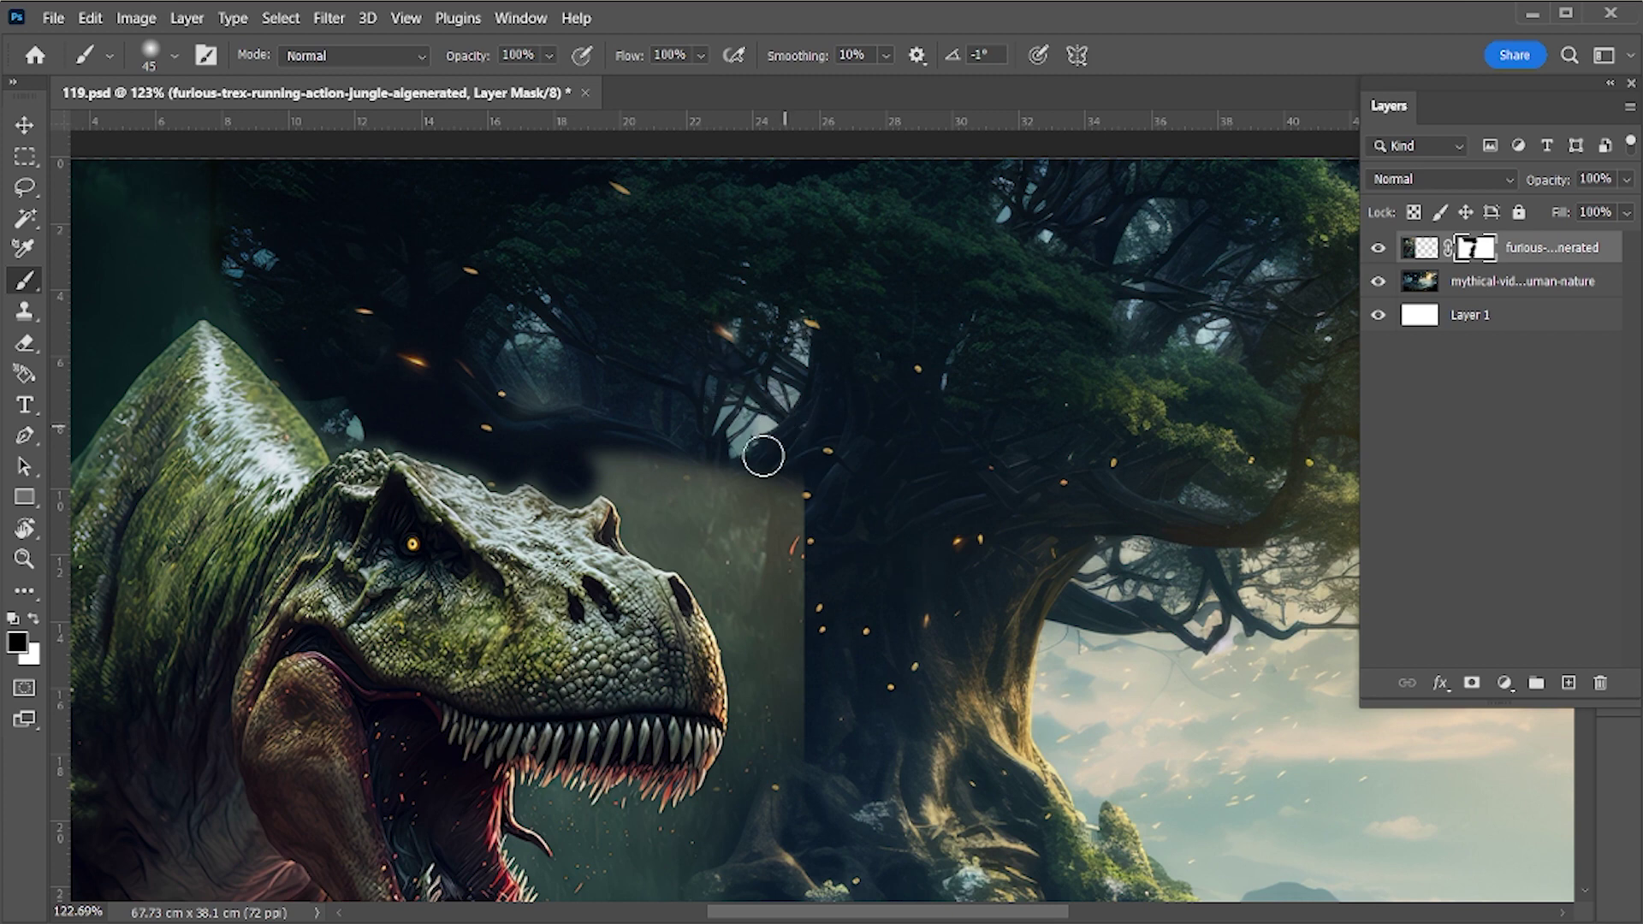
{"action": "left_click_drag", "start_coordinate": [764, 456], "coordinate": [774, 495]}
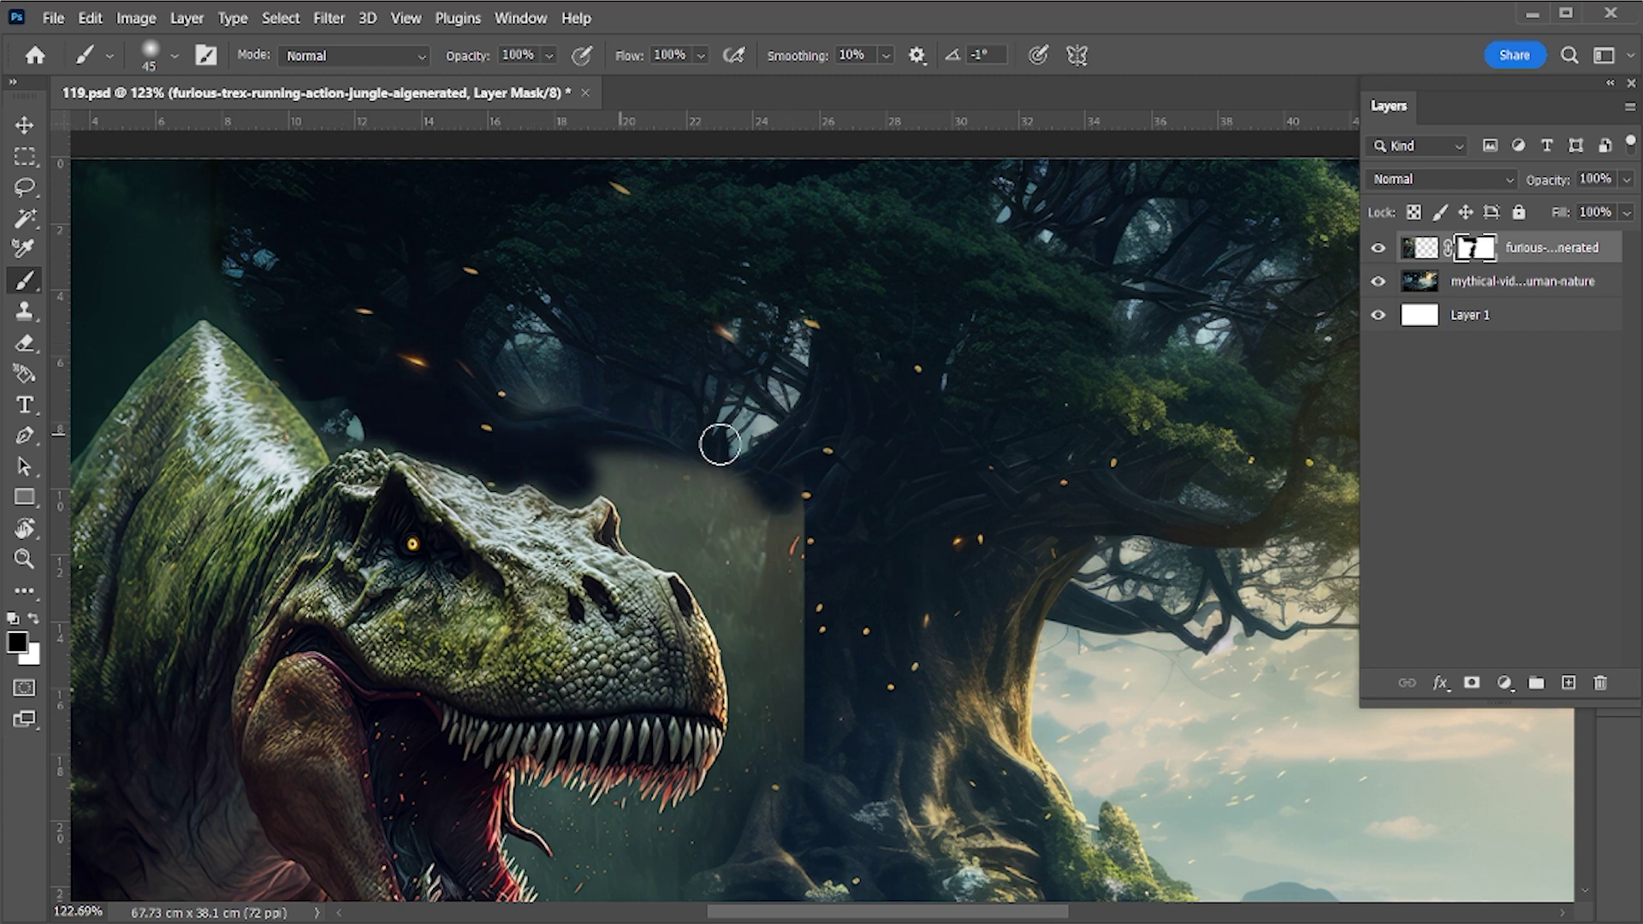
Mask the remaining haze above the snout and the mist over the tree roots
{"action": "mouse_move", "coordinate": [796, 488]}
{"action": "left_mouse_down"}
{"action": "mouse_move", "coordinate": [813, 565]}
{"action": "mouse_move", "coordinate": [727, 513]}
{"action": "left_mouse_up"}
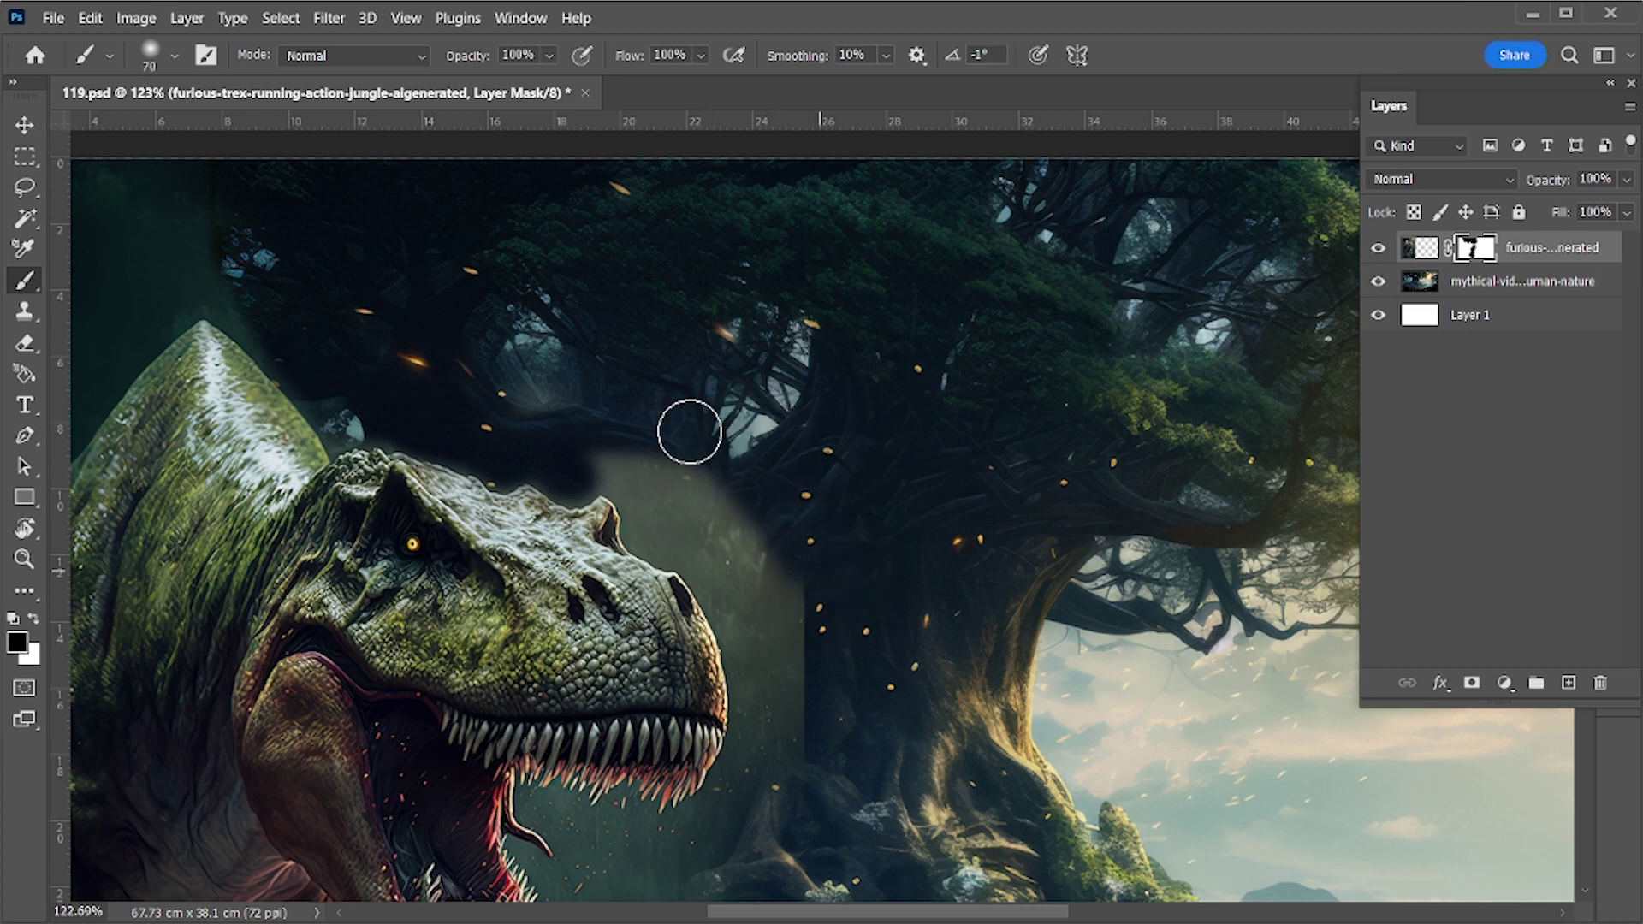
{"action": "key", "text": "bracketright"}
{"action": "mouse_move", "coordinate": [631, 465]}
{"action": "left_mouse_down"}
{"action": "mouse_move", "coordinate": [653, 524]}
{"action": "mouse_move", "coordinate": [710, 552]}
{"action": "mouse_move", "coordinate": [712, 458]}
{"action": "left_mouse_up"}
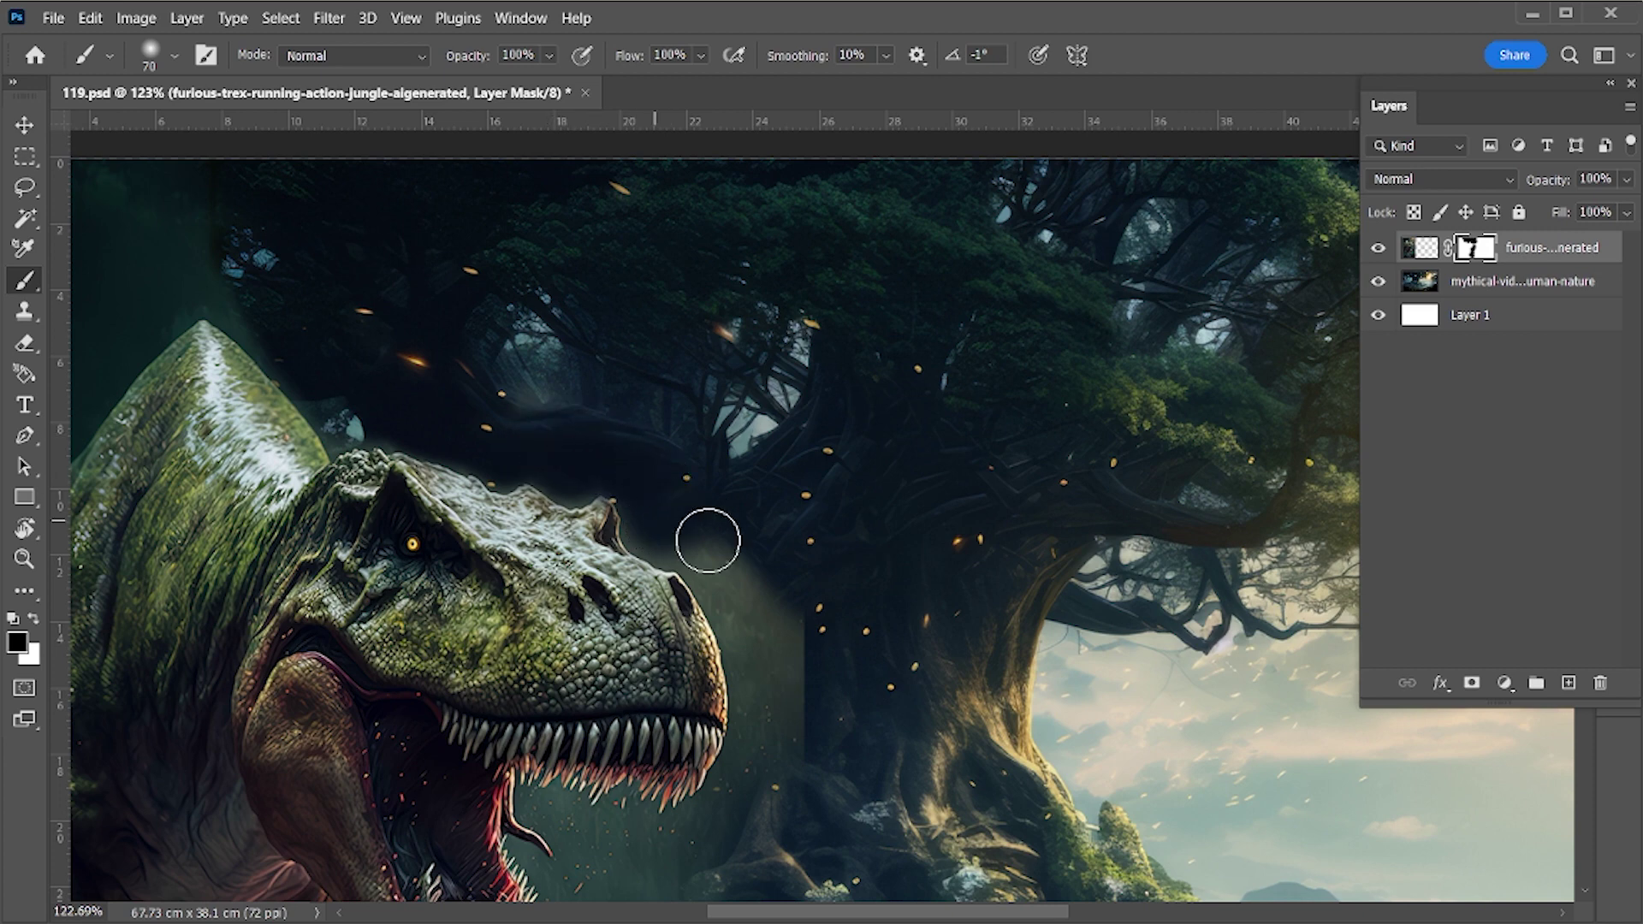
{"action": "key", "text": "bracketright"}
{"action": "key", "text": "bracketright"}
{"action": "key", "text": "bracketright"}
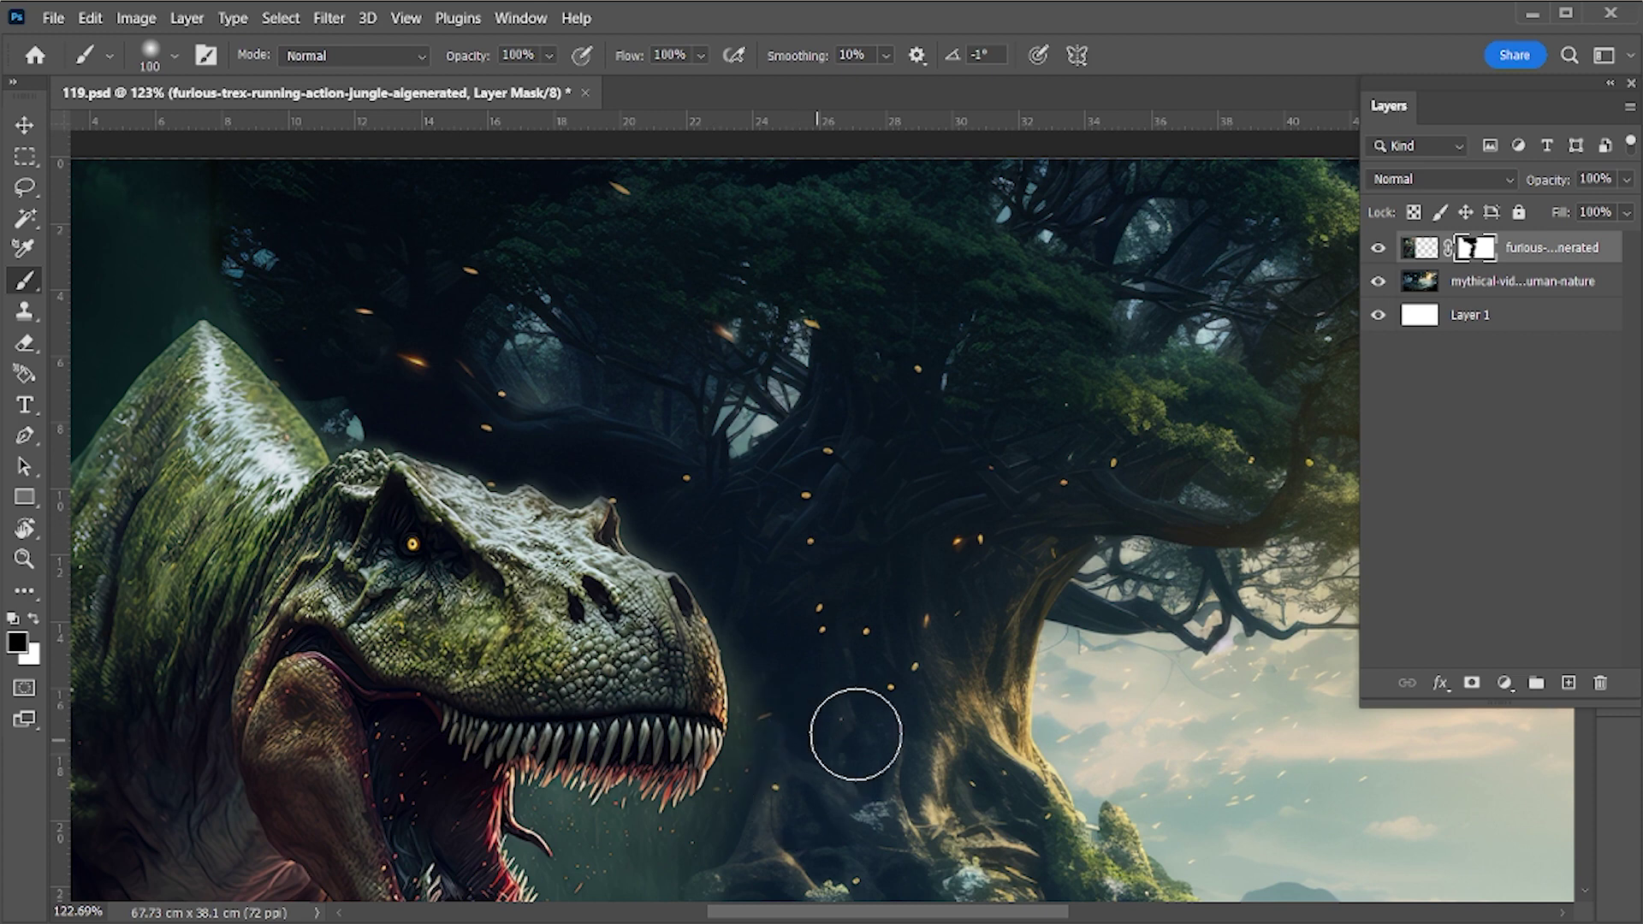
{"action": "left_click_drag", "start_coordinate": [850, 732], "coordinate": [838, 444]}
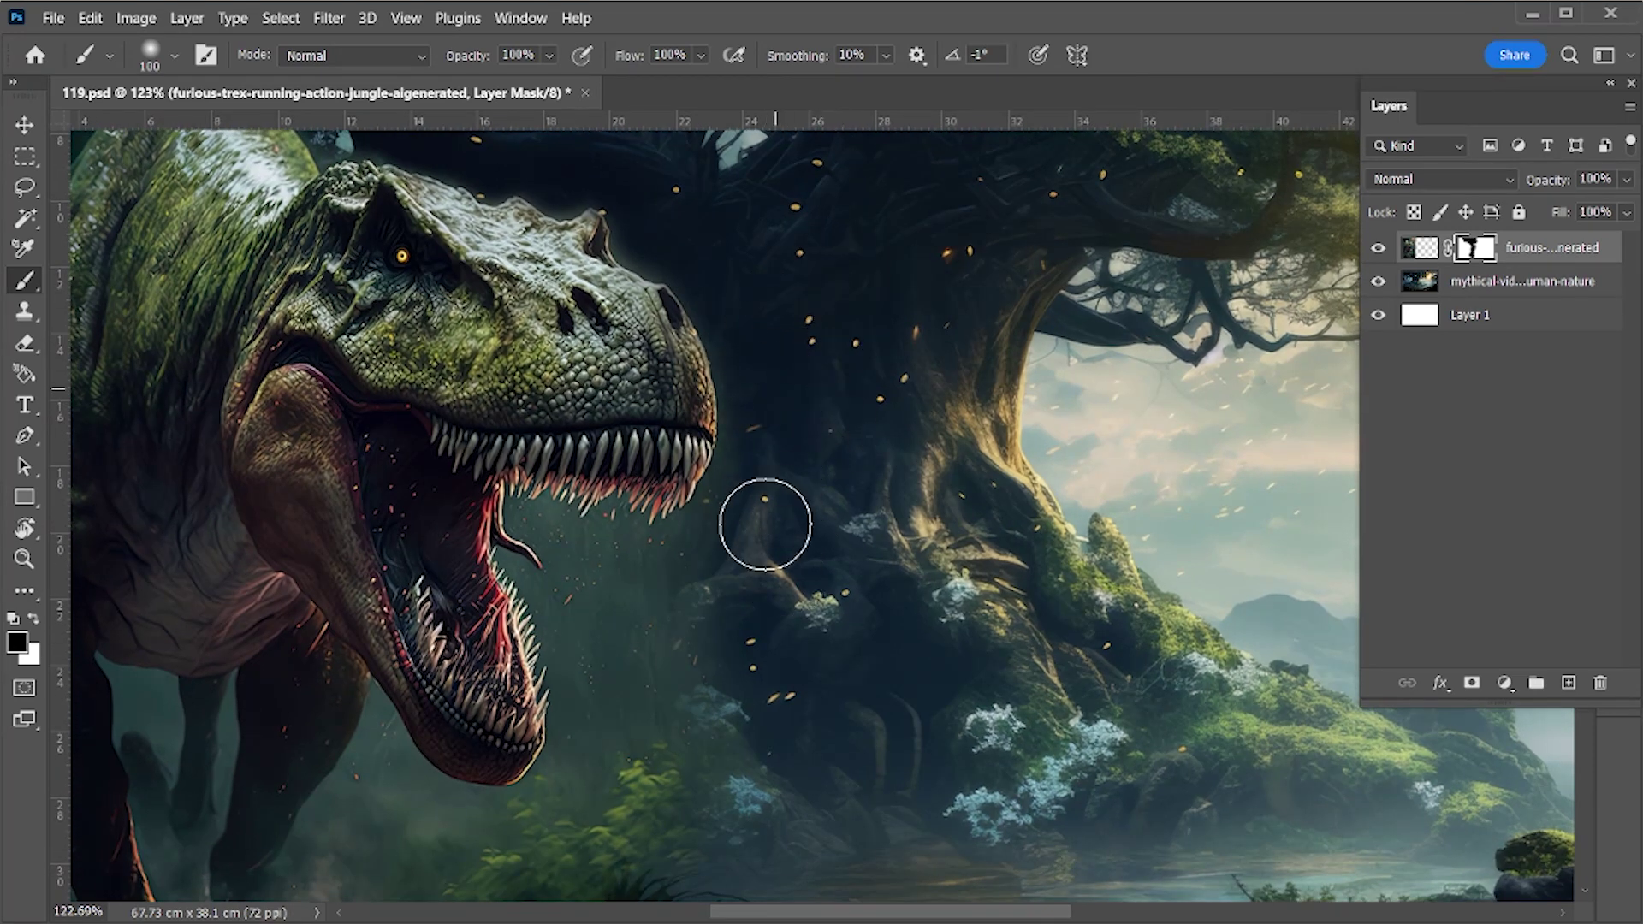
{"action": "mouse_move", "coordinate": [763, 525]}
{"action": "left_mouse_down"}
{"action": "mouse_move", "coordinate": [709, 576]}
{"action": "mouse_move", "coordinate": [605, 576]}
{"action": "mouse_move", "coordinate": [638, 587]}
{"action": "mouse_move", "coordinate": [608, 645]}
{"action": "mouse_move", "coordinate": [667, 624]}
{"action": "mouse_move", "coordinate": [711, 667]}
{"action": "left_mouse_up"}
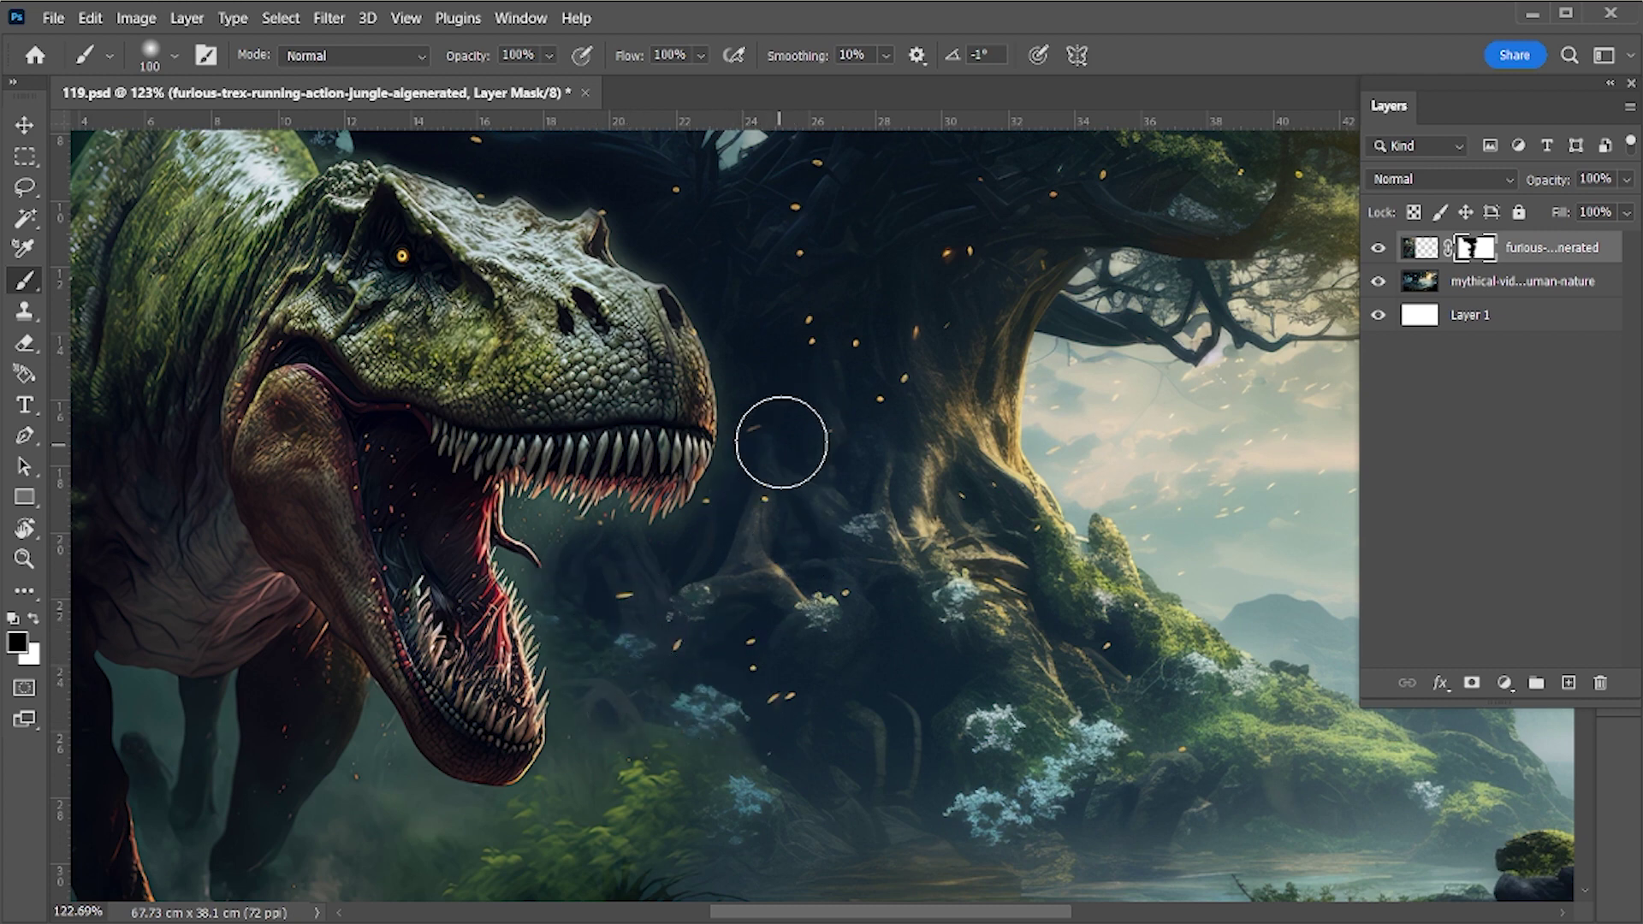
{"action": "key", "text": "bracketleft"}
{"action": "key", "text": "bracketleft"}
{"action": "key", "text": "bracketleft"}
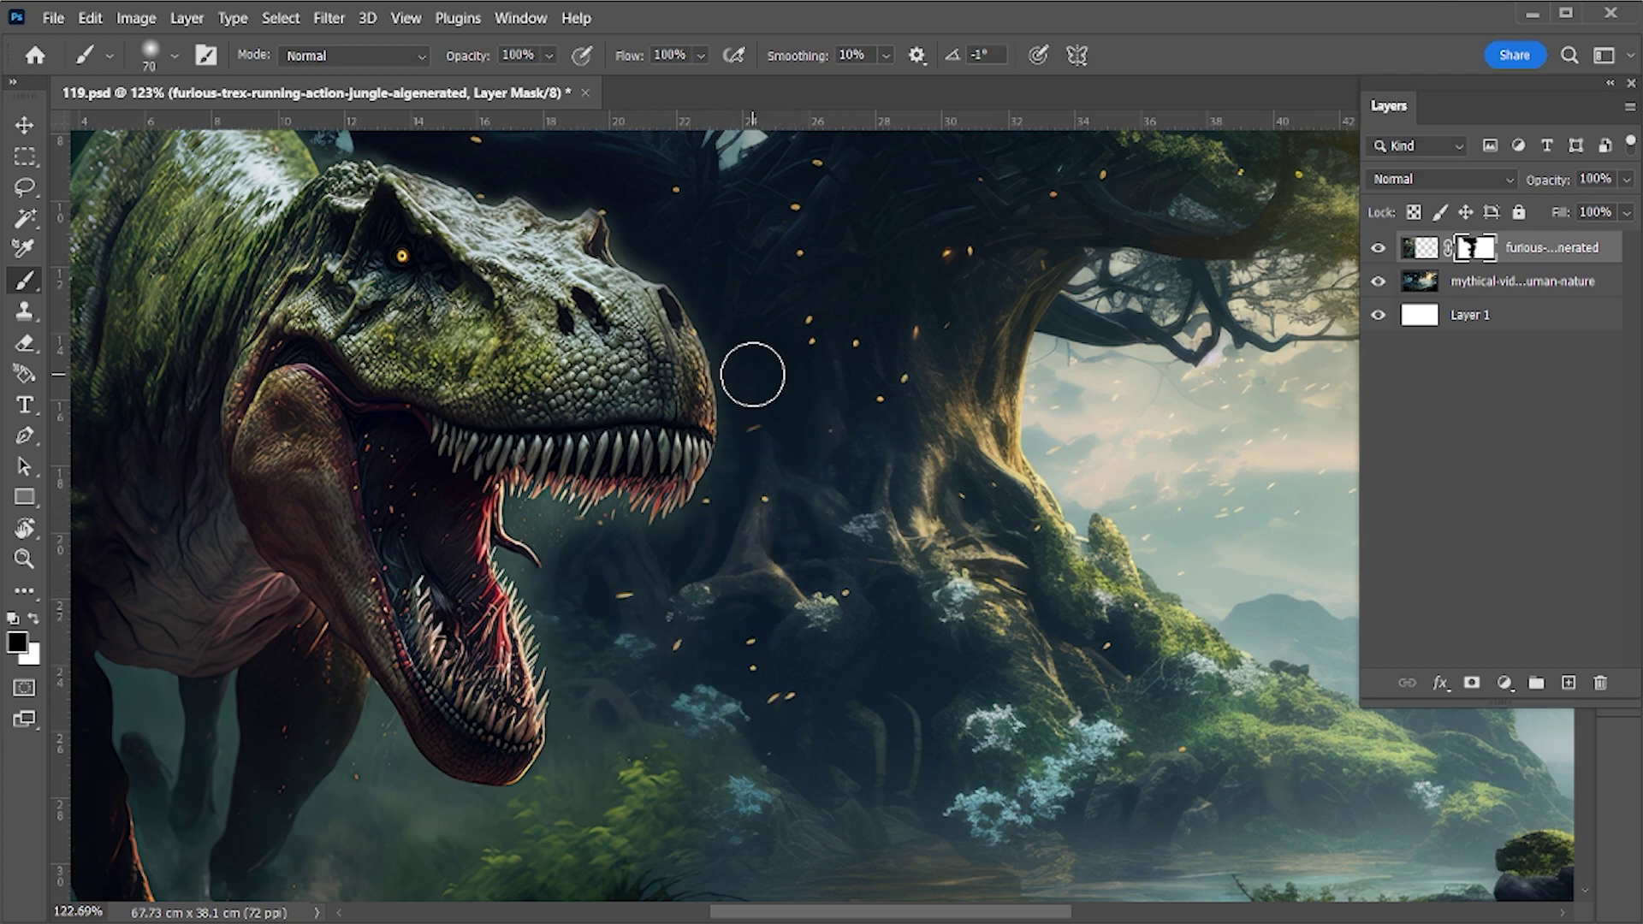
{"action": "left_click_drag", "start_coordinate": [710, 580], "coordinate": [641, 532]}
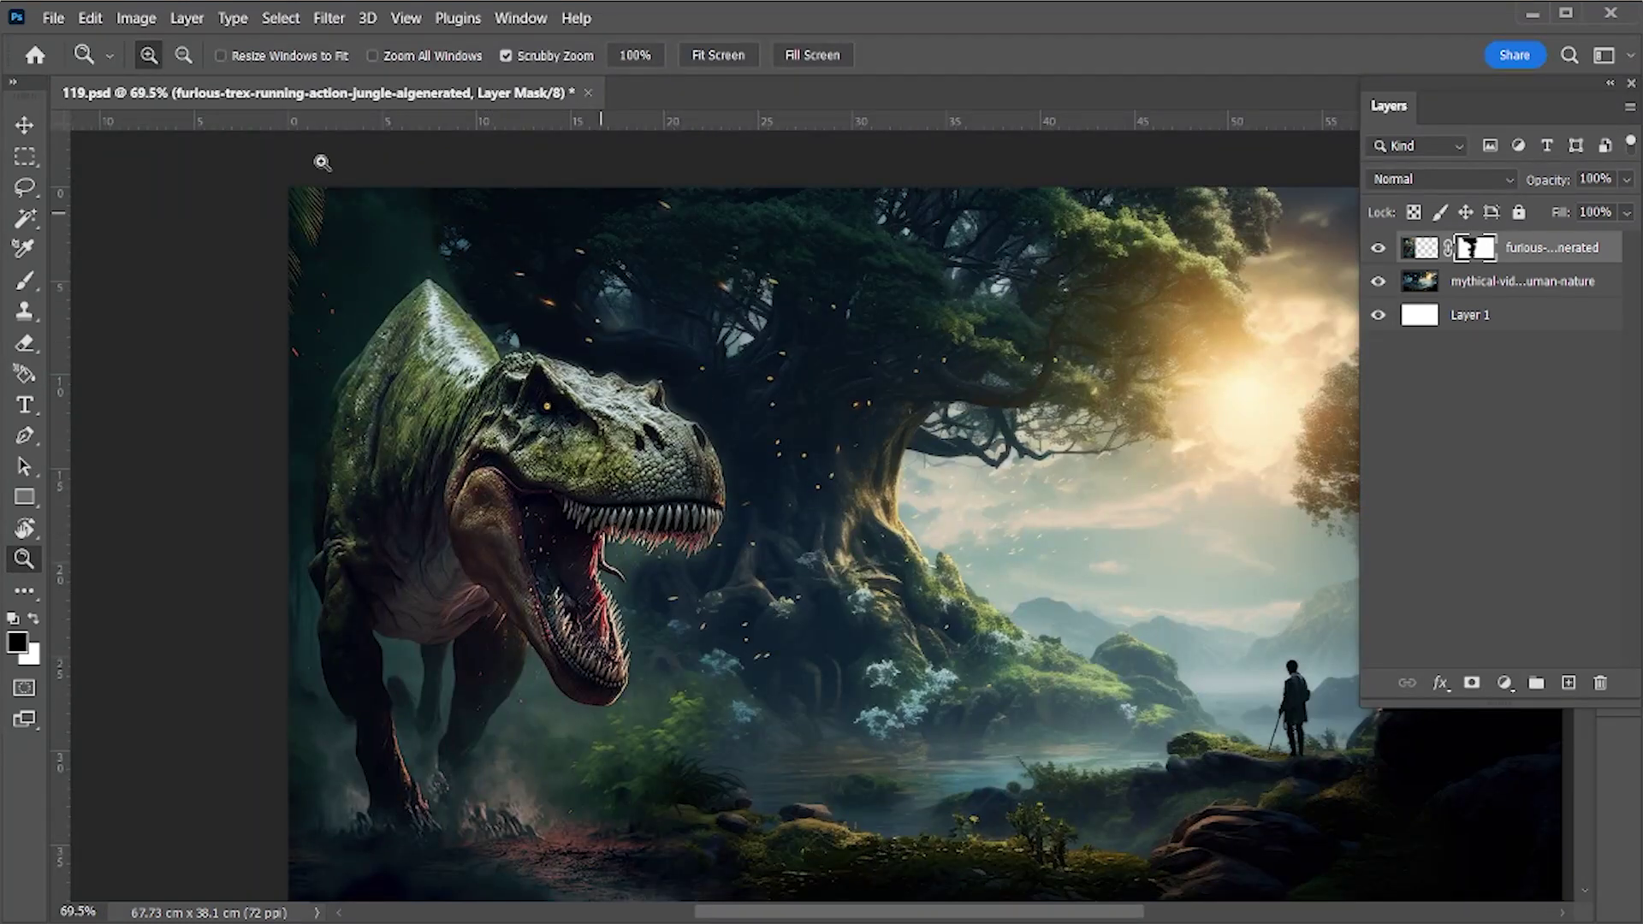
With a larger soft brush, blend the T-rex's lower edge into the jungle floor
{"action": "key", "text": "b"}
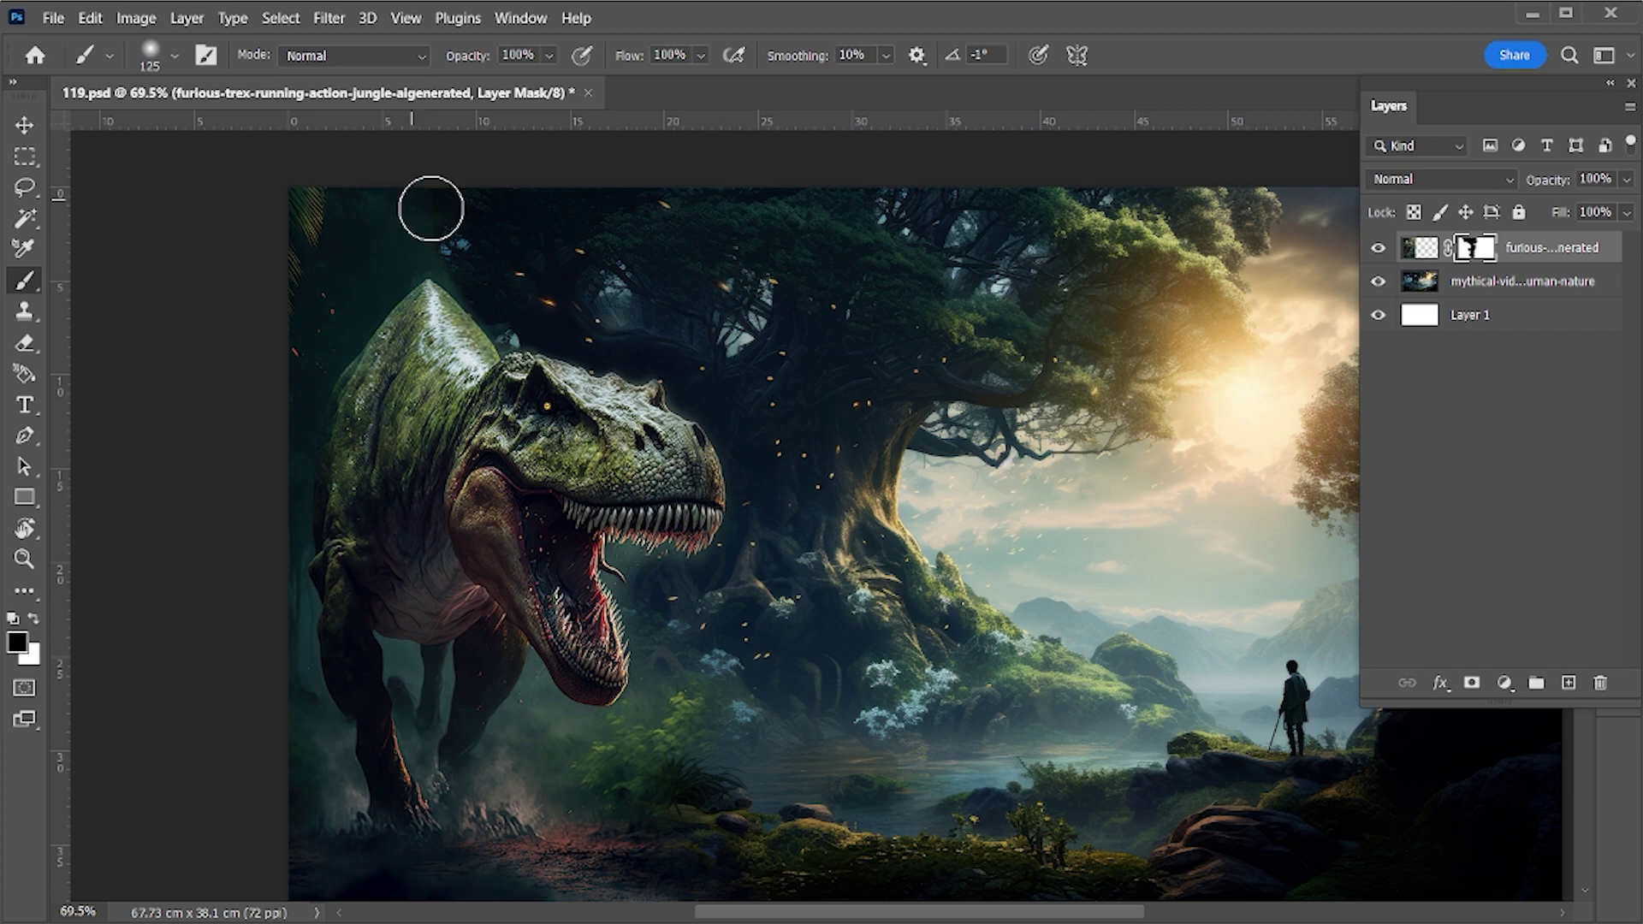
{"action": "key", "text": "bracketright"}
{"action": "key", "text": "bracketright"}
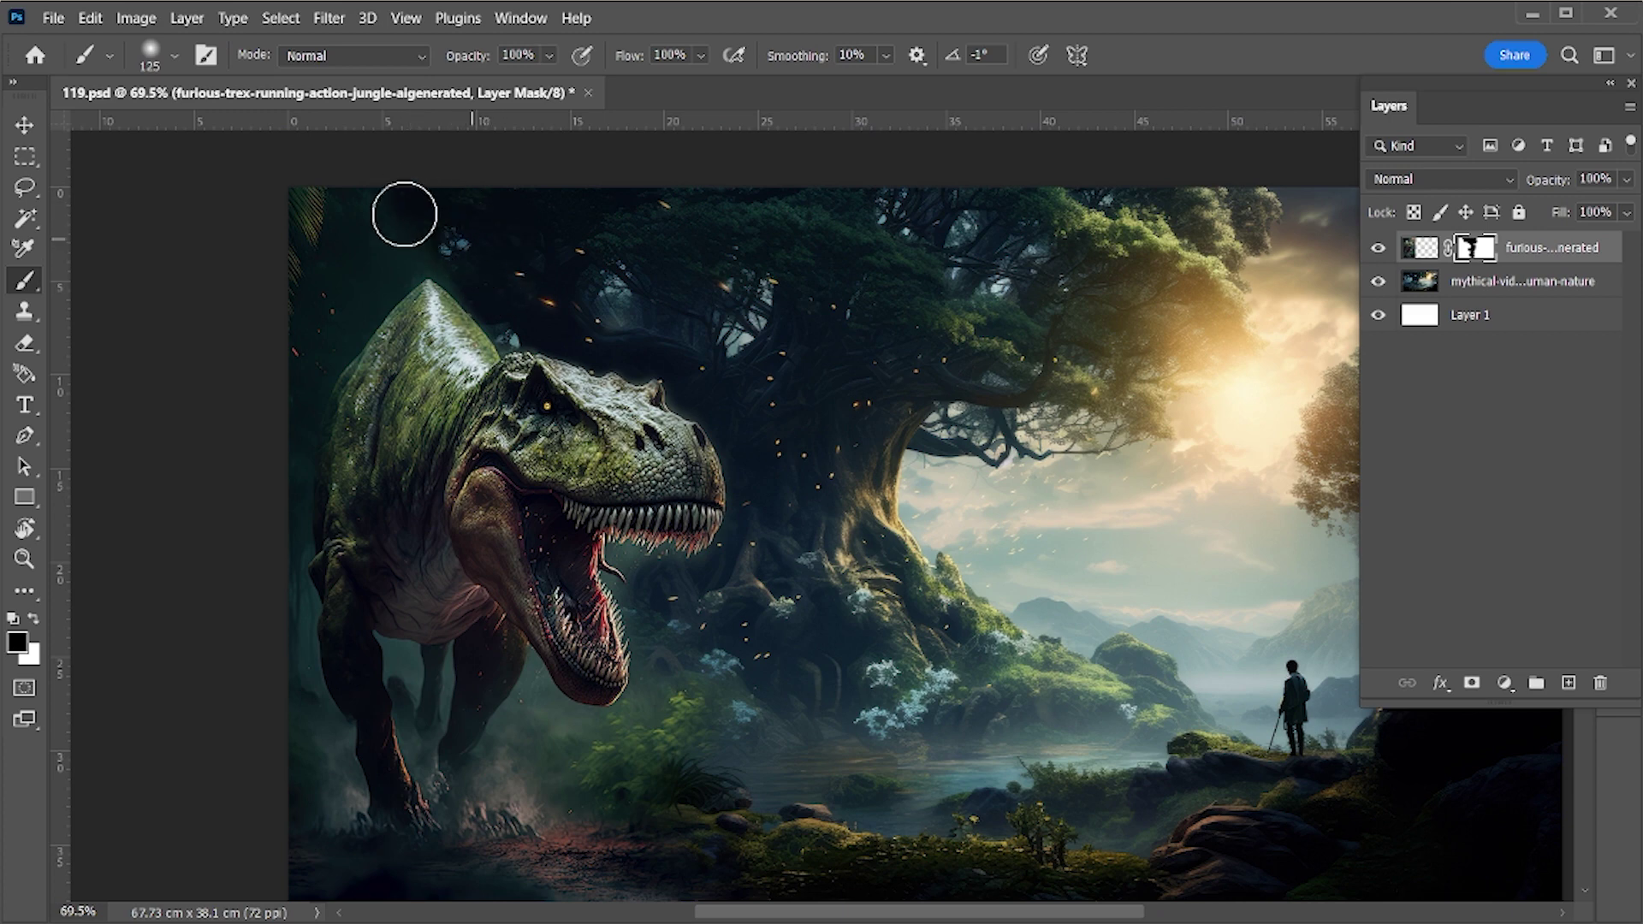
{"action": "key", "text": "bracketright"}
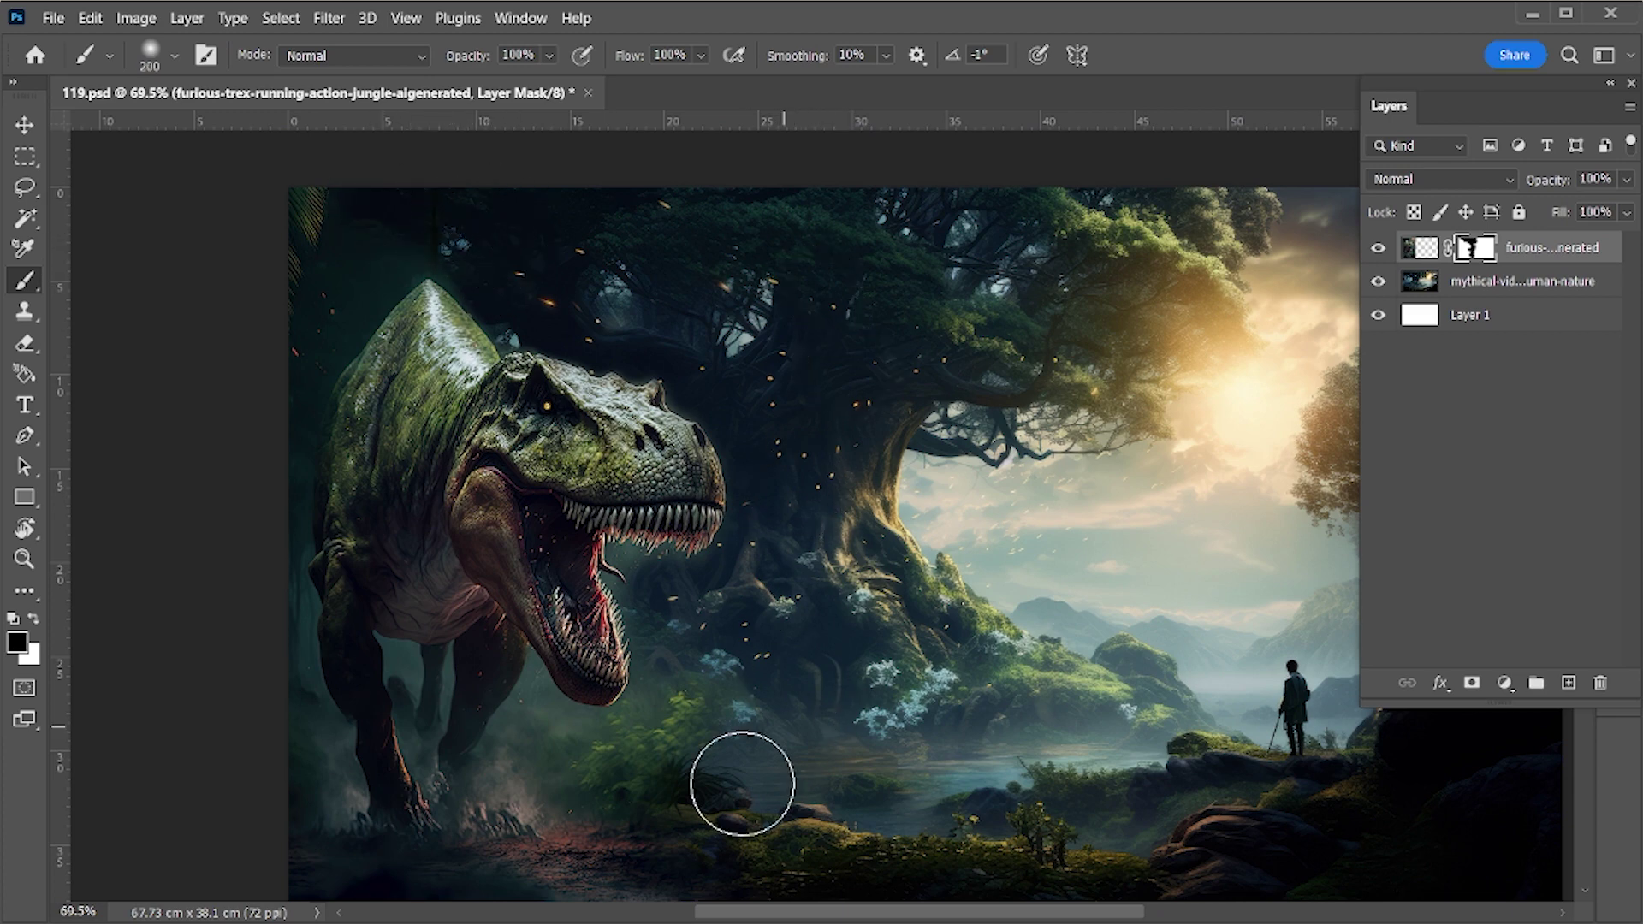
{"action": "key", "text": "bracketright"}
{"action": "key", "text": "bracketright"}
{"action": "key", "text": "bracketright"}
{"action": "key", "text": "bracketleft"}
{"action": "key", "text": "bracketleft"}
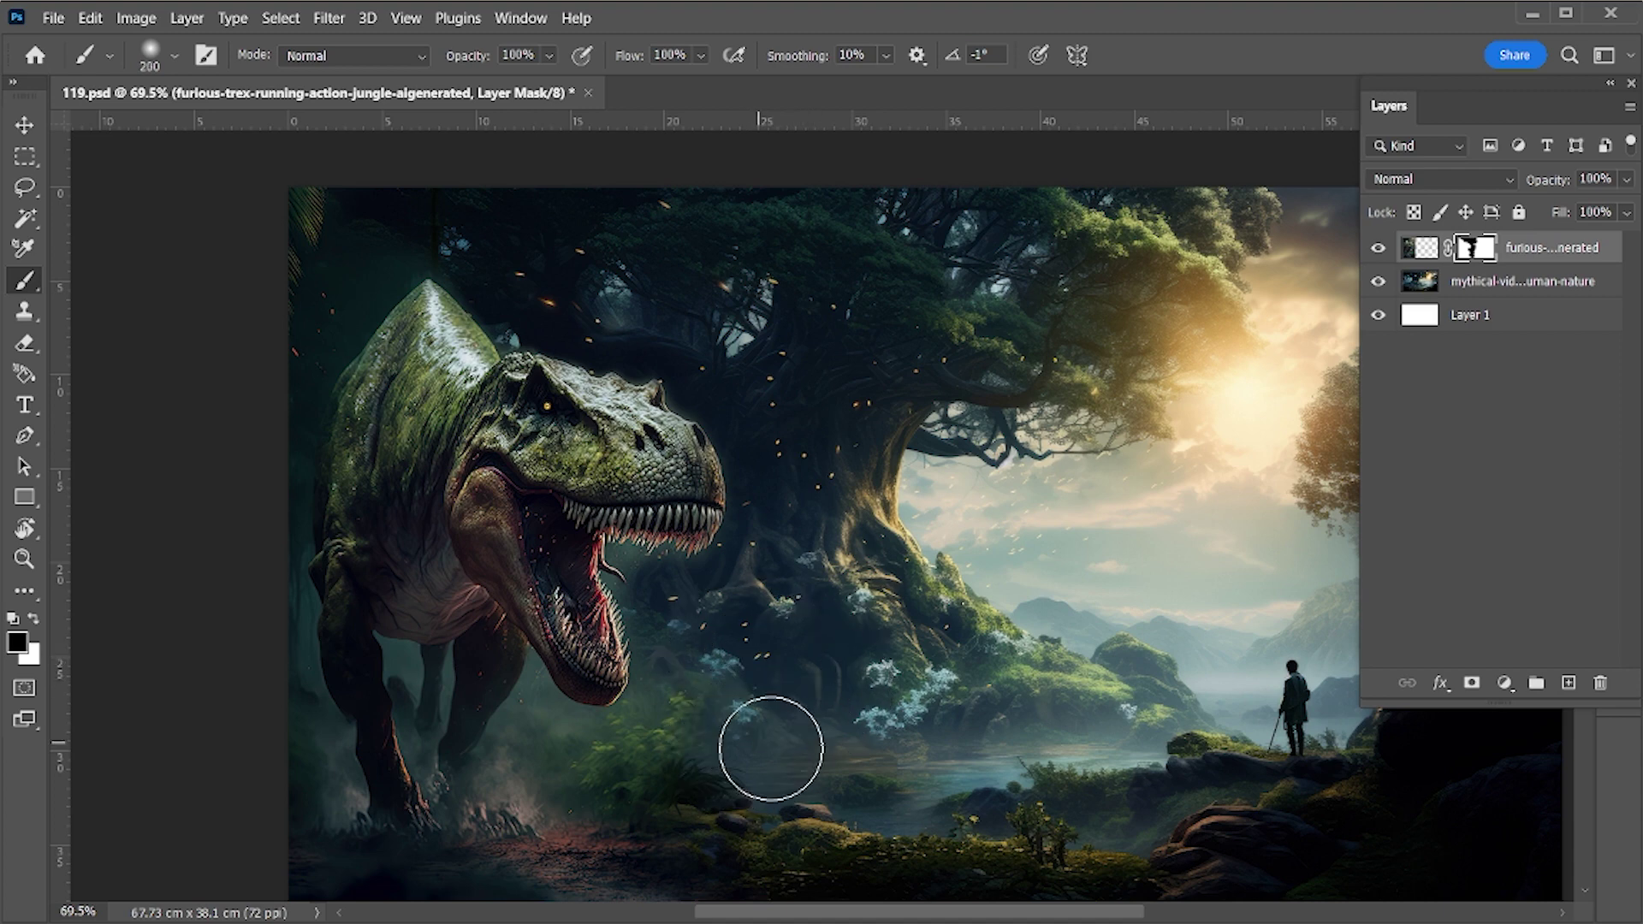
{"action": "left_click_drag", "start_coordinate": [894, 735], "coordinate": [811, 591]}
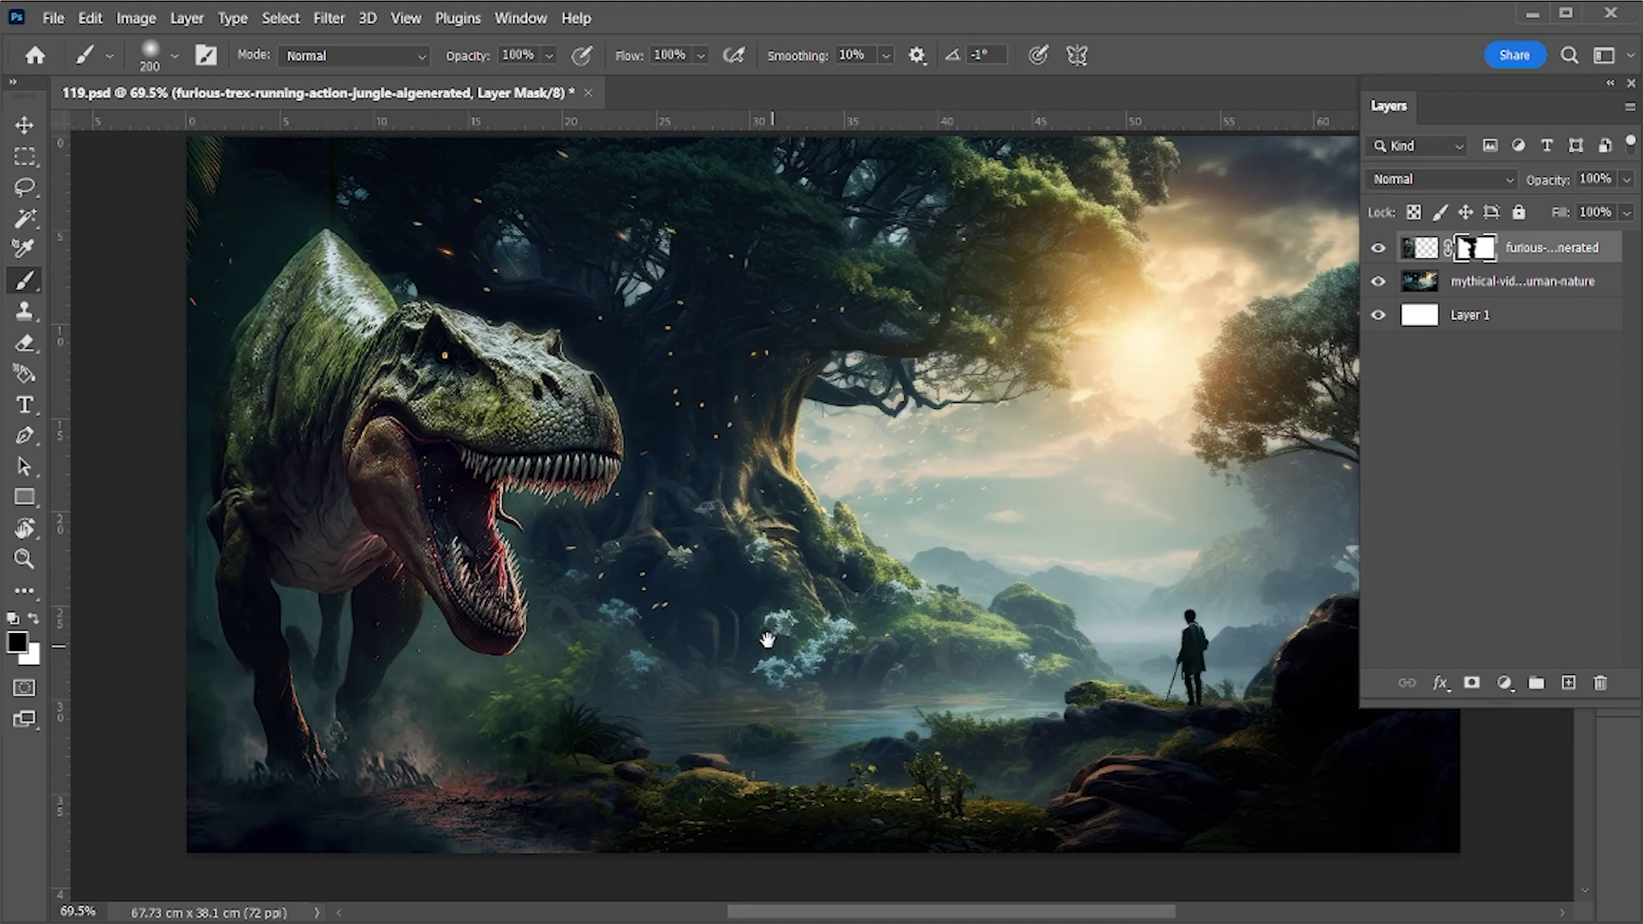
{"action": "scroll", "coordinate": [743, 655], "scroll_direction": "down", "scroll_amount": 3}
Zoom out to view the whole image and save the document
{"action": "key", "text": "z"}
{"action": "mouse_move", "coordinate": [723, 637]}
{"action": "left_mouse_down"}
{"action": "mouse_move", "coordinate": [685, 614]}
{"action": "mouse_move", "coordinate": [751, 614]}
{"action": "left_mouse_up"}
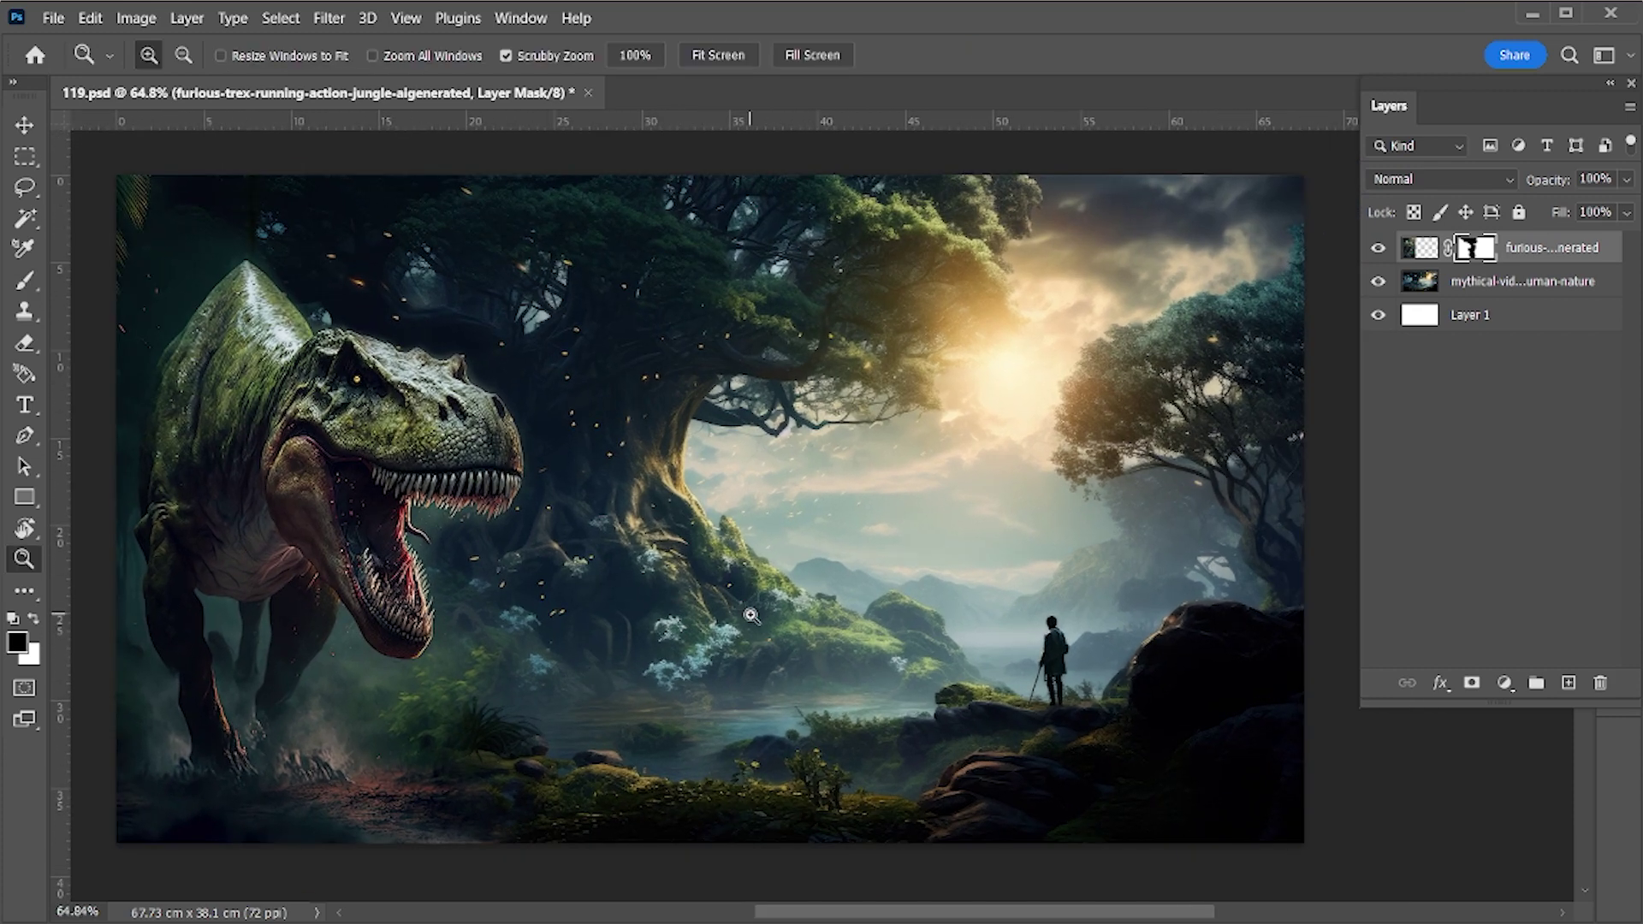
{"action": "key", "text": "ctrl+s"}
Place the pink drink can, shrunk to about 12%, in the centre ground
{"action": "key", "text": "alt+Tab"}
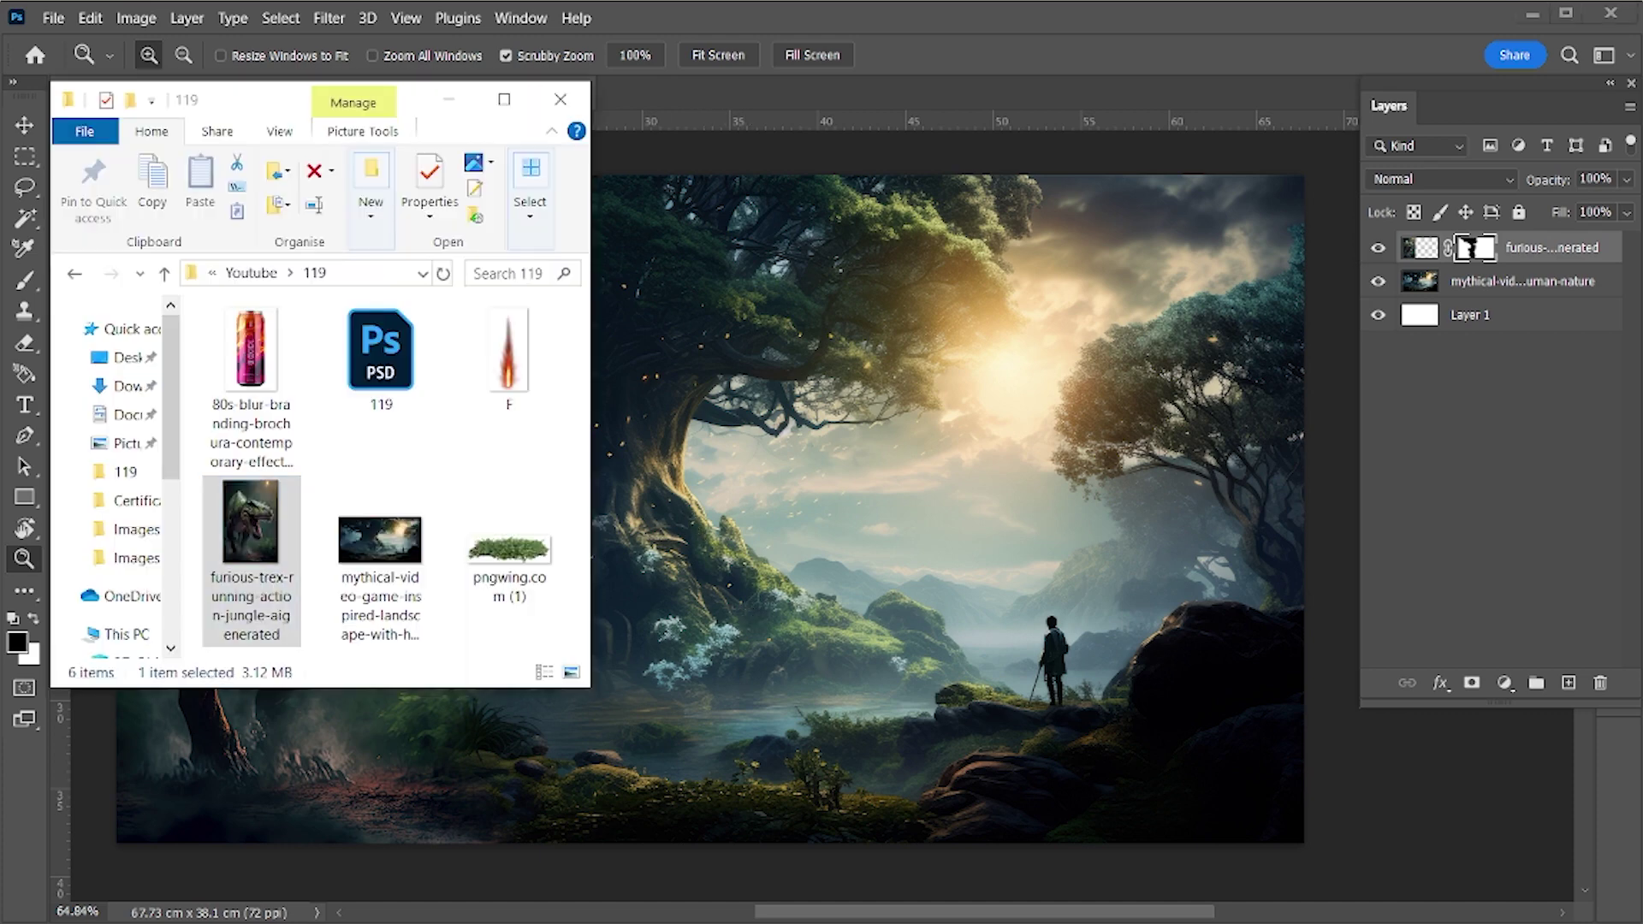
{"action": "left_click_drag", "start_coordinate": [251, 385], "coordinate": [864, 615]}
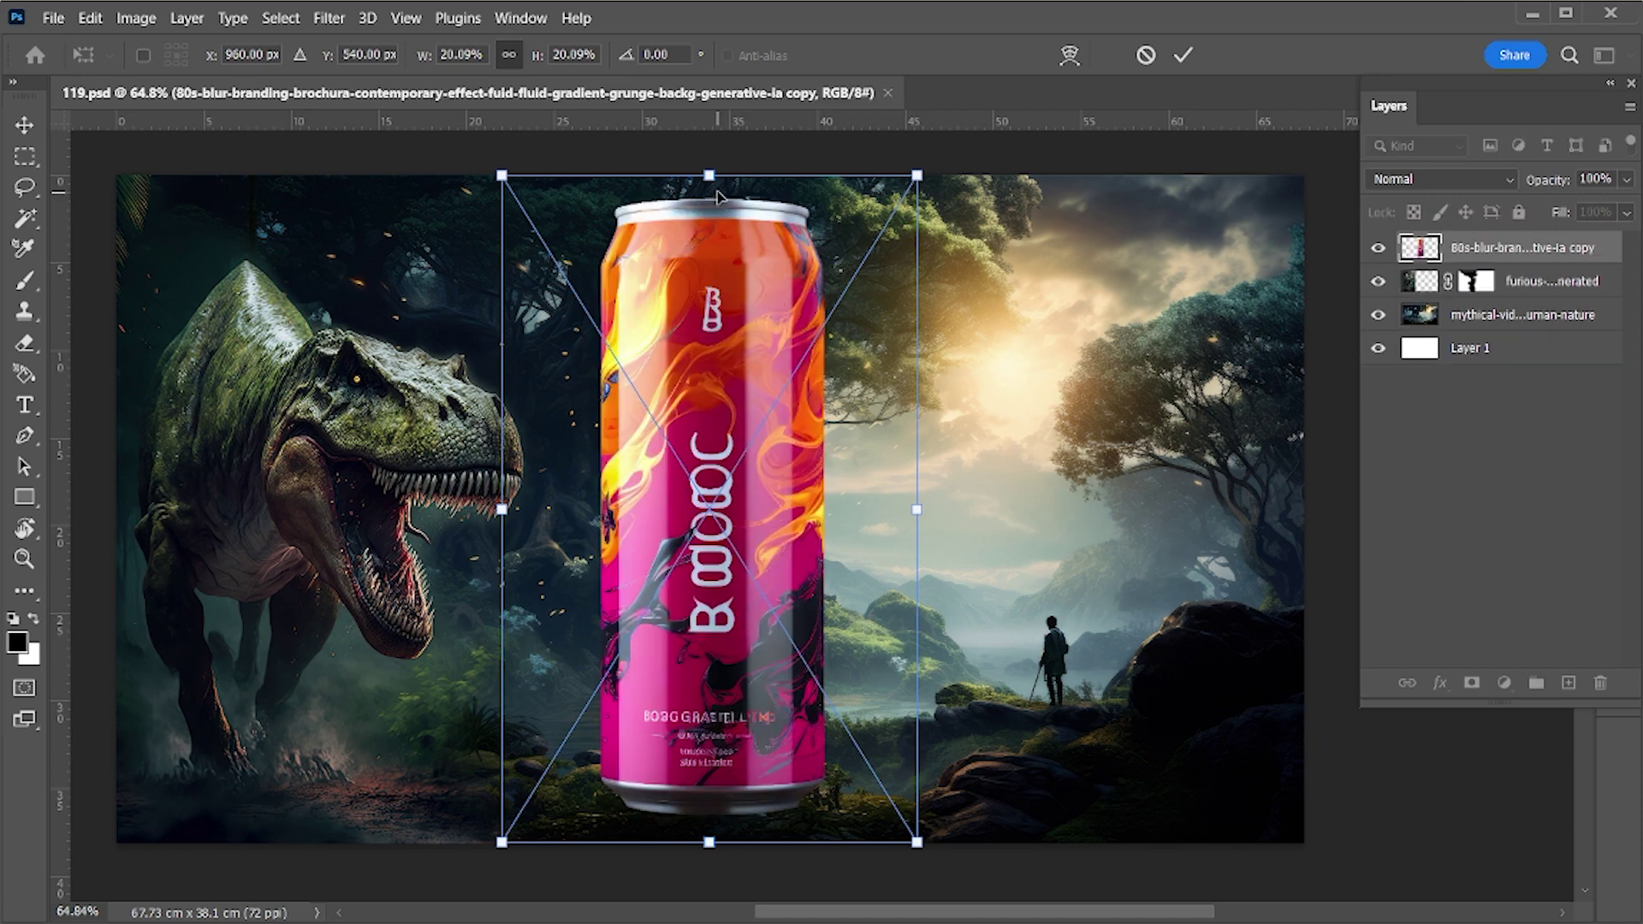
{"action": "left_click_drag", "start_coordinate": [709, 174], "coordinate": [708, 456]}
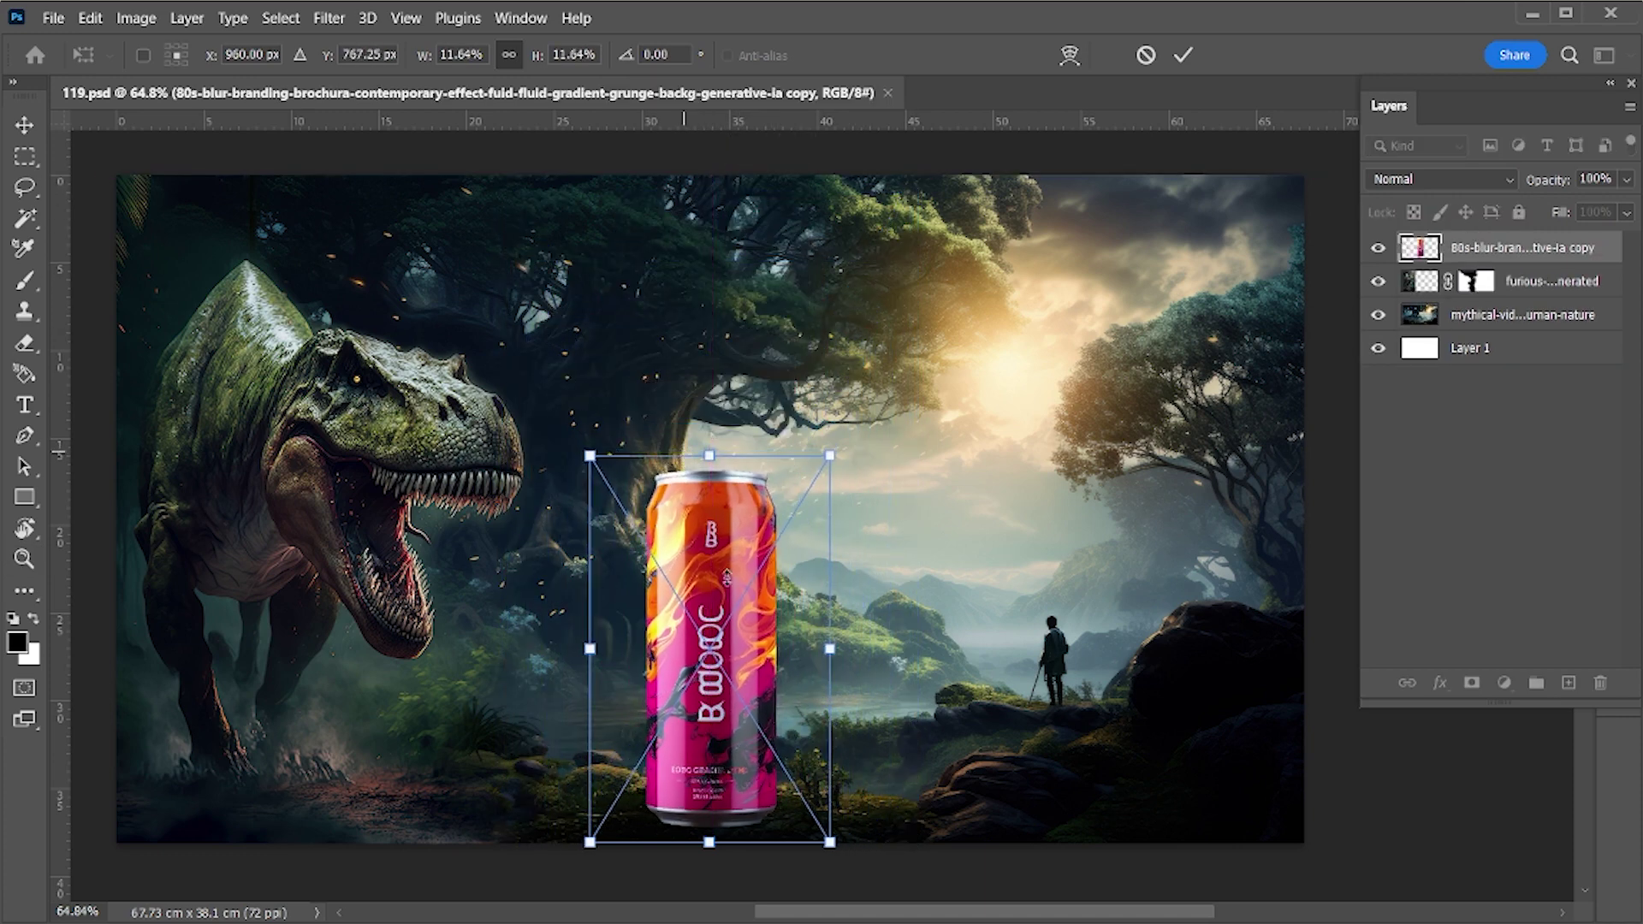
{"action": "mouse_move", "coordinate": [722, 599]}
{"action": "left_mouse_down"}
{"action": "mouse_move", "coordinate": [753, 571]}
{"action": "mouse_move", "coordinate": [748, 587]}
{"action": "left_mouse_up"}
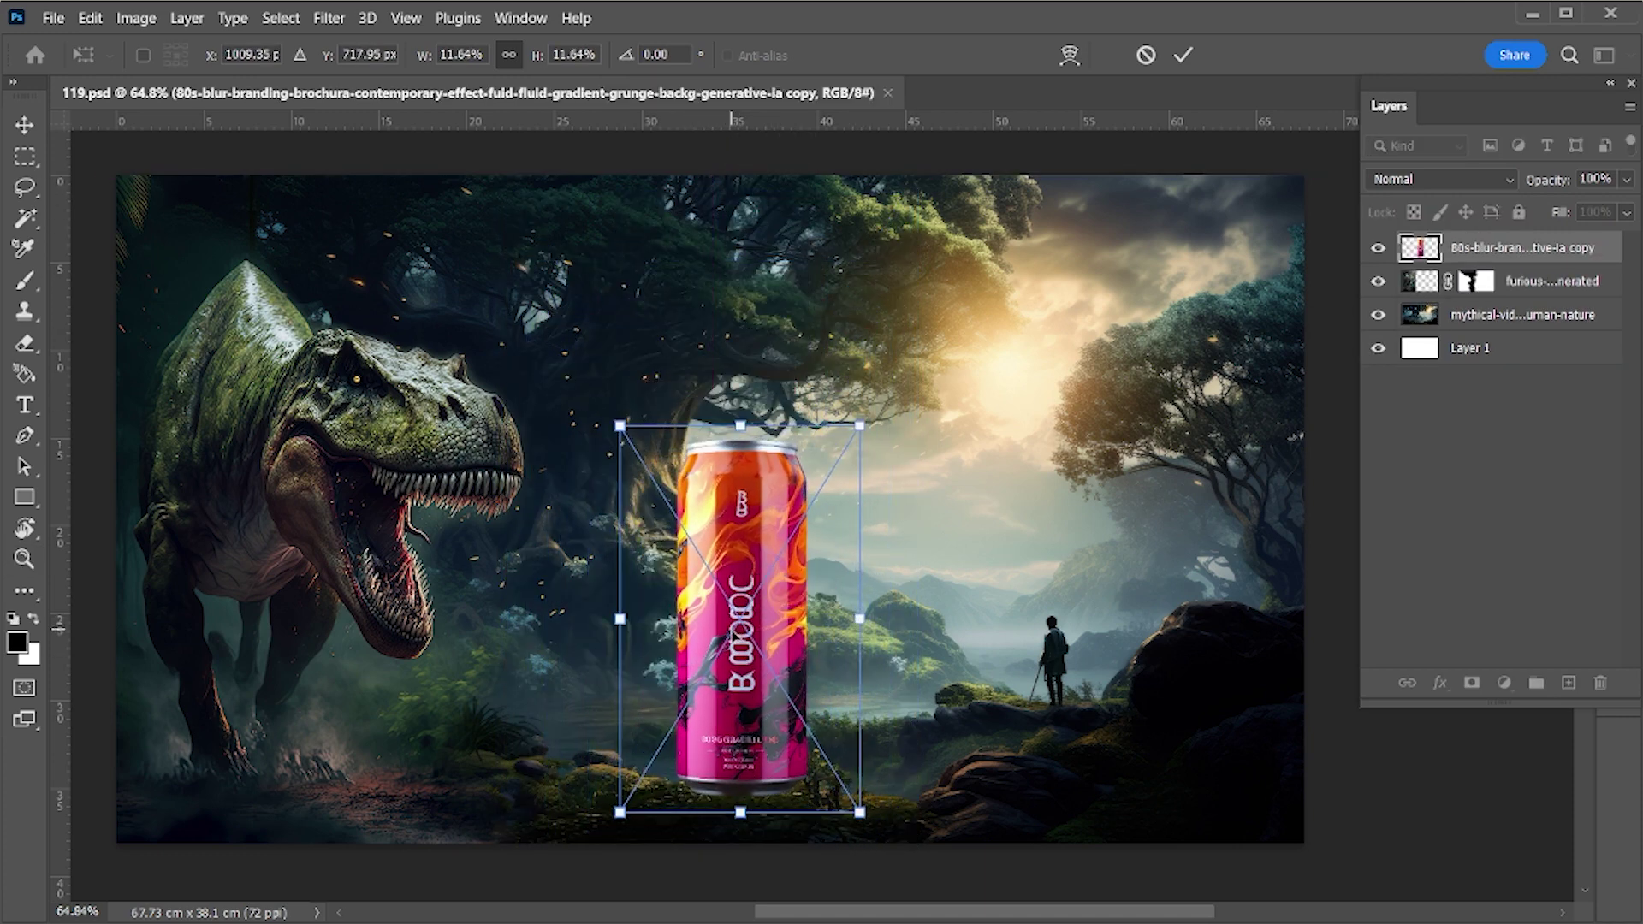
{"action": "key", "text": "Return"}
{"action": "key", "text": "z"}
{"action": "key", "text": "v"}
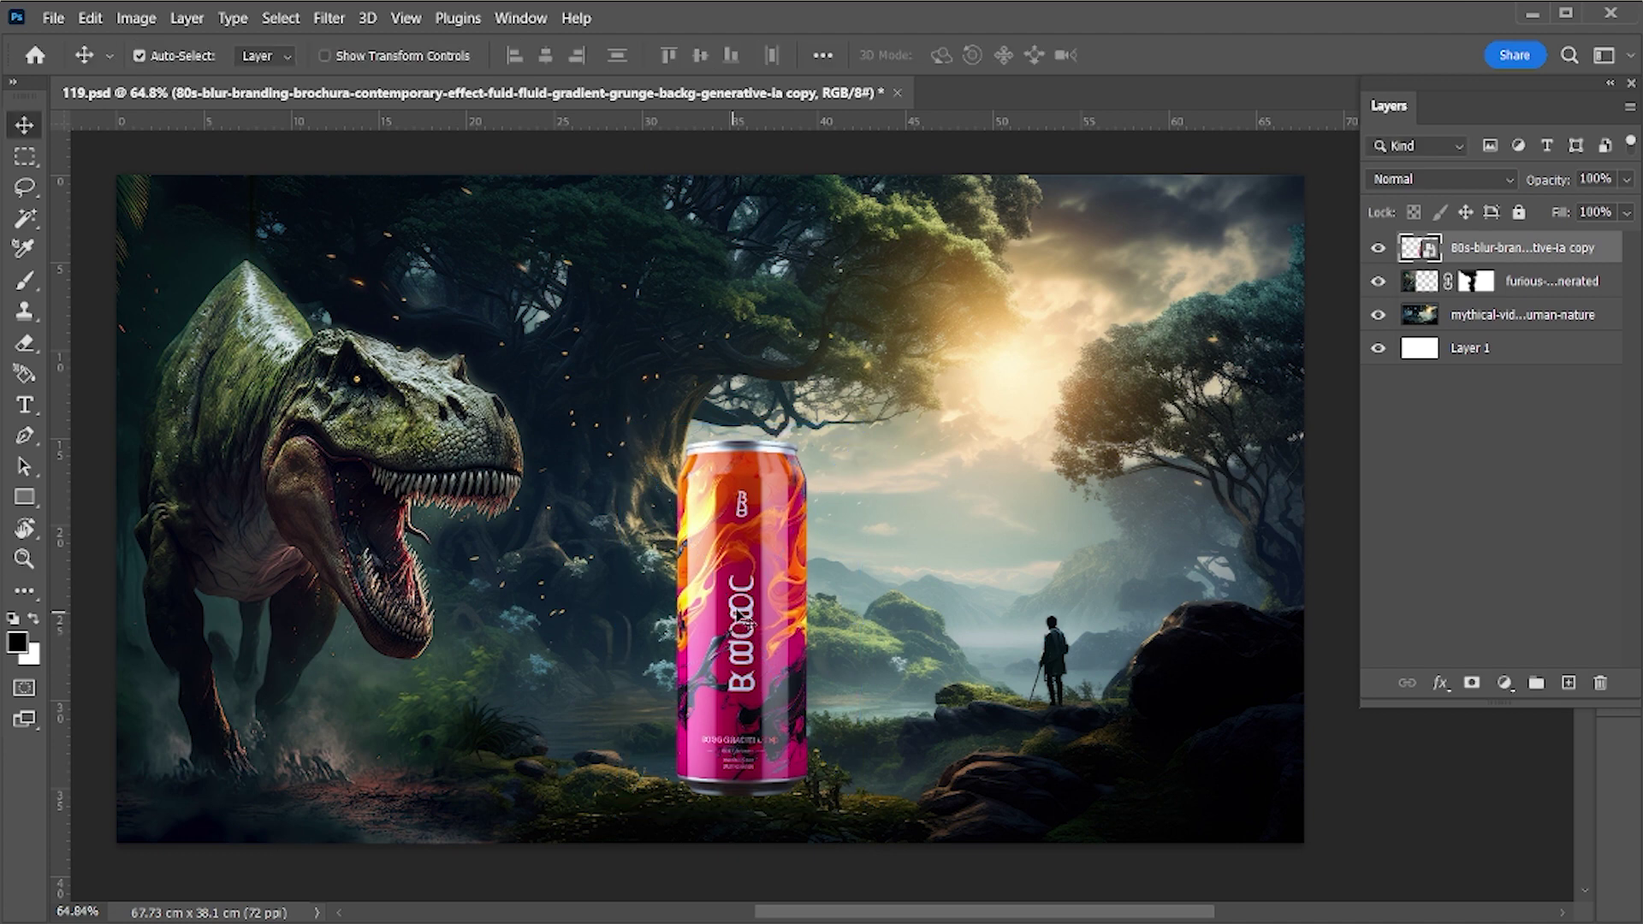
Enlarge the can slightly, settle it onto the ground, and save
{"action": "key", "text": "ctrl+t"}
{"action": "left_click_drag", "start_coordinate": [741, 425], "coordinate": [741, 396]}
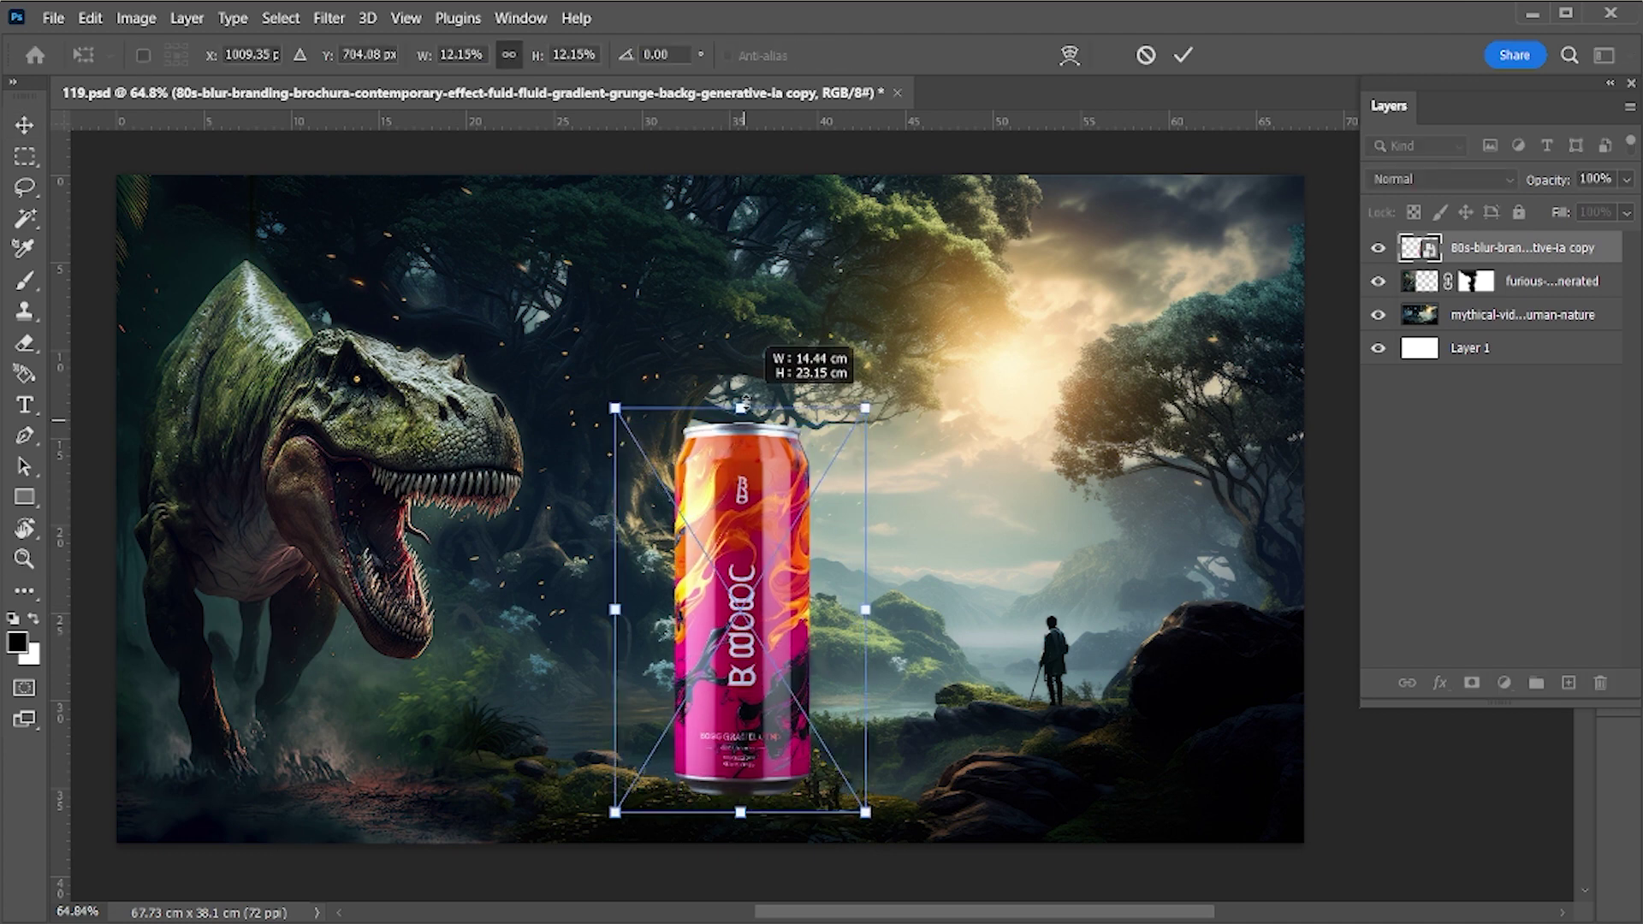
{"action": "key", "text": "Return"}
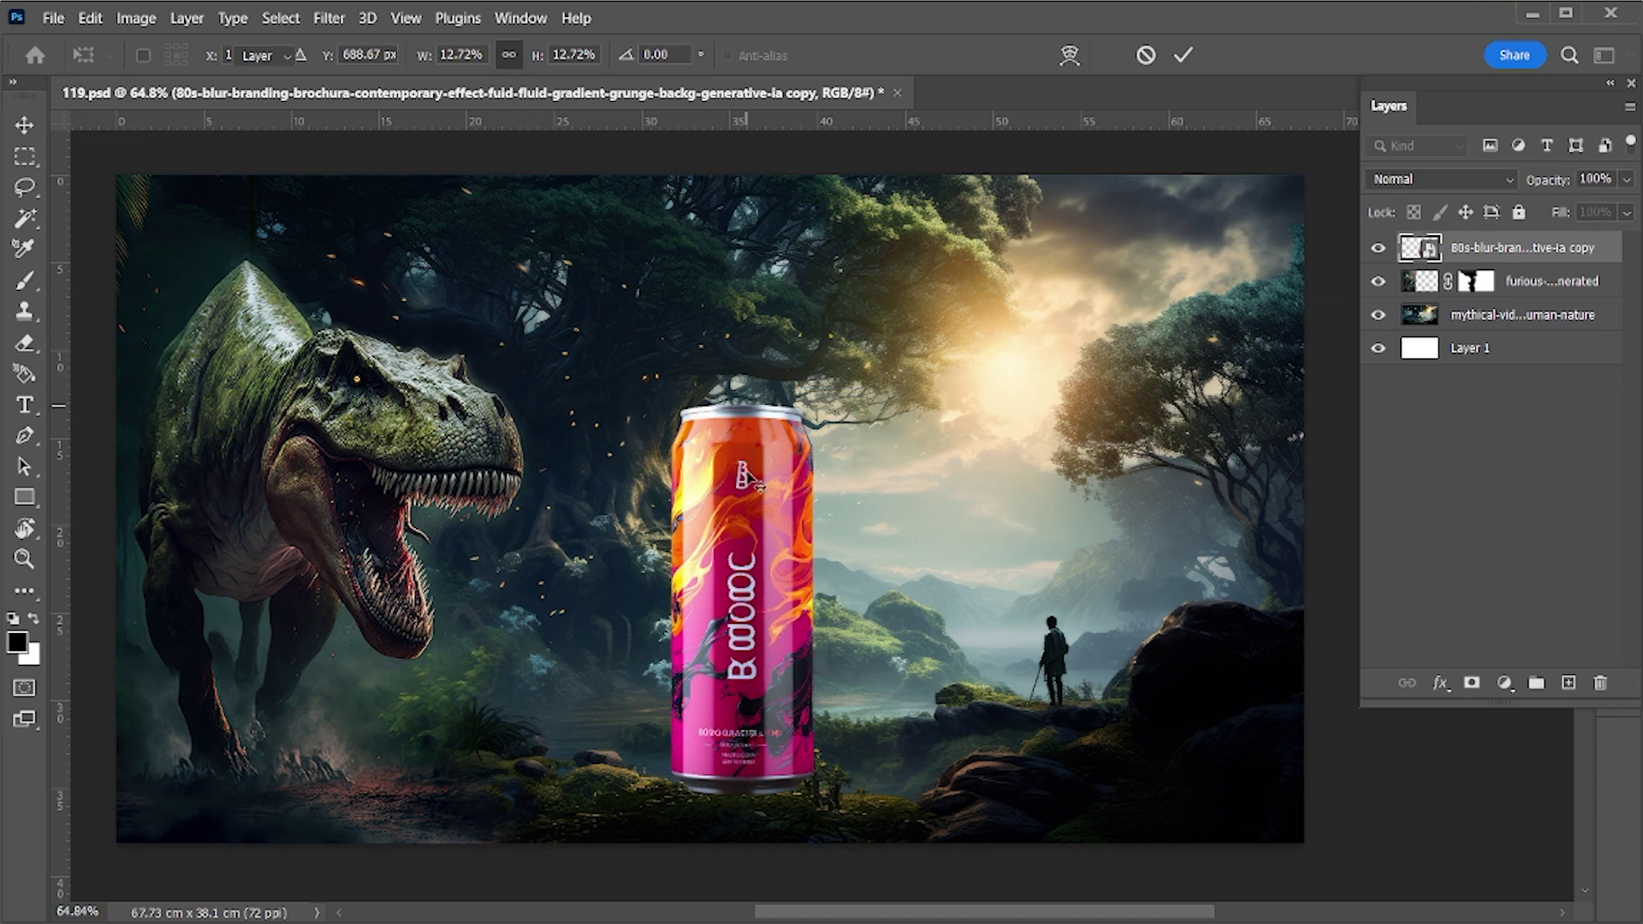
{"action": "left_click_drag", "start_coordinate": [747, 606], "coordinate": [747, 611]}
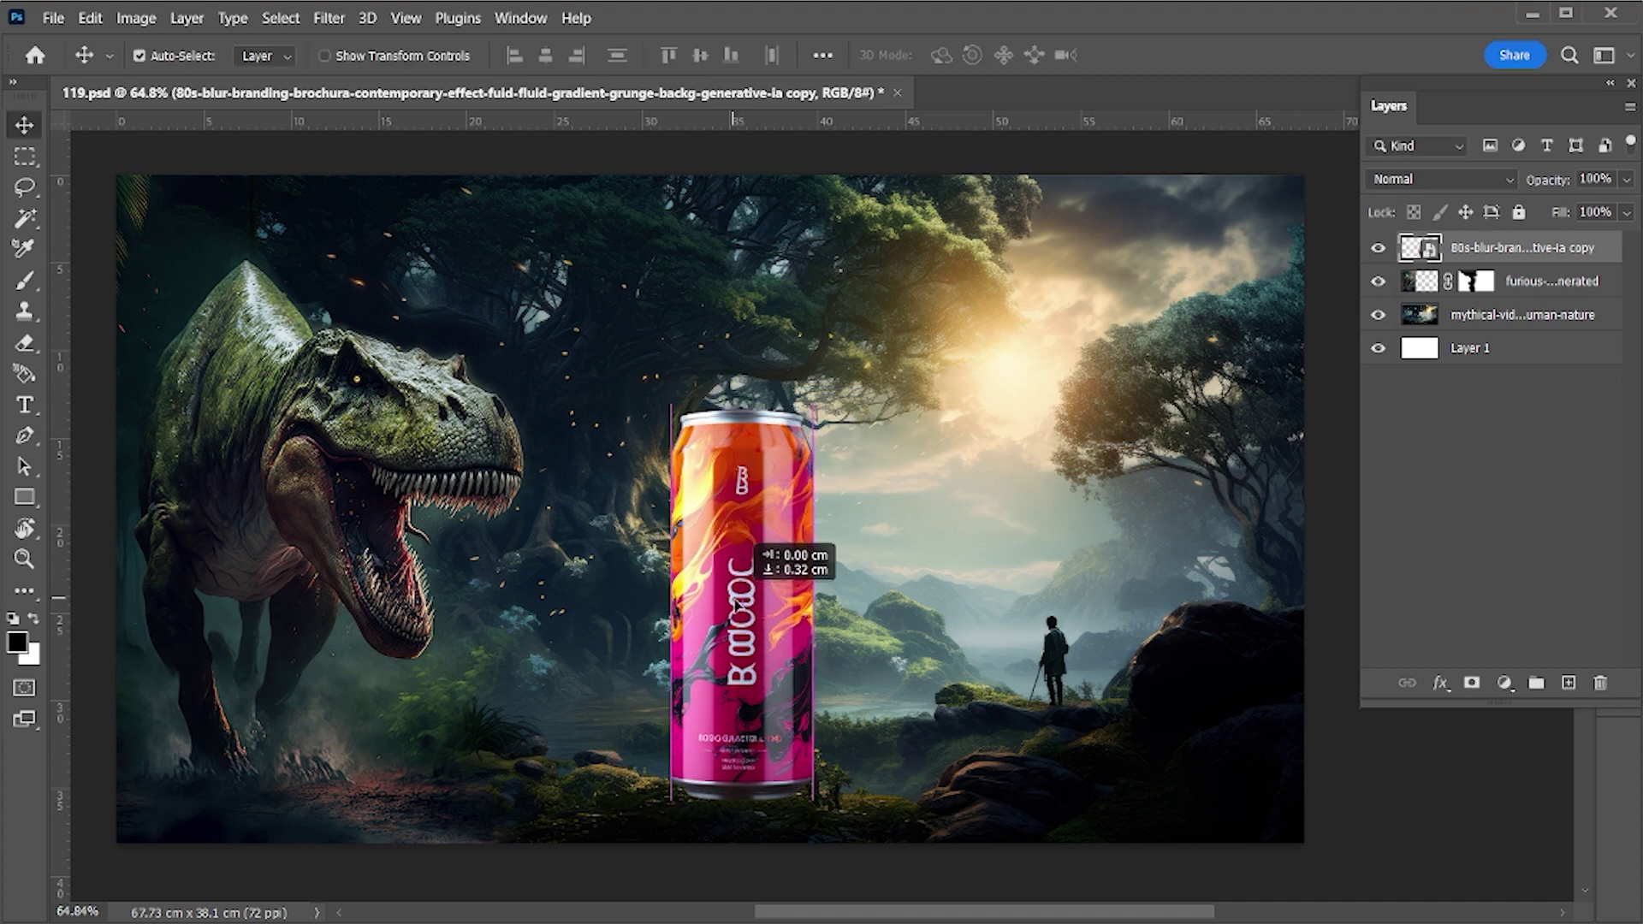
{"action": "key", "text": "ctrl+s"}
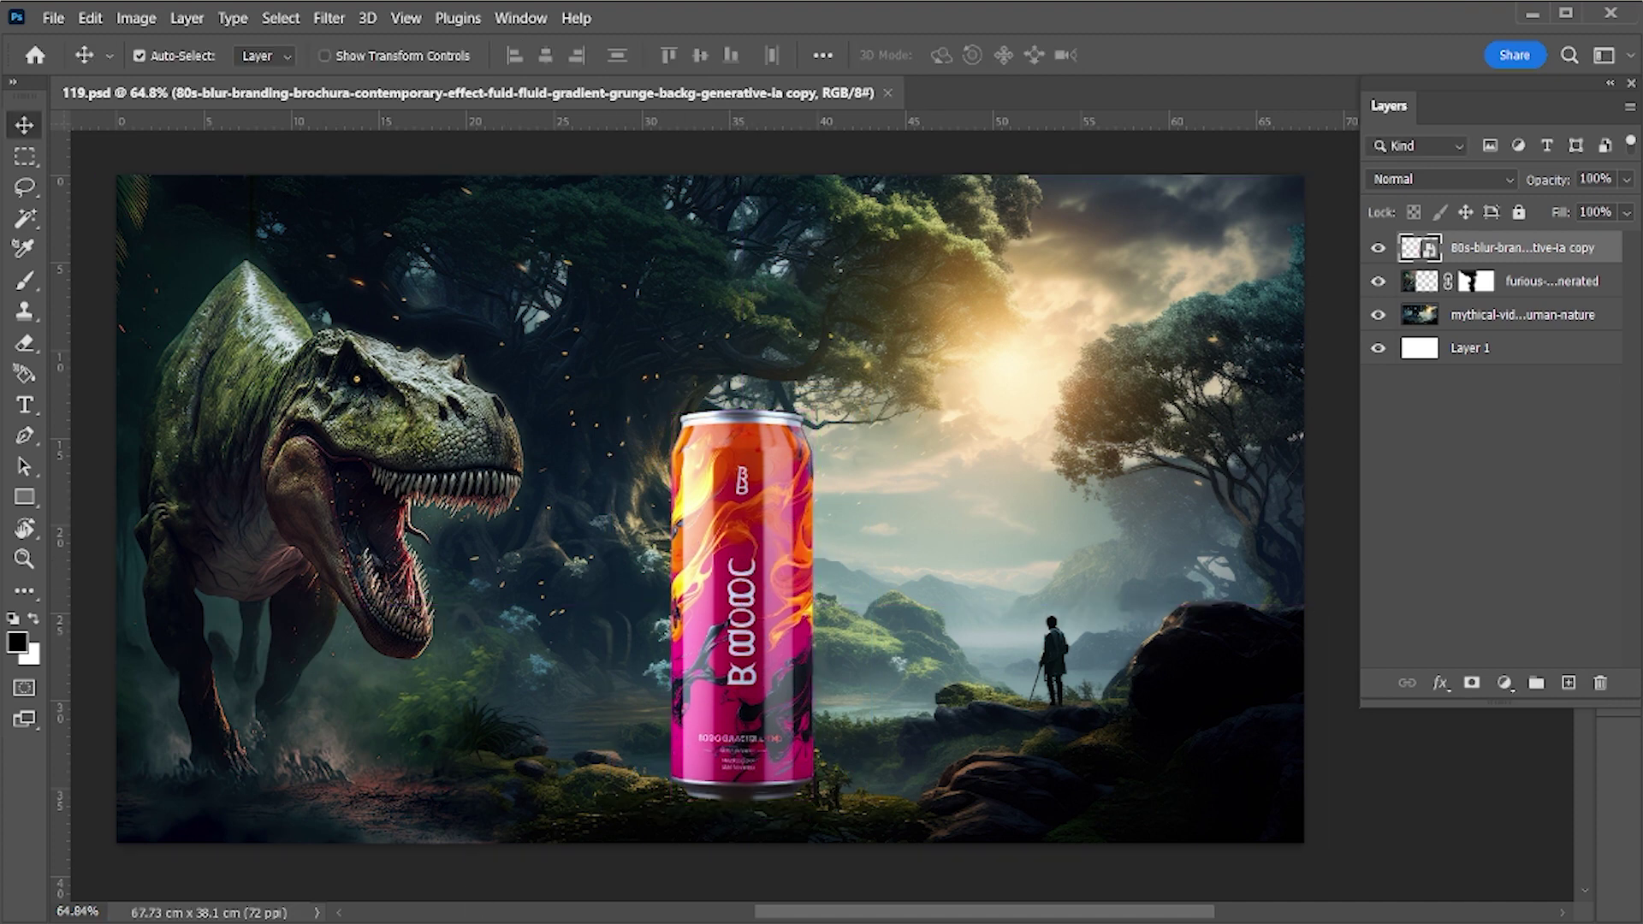
{"action": "key", "text": "alt+Tab"}
Place the pngwing grass image, shrunk and moved right beneath the can
{"action": "left_click_drag", "start_coordinate": [496, 556], "coordinate": [770, 719]}
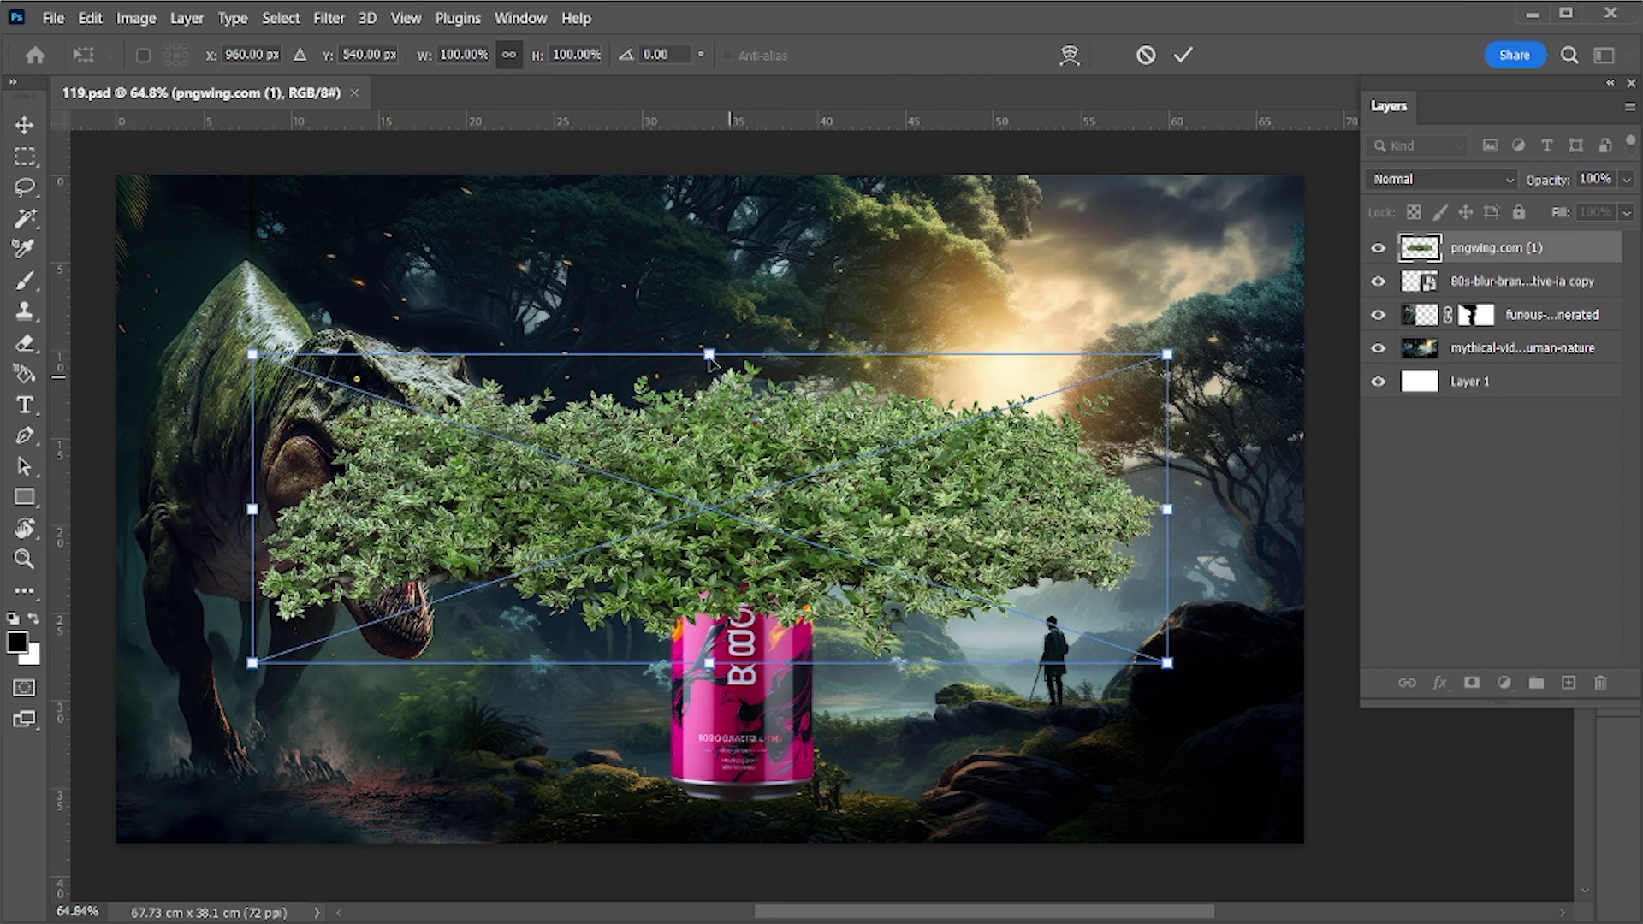
{"action": "left_click_drag", "start_coordinate": [710, 355], "coordinate": [709, 516]}
{"action": "mouse_move", "coordinate": [796, 609]}
{"action": "left_mouse_down"}
{"action": "mouse_move", "coordinate": [796, 852]}
{"action": "mouse_move", "coordinate": [757, 851]}
{"action": "left_mouse_up"}
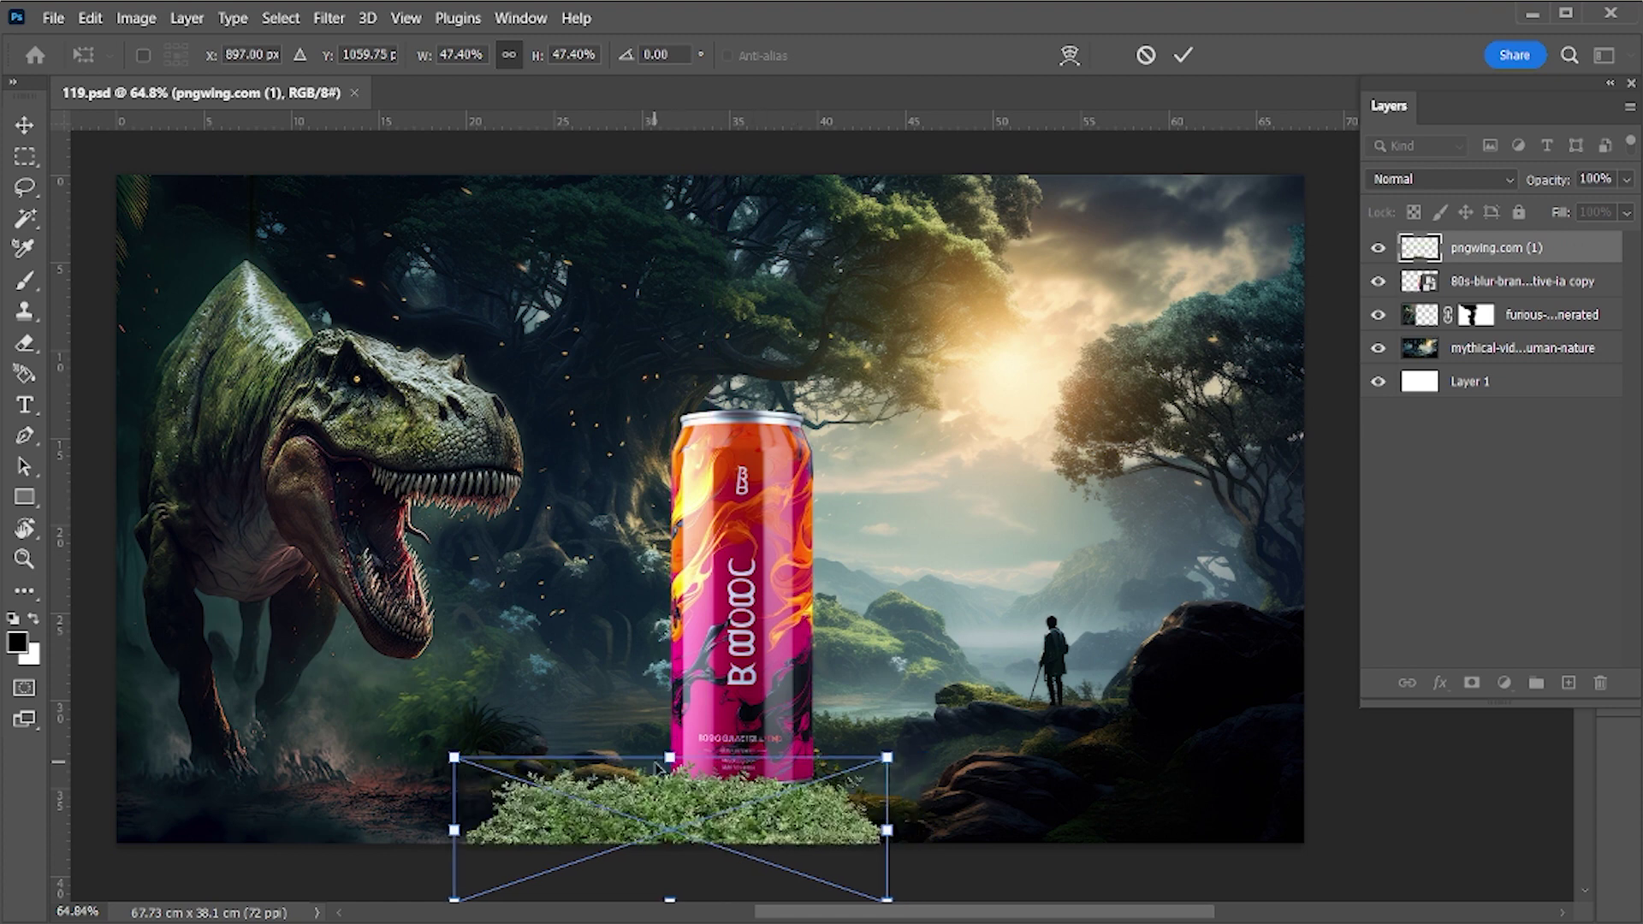
{"action": "mouse_move", "coordinate": [672, 757]}
{"action": "left_mouse_down"}
{"action": "mouse_move", "coordinate": [743, 747]}
{"action": "mouse_move", "coordinate": [731, 830]}
{"action": "left_mouse_up"}
{"action": "key", "text": "Return"}
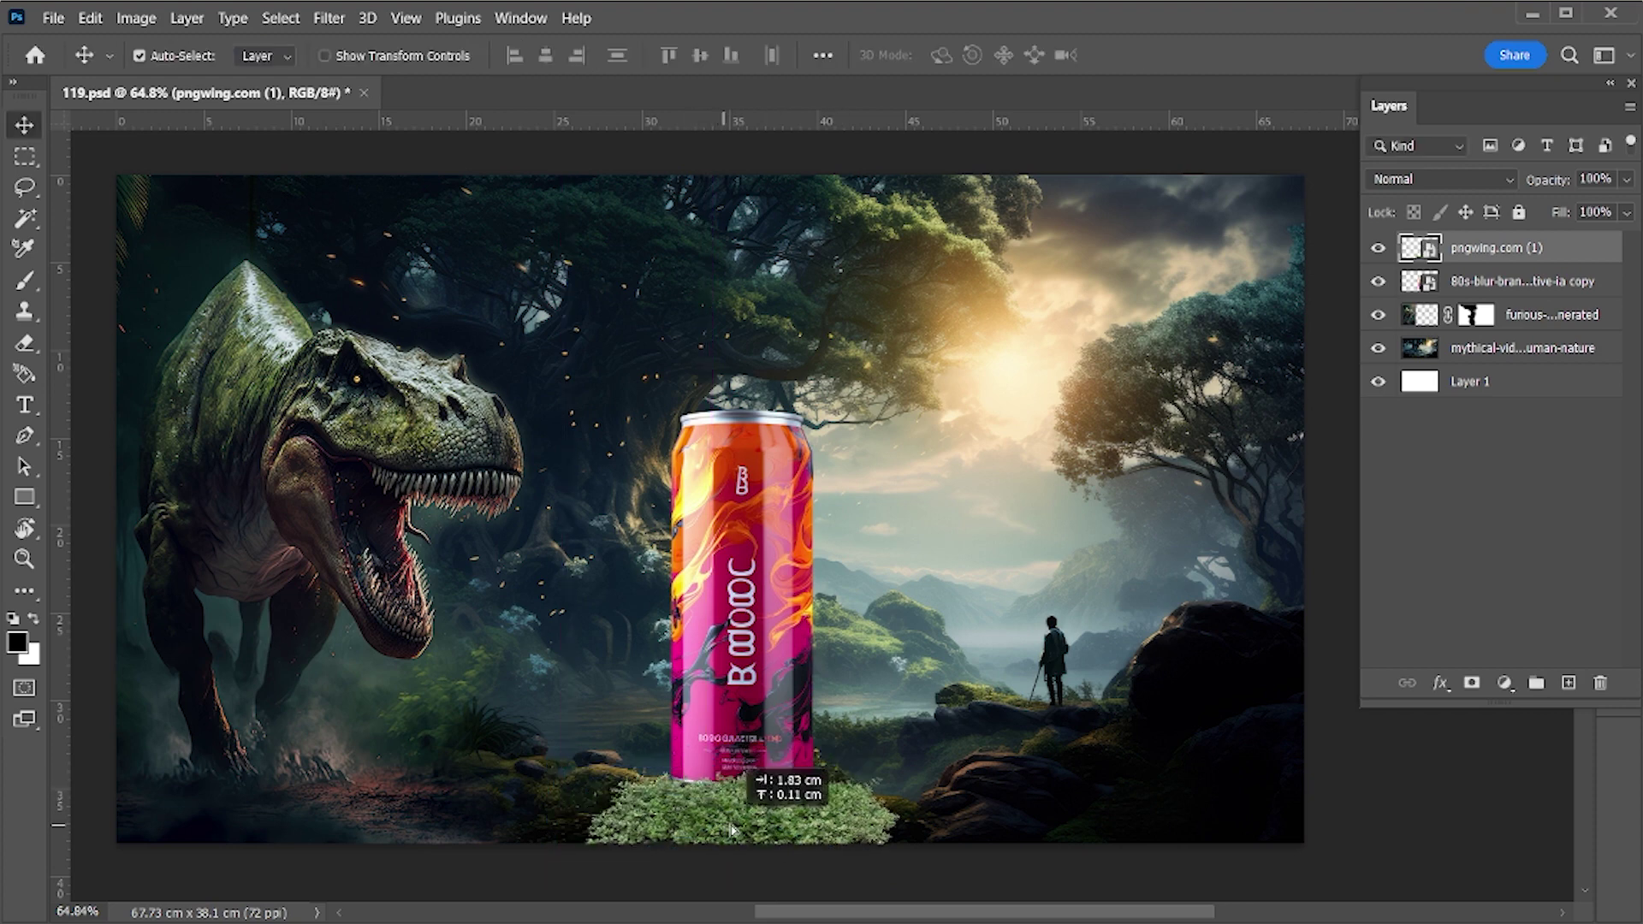
Shrink the grass slightly to about 34% so it fits the can's base
{"action": "key", "text": "ctrl+t"}
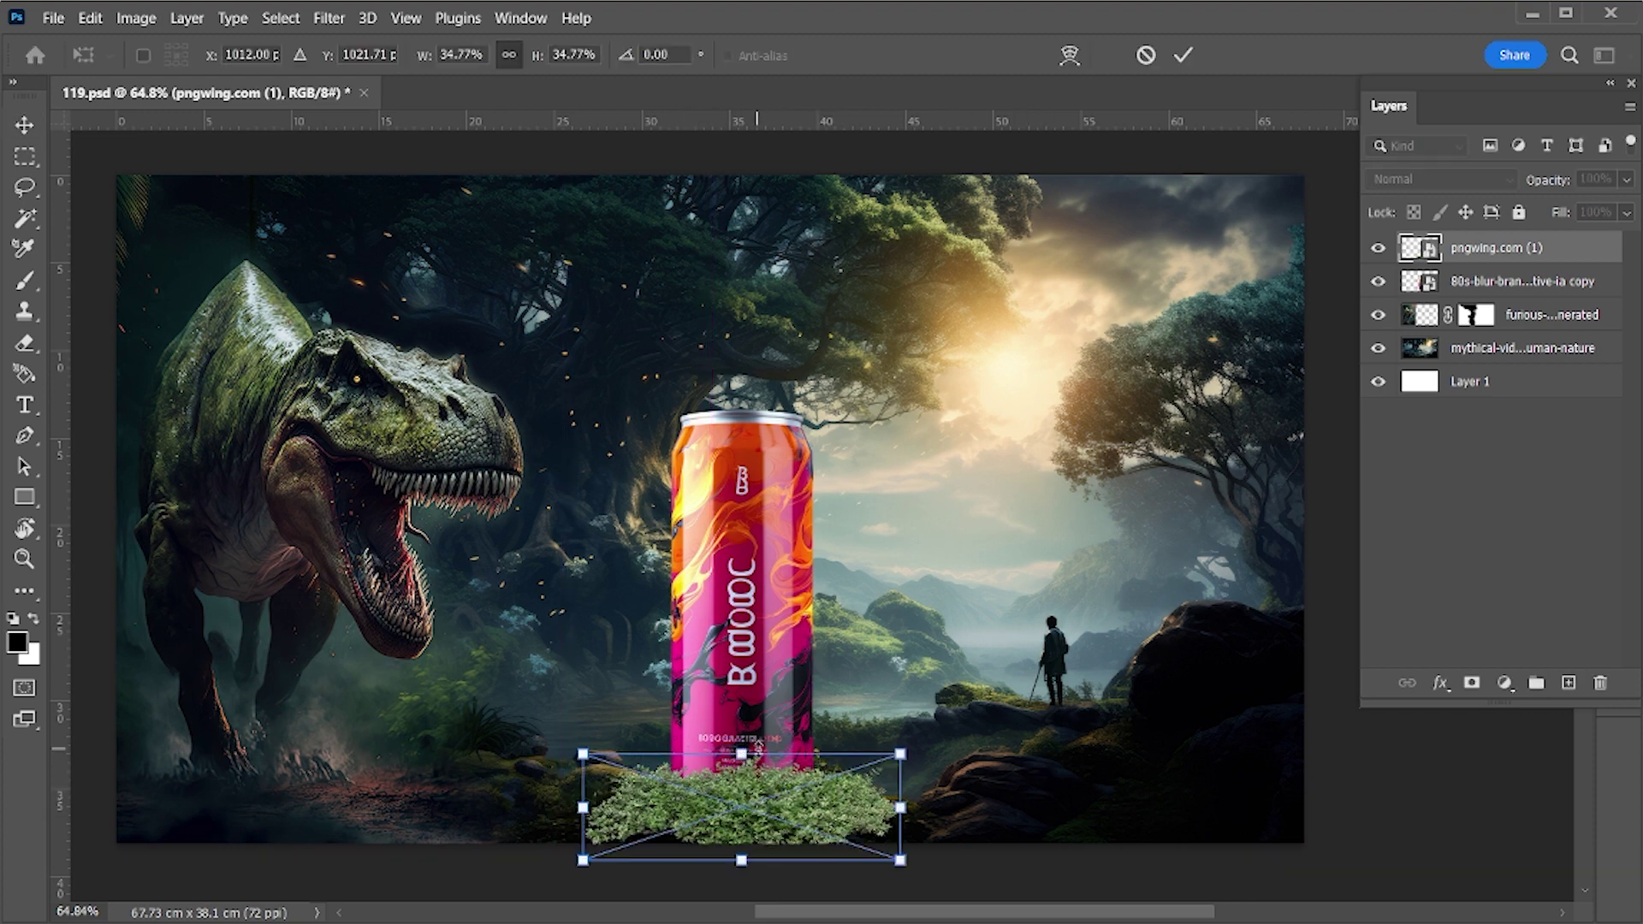
{"action": "left_click_drag", "start_coordinate": [741, 754], "coordinate": [746, 757]}
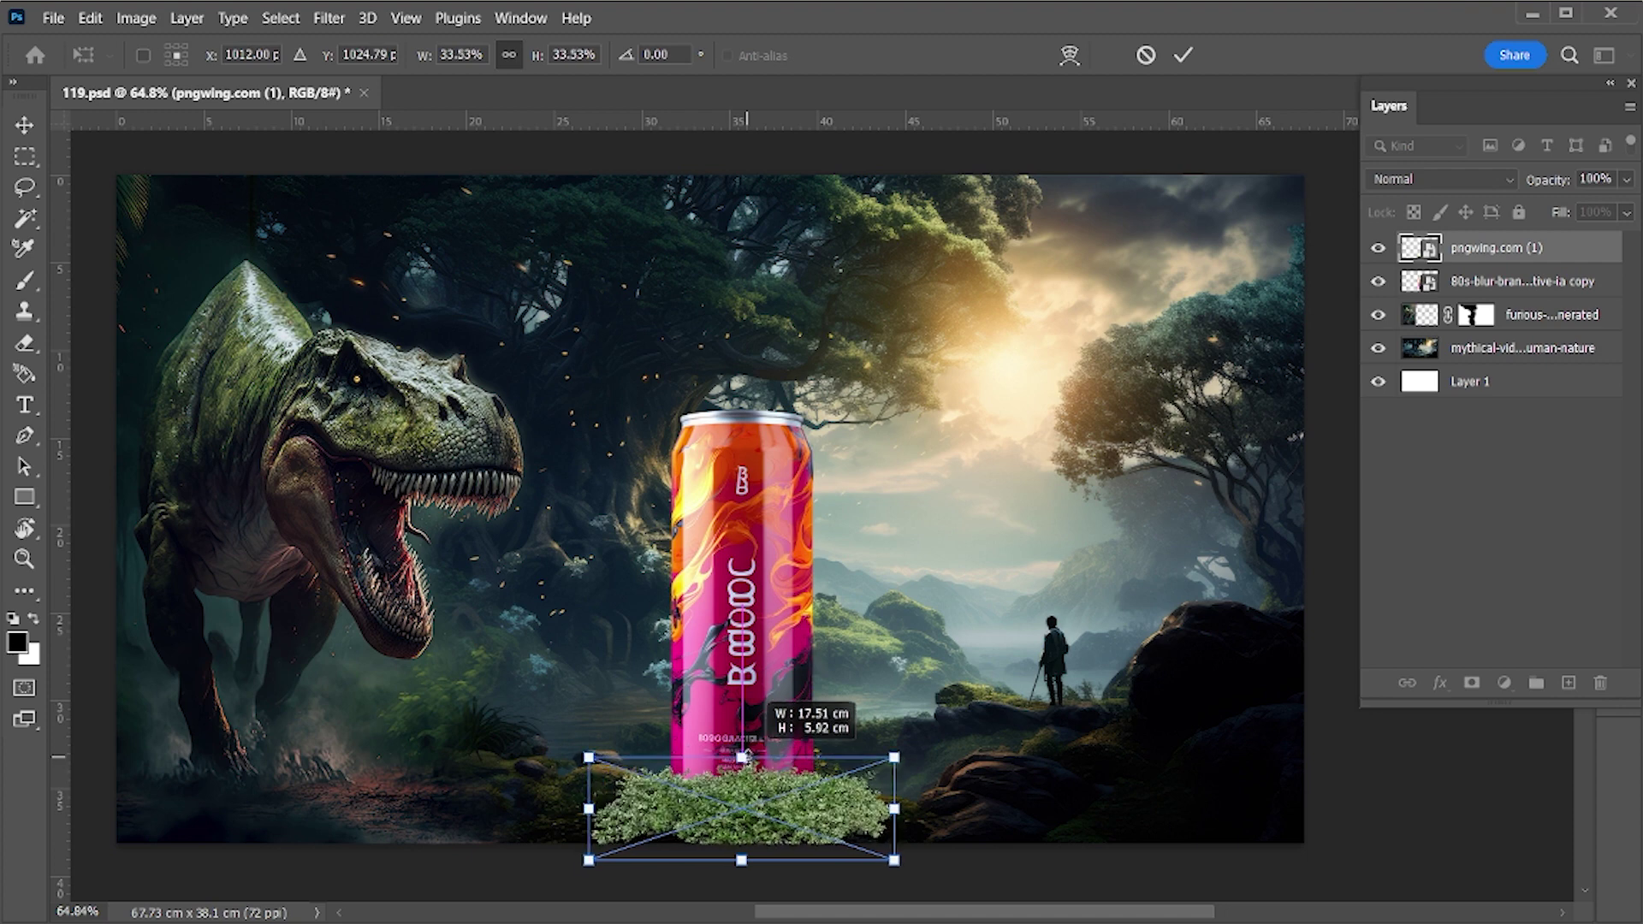
{"action": "key", "text": "Return"}
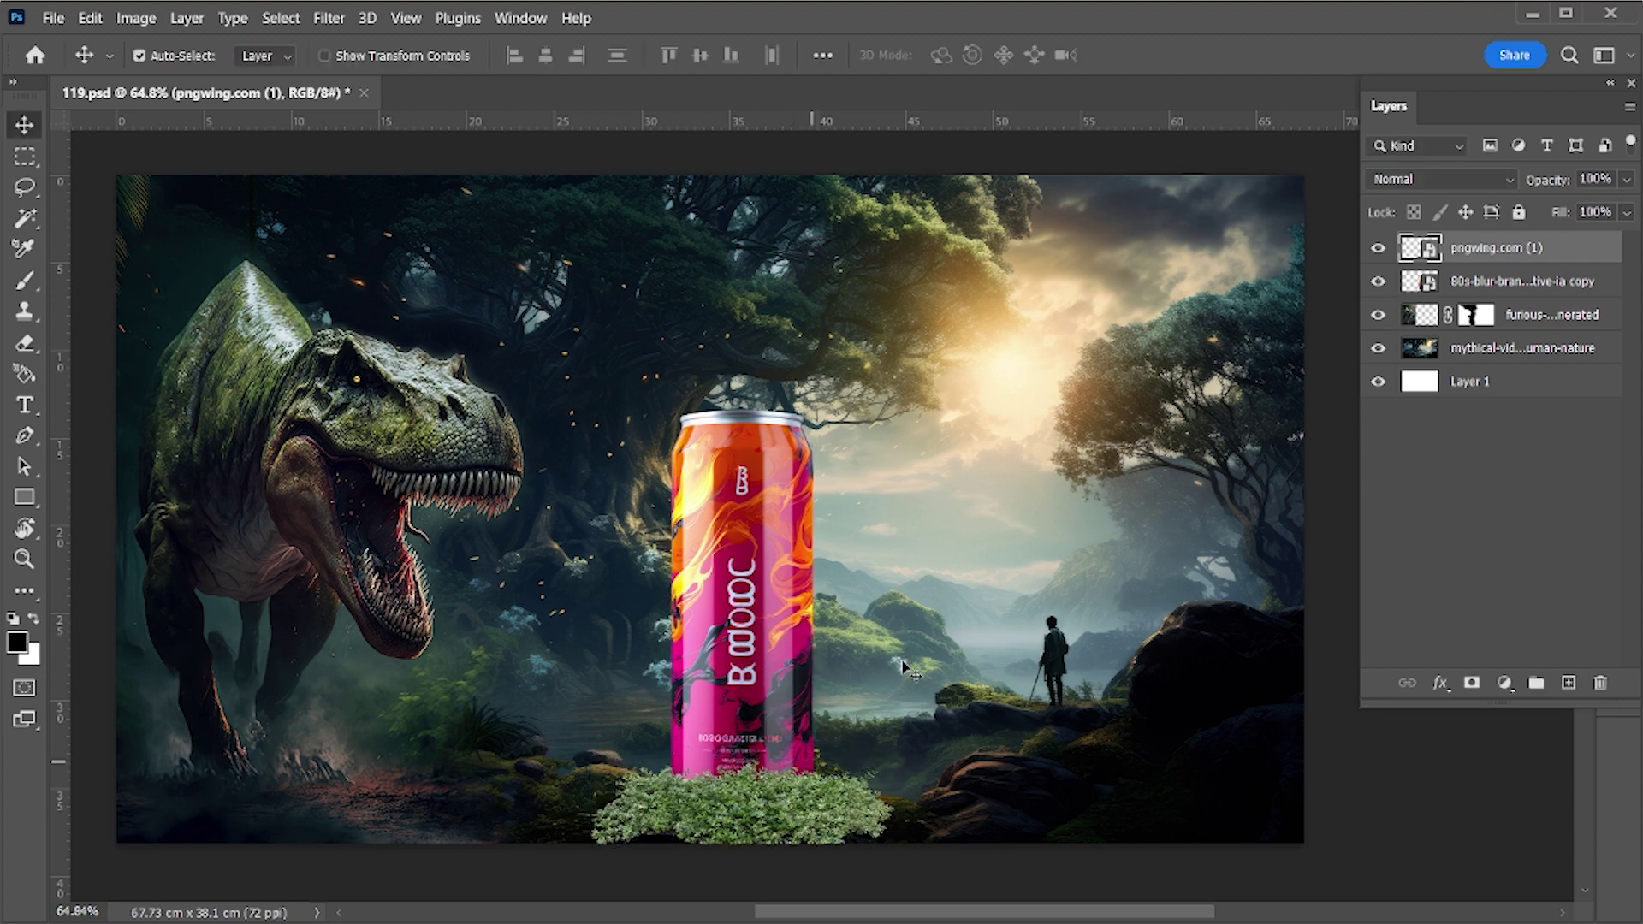
{"action": "key", "text": "ctrl+m"}
Pull the Curves midpoint down to darken the grass and apply it
{"action": "left_click_drag", "start_coordinate": [1027, 294], "coordinate": [799, 249]}
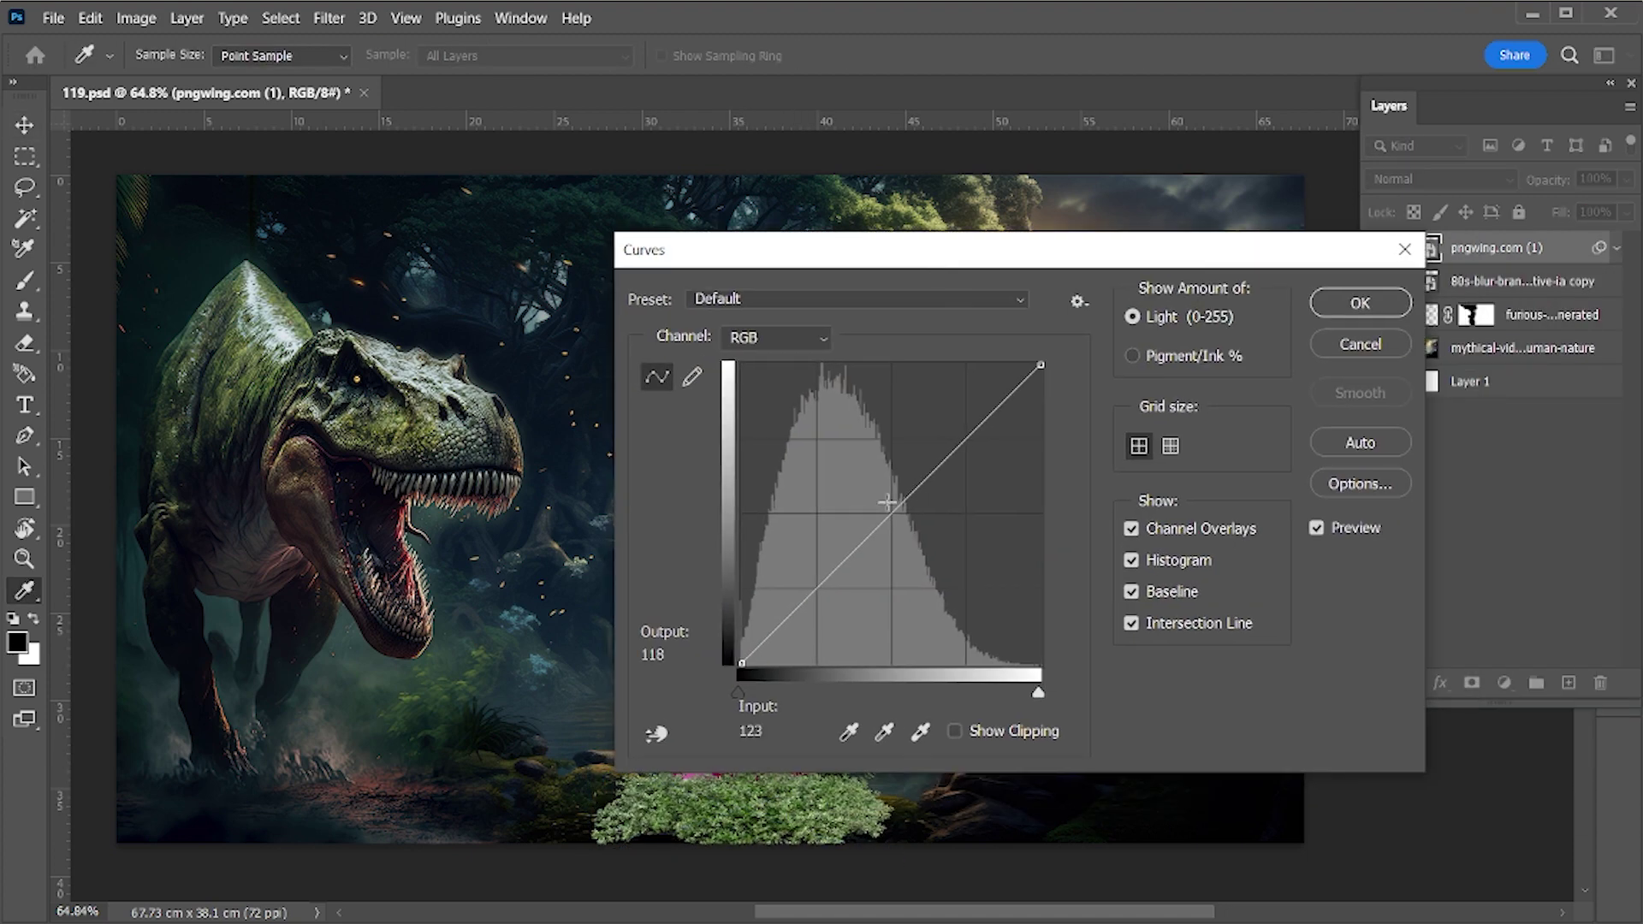
{"action": "mouse_move", "coordinate": [895, 499]}
{"action": "left_mouse_down"}
{"action": "mouse_move", "coordinate": [928, 545]}
{"action": "mouse_move", "coordinate": [965, 547]}
{"action": "left_mouse_up"}
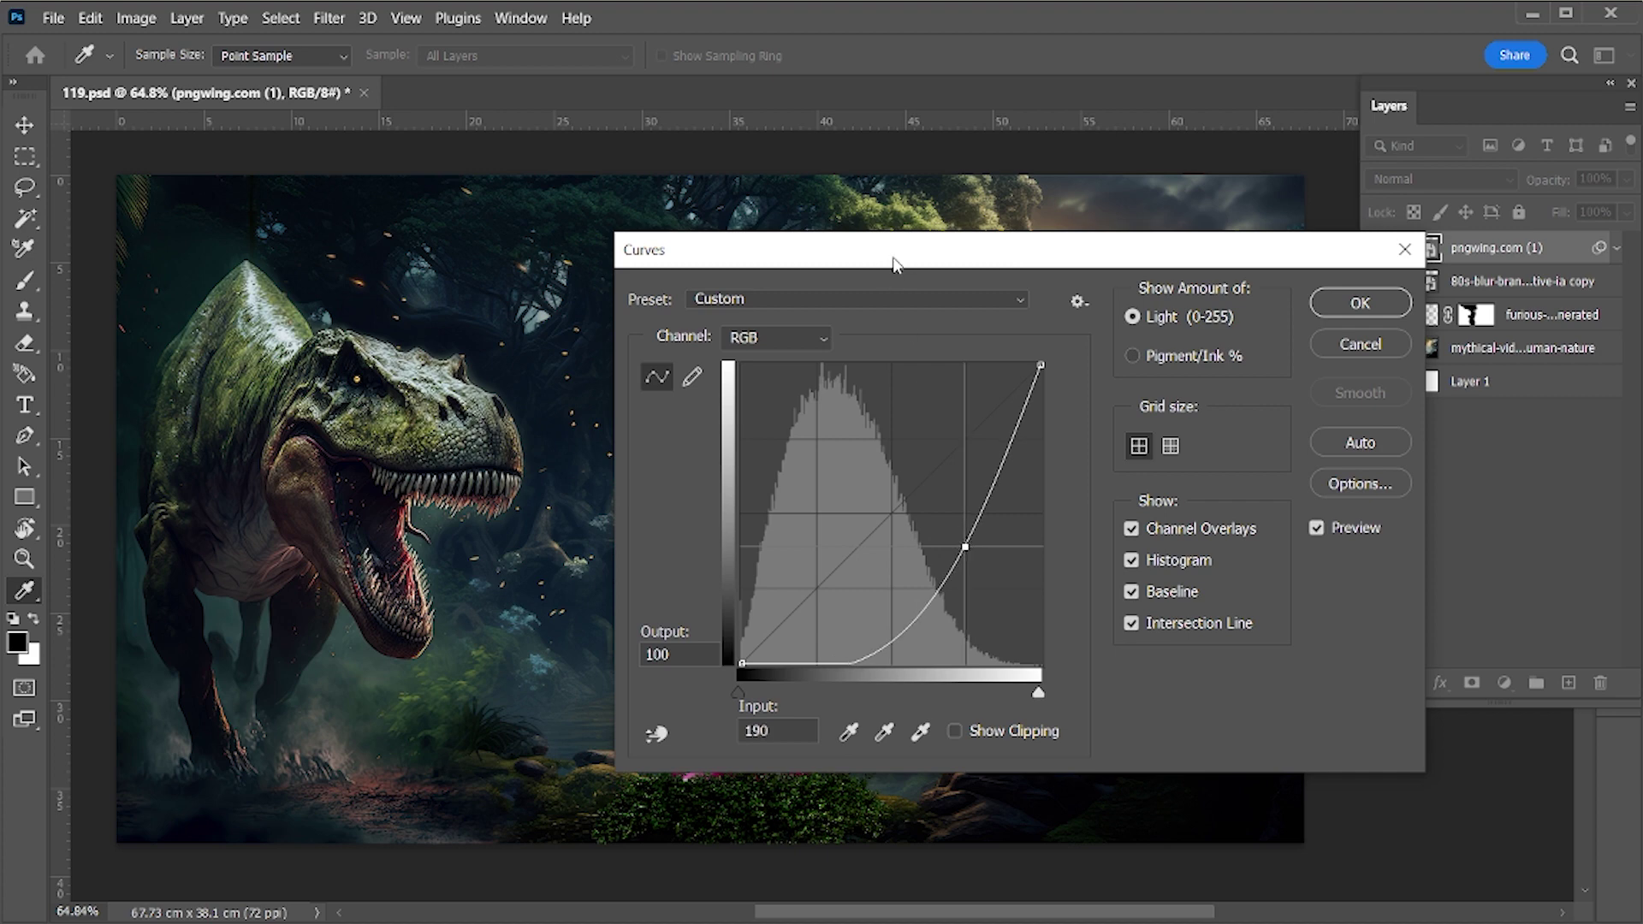
{"action": "left_click_drag", "start_coordinate": [893, 263], "coordinate": [562, 232]}
{"action": "left_click", "coordinate": [1031, 274]}
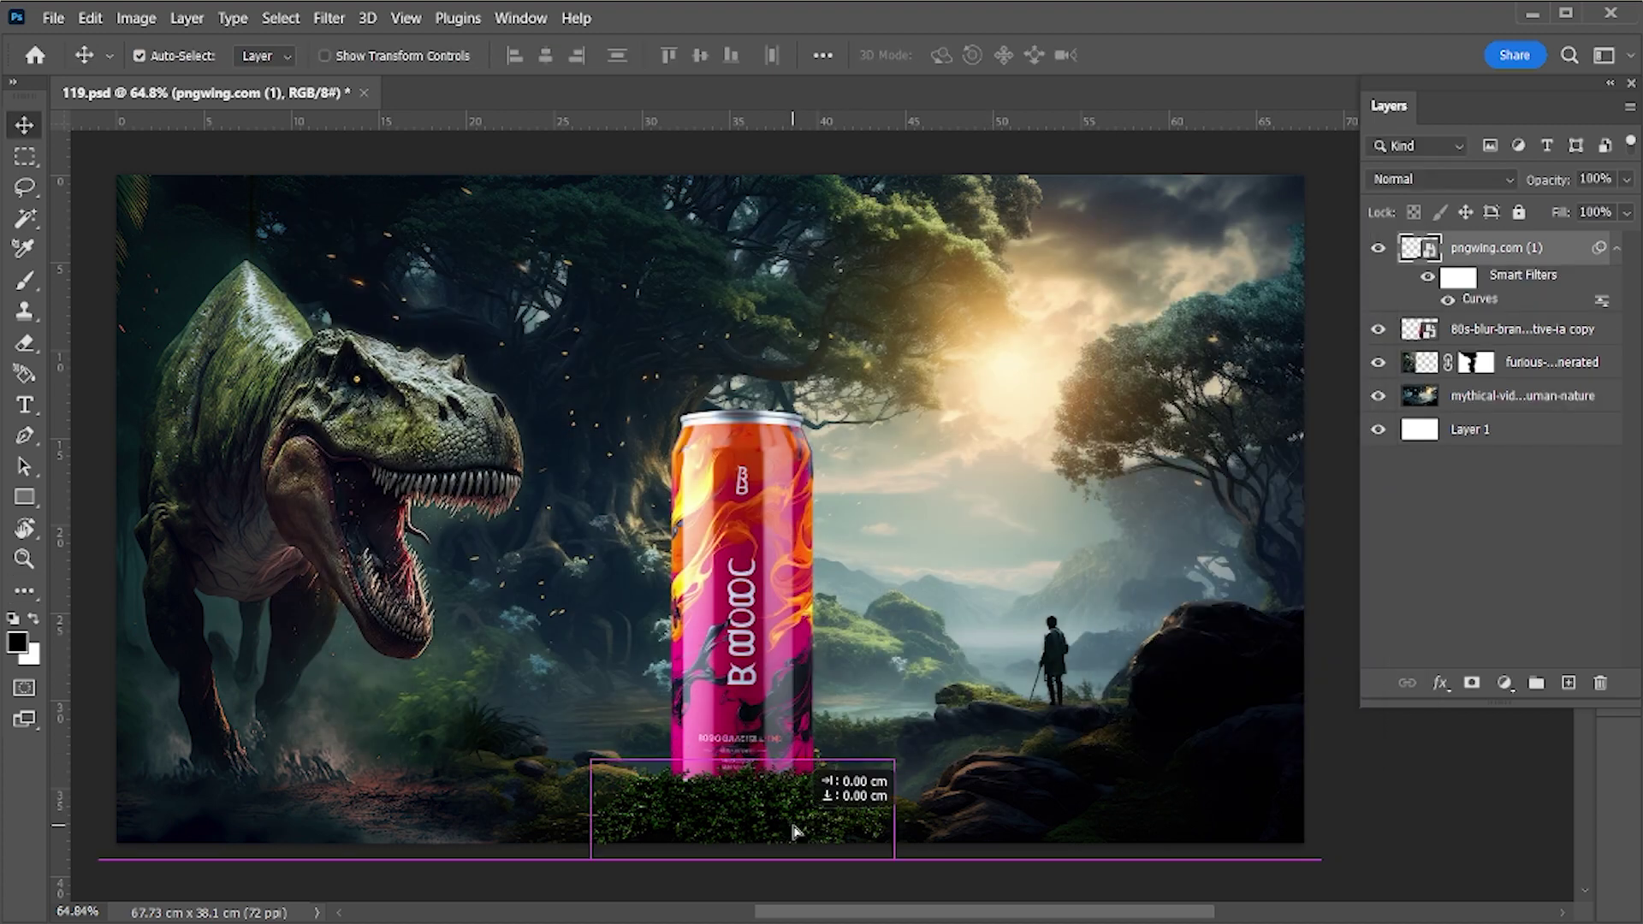
Rasterize the darkened grass layer
{"action": "key", "text": "ctrl+t"}
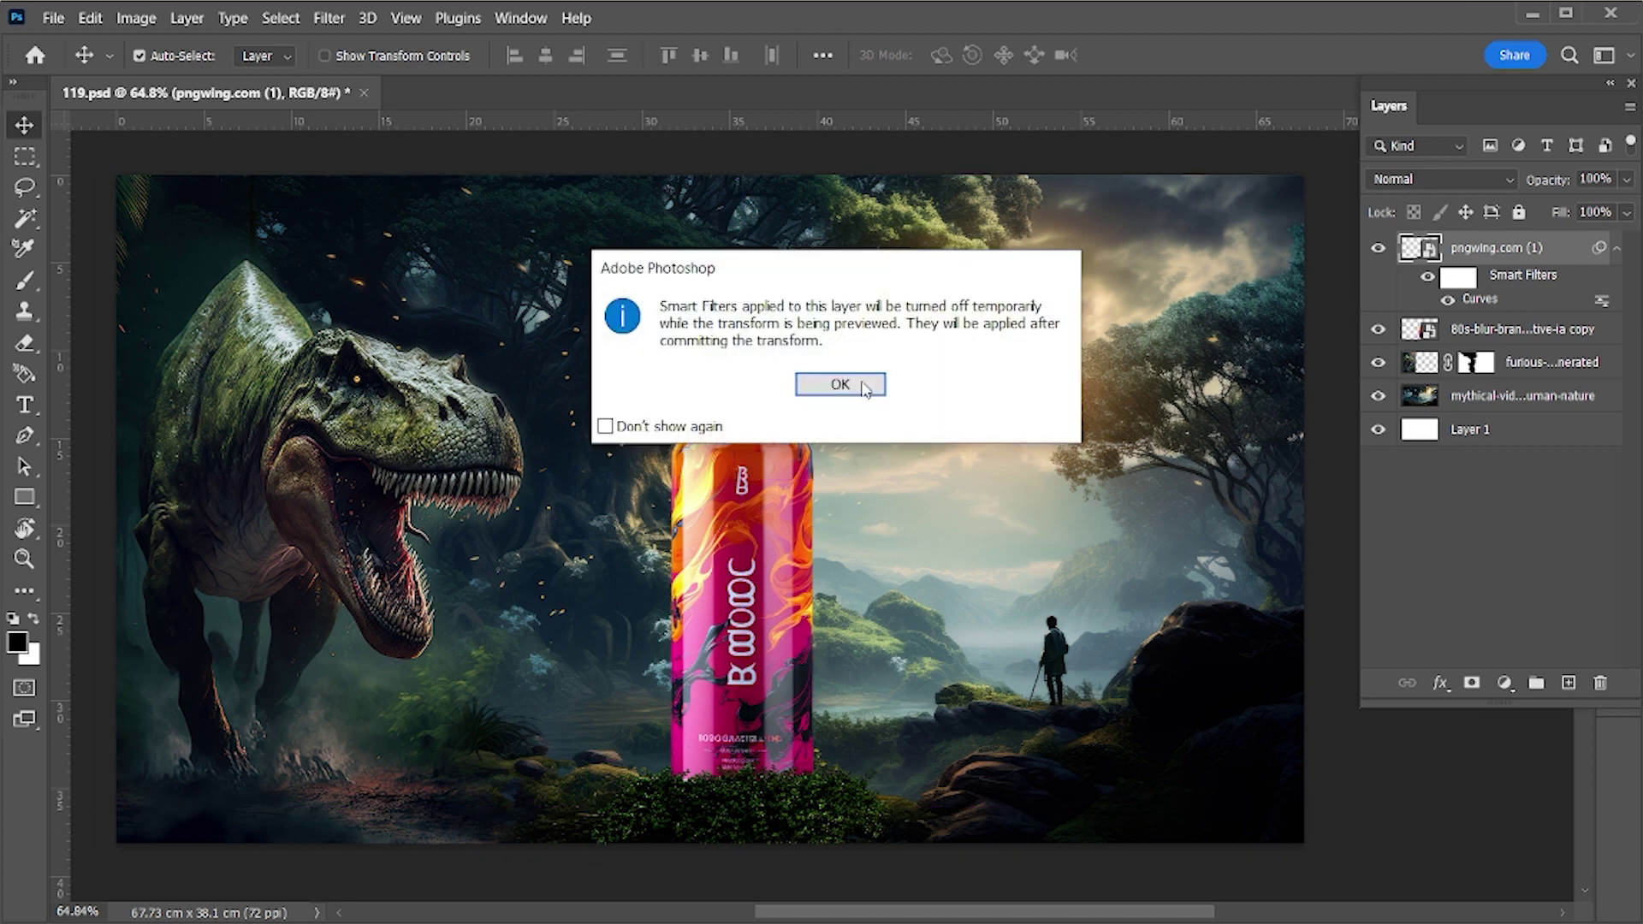
{"action": "left_click", "coordinate": [840, 385]}
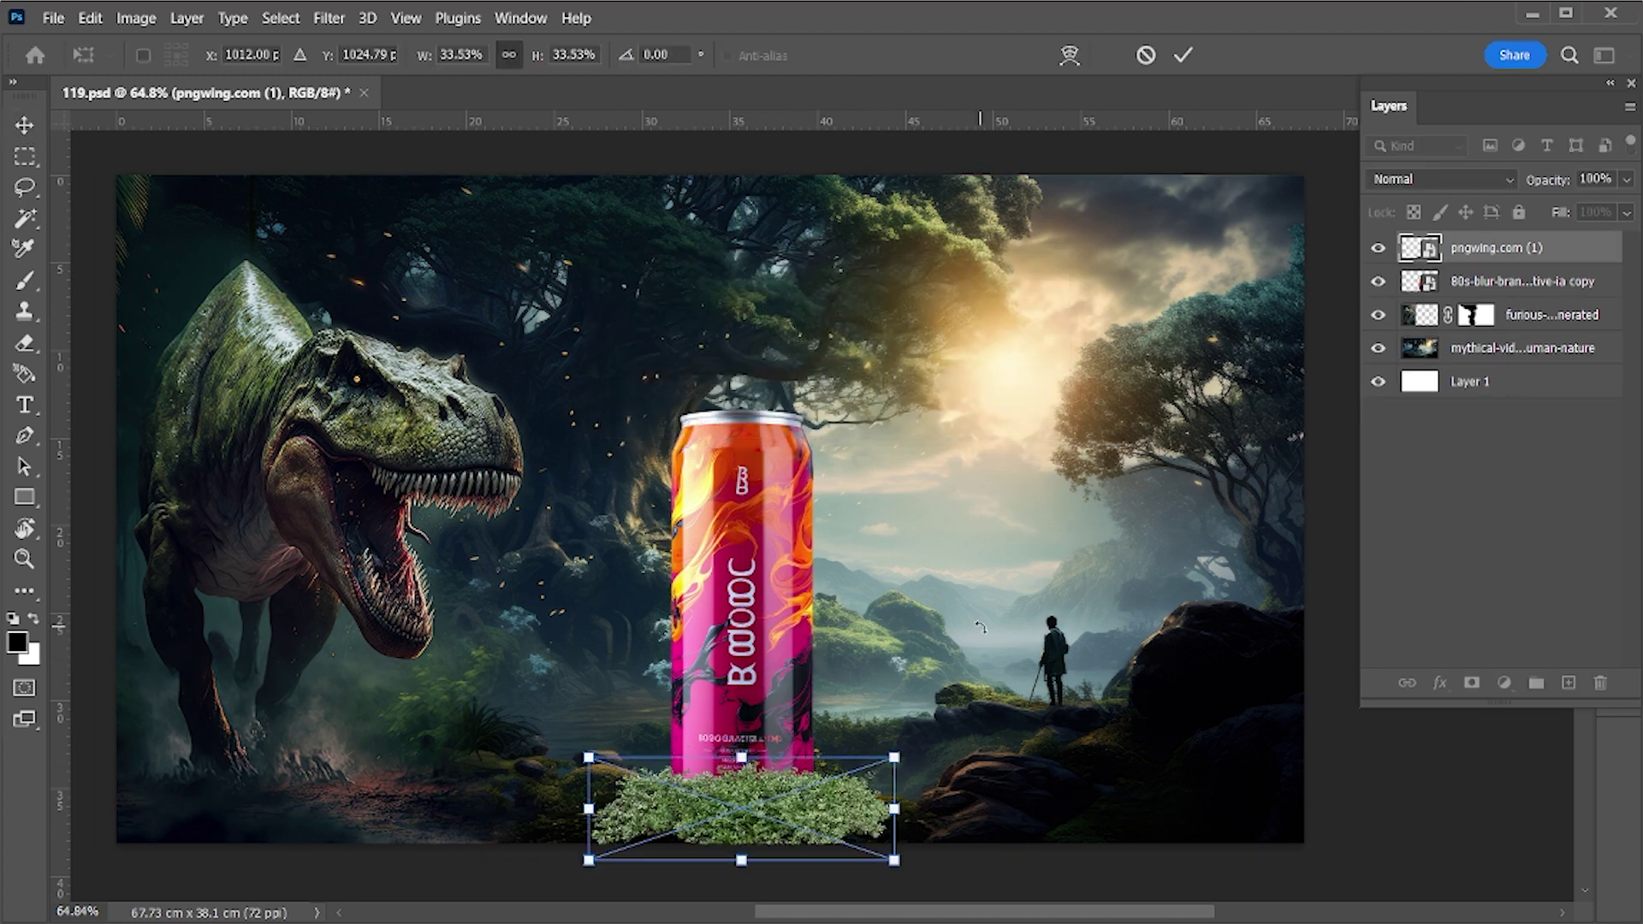
{"action": "key", "text": "Return"}
{"action": "right_click", "coordinate": [1485, 249]}
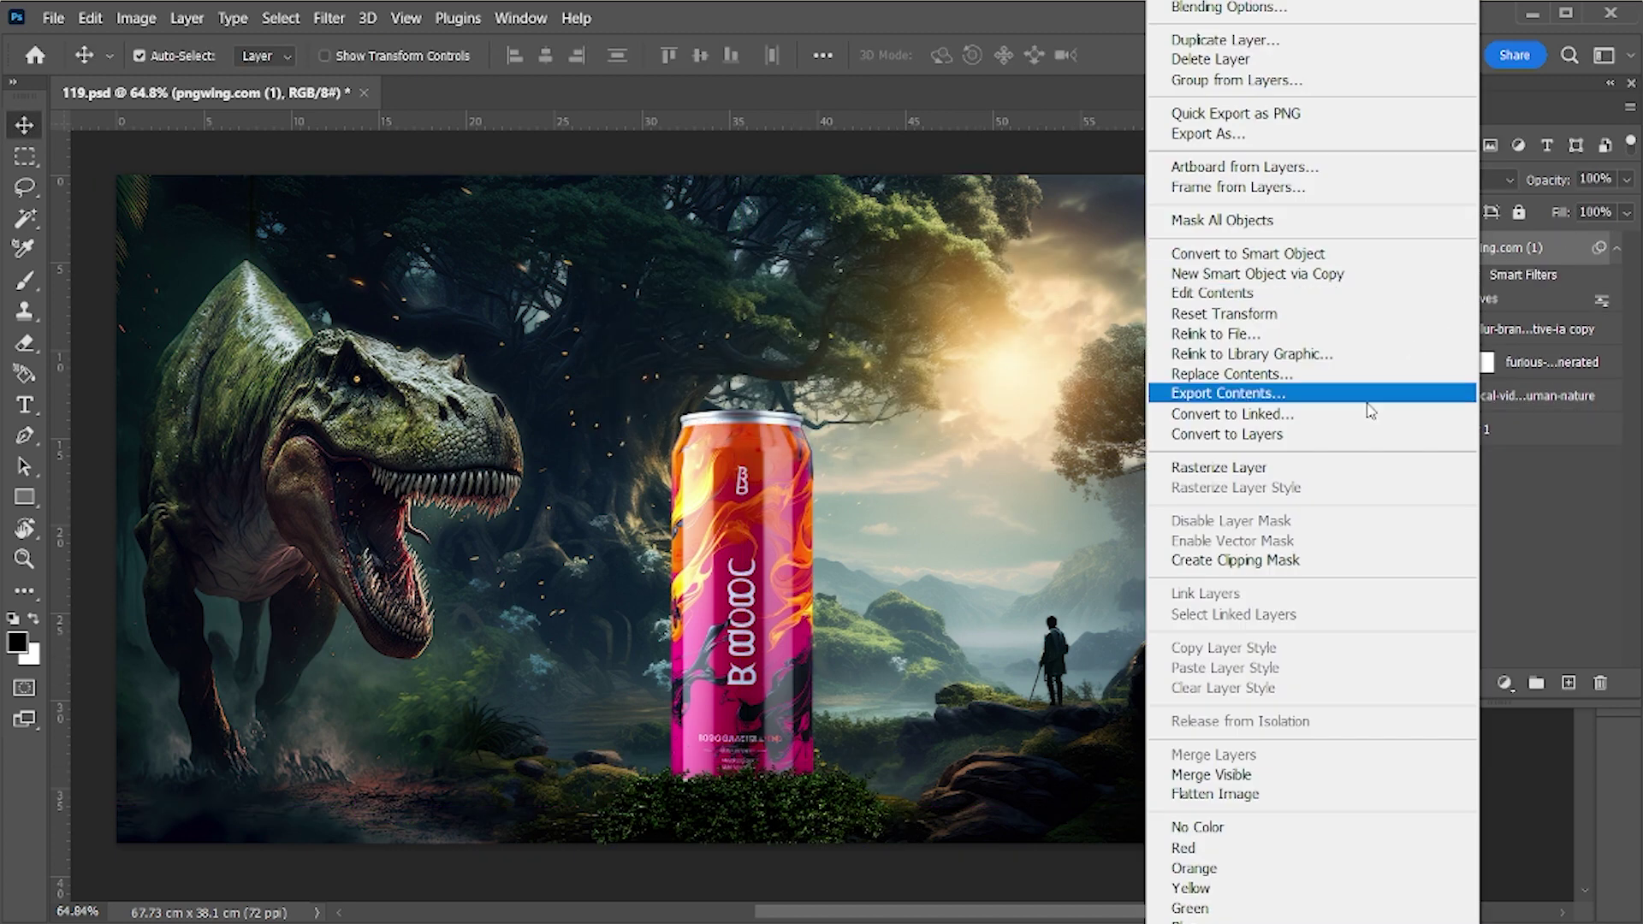
{"action": "left_click", "coordinate": [1284, 467]}
Stretch the grass wider to about 112% on both sides, then drag a copy rightward
{"action": "key", "text": "ctrl+t"}
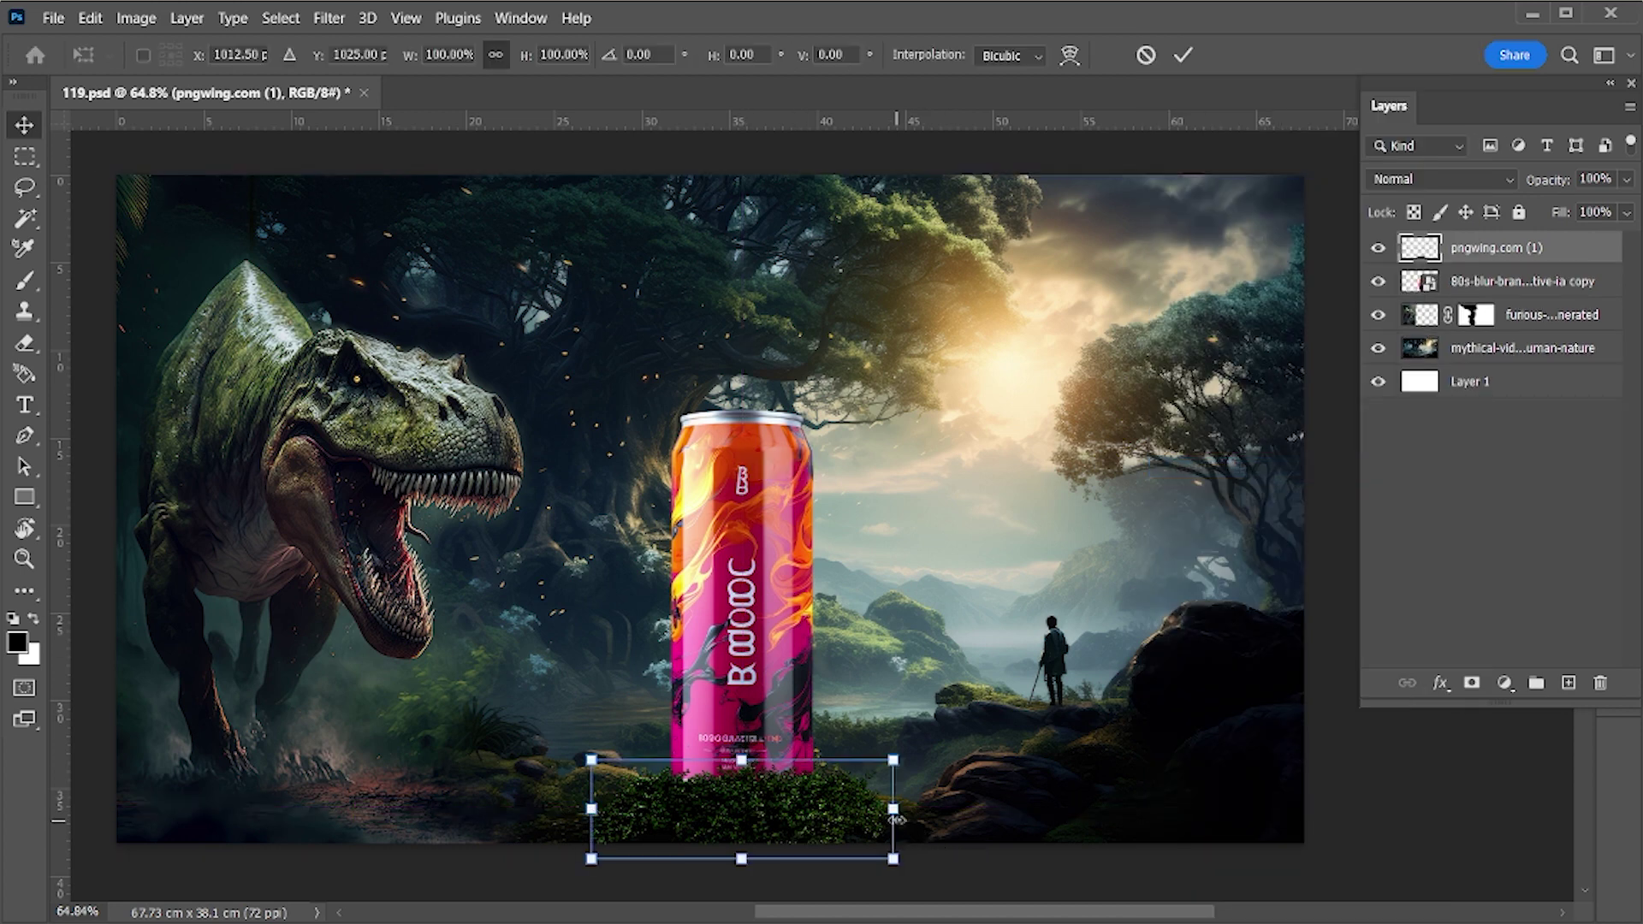
{"action": "left_click_drag", "start_coordinate": [895, 820], "coordinate": [906, 820]}
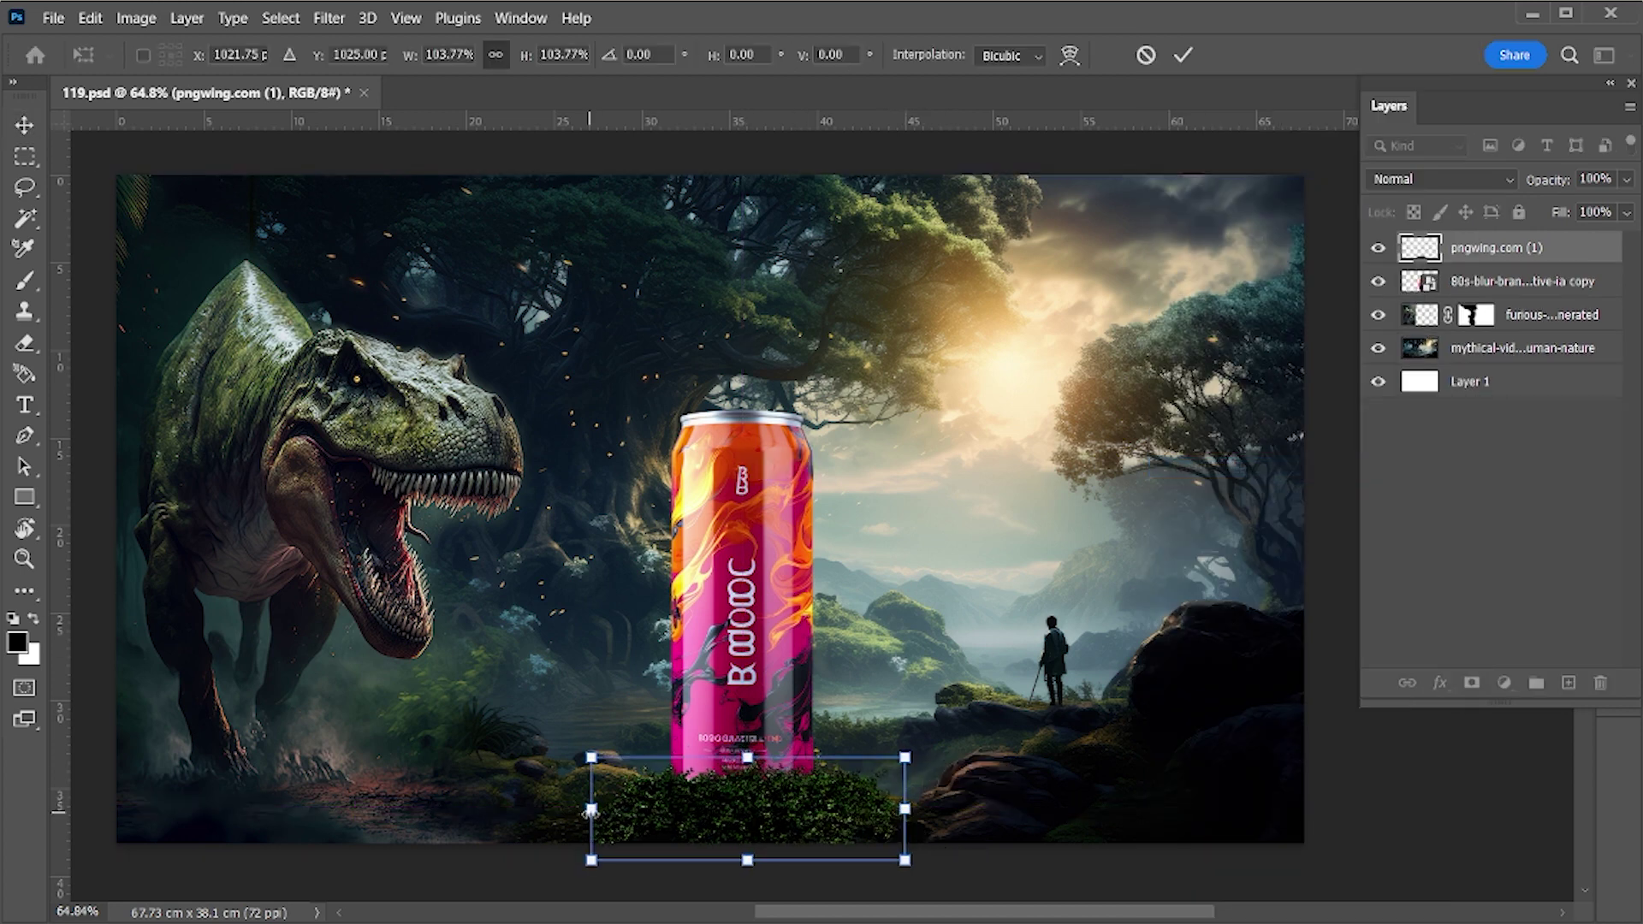
{"action": "left_click_drag", "start_coordinate": [591, 809], "coordinate": [572, 814]}
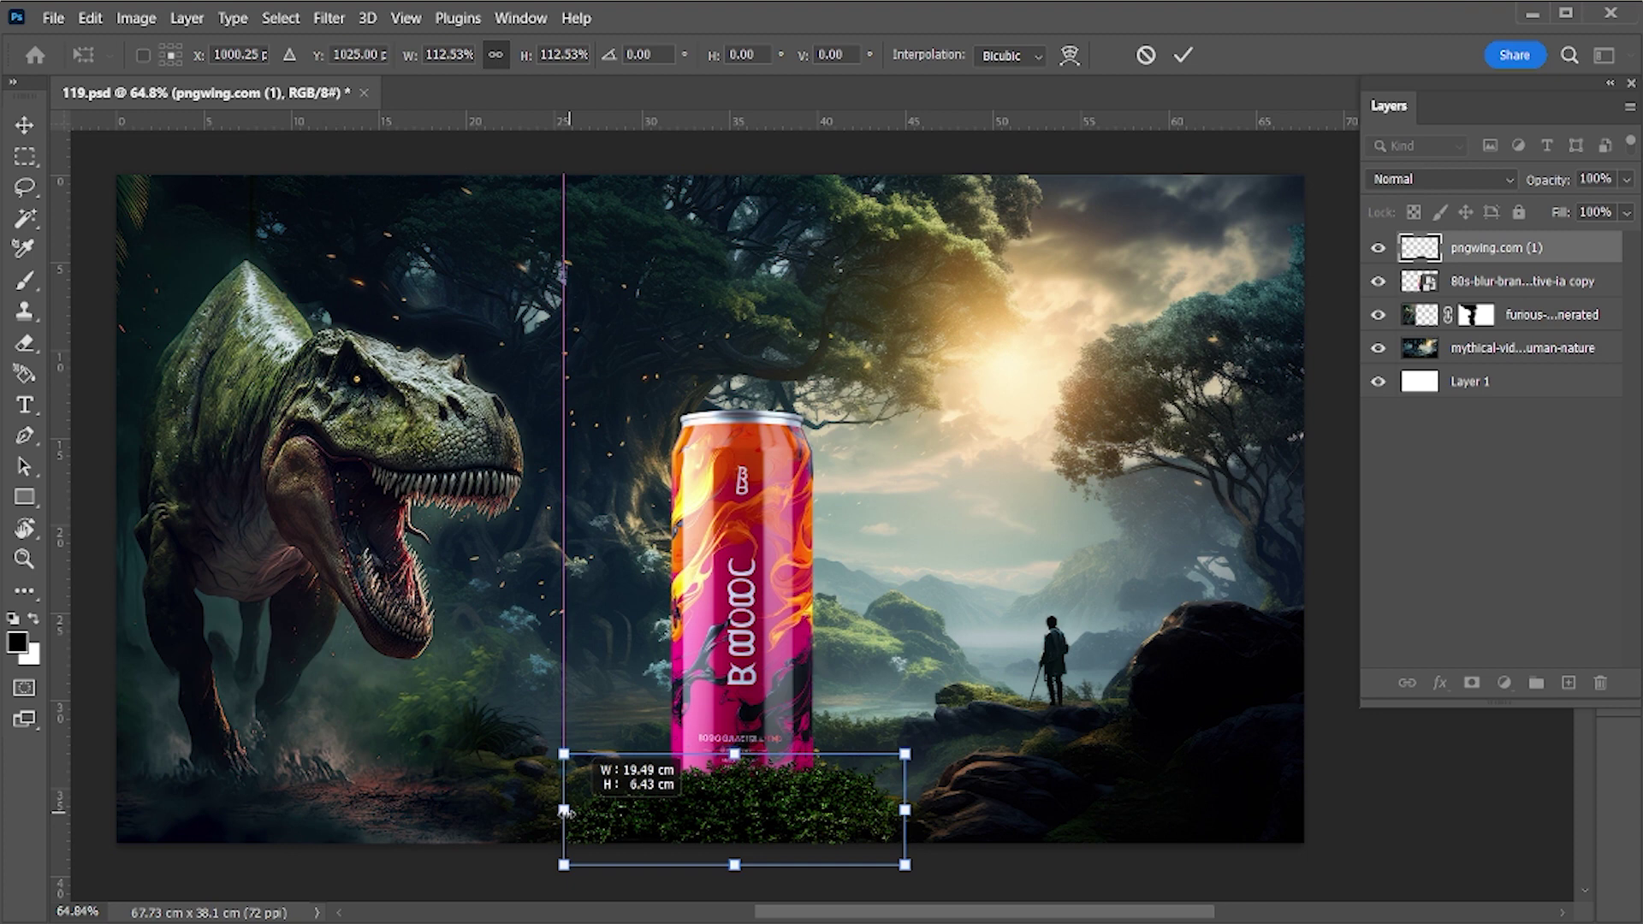
{"action": "key", "text": "Return"}
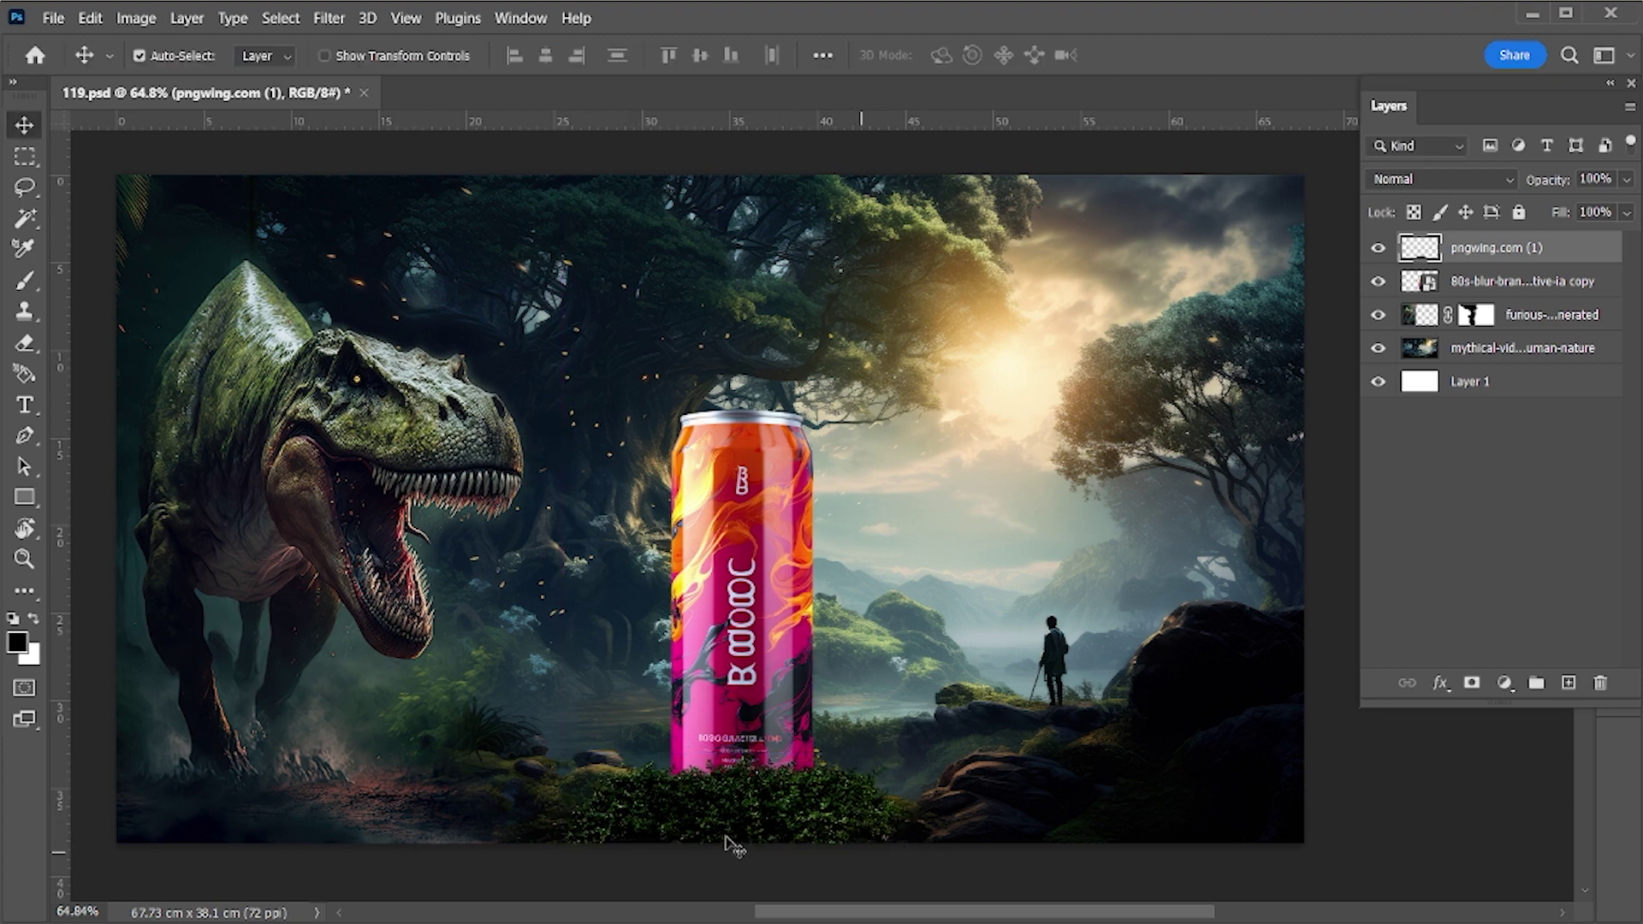
{"action": "left_click_drag", "start_coordinate": [710, 823], "coordinate": [959, 847]}
Shrink the duplicated grass copy slightly so it extends right of the can
{"action": "key", "text": "ctrl+t"}
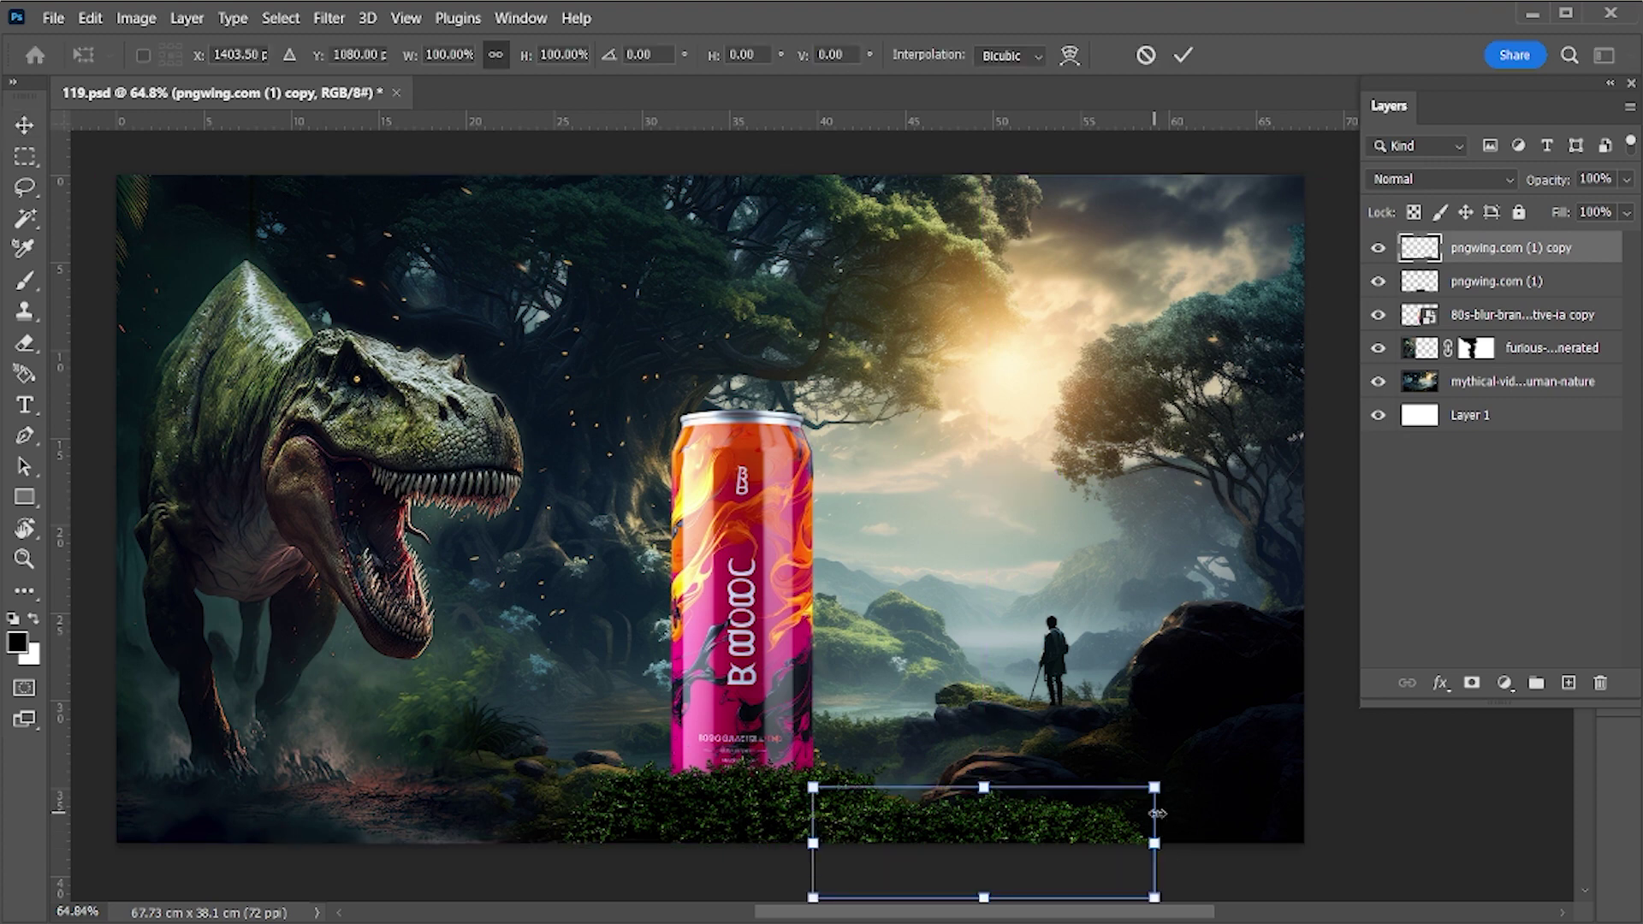
{"action": "left_click_drag", "start_coordinate": [984, 787], "coordinate": [997, 834]}
{"action": "key", "text": "Return"}
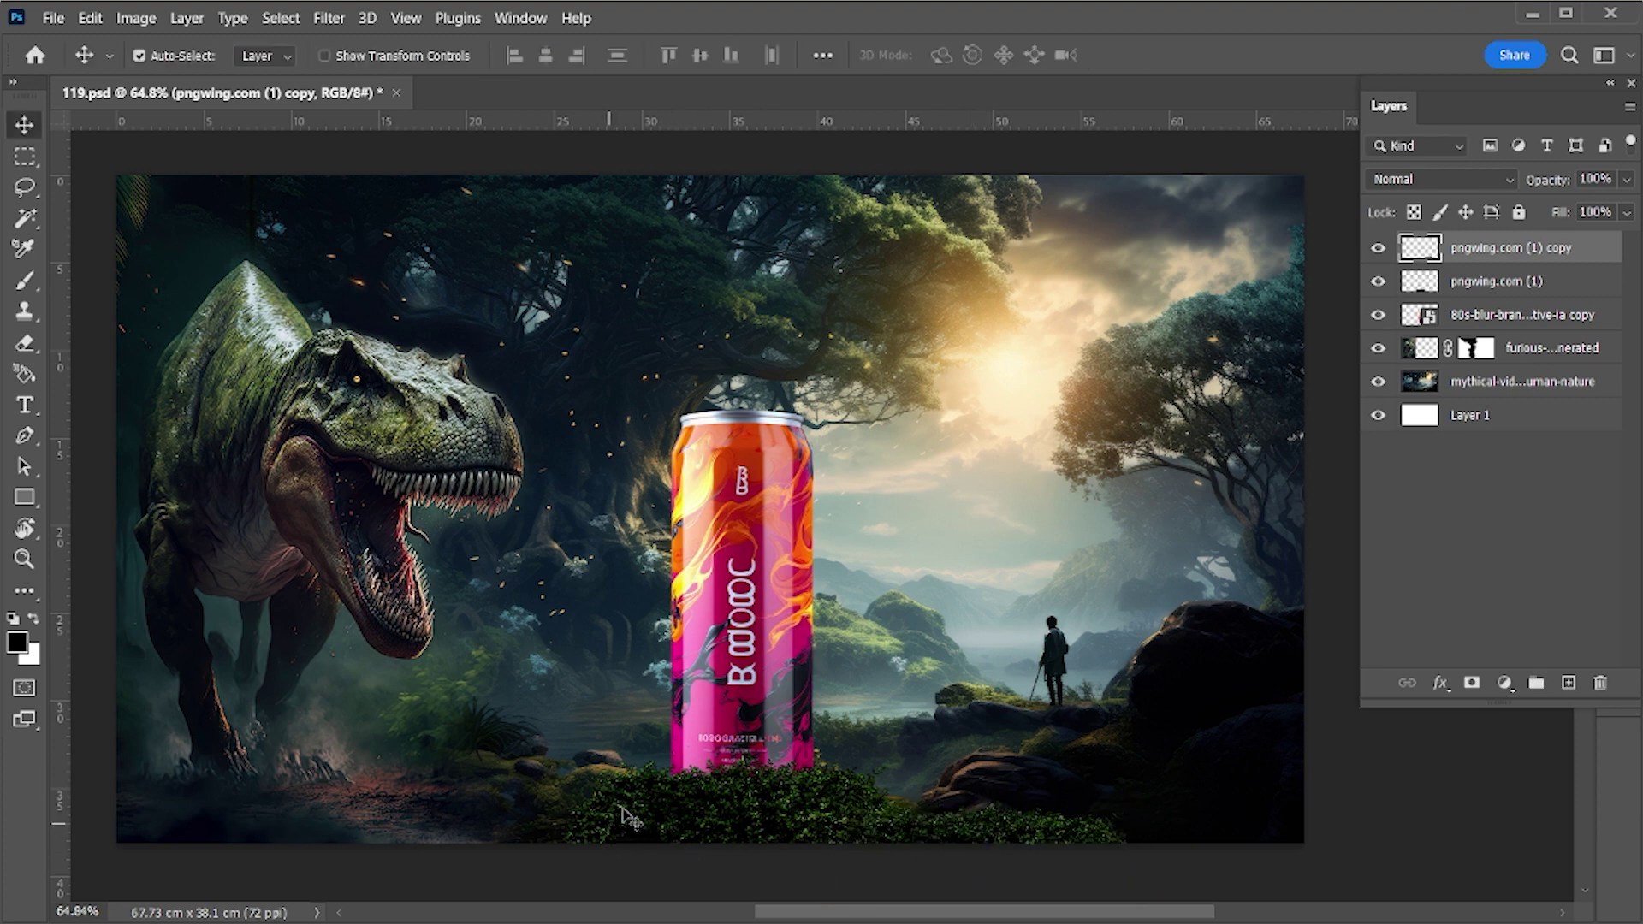
Try an extra tilted grass copy on the left, delete it, and save the document
{"action": "left_click", "coordinate": [633, 828]}
{"action": "left_click_drag", "start_coordinate": [725, 820], "coordinate": [610, 897]}
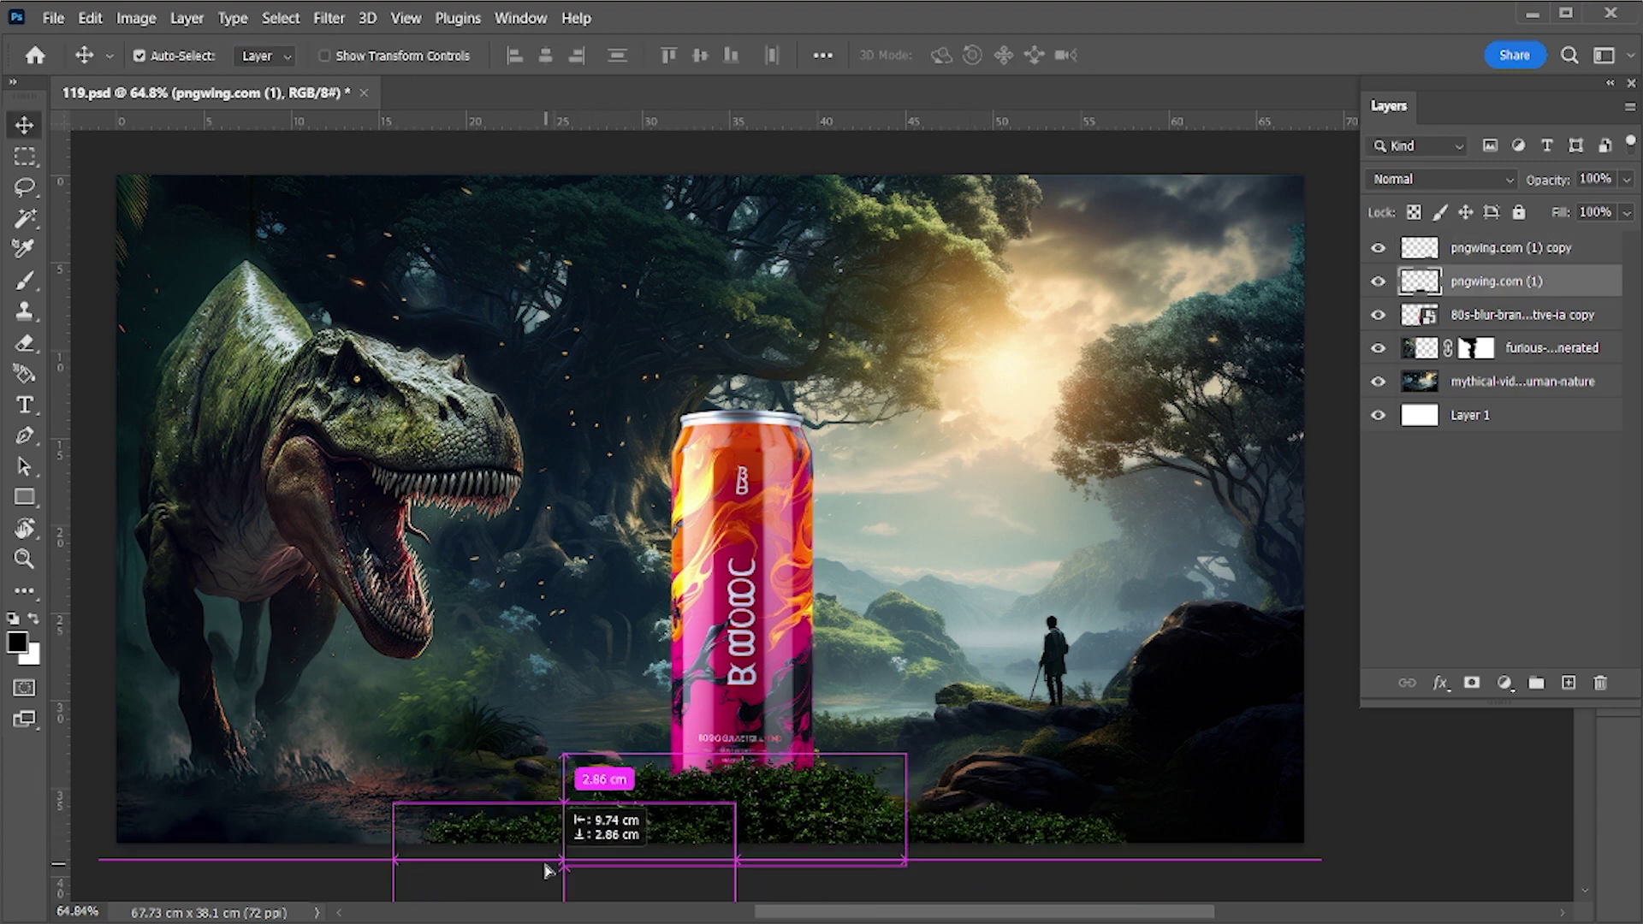
{"action": "key", "text": "ctrl+j"}
{"action": "key", "text": "ctrl+t"}
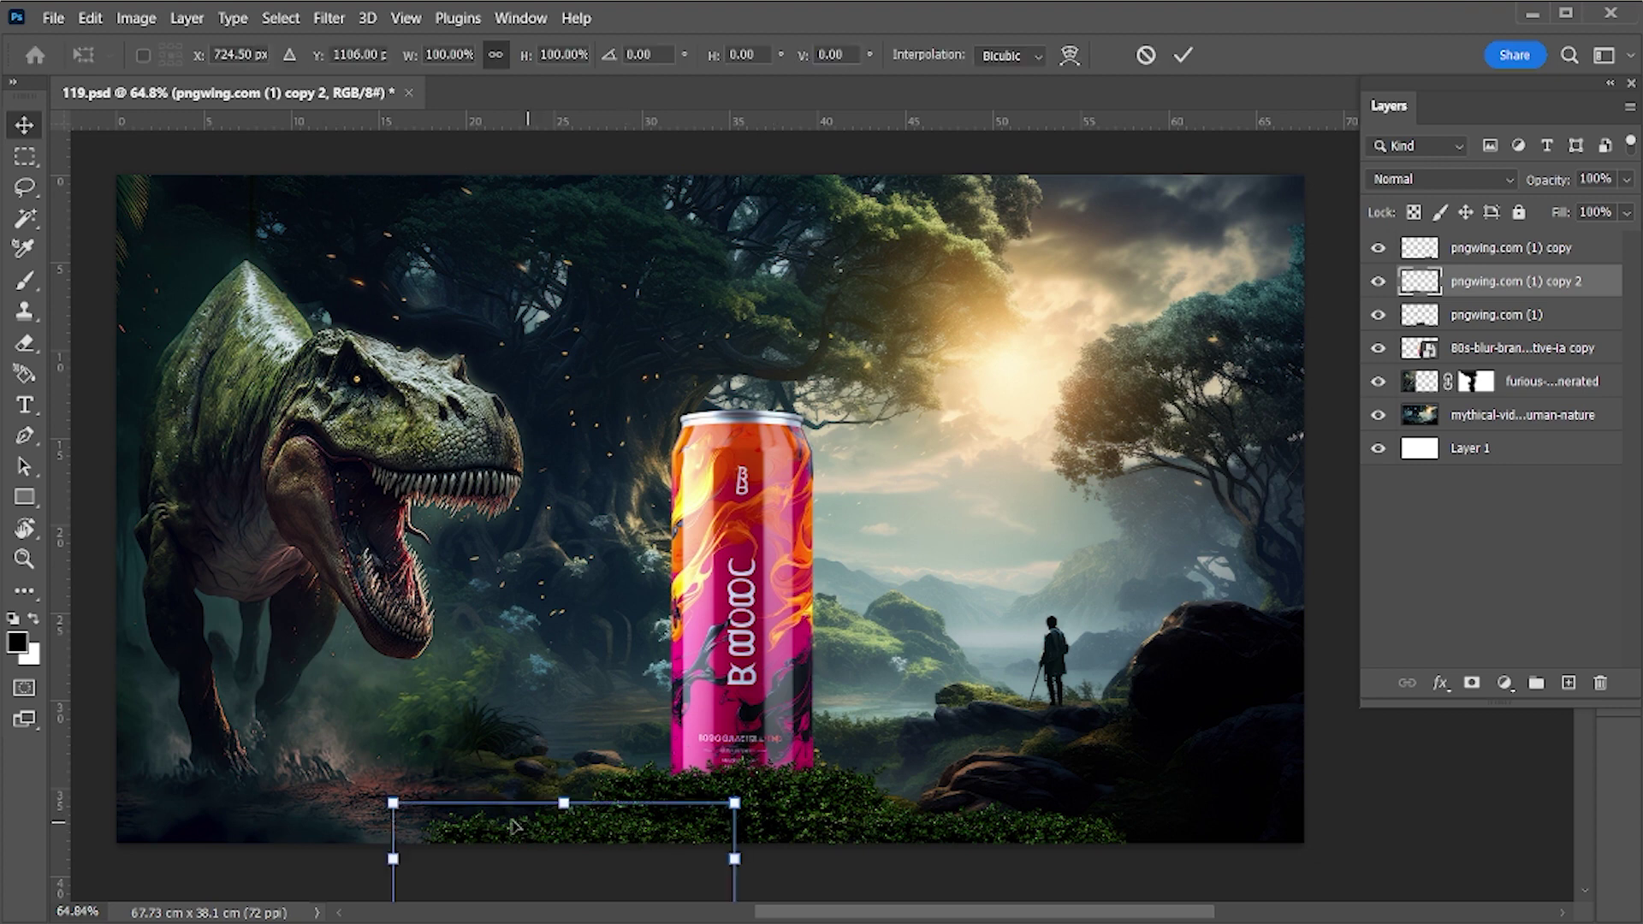
{"action": "left_click_drag", "start_coordinate": [349, 789], "coordinate": [353, 835]}
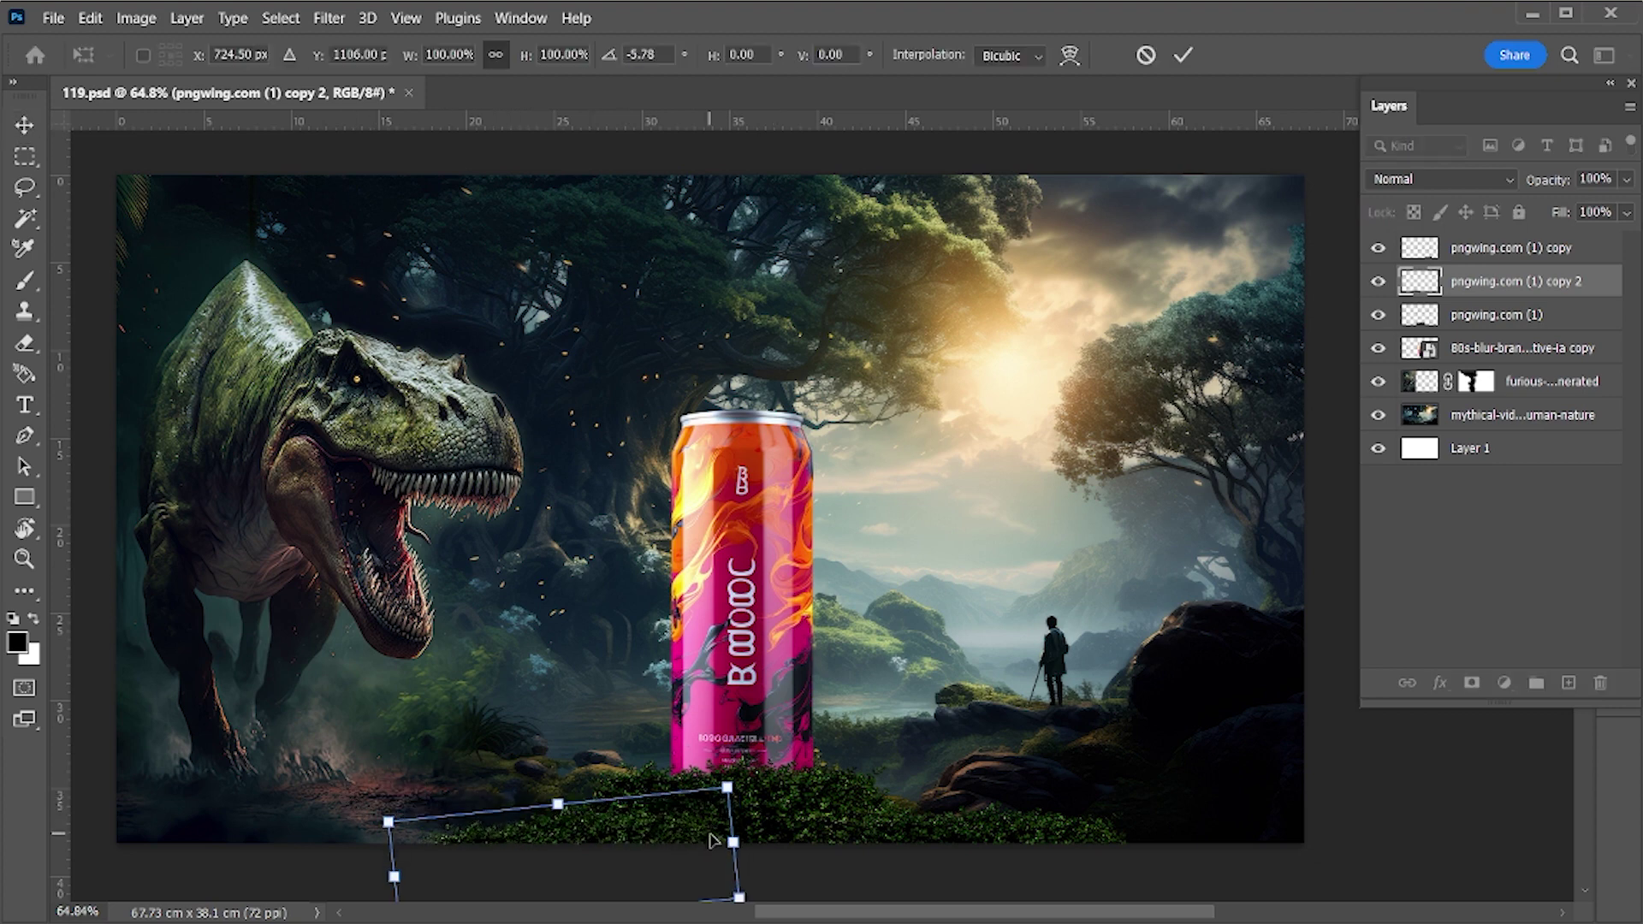
{"action": "left_click_drag", "start_coordinate": [712, 842], "coordinate": [729, 842]}
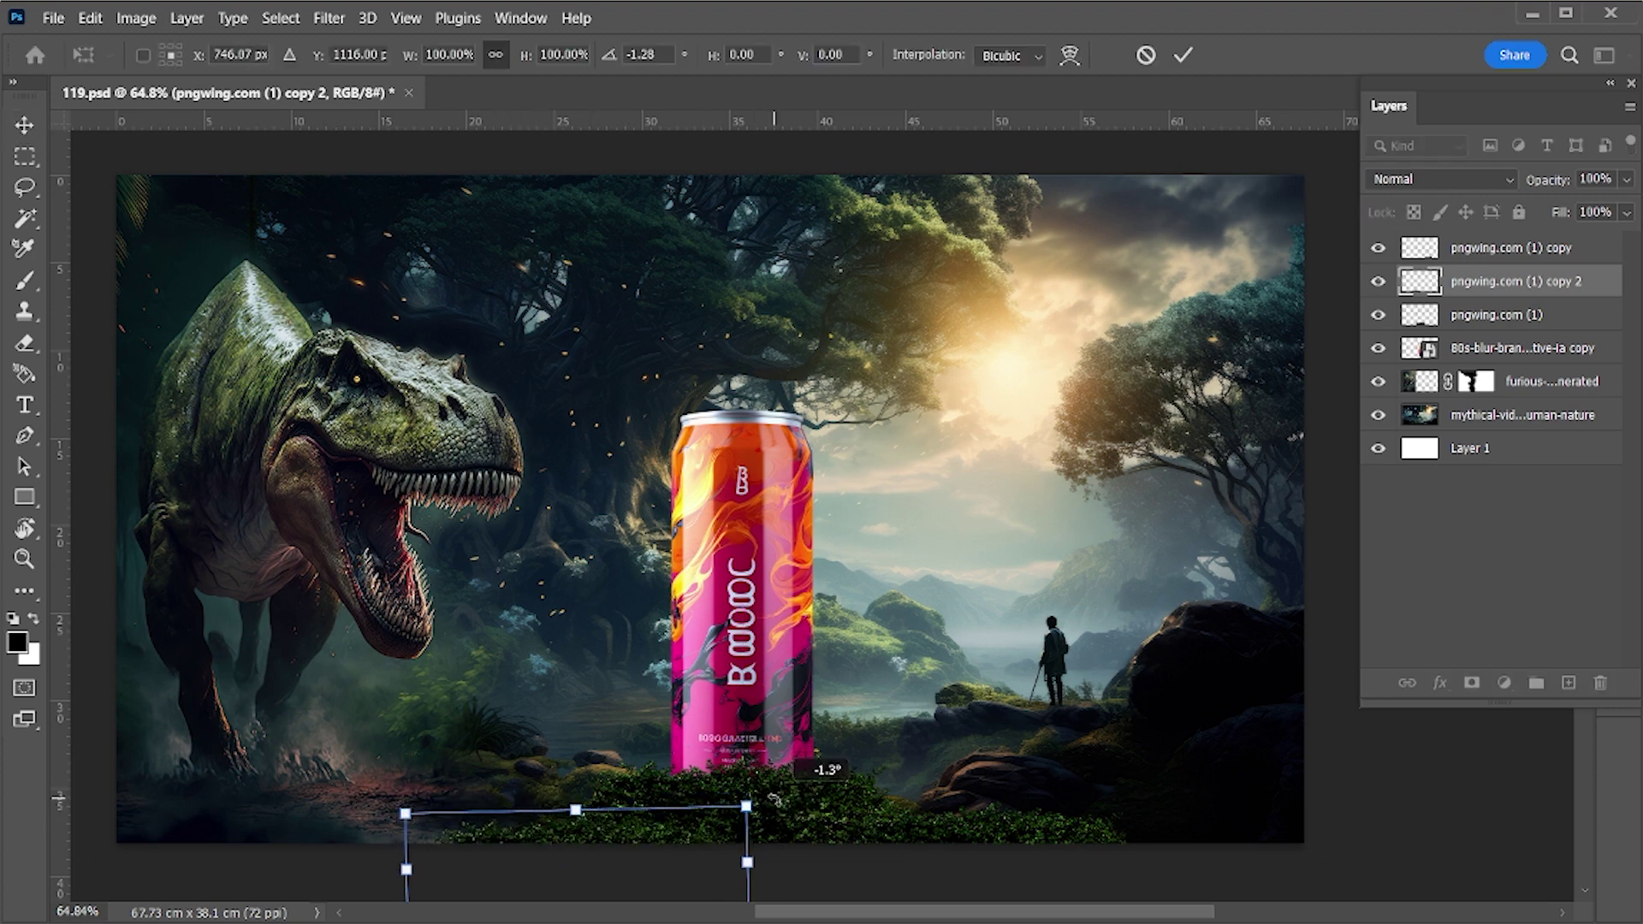
{"action": "key", "text": "Return"}
{"action": "key", "text": "Delete"}
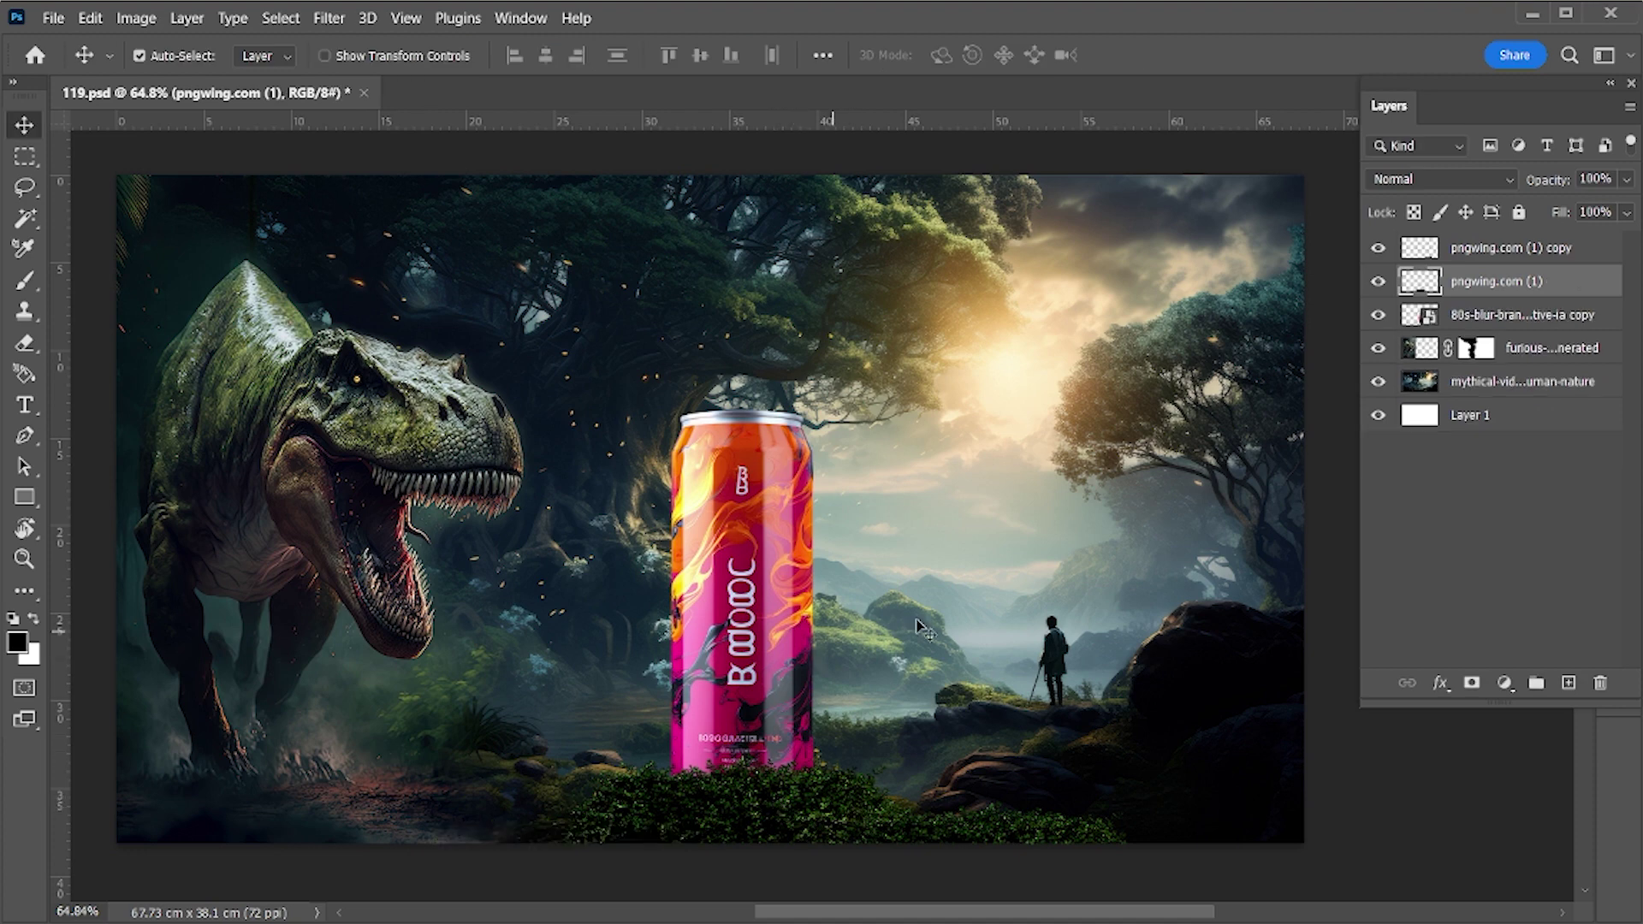
{"action": "key", "text": "ctrl+s"}
Place flame image F from the folder, move it to the top, and rasterize it
{"action": "key", "text": "alt+Tab"}
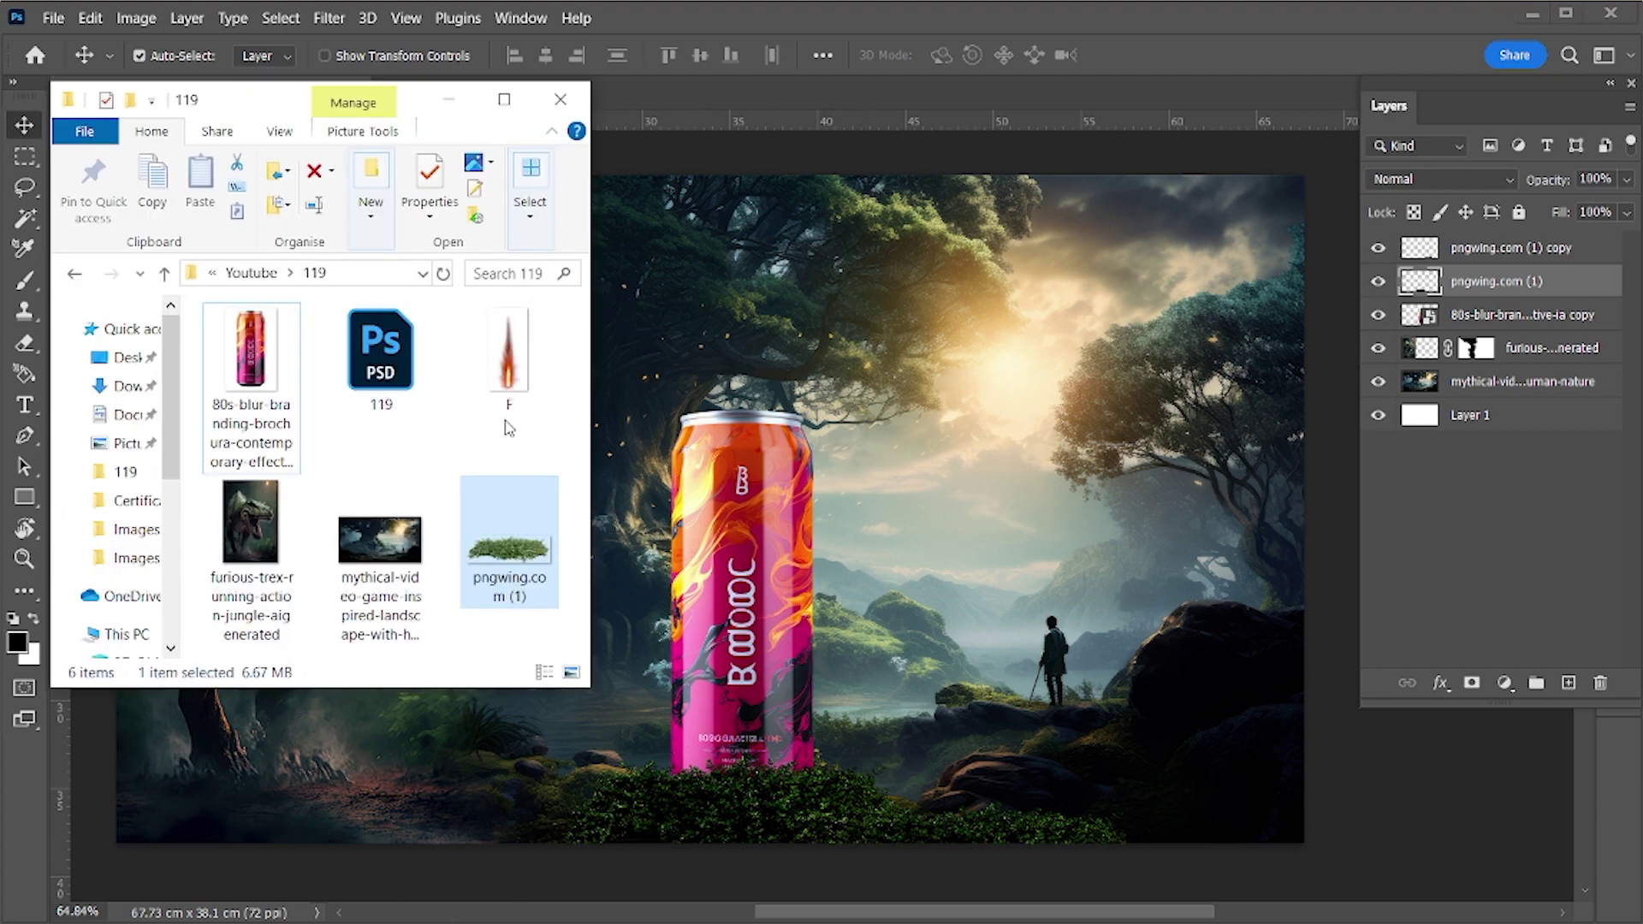
{"action": "left_click_drag", "start_coordinate": [510, 428], "coordinate": [770, 582]}
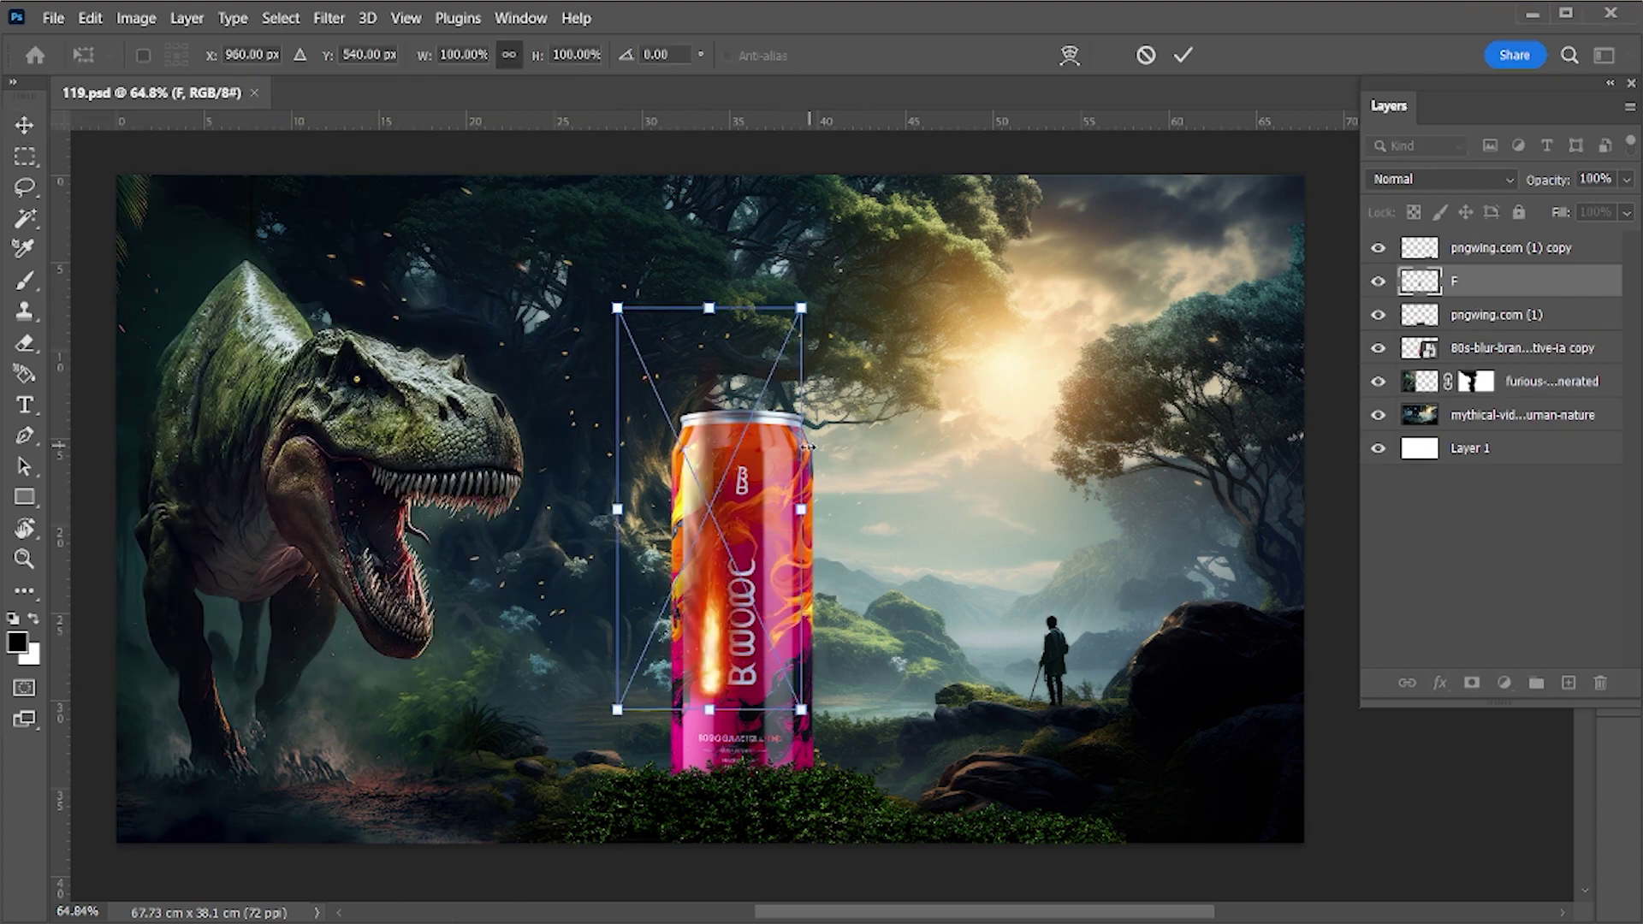
{"action": "key", "text": "Return"}
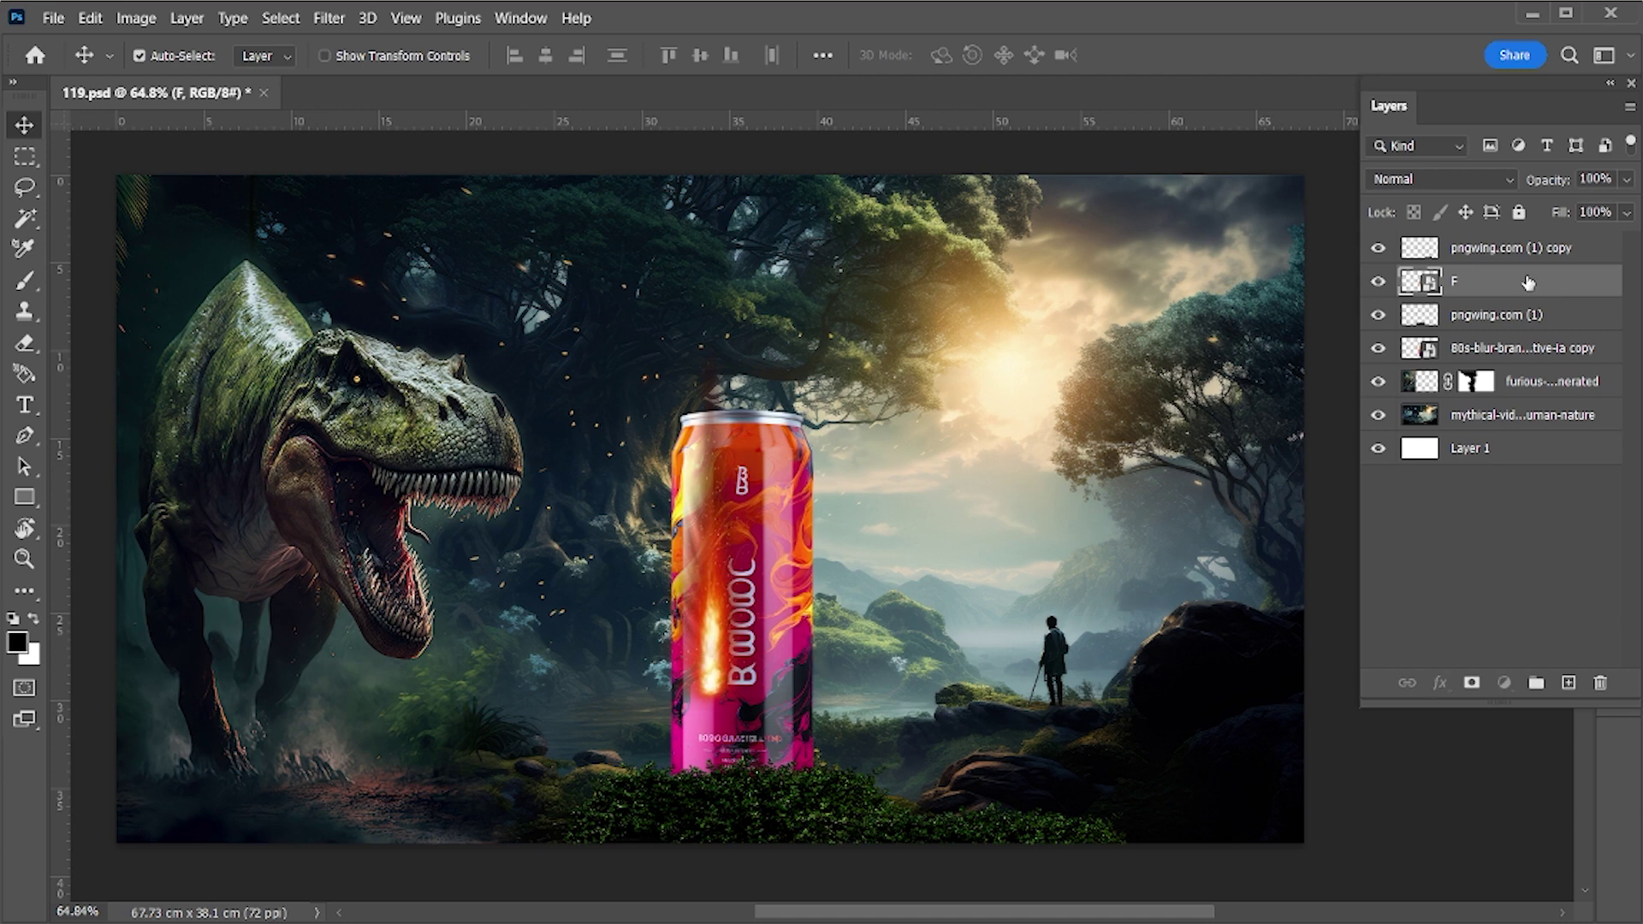
{"action": "left_click_drag", "start_coordinate": [1528, 283], "coordinate": [1523, 250]}
{"action": "right_click", "coordinate": [1523, 254]}
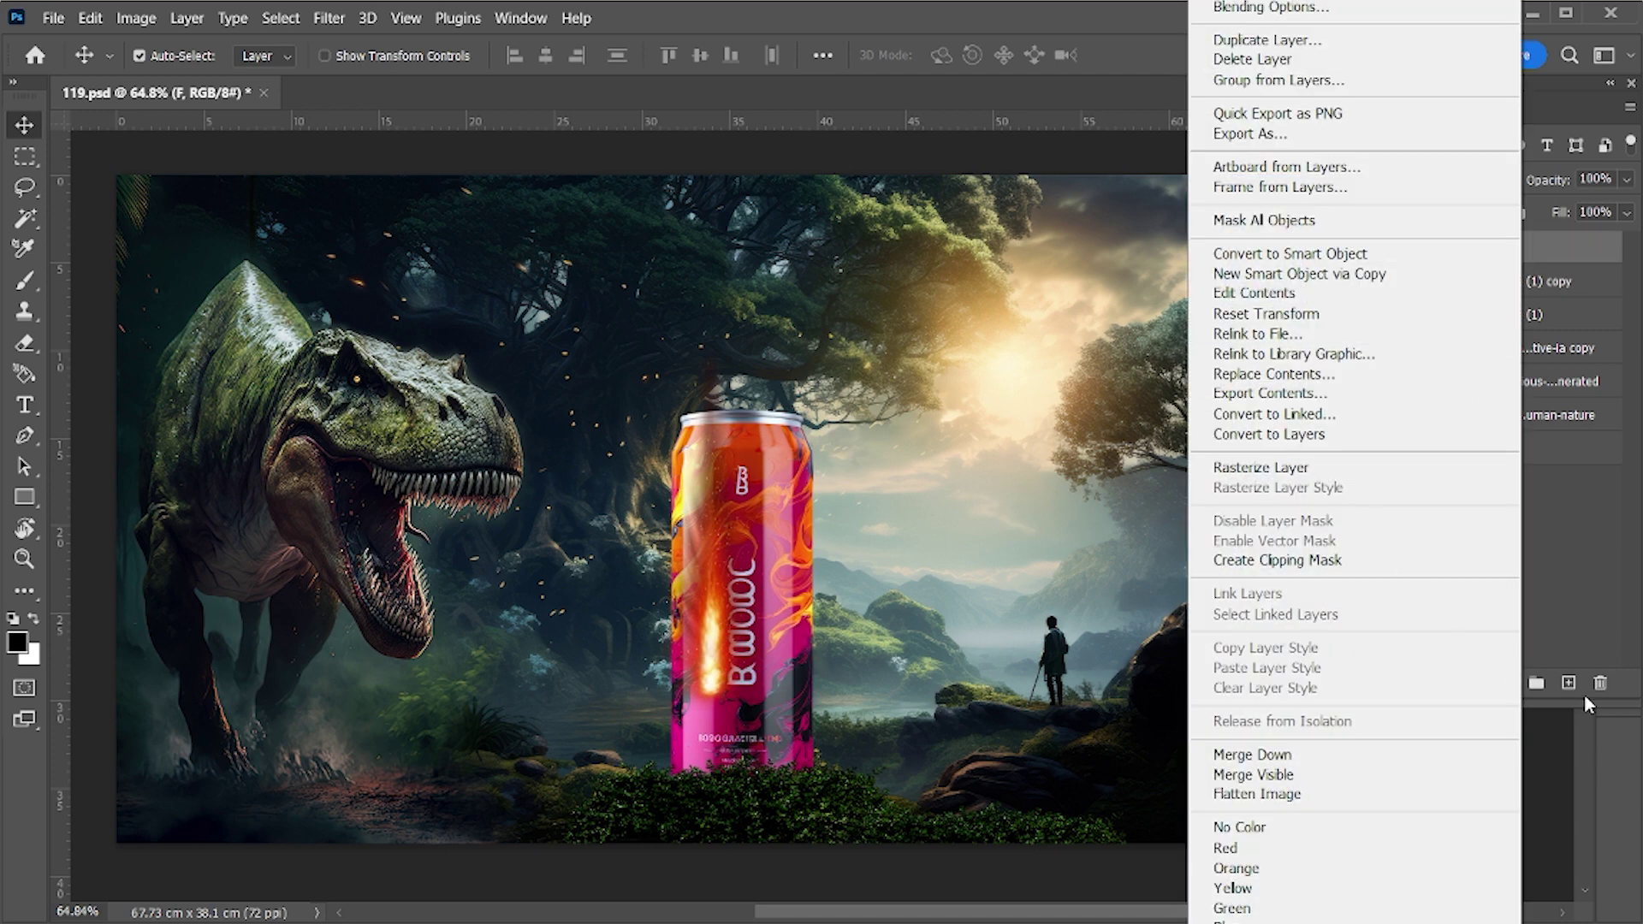
{"action": "left_click", "coordinate": [1260, 467]}
{"action": "right_click", "coordinate": [1483, 257]}
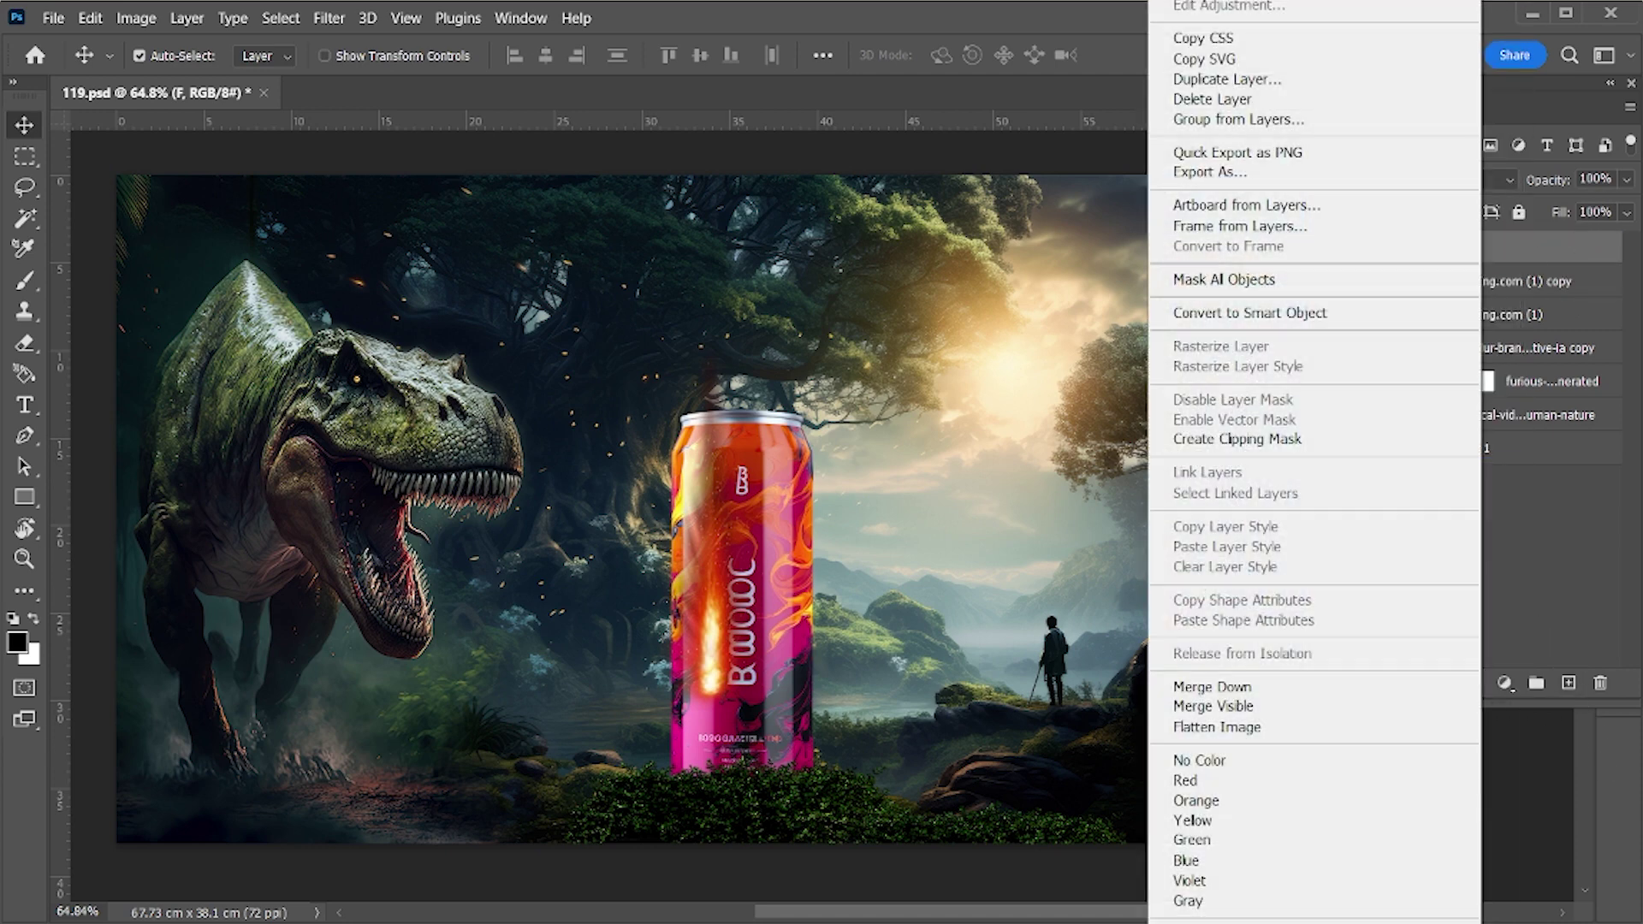
{"action": "left_click", "coordinate": [850, 623]}
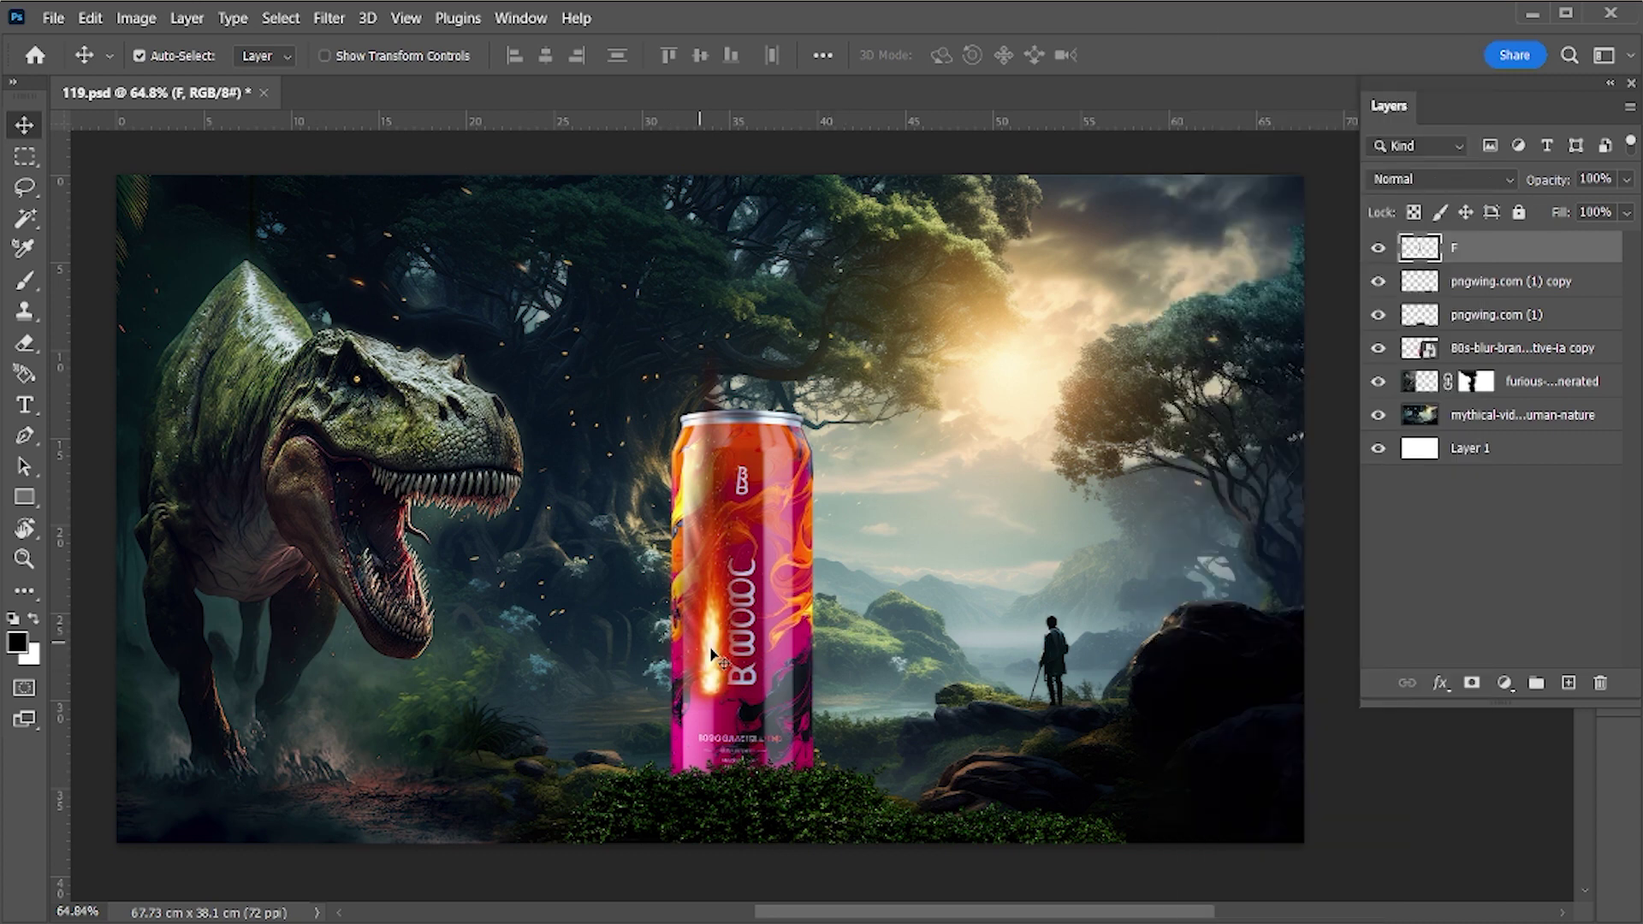
Rotate the flame about 123°, scale it ~123%, and aim it from the T-rex's mouth toward the can
{"action": "left_click_drag", "start_coordinate": [711, 654], "coordinate": [510, 629]}
{"action": "key", "text": "ctrl+t"}
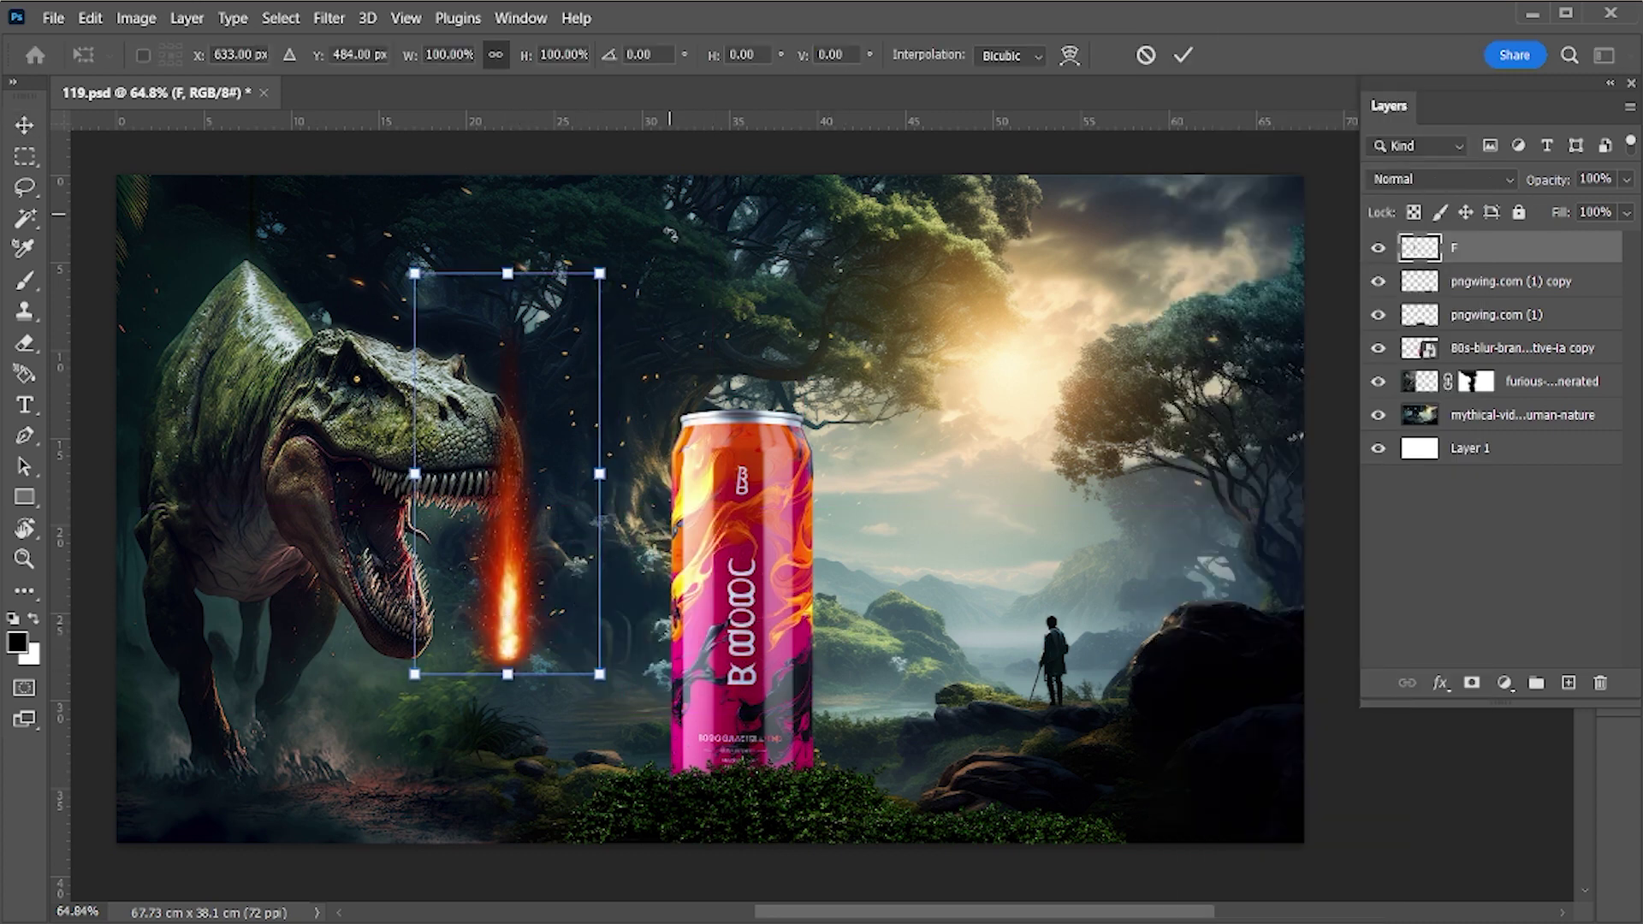
{"action": "left_click_drag", "start_coordinate": [670, 234], "coordinate": [619, 740]}
{"action": "left_click_drag", "start_coordinate": [532, 517], "coordinate": [533, 601]}
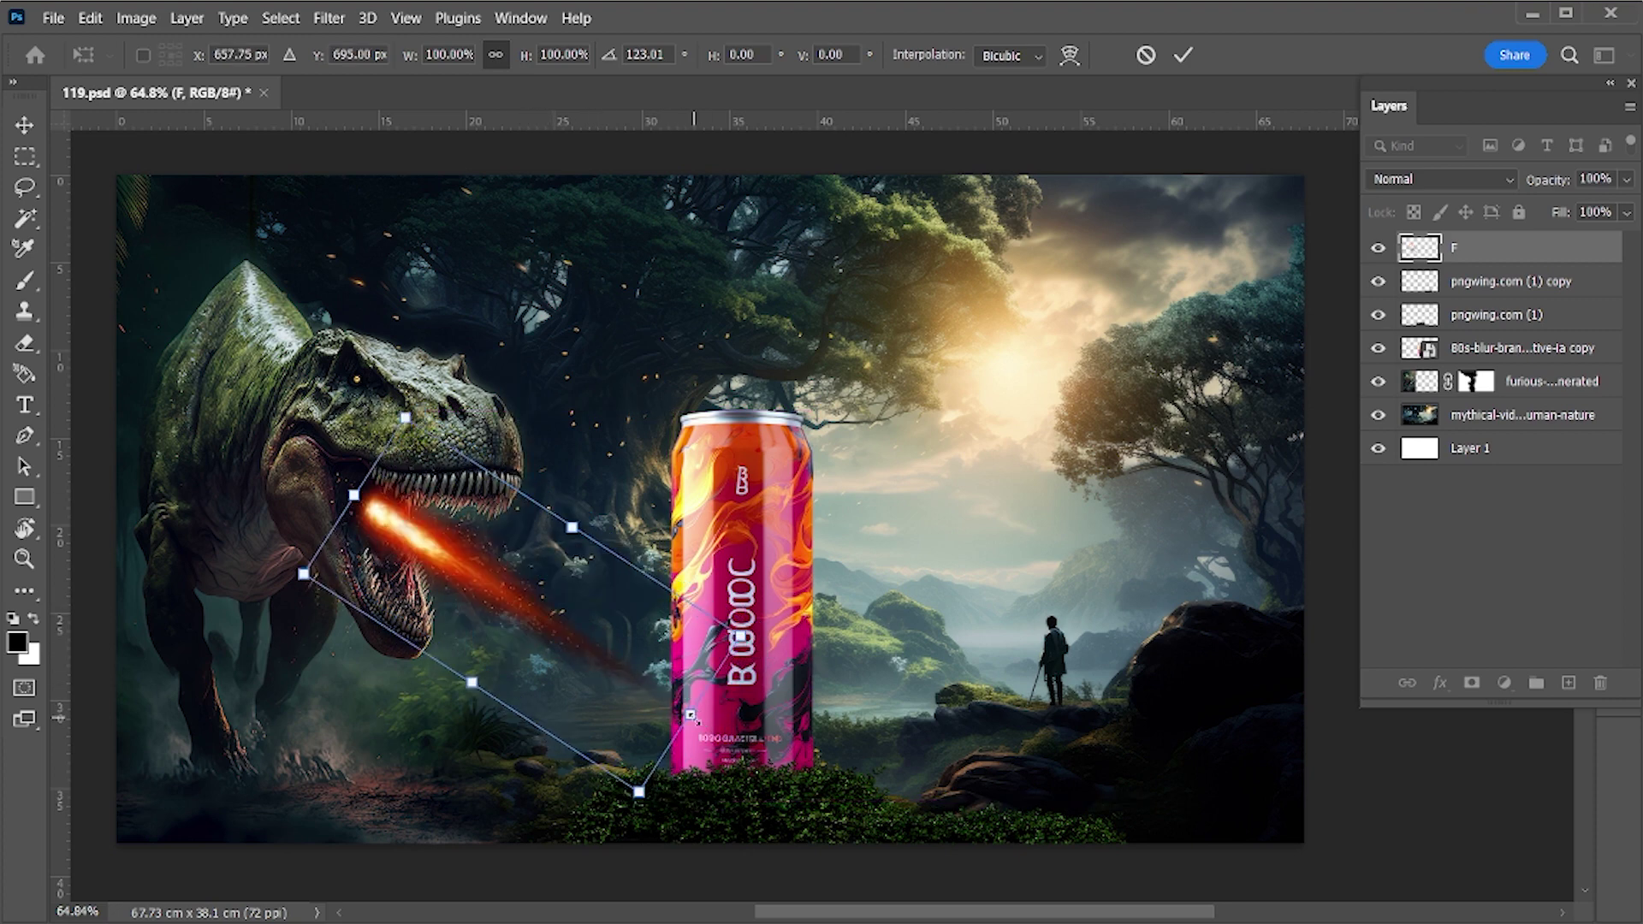
{"action": "left_click_drag", "start_coordinate": [691, 714], "coordinate": [768, 764]}
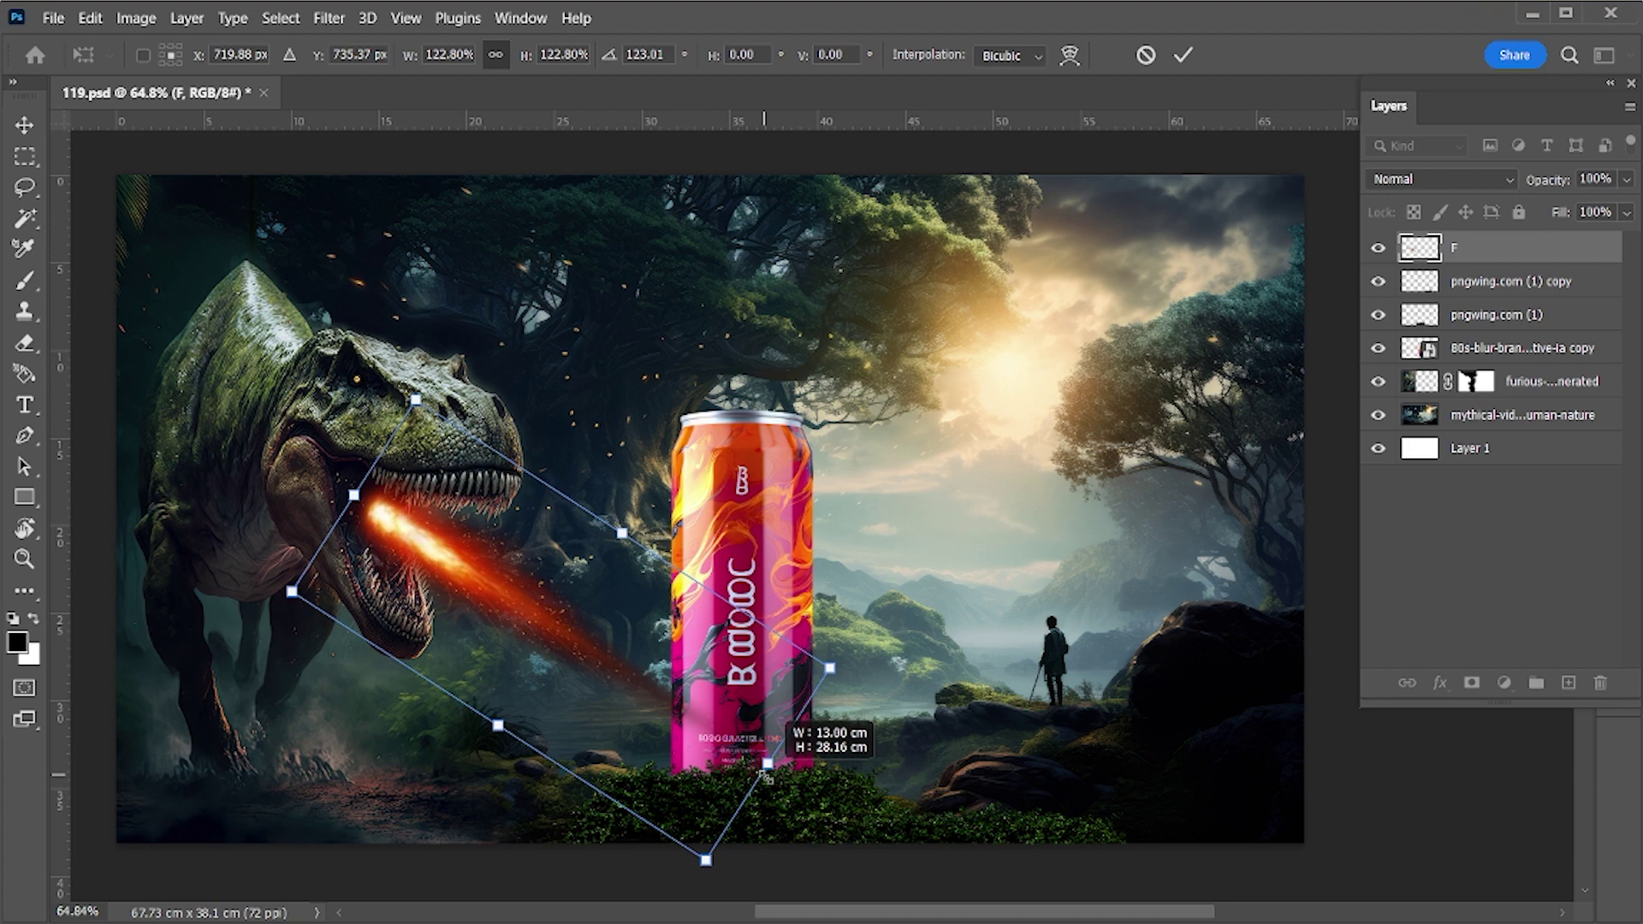
{"action": "key", "text": "Return"}
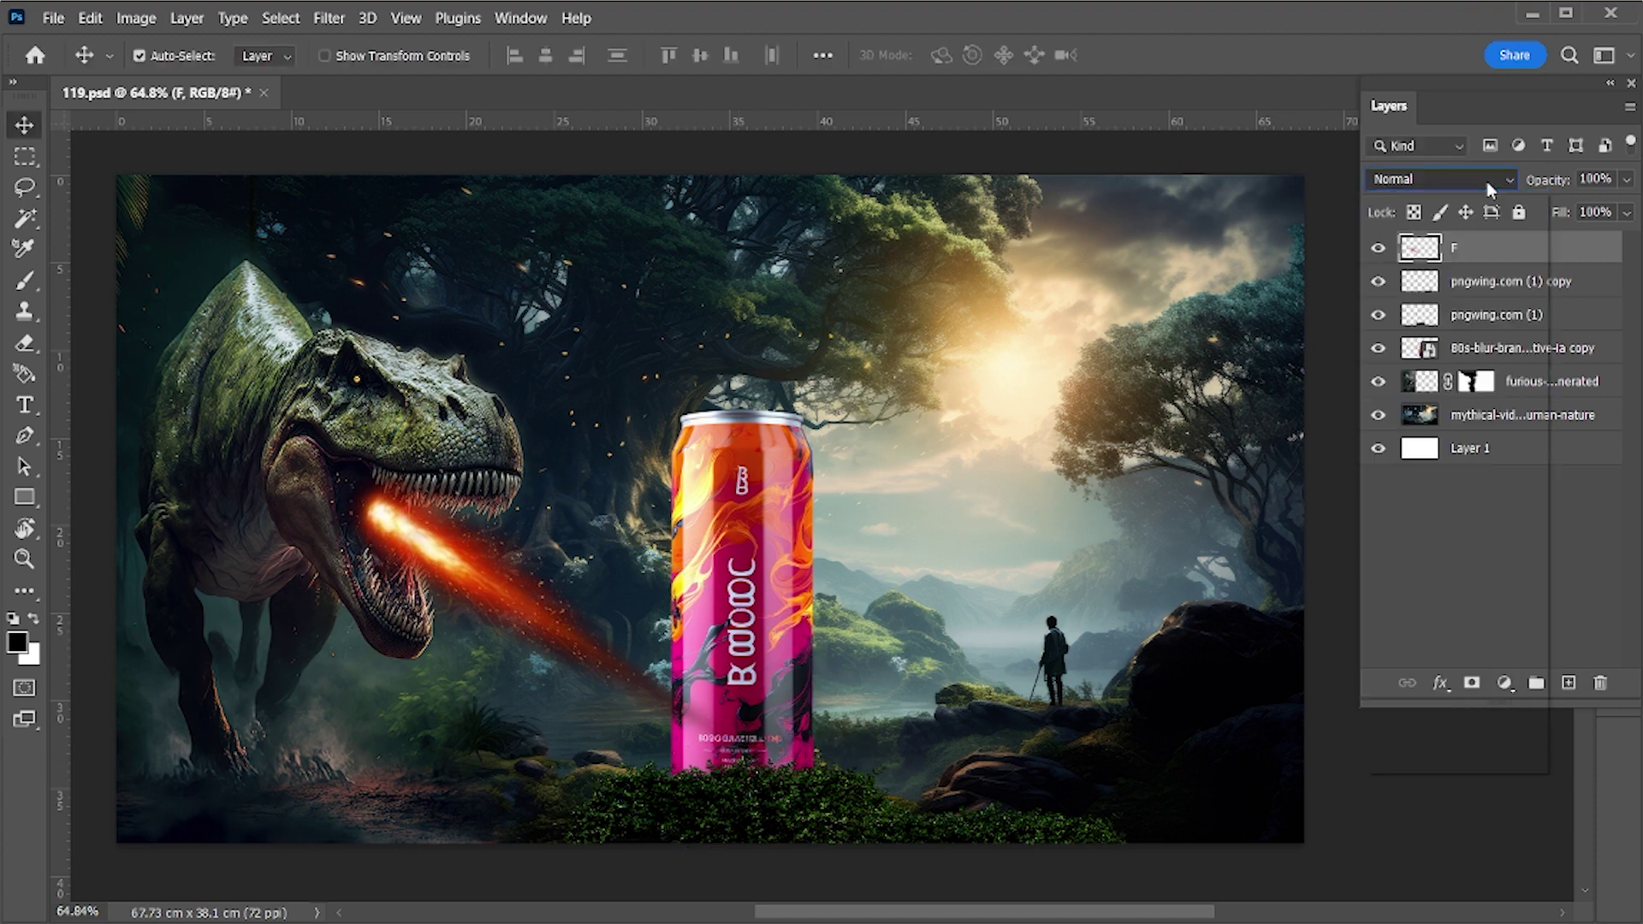
Scroll through the blend modes for layer F to preview their effect on the flame
{"action": "scroll", "coordinate": [1486, 182], "scroll_direction": "down", "scroll_amount": 2}
{"action": "scroll", "coordinate": [1486, 182], "scroll_direction": "down", "scroll_amount": 2}
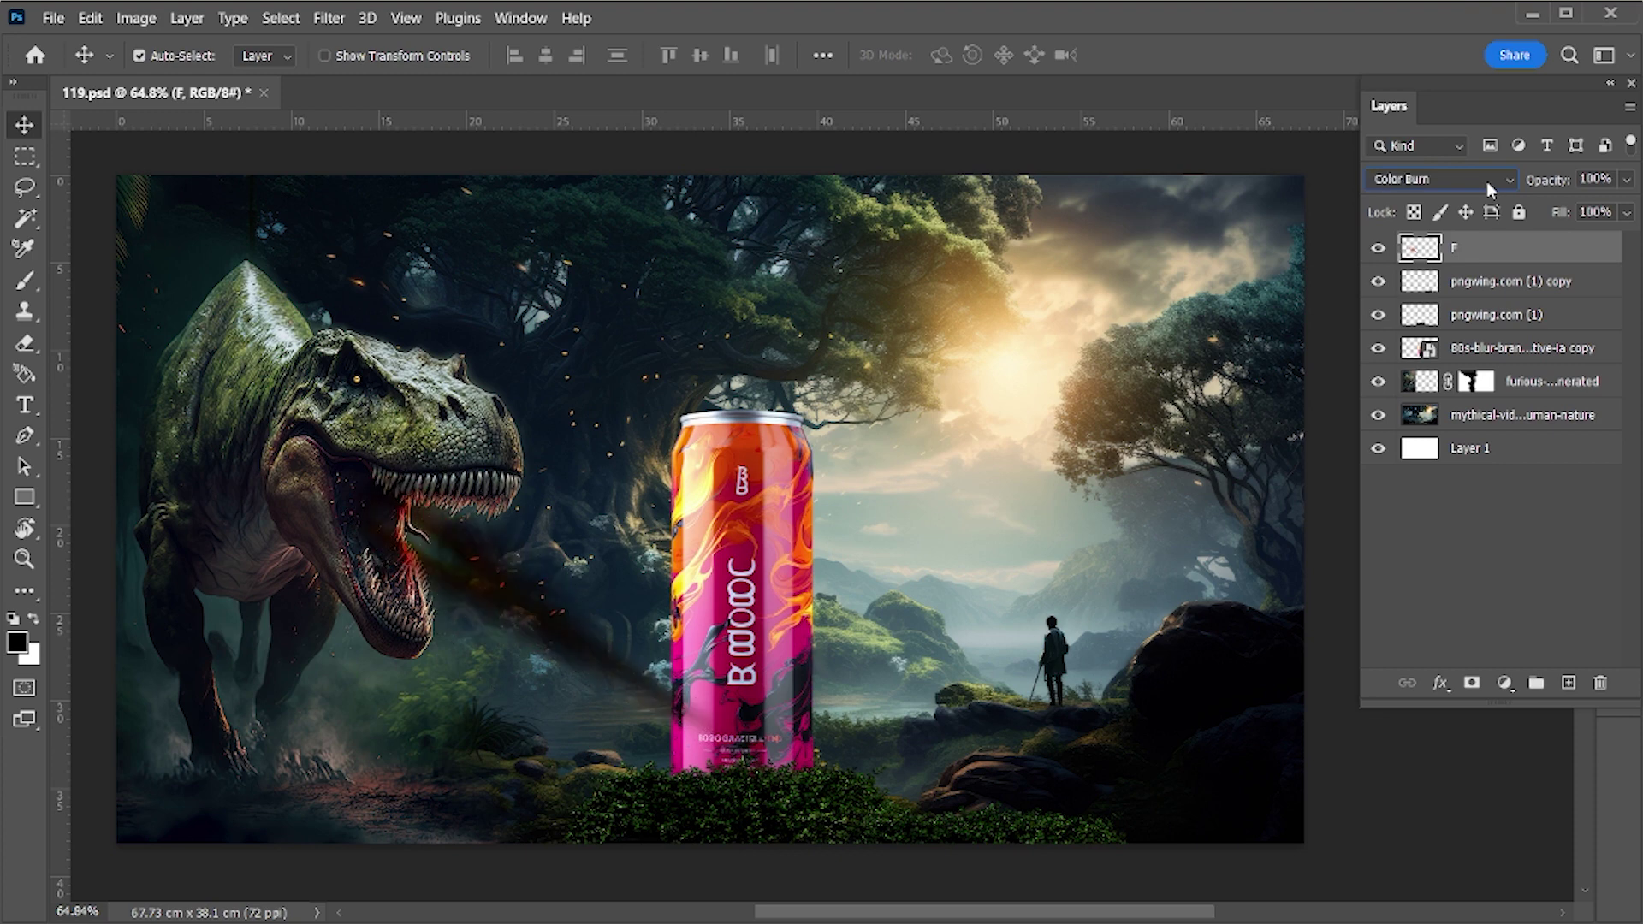
{"action": "scroll", "coordinate": [1487, 181], "scroll_direction": "down", "scroll_amount": 2}
{"action": "scroll", "coordinate": [1487, 182], "scroll_direction": "down", "scroll_amount": 2}
{"action": "scroll", "coordinate": [1486, 181], "scroll_direction": "down", "scroll_amount": 1}
{"action": "scroll", "coordinate": [1487, 181], "scroll_direction": "up", "scroll_amount": 1}
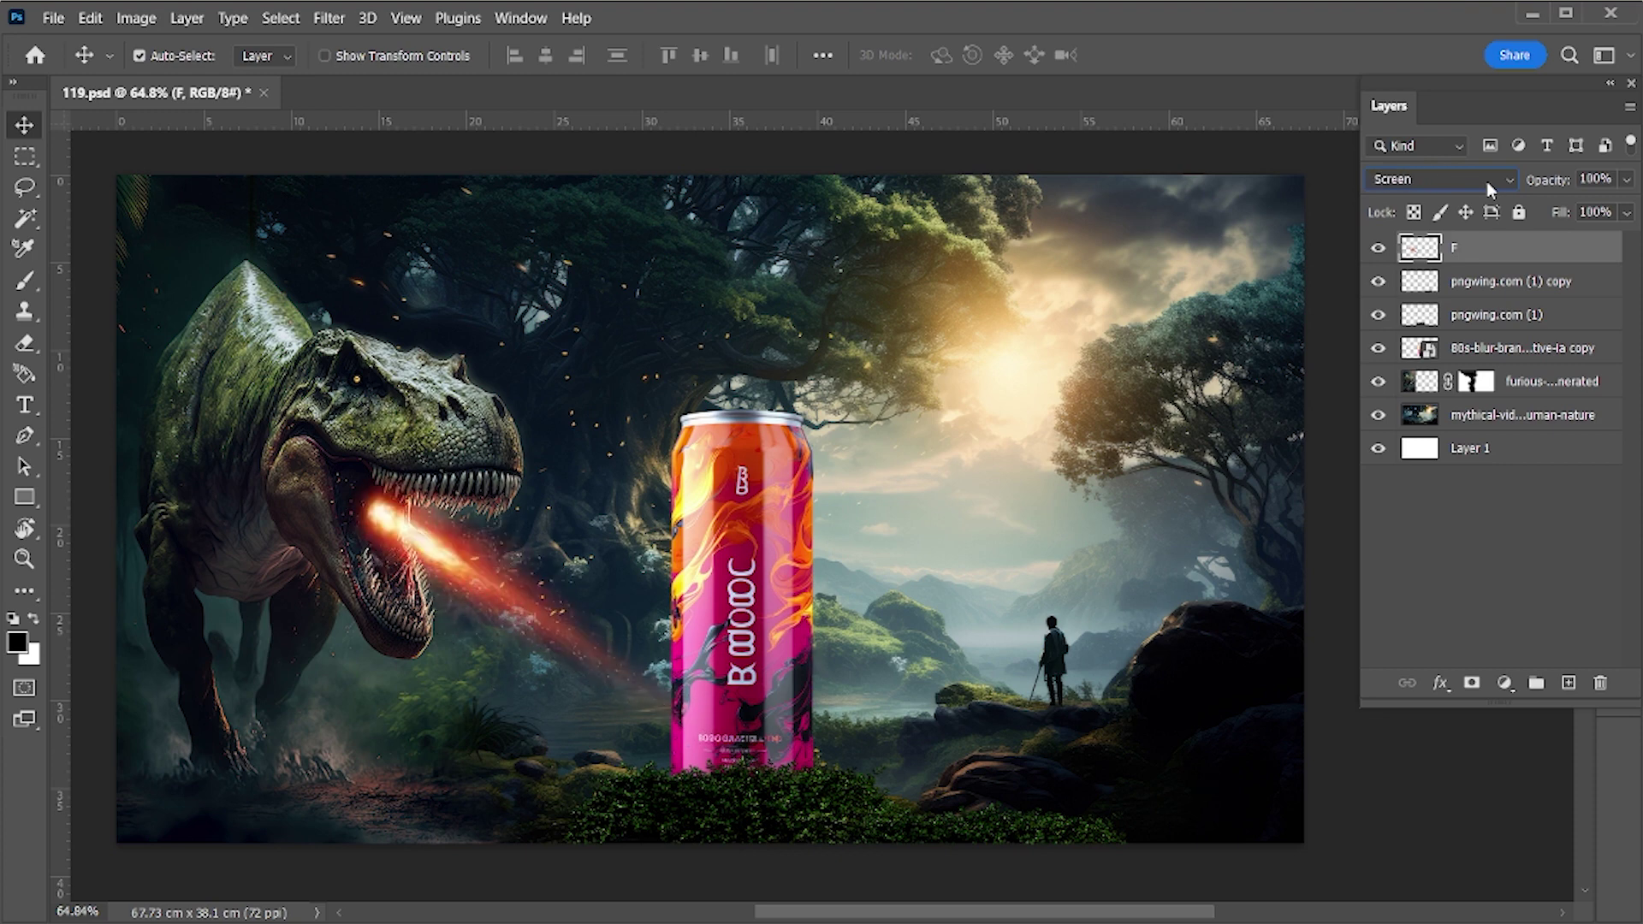
{"action": "scroll", "coordinate": [1487, 182], "scroll_direction": "down", "scroll_amount": 2}
{"action": "scroll", "coordinate": [1486, 181], "scroll_direction": "down", "scroll_amount": 2}
{"action": "scroll", "coordinate": [1487, 182], "scroll_direction": "up", "scroll_amount": 1}
{"action": "scroll", "coordinate": [1486, 182], "scroll_direction": "up", "scroll_amount": 1}
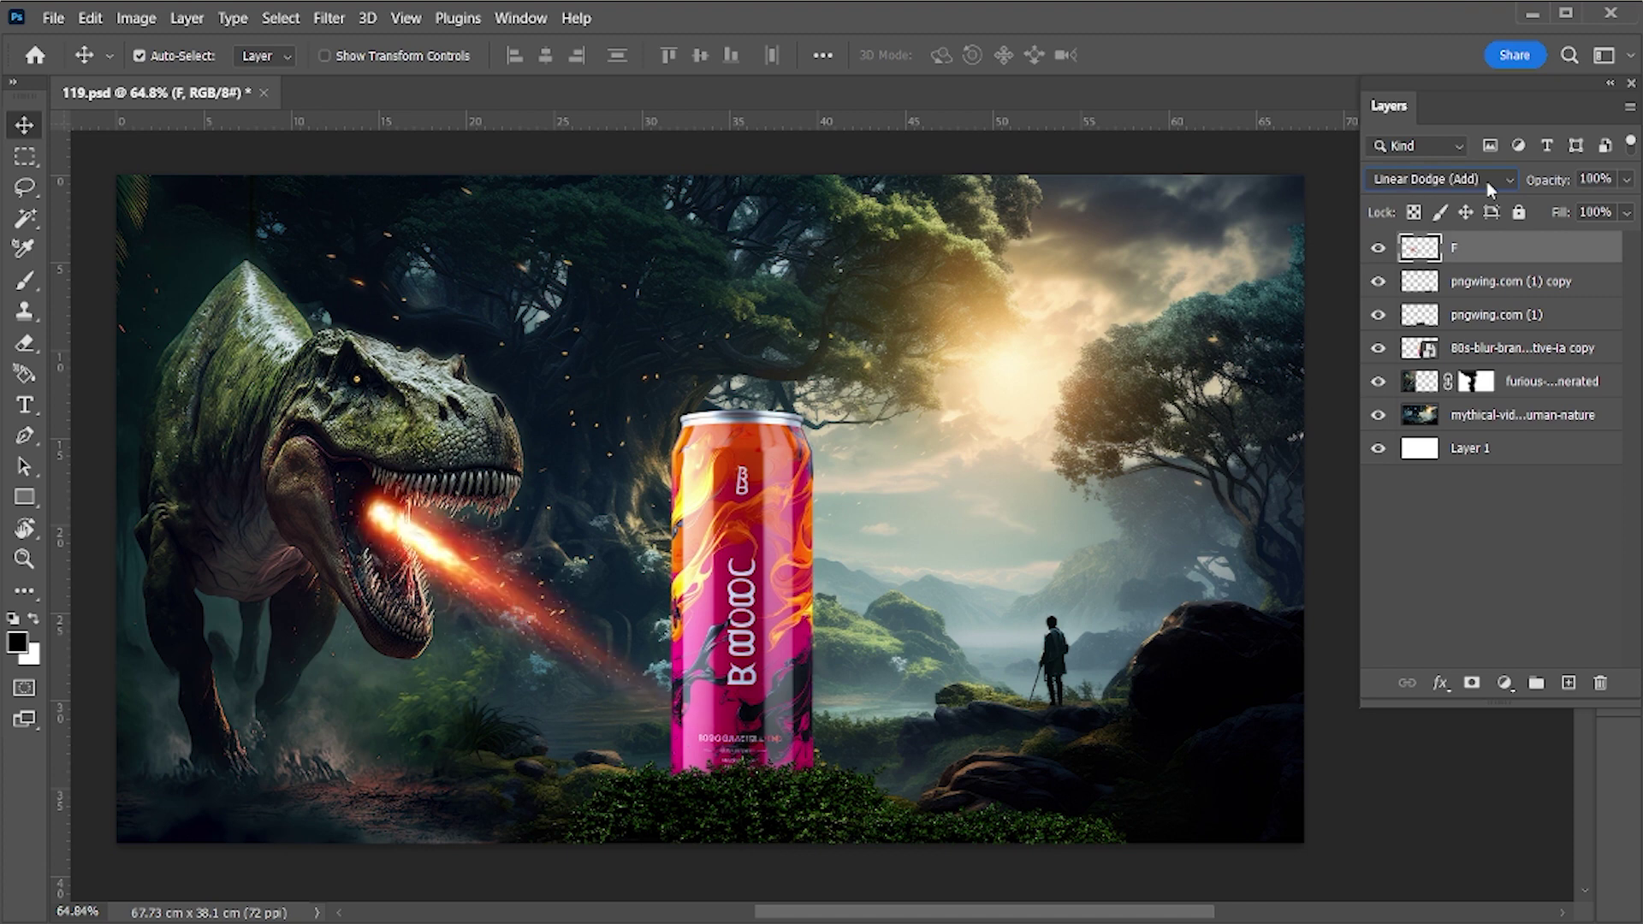
{"action": "scroll", "coordinate": [1486, 182], "scroll_direction": "down", "scroll_amount": 1}
{"action": "scroll", "coordinate": [1486, 182], "scroll_direction": "down", "scroll_amount": 1}
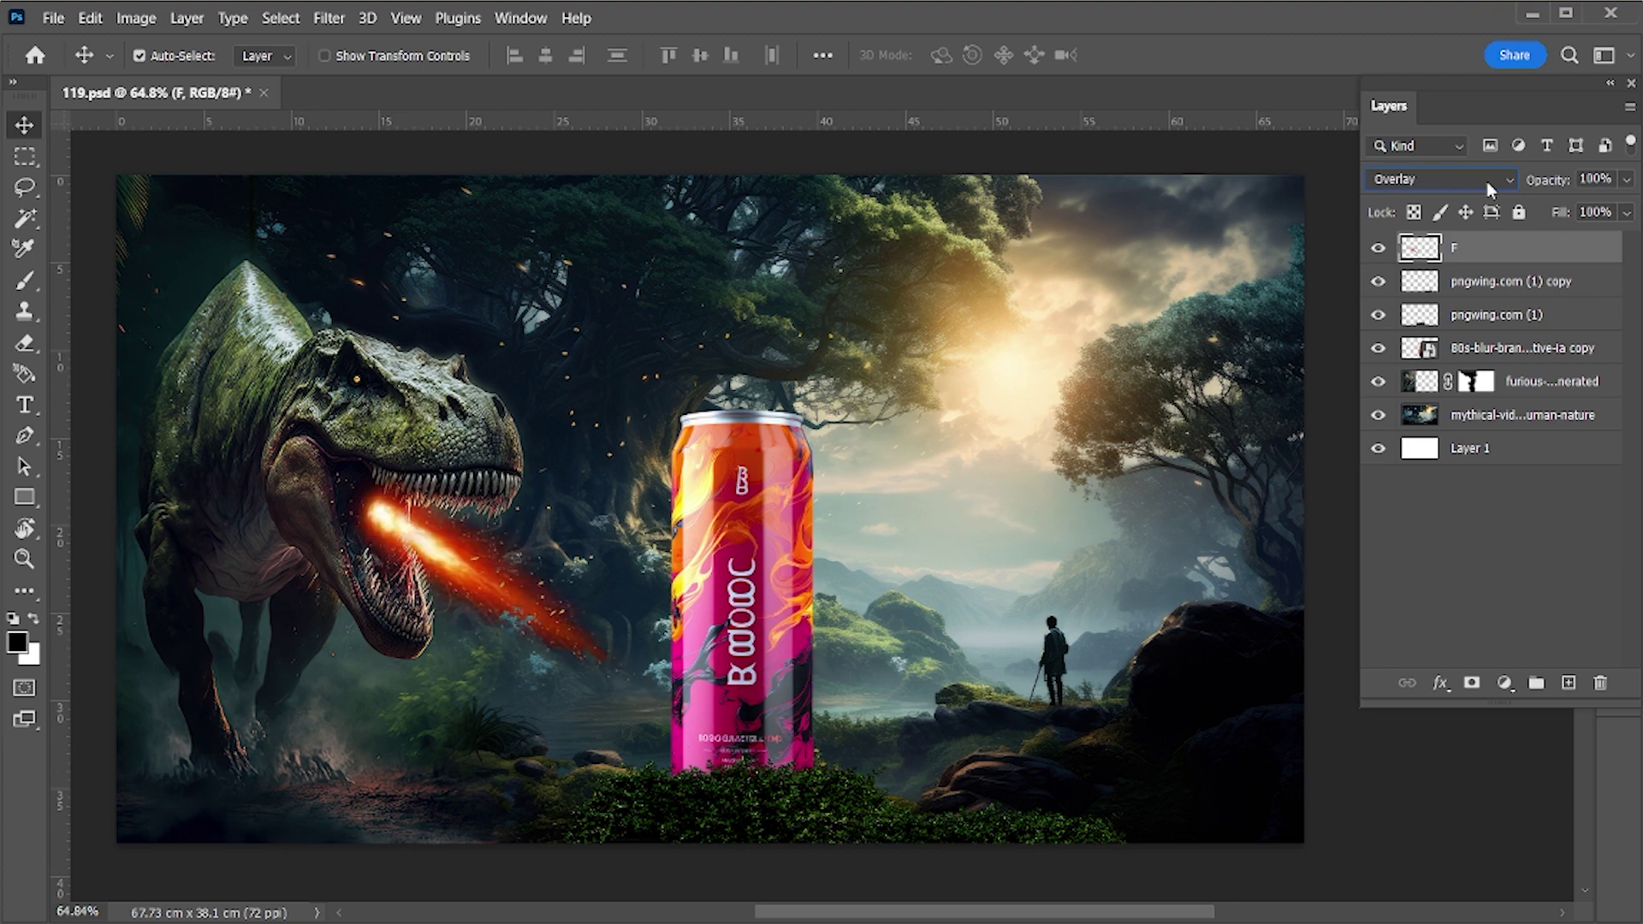
{"action": "scroll", "coordinate": [1487, 181], "scroll_direction": "down", "scroll_amount": 2}
{"action": "scroll", "coordinate": [1486, 182], "scroll_direction": "down", "scroll_amount": 2}
{"action": "scroll", "coordinate": [1486, 182], "scroll_direction": "down", "scroll_amount": 1}
{"action": "scroll", "coordinate": [1487, 181], "scroll_direction": "down", "scroll_amount": 2}
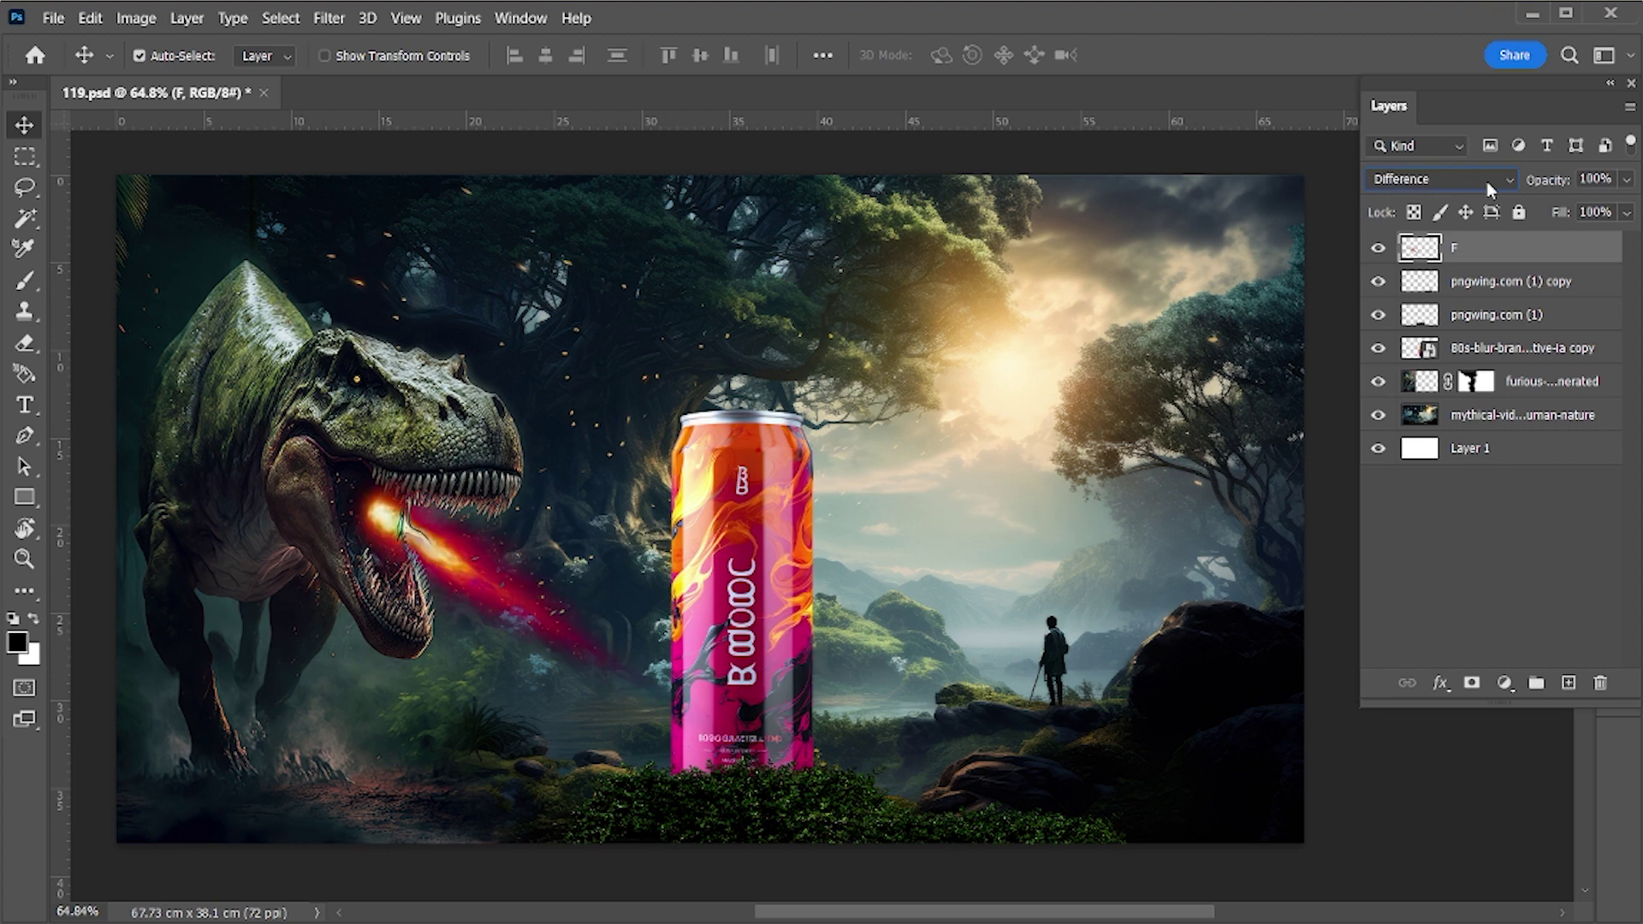
{"action": "scroll", "coordinate": [1486, 182], "scroll_direction": "down", "scroll_amount": 2}
{"action": "scroll", "coordinate": [1486, 182], "scroll_direction": "down", "scroll_amount": 2}
{"action": "scroll", "coordinate": [1486, 181], "scroll_direction": "down", "scroll_amount": 2}
{"action": "scroll", "coordinate": [1486, 182], "scroll_direction": "down", "scroll_amount": 1}
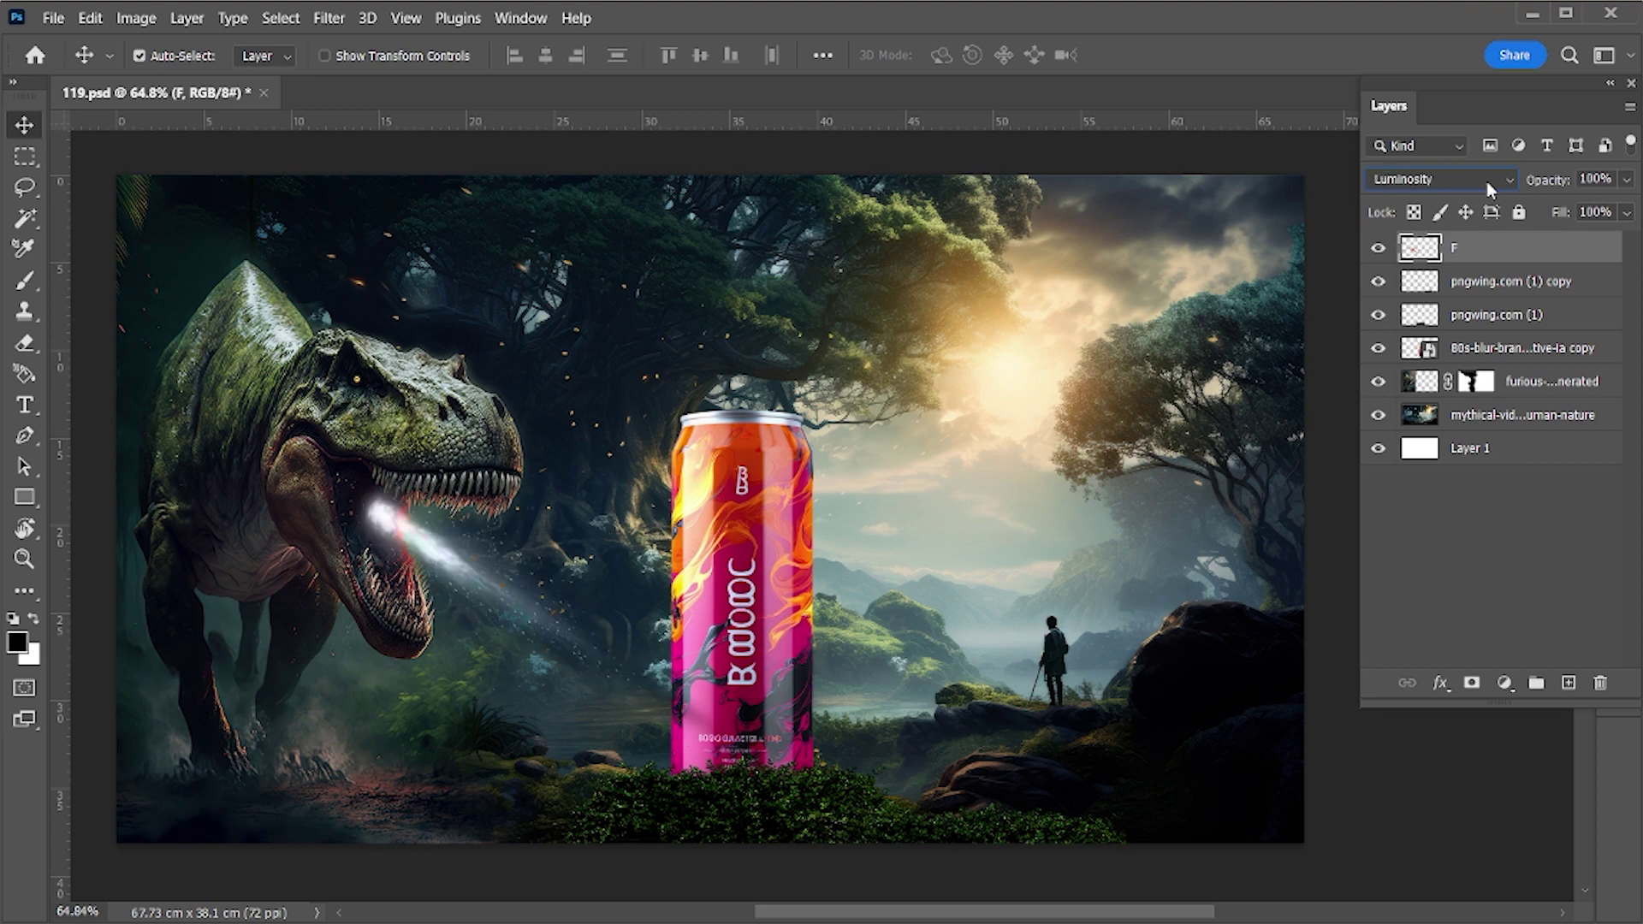
Set layer F's blend mode to Screen so the flame glows
{"action": "left_click", "coordinate": [1486, 182]}
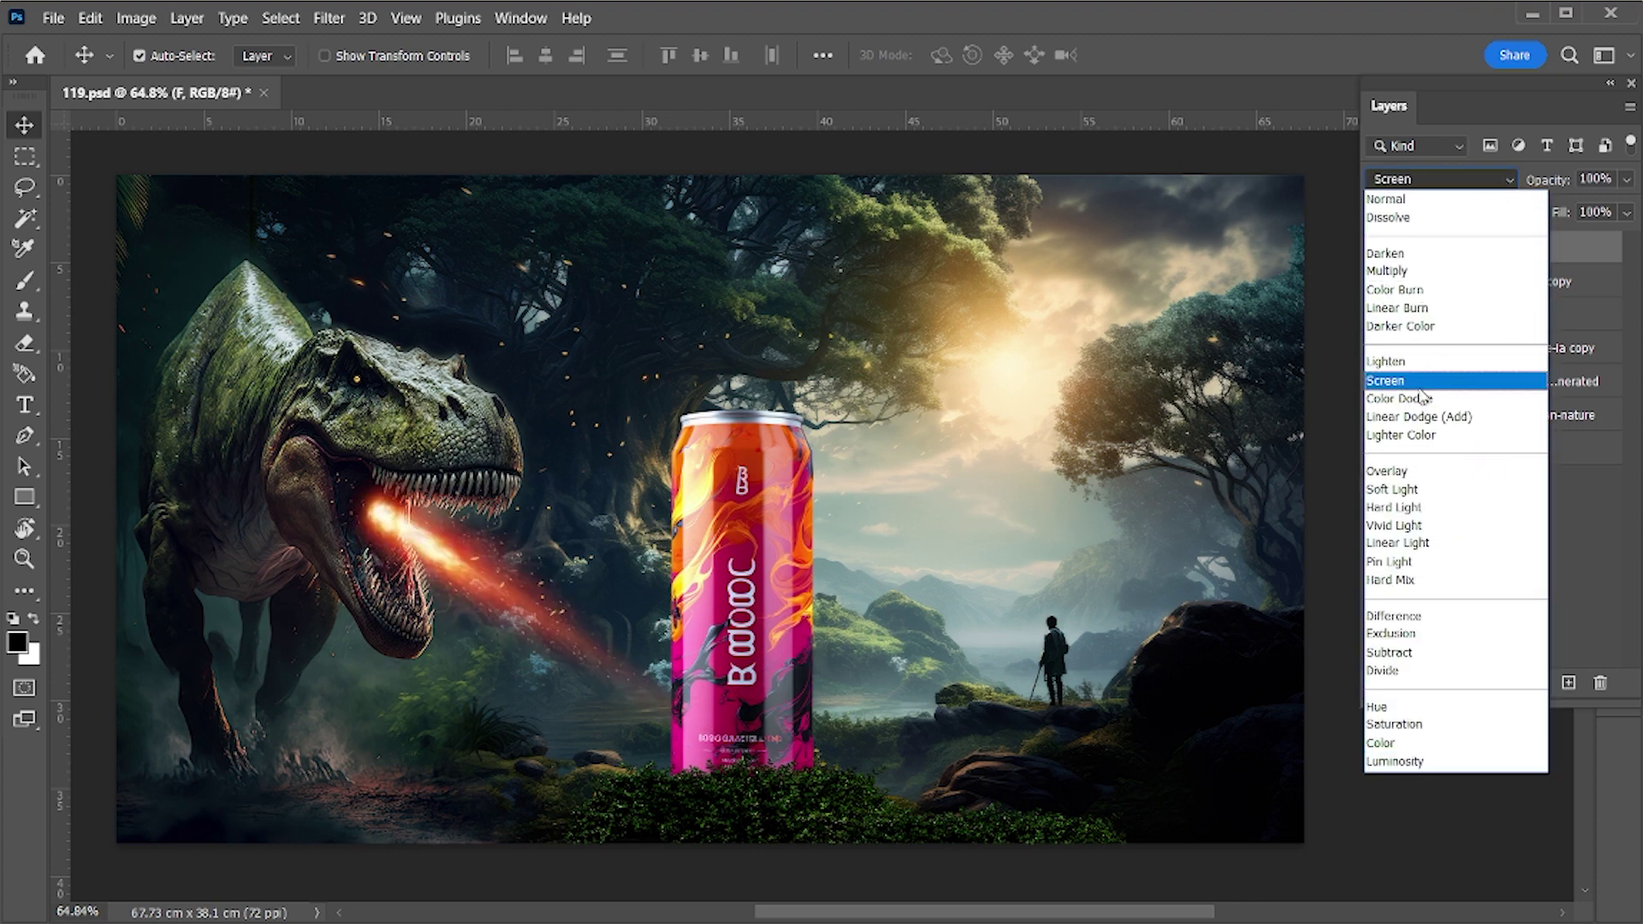
{"action": "left_click", "coordinate": [1413, 383]}
{"action": "left_click", "coordinate": [1452, 177]}
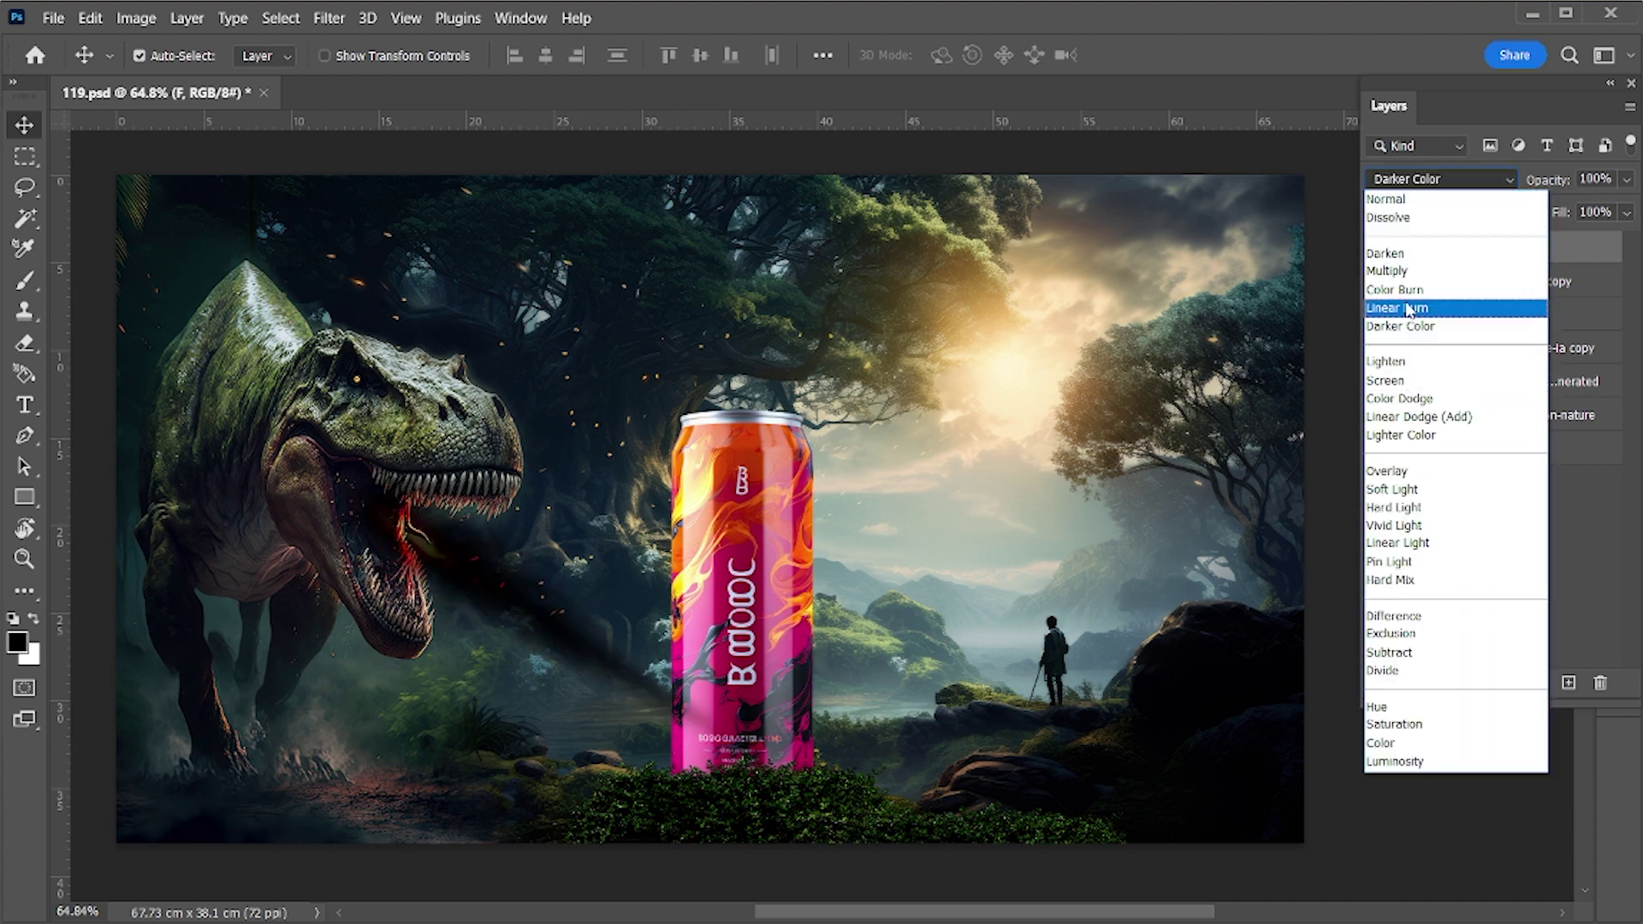
{"action": "left_click", "coordinate": [1409, 382]}
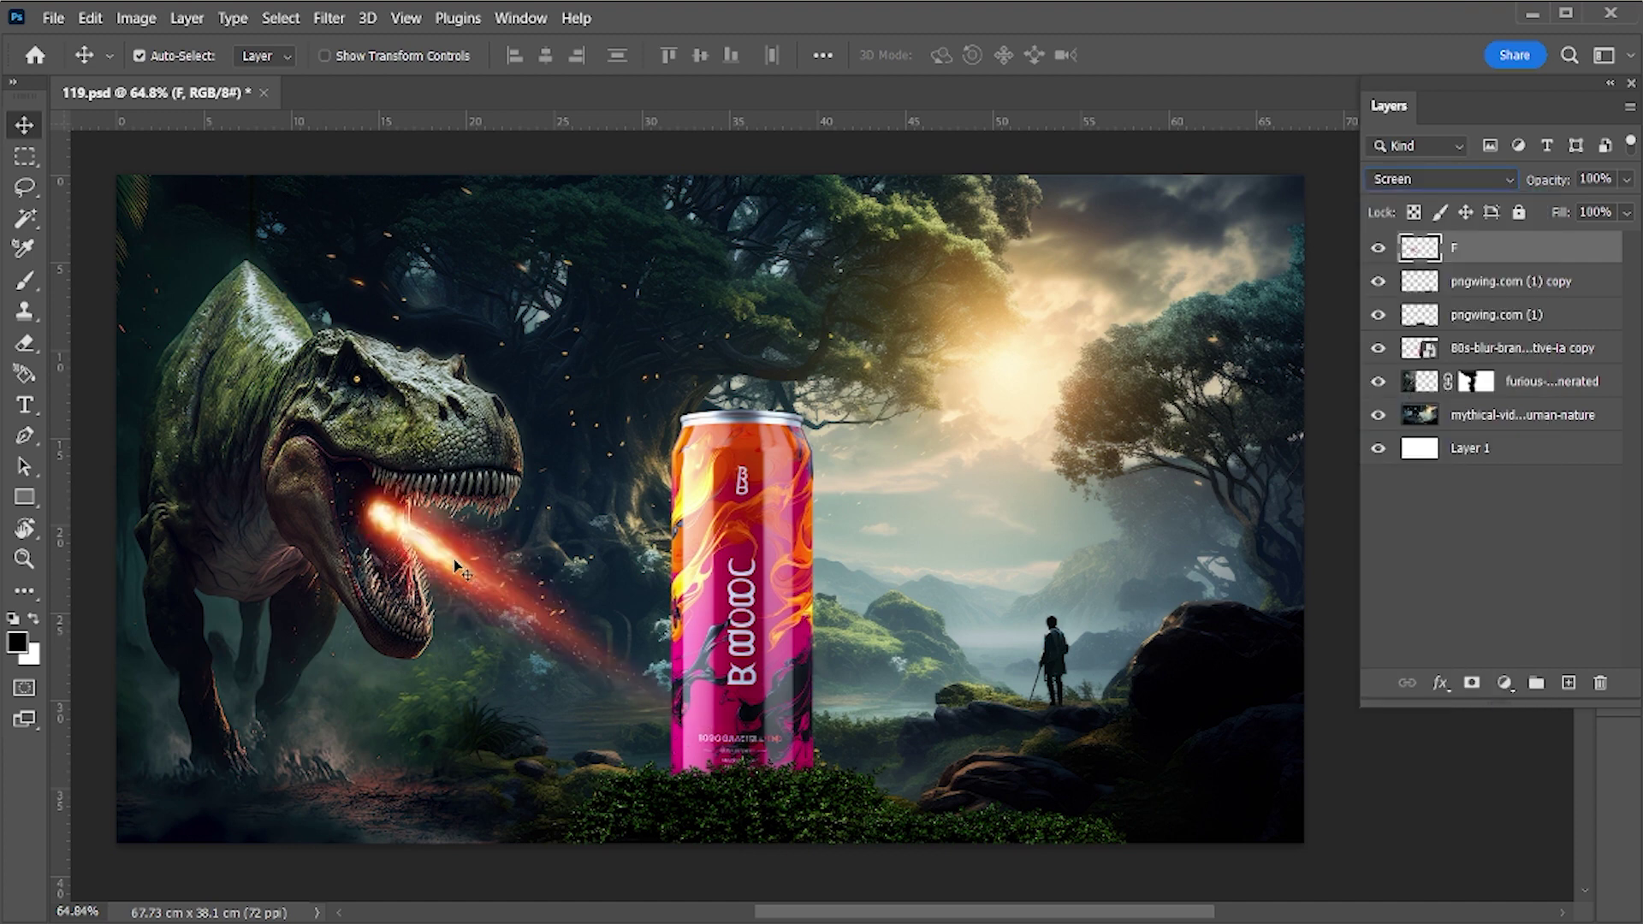
{"action": "key", "text": "ctrl+t"}
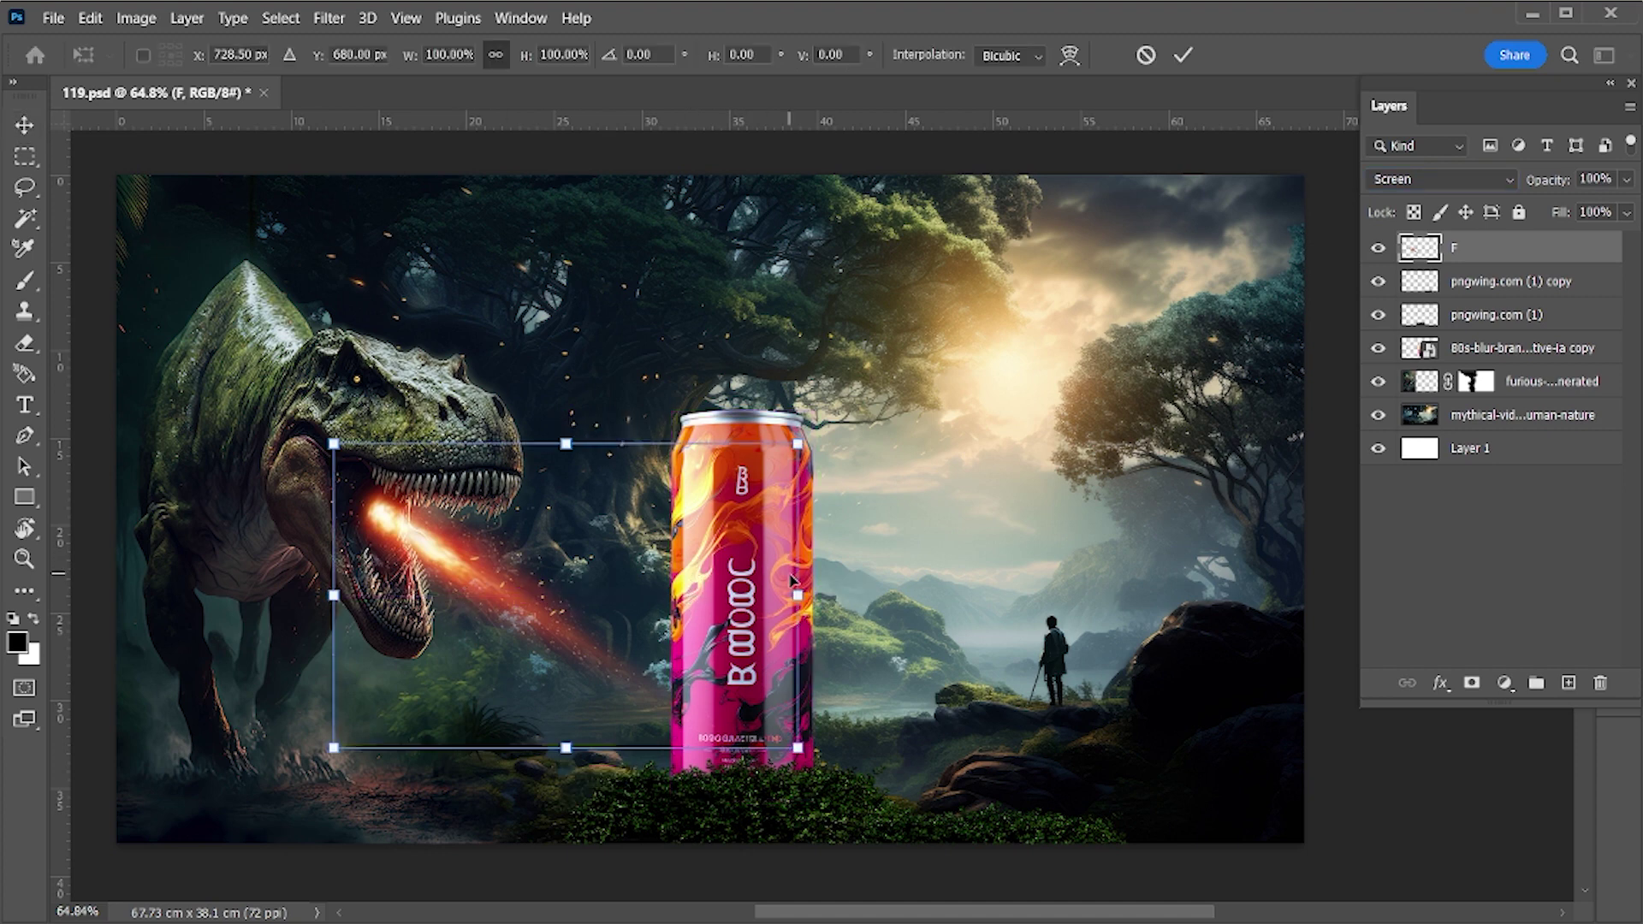
Enlarge the fire beam to about 135% and shift it toward the T-rex's jaw
{"action": "left_click_drag", "start_coordinate": [795, 603], "coordinate": [960, 658]}
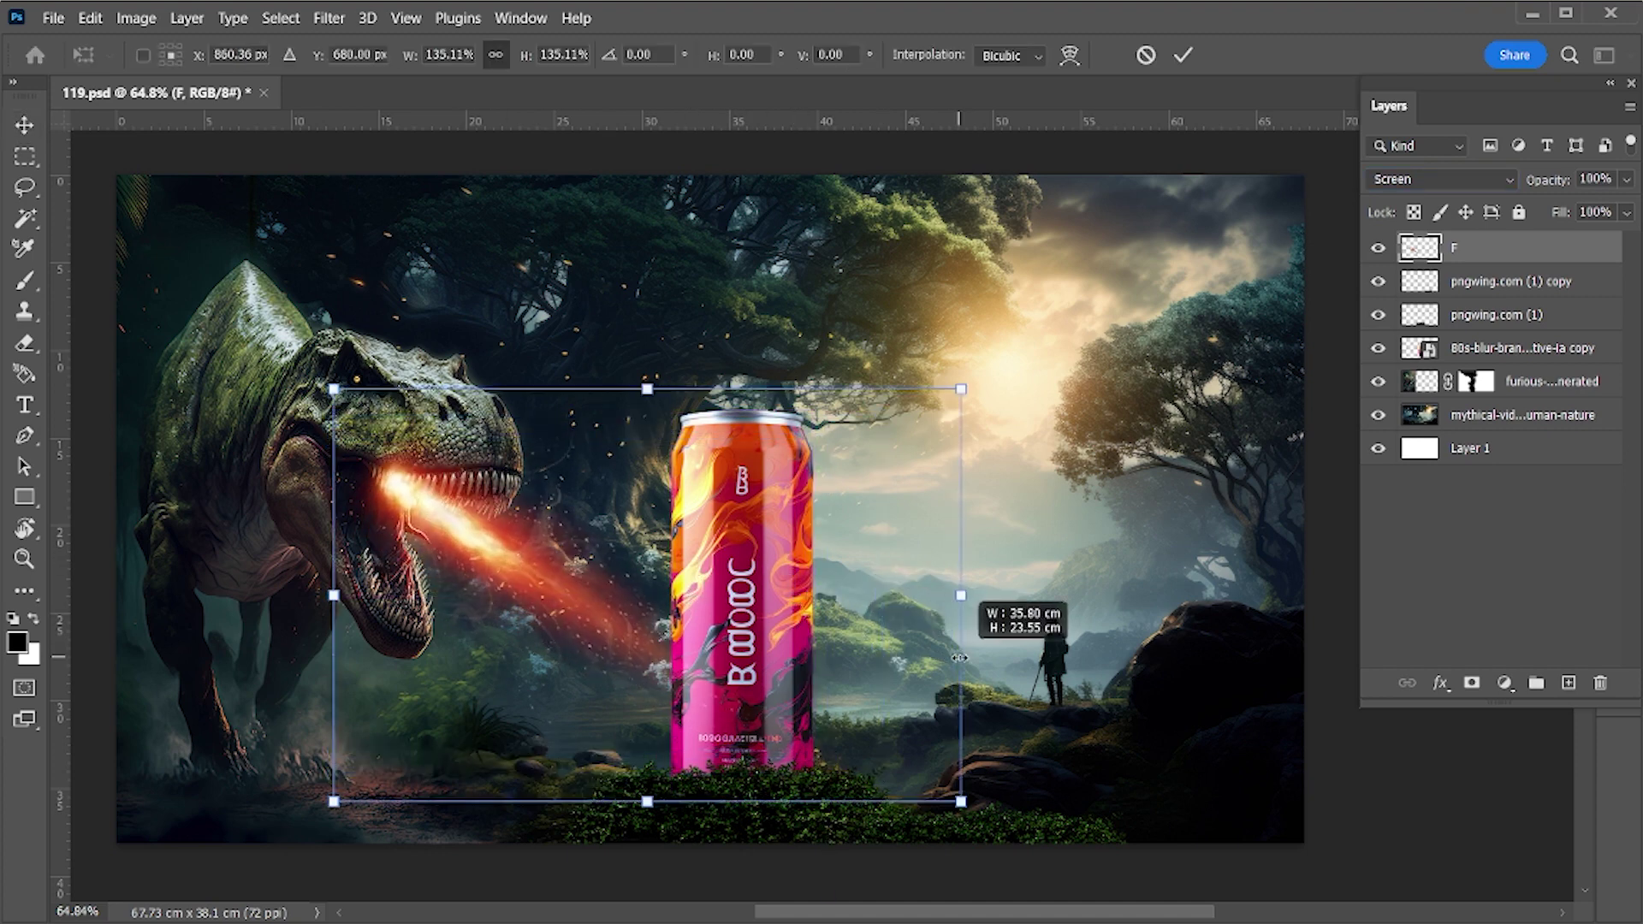
{"action": "left_click_drag", "start_coordinate": [542, 557], "coordinate": [538, 546]}
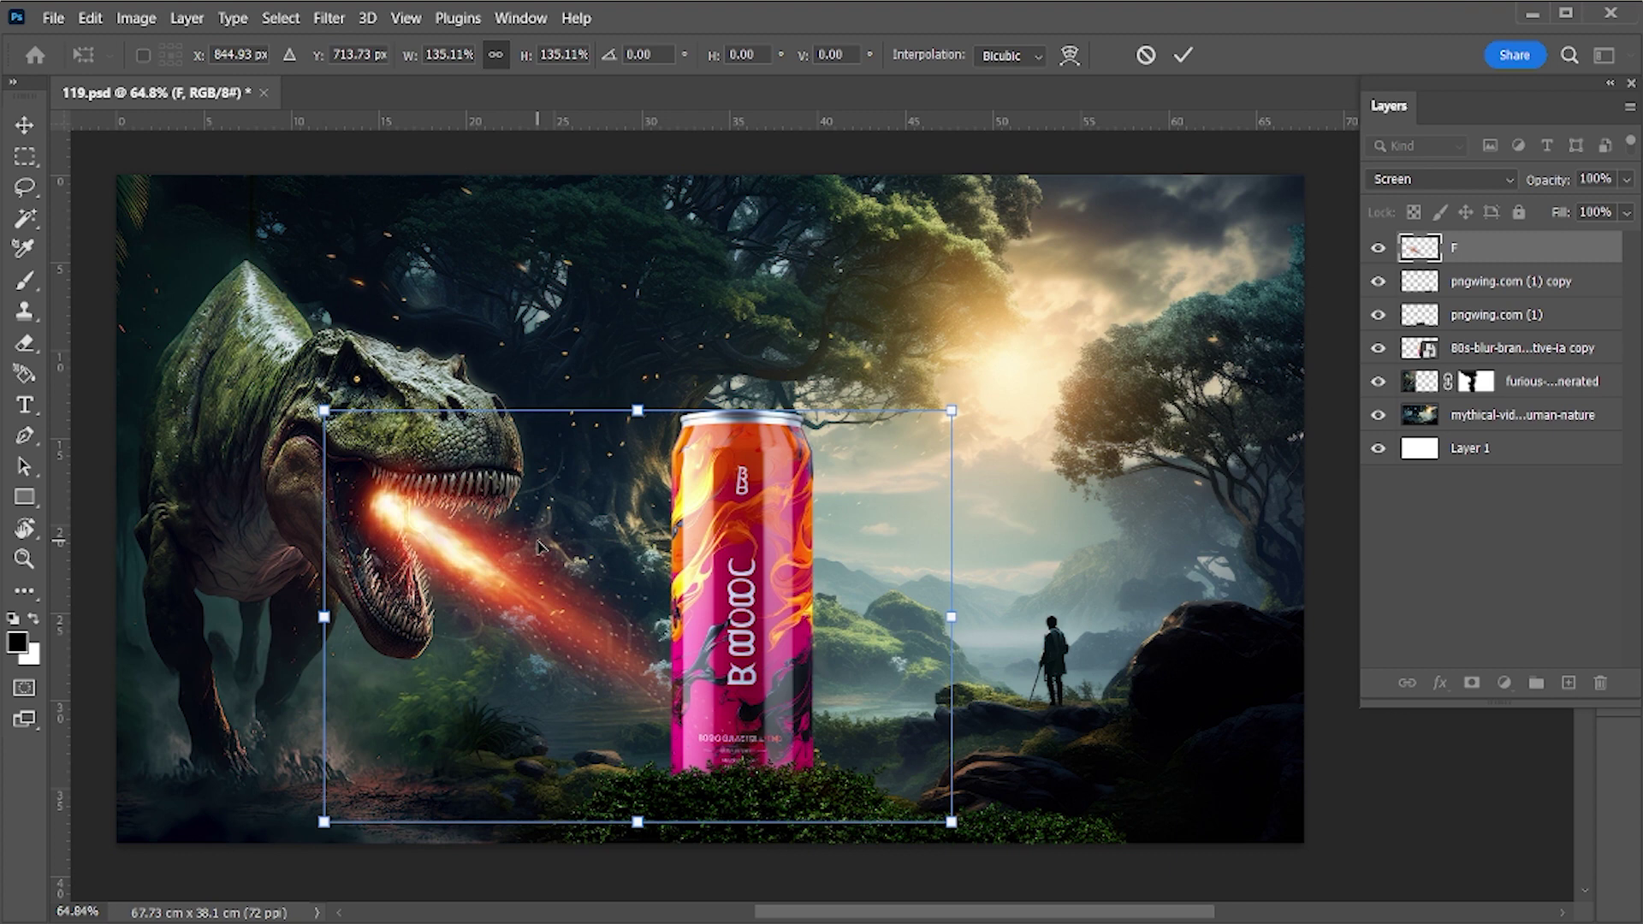
{"action": "key", "text": "Return"}
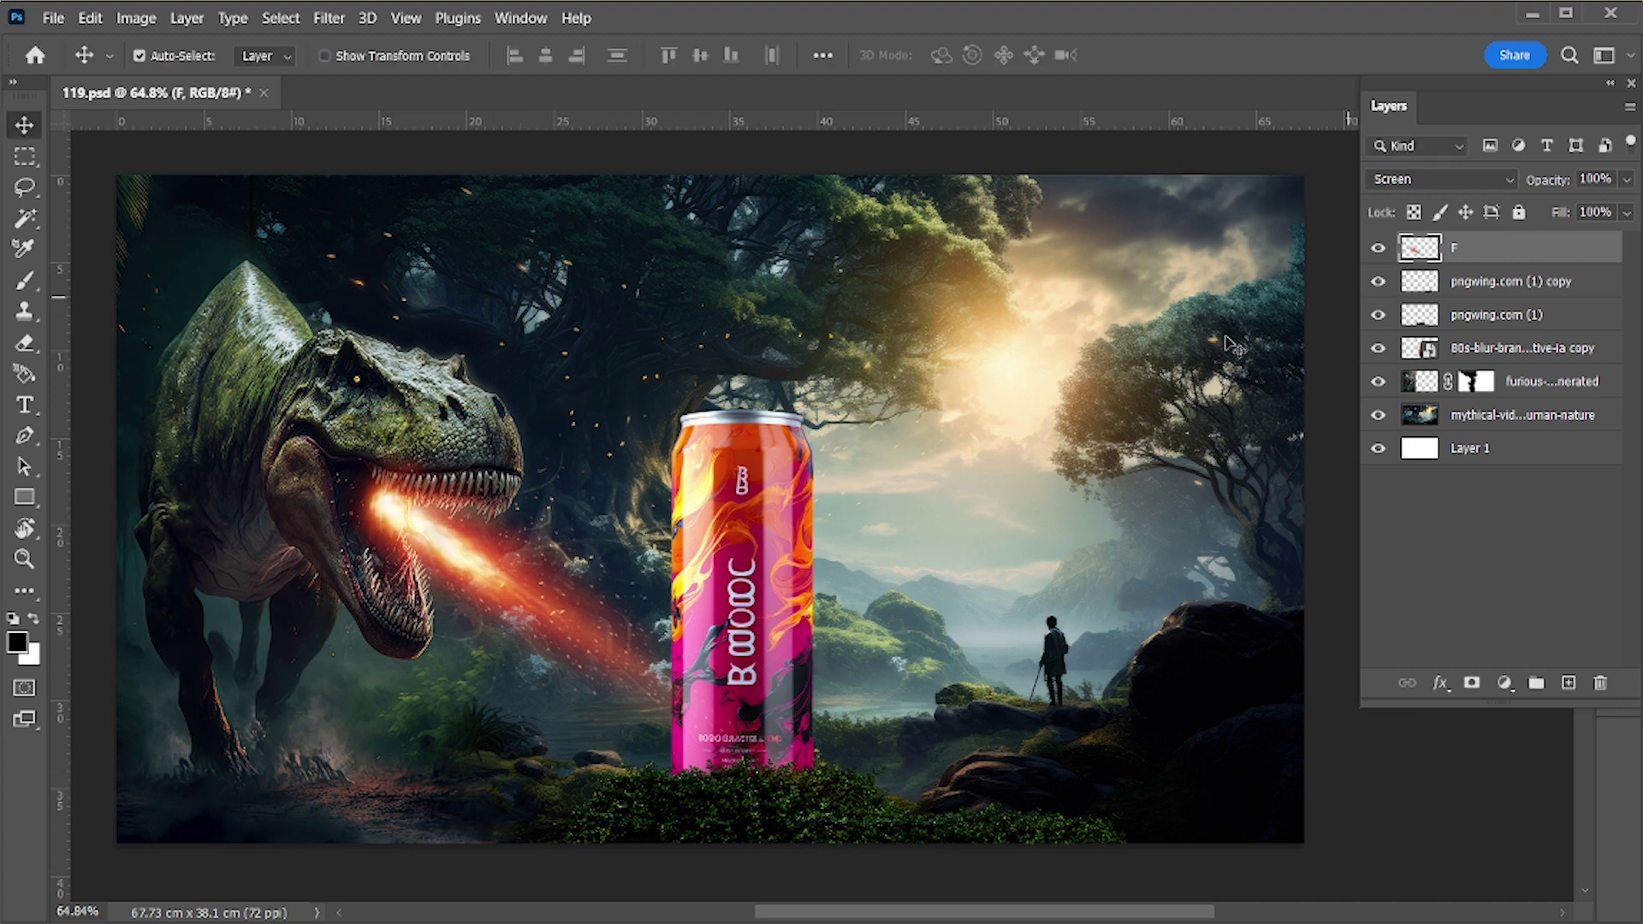
Tilt the beam slightly, nudge it left, and scale it to about 104%
{"action": "key", "text": "ctrl+t"}
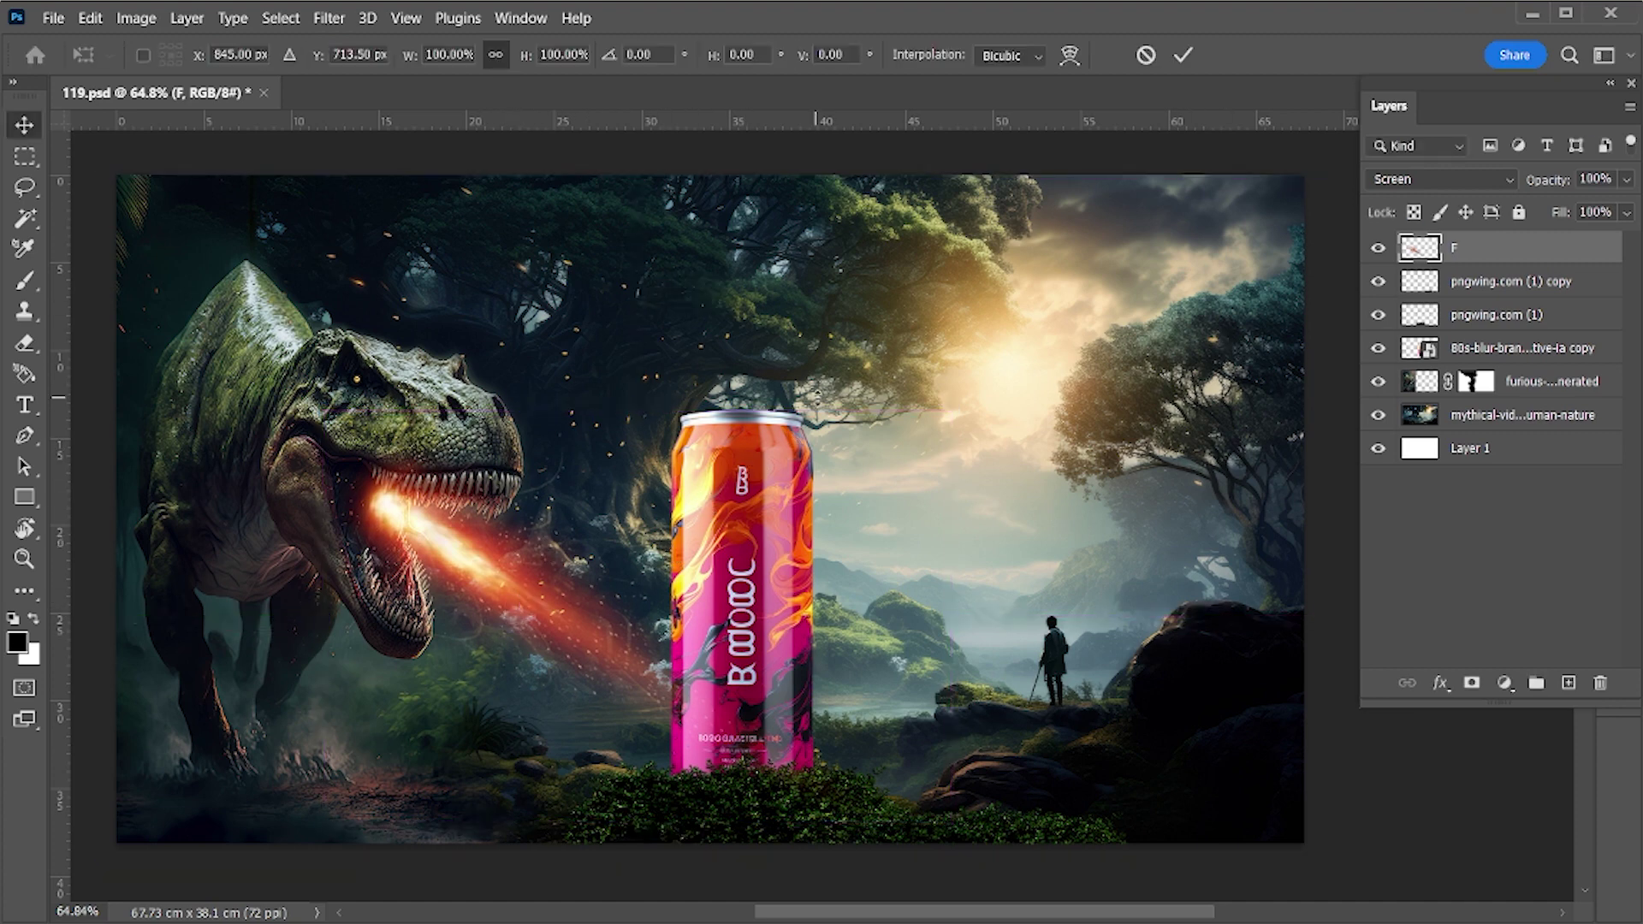
{"action": "mouse_move", "coordinate": [1104, 342]}
{"action": "left_mouse_down"}
{"action": "mouse_move", "coordinate": [1115, 370]}
{"action": "mouse_move", "coordinate": [1122, 338]}
{"action": "left_mouse_up"}
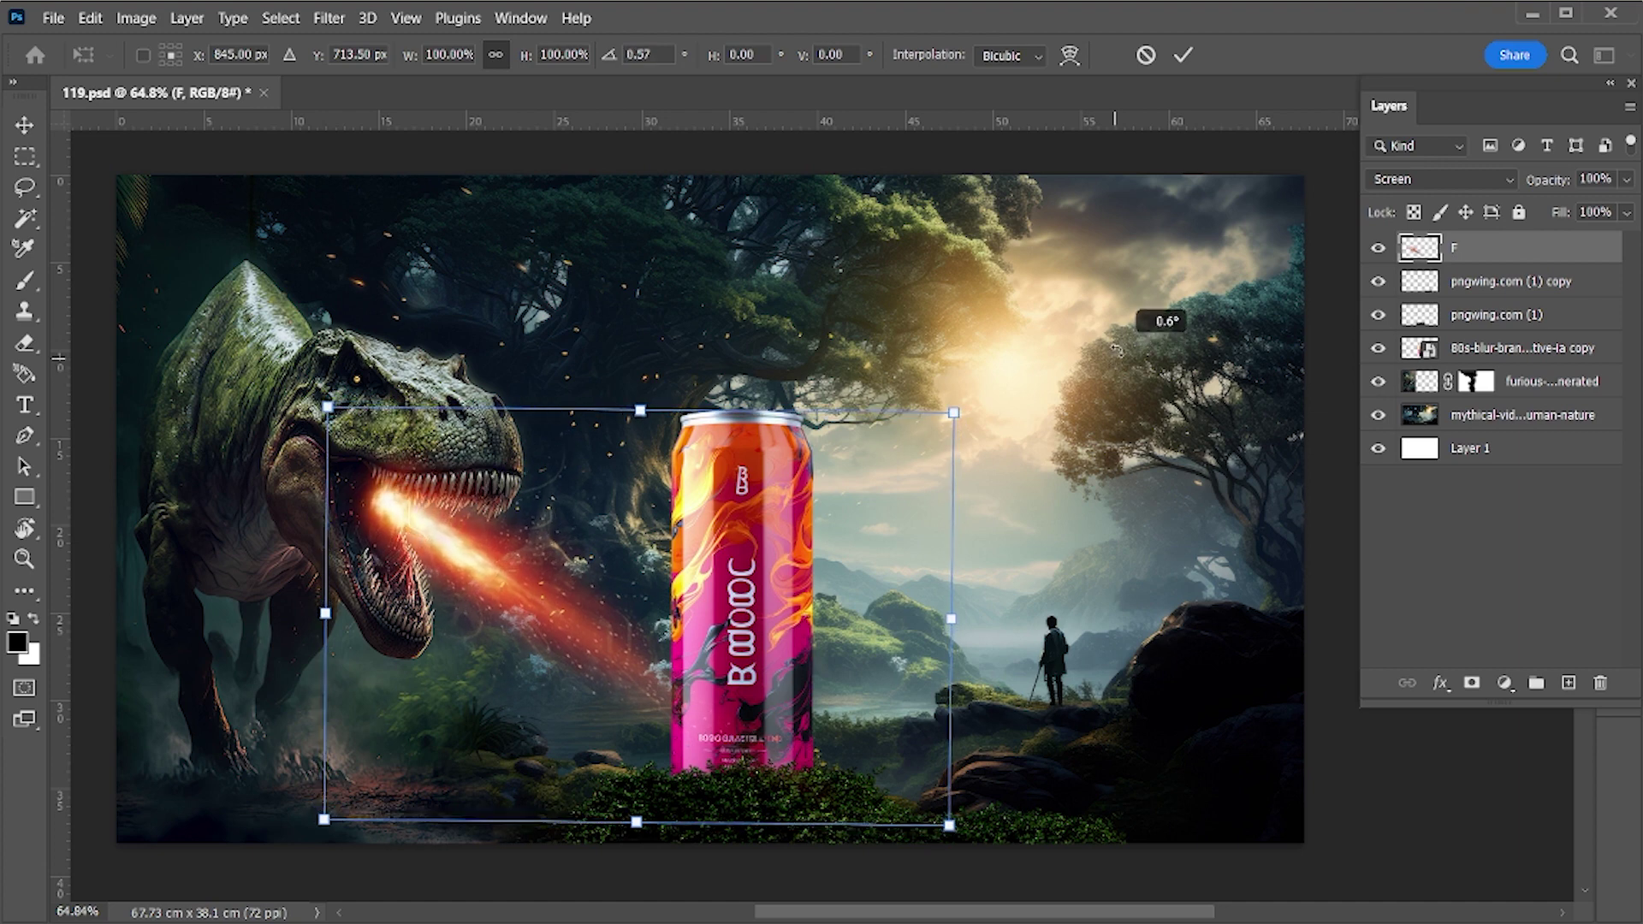
{"action": "left_click_drag", "start_coordinate": [605, 584], "coordinate": [520, 595]}
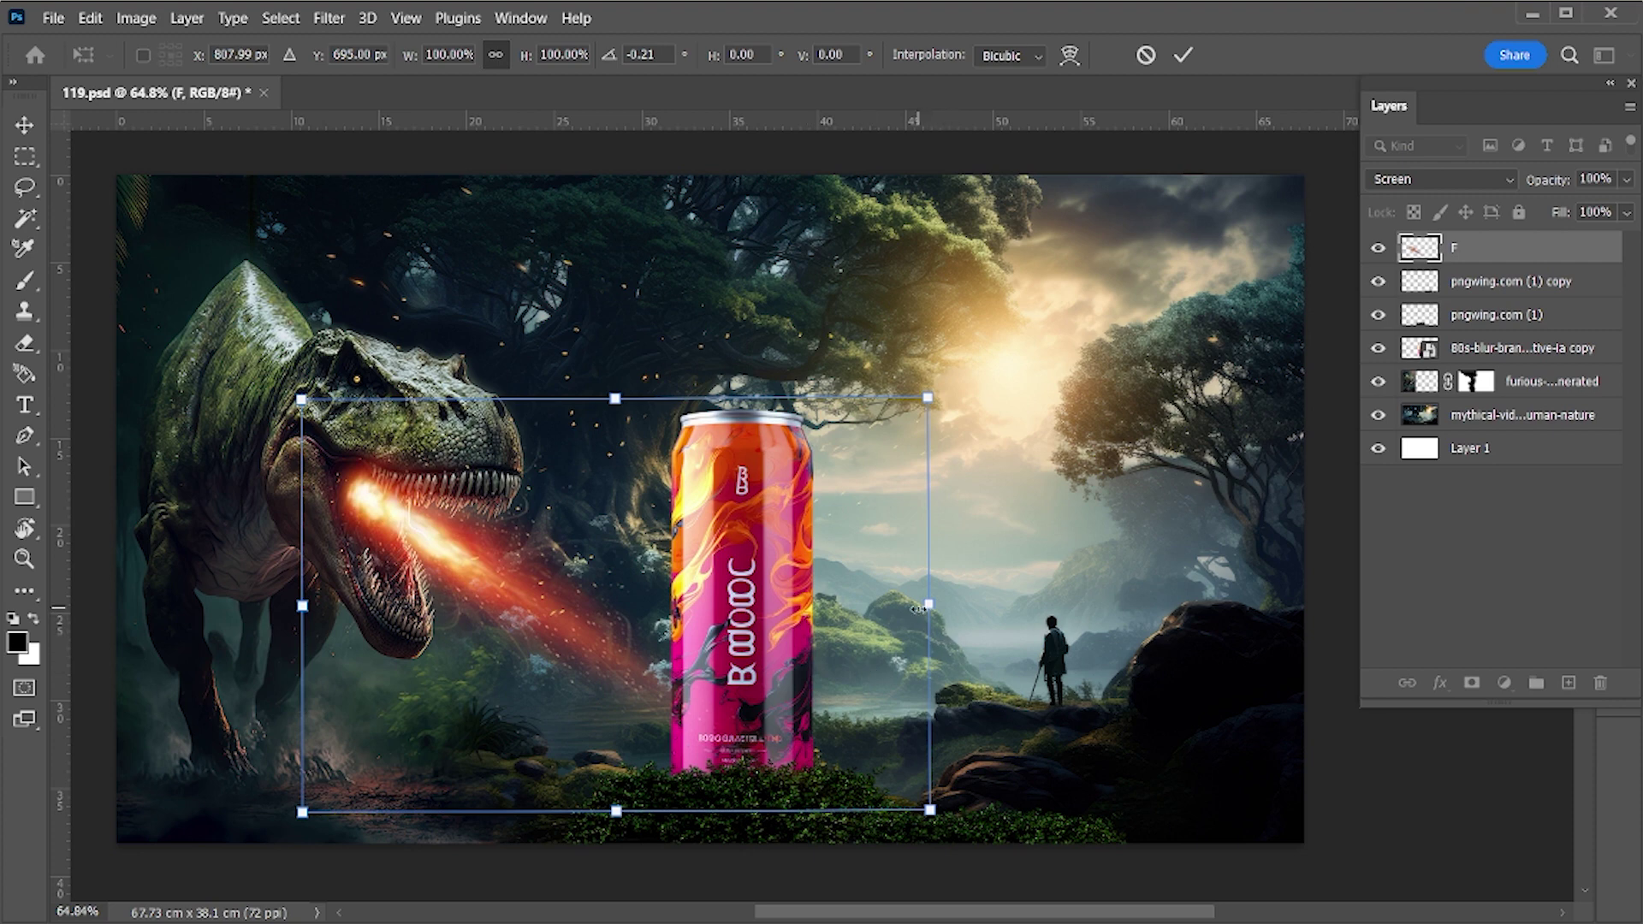
{"action": "left_click_drag", "start_coordinate": [928, 606], "coordinate": [953, 604]}
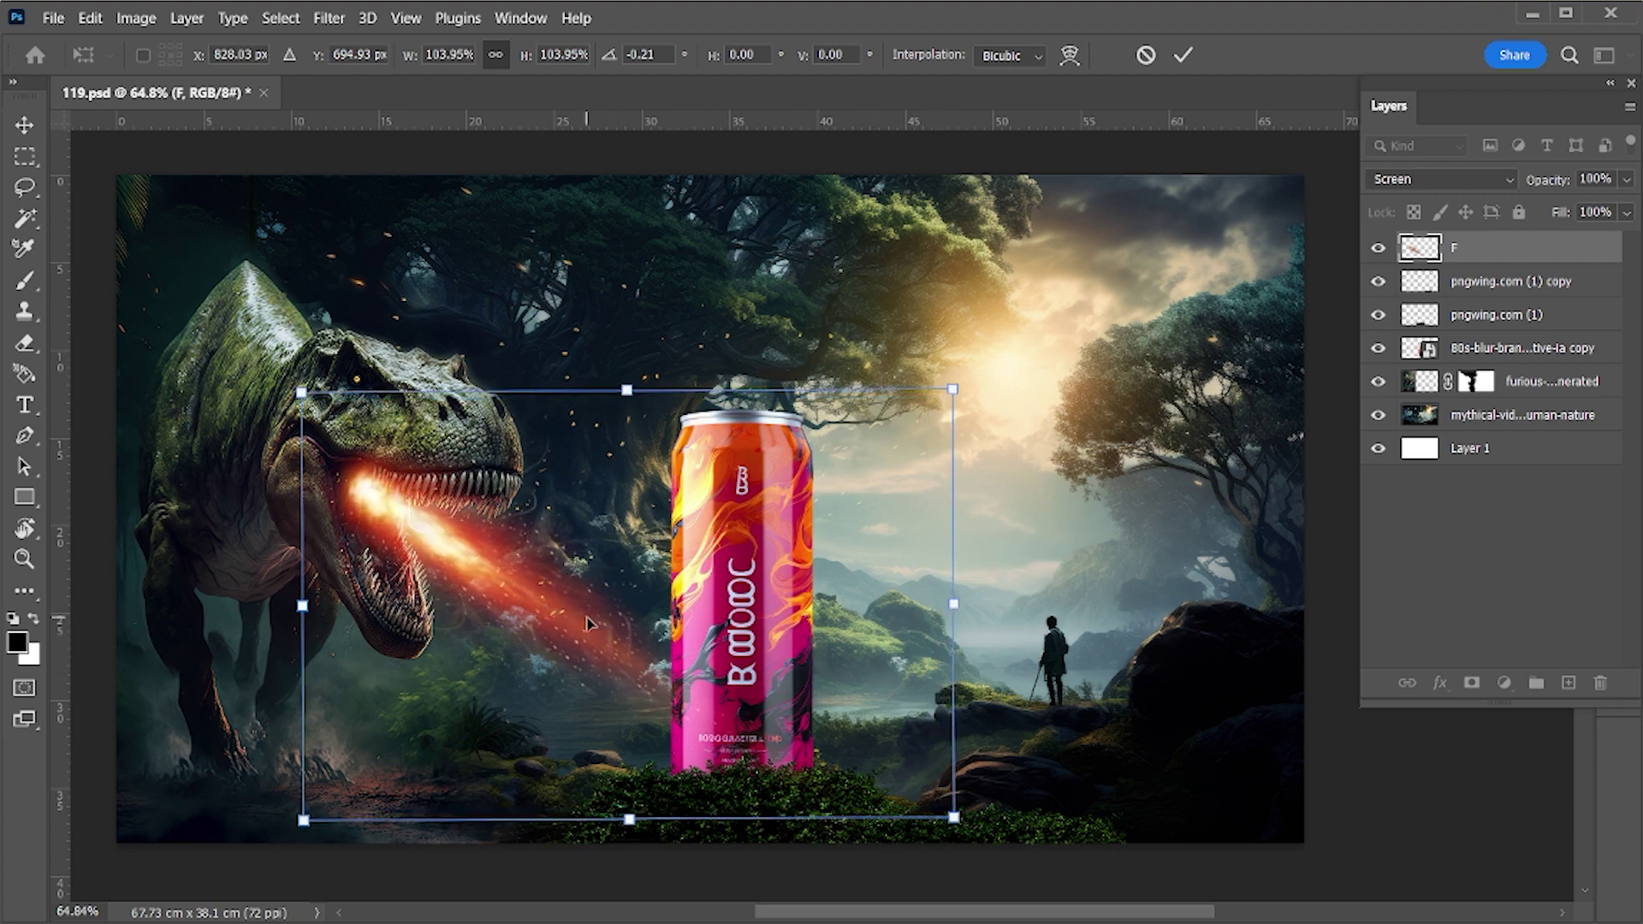
{"action": "left_click_drag", "start_coordinate": [588, 623], "coordinate": [583, 632]}
{"action": "key", "text": "Return"}
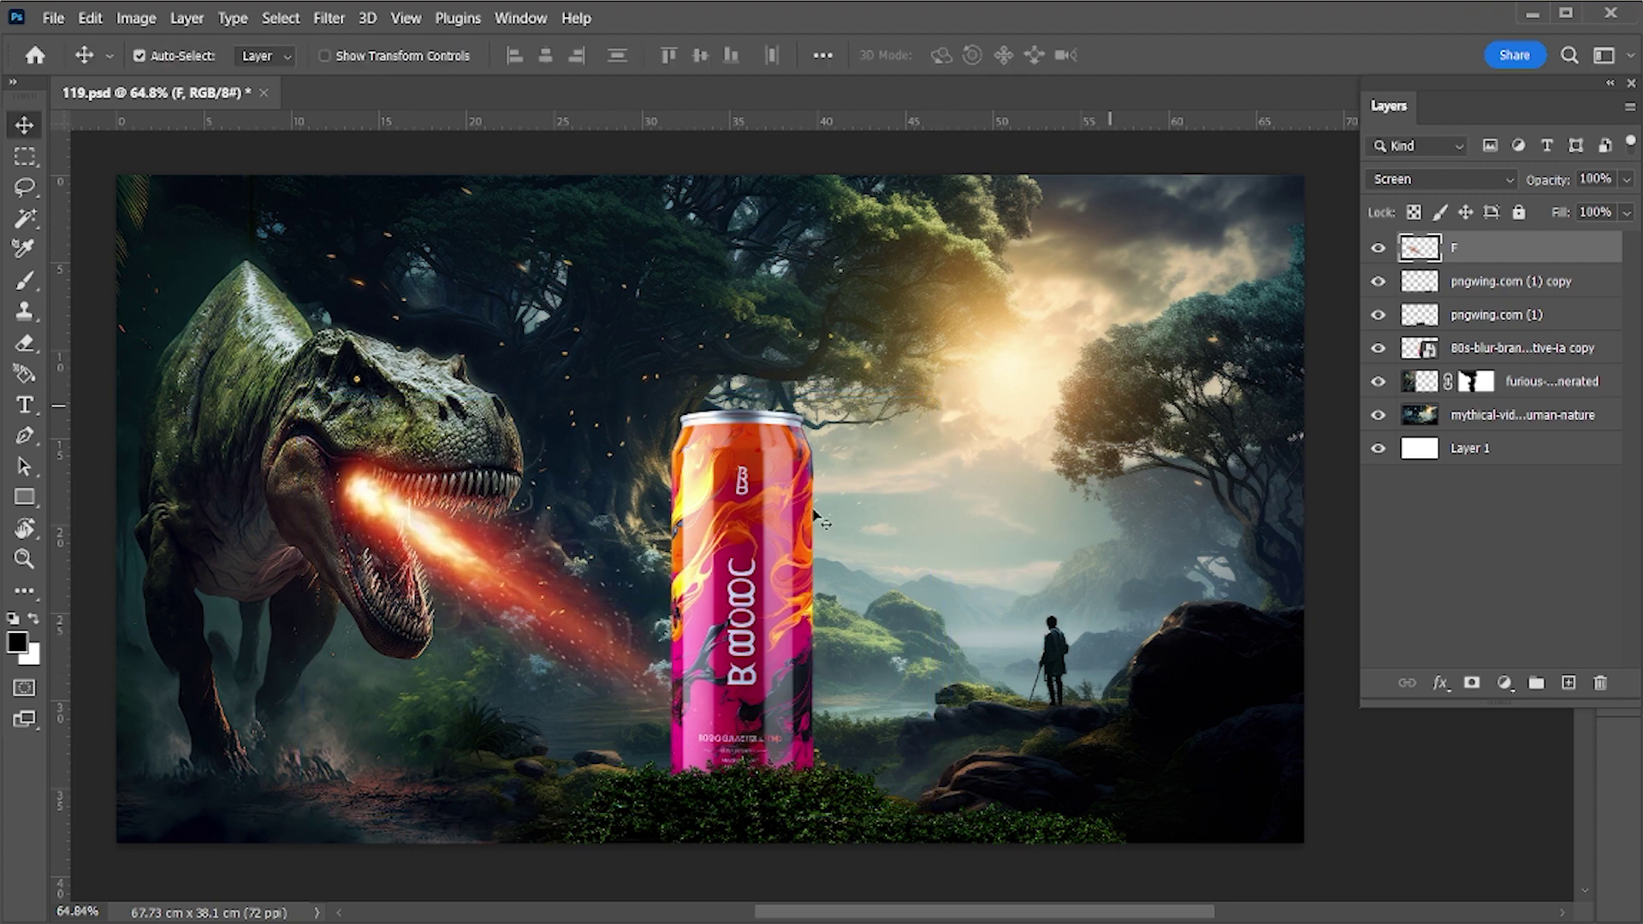
Paint black with an 80 px brush on the T-rex mask over the bluish eye glow
{"action": "left_click", "coordinate": [355, 364]}
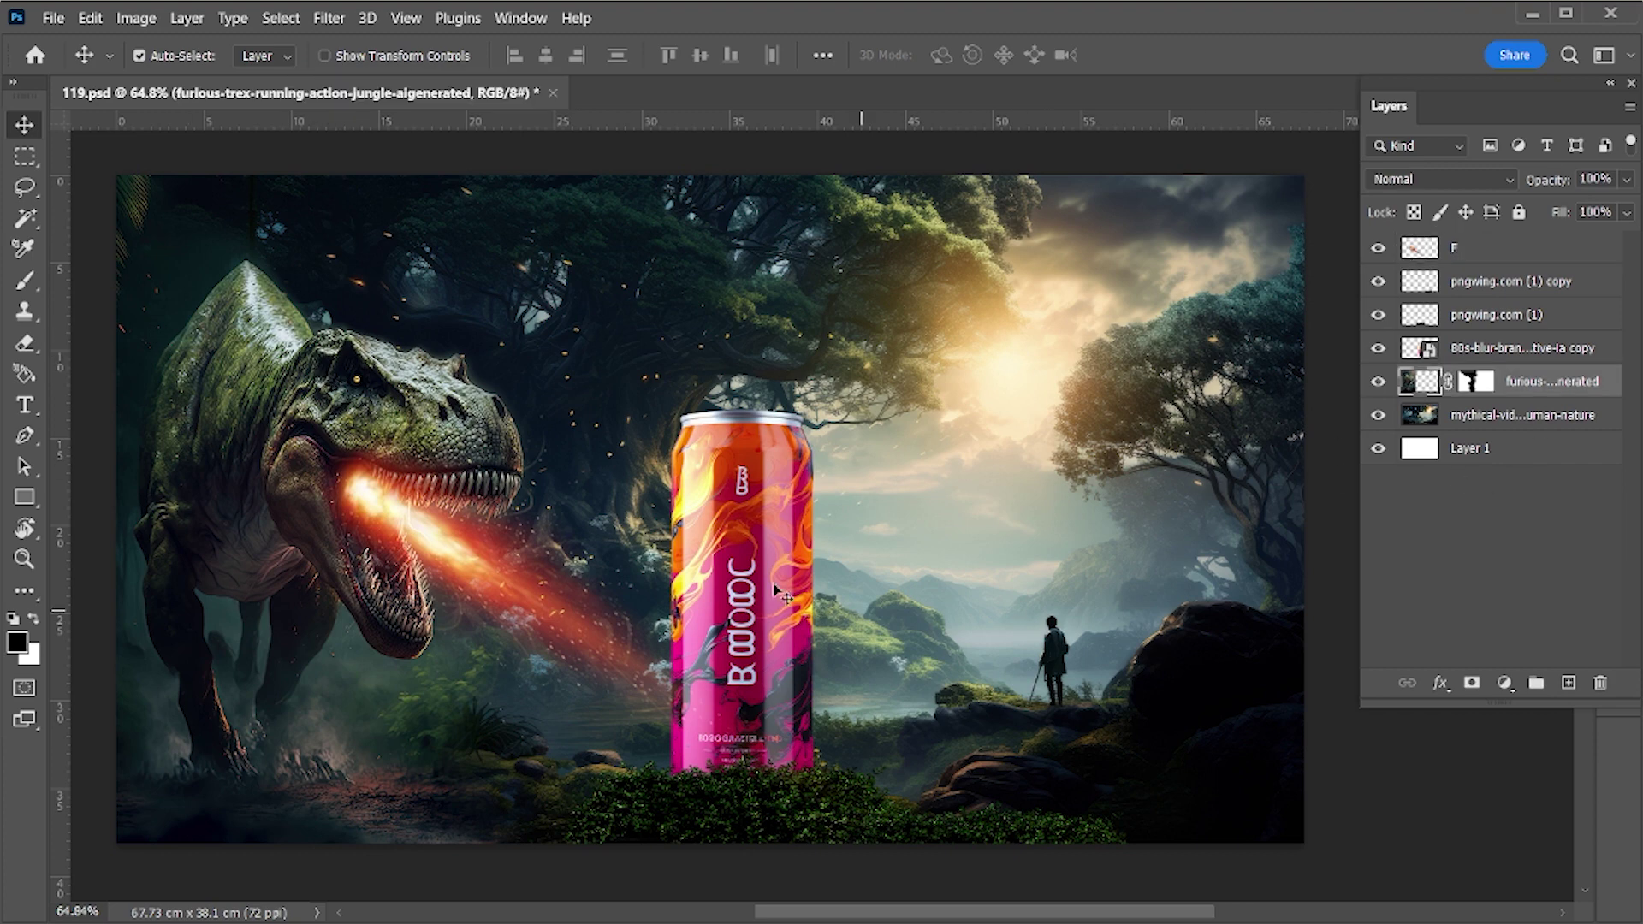
{"action": "key", "text": "b"}
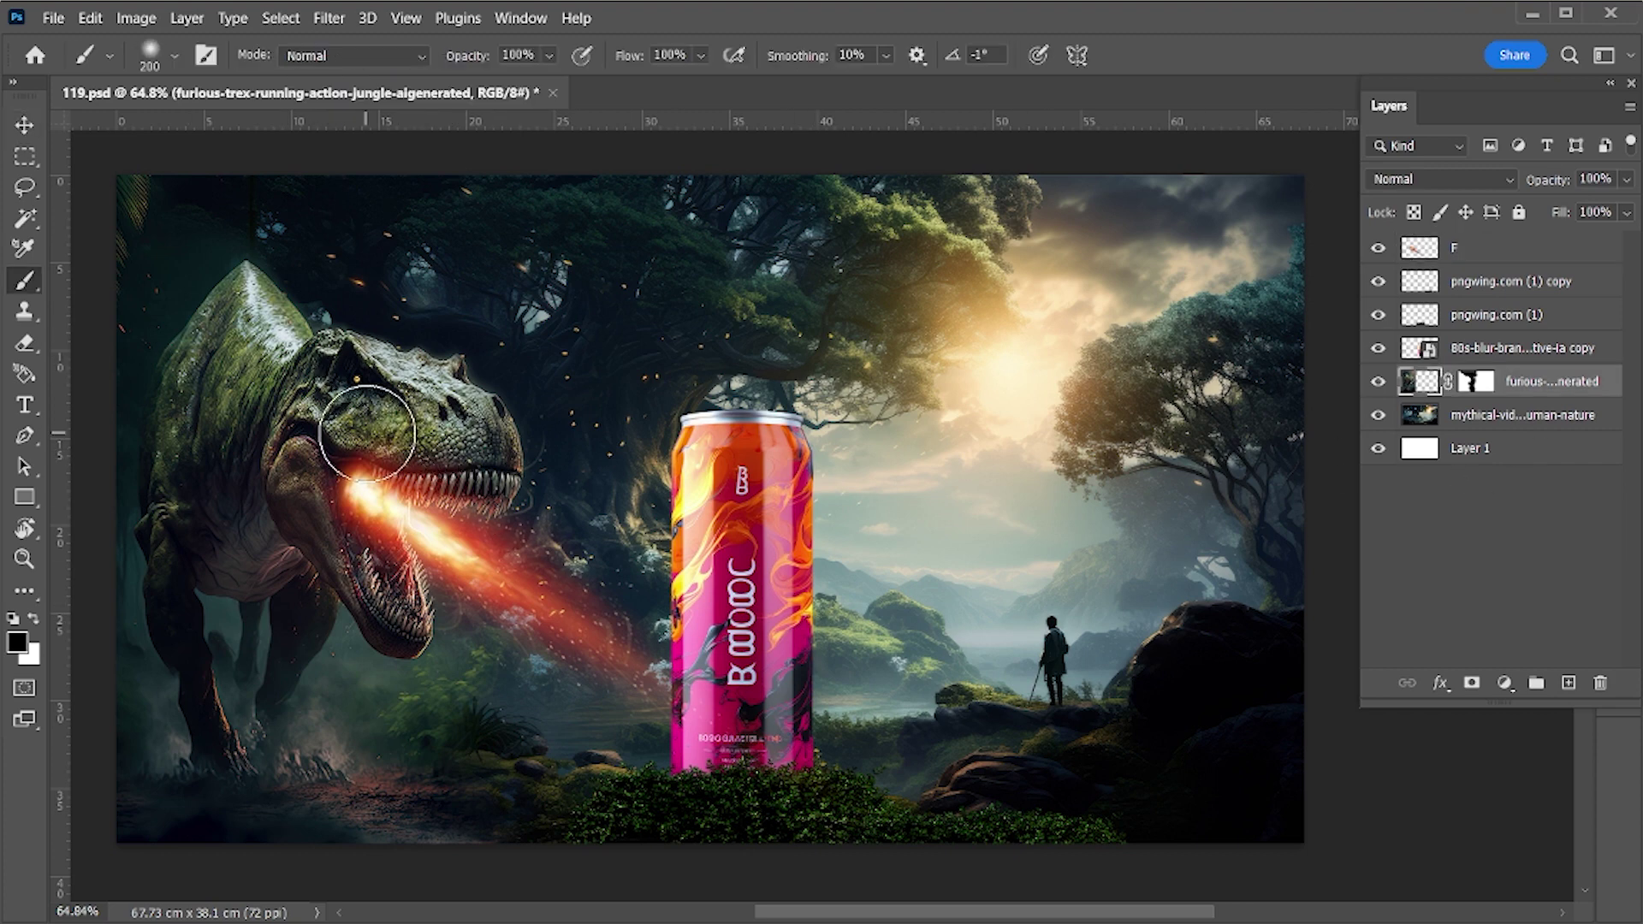
{"action": "key", "text": "bracketleft"}
{"action": "key", "text": "bracketleft"}
{"action": "key", "text": "bracketleft"}
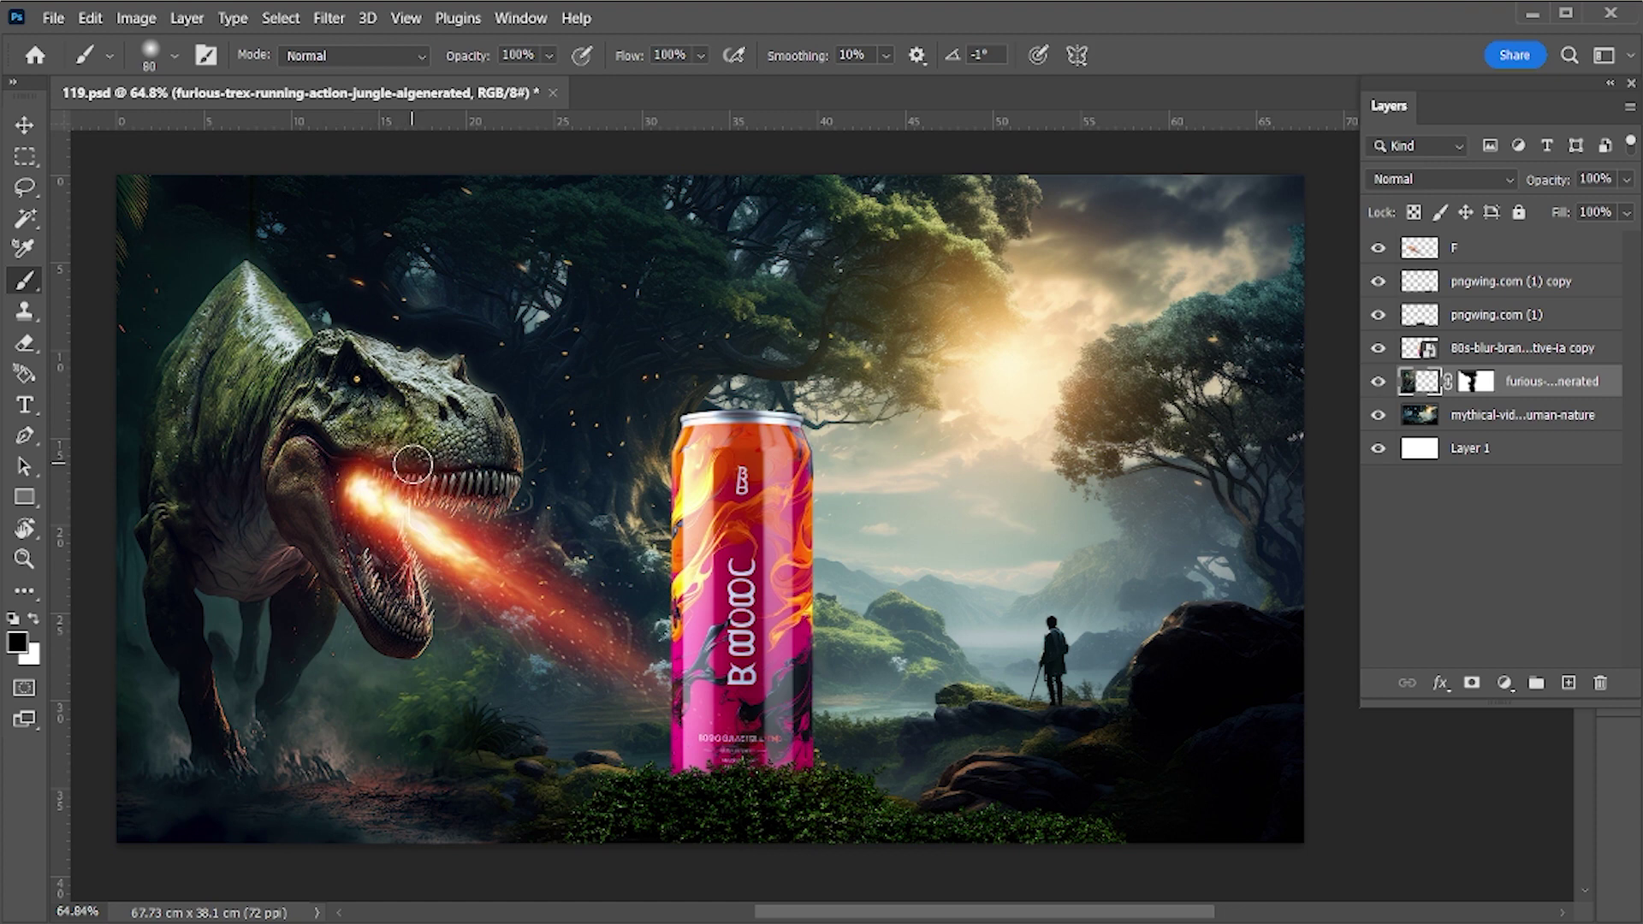
{"action": "key", "text": "x"}
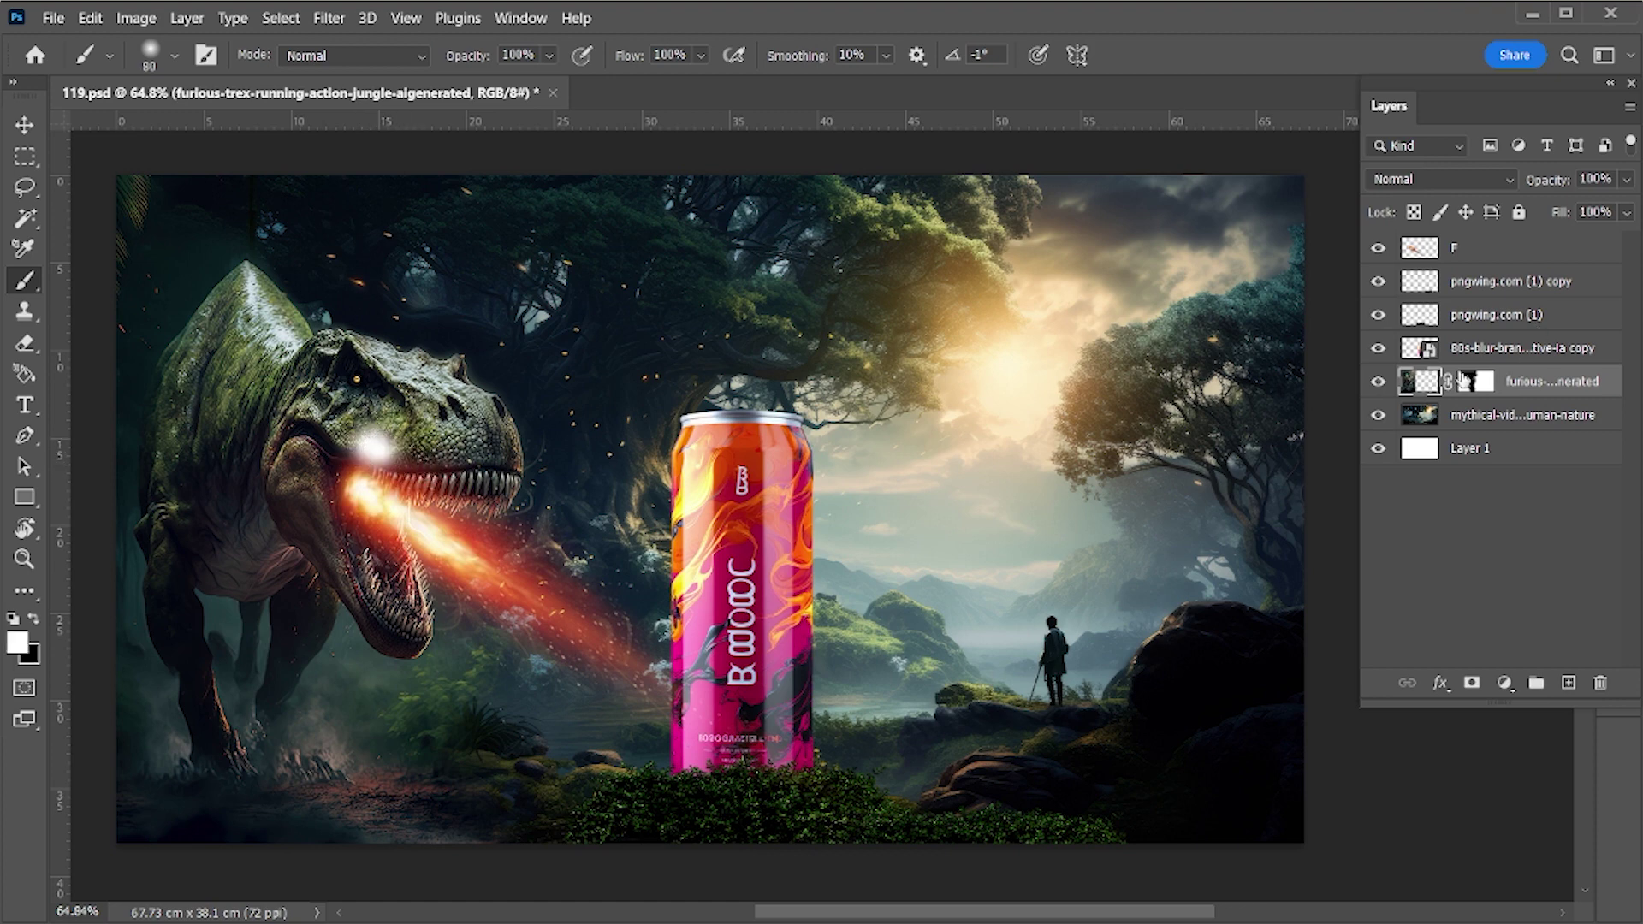
{"action": "key", "text": "ctrl+z"}
{"action": "left_click", "coordinate": [1474, 381]}
{"action": "key", "text": "x"}
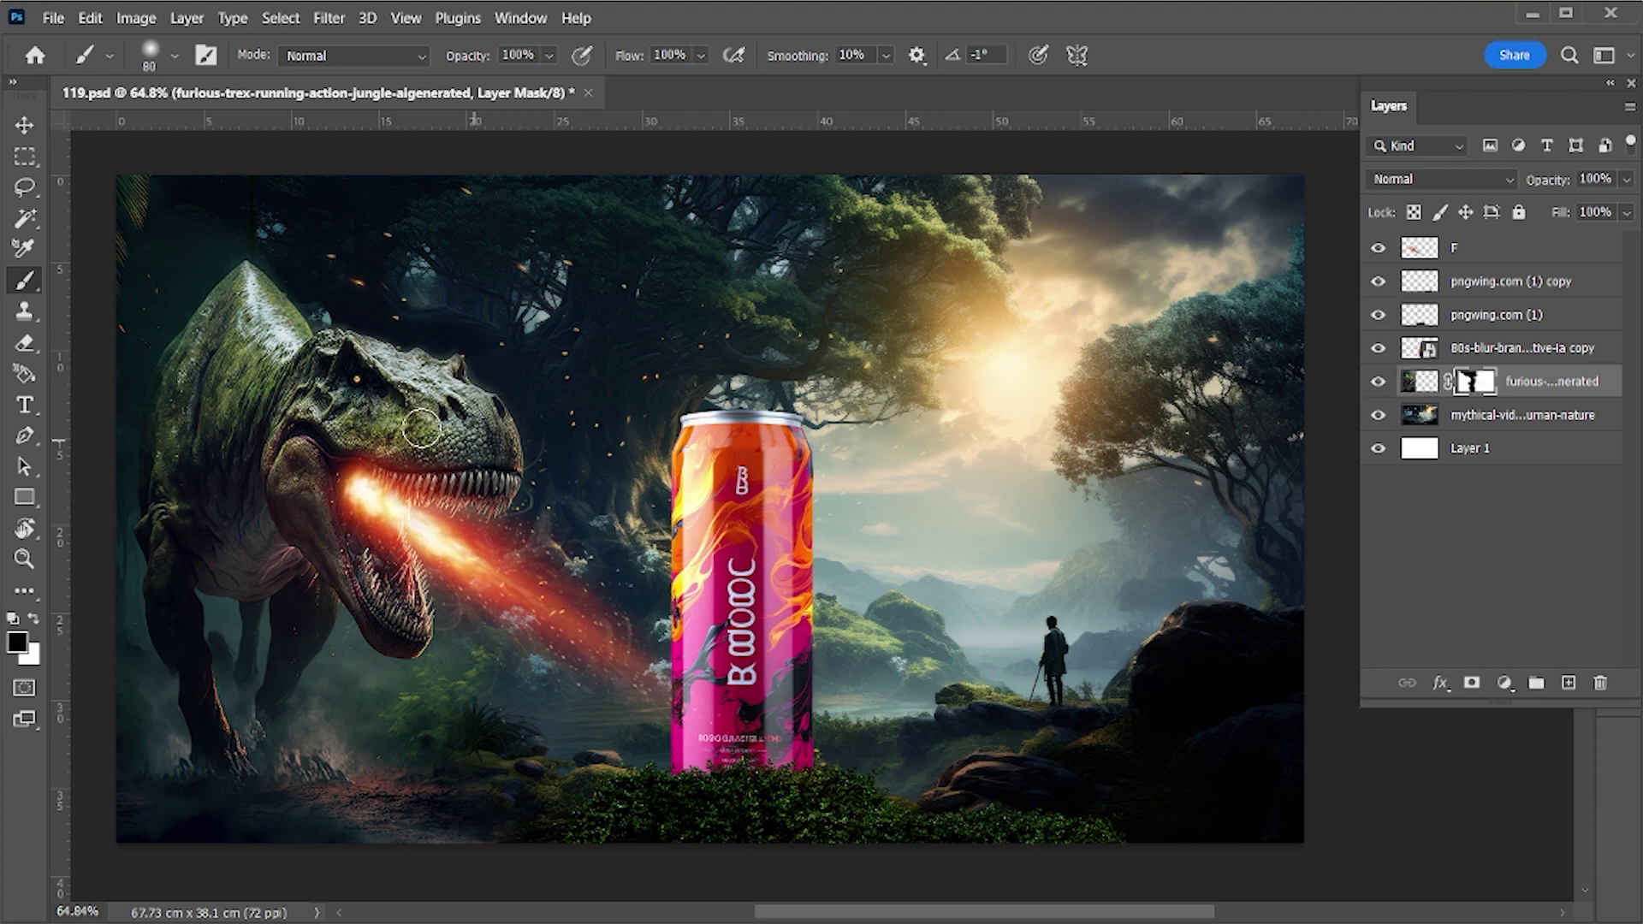
{"action": "left_click_drag", "start_coordinate": [372, 455], "coordinate": [374, 459]}
{"action": "key", "text": "x"}
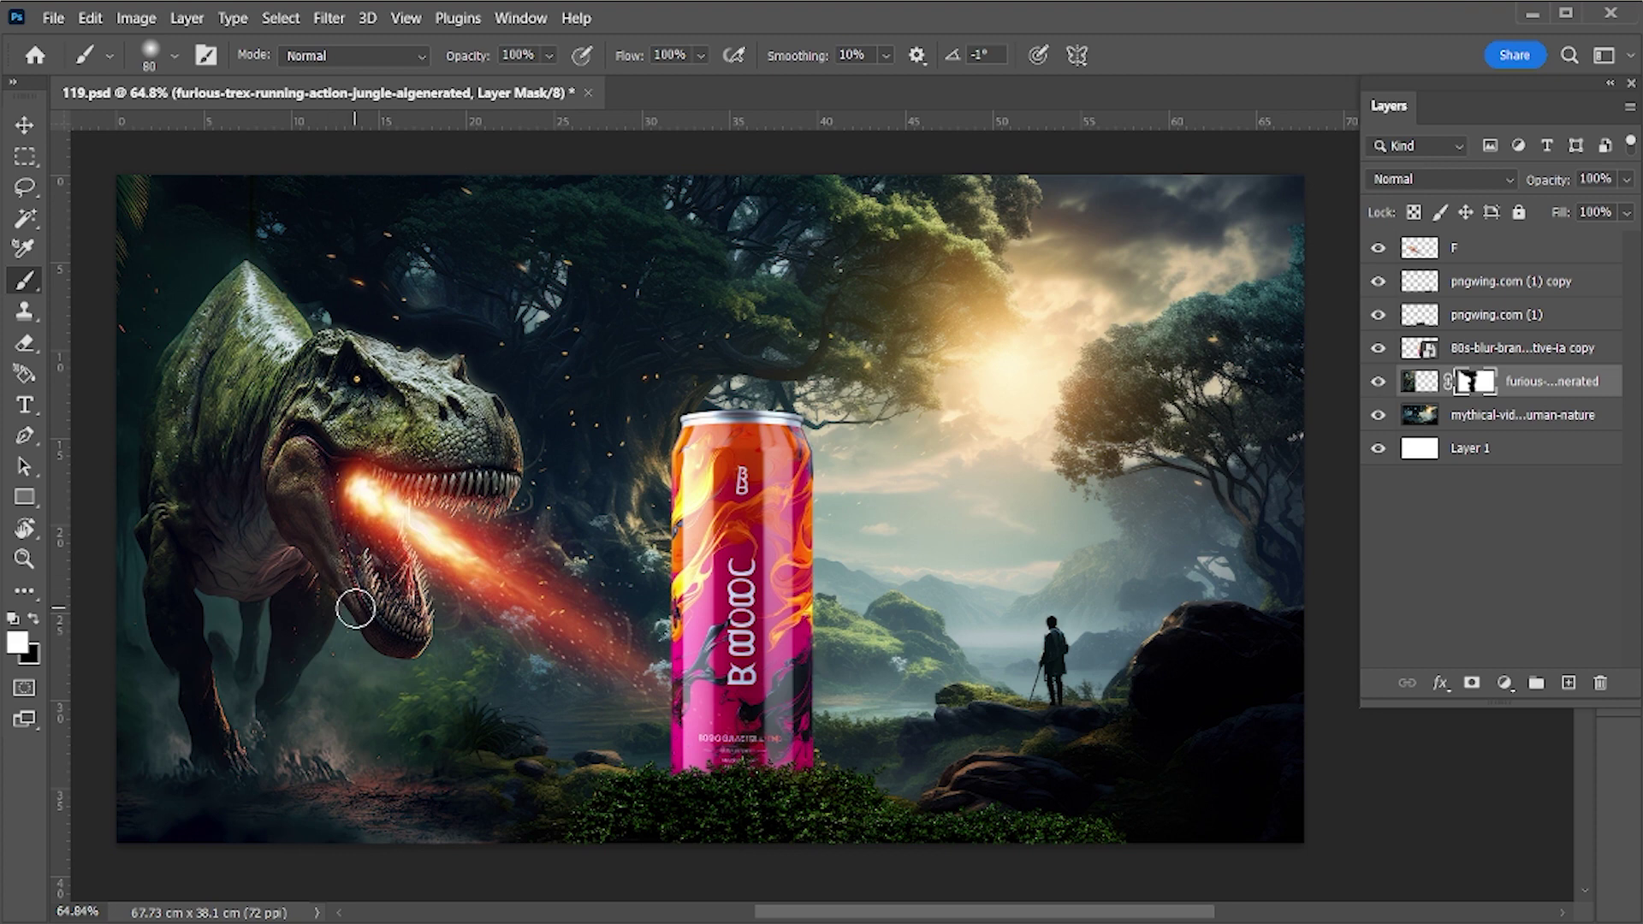
Scale flame layer F to about 110% and shift it slightly left and down
{"action": "key", "text": "v"}
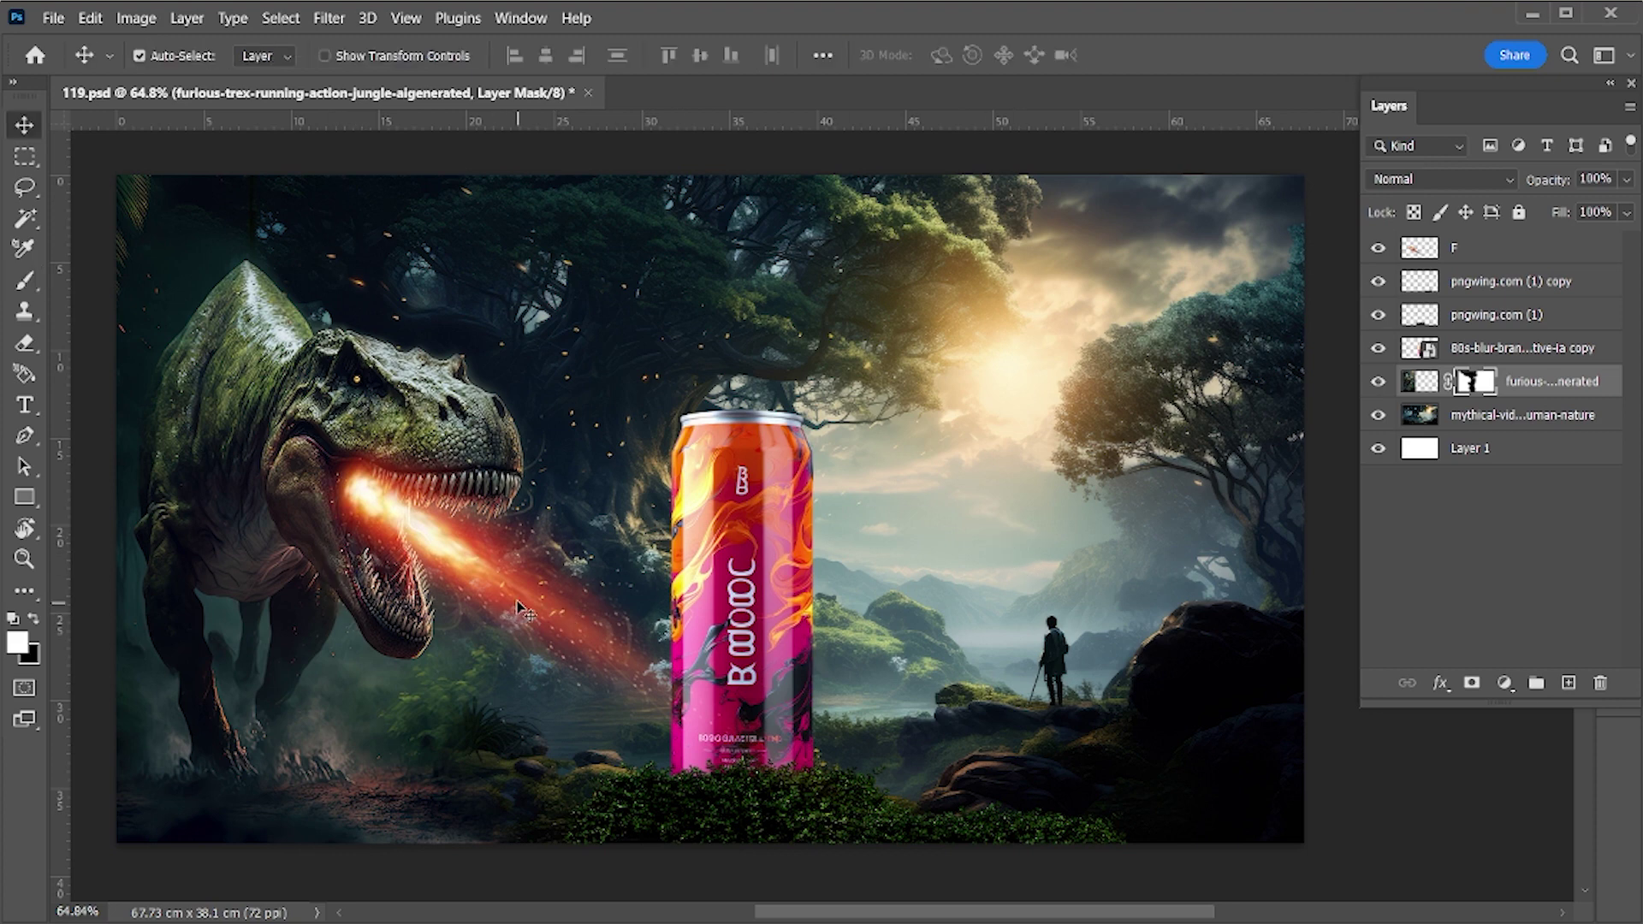
{"action": "left_click", "coordinate": [518, 608]}
{"action": "key", "text": "ctrl+t"}
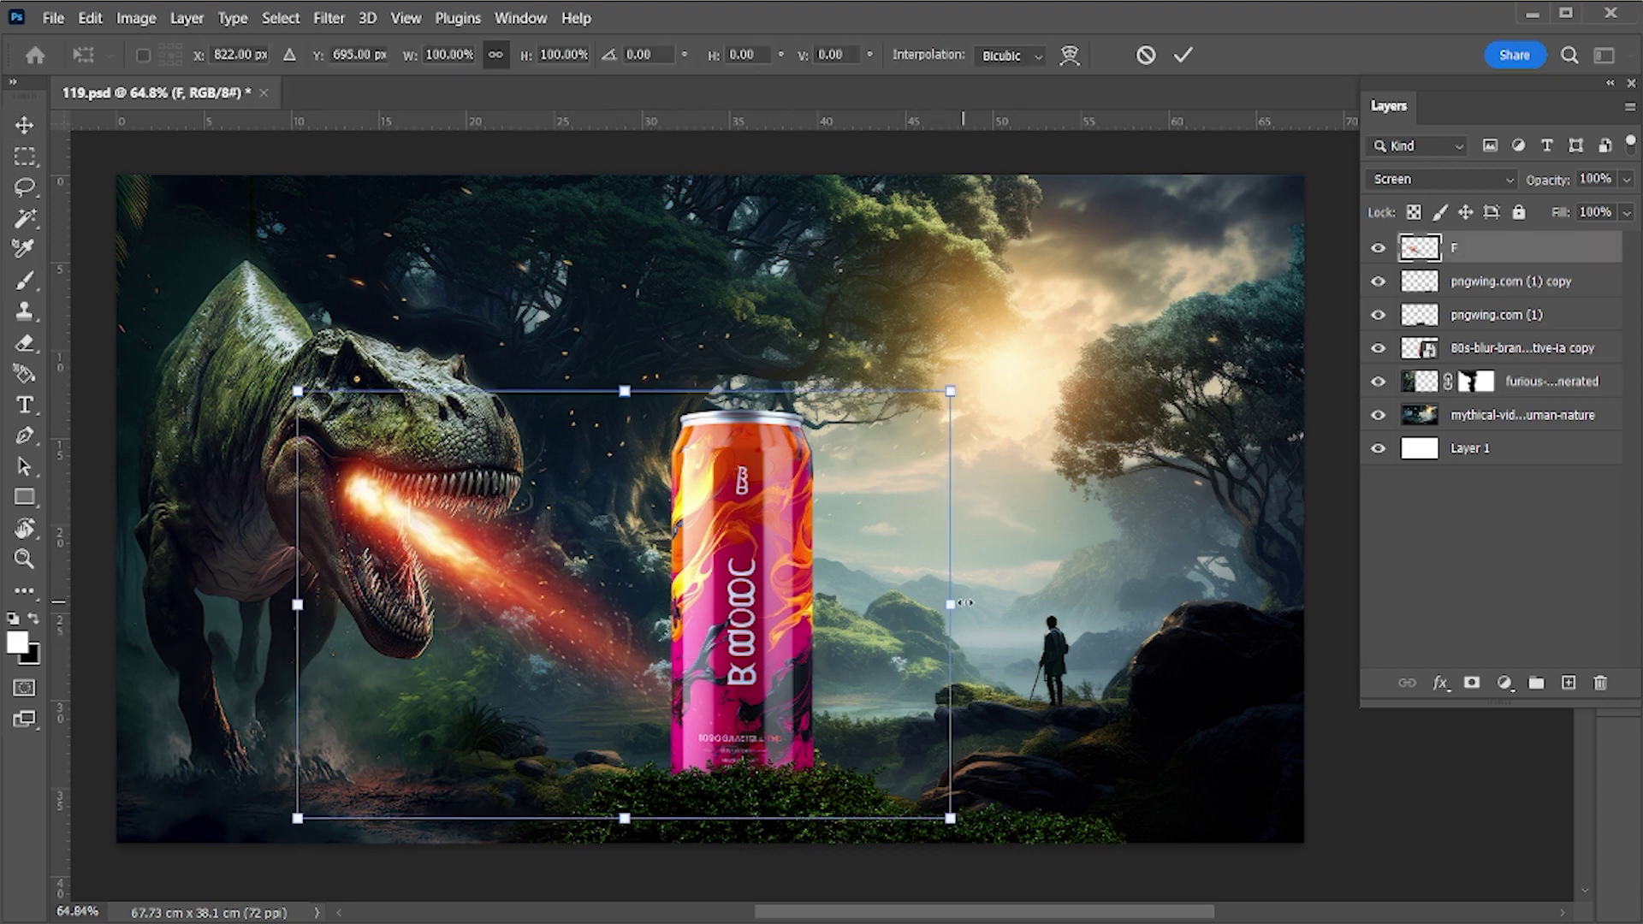
{"action": "left_click_drag", "start_coordinate": [965, 604], "coordinate": [1038, 618]}
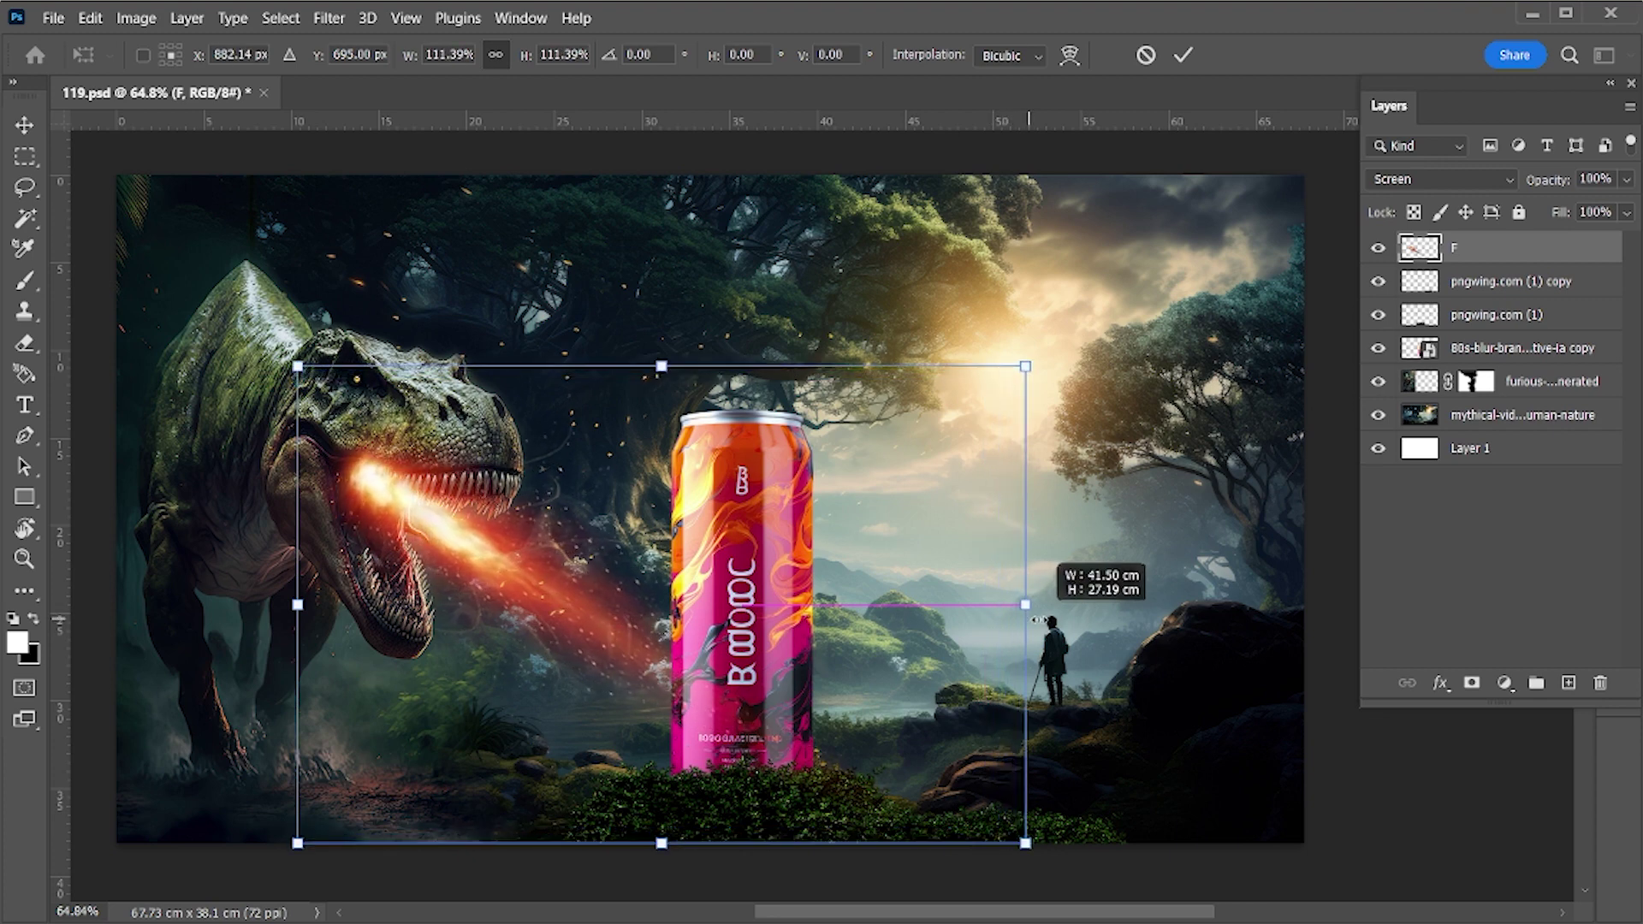
{"action": "left_click_drag", "start_coordinate": [1038, 618], "coordinate": [1028, 620]}
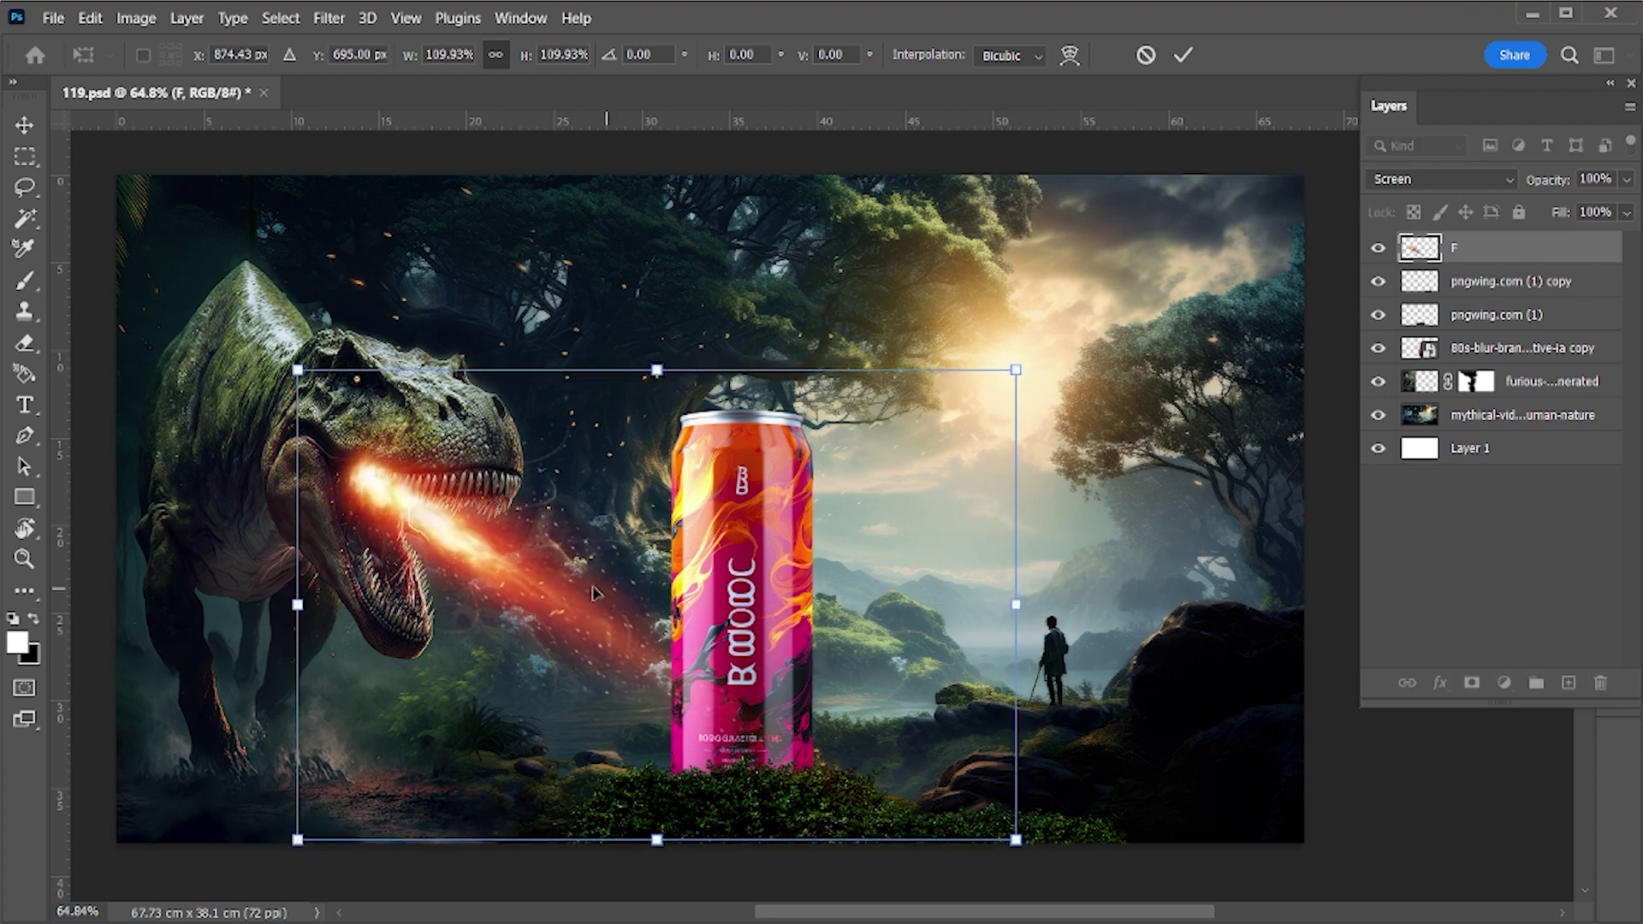
{"action": "left_click_drag", "start_coordinate": [514, 594], "coordinate": [508, 620]}
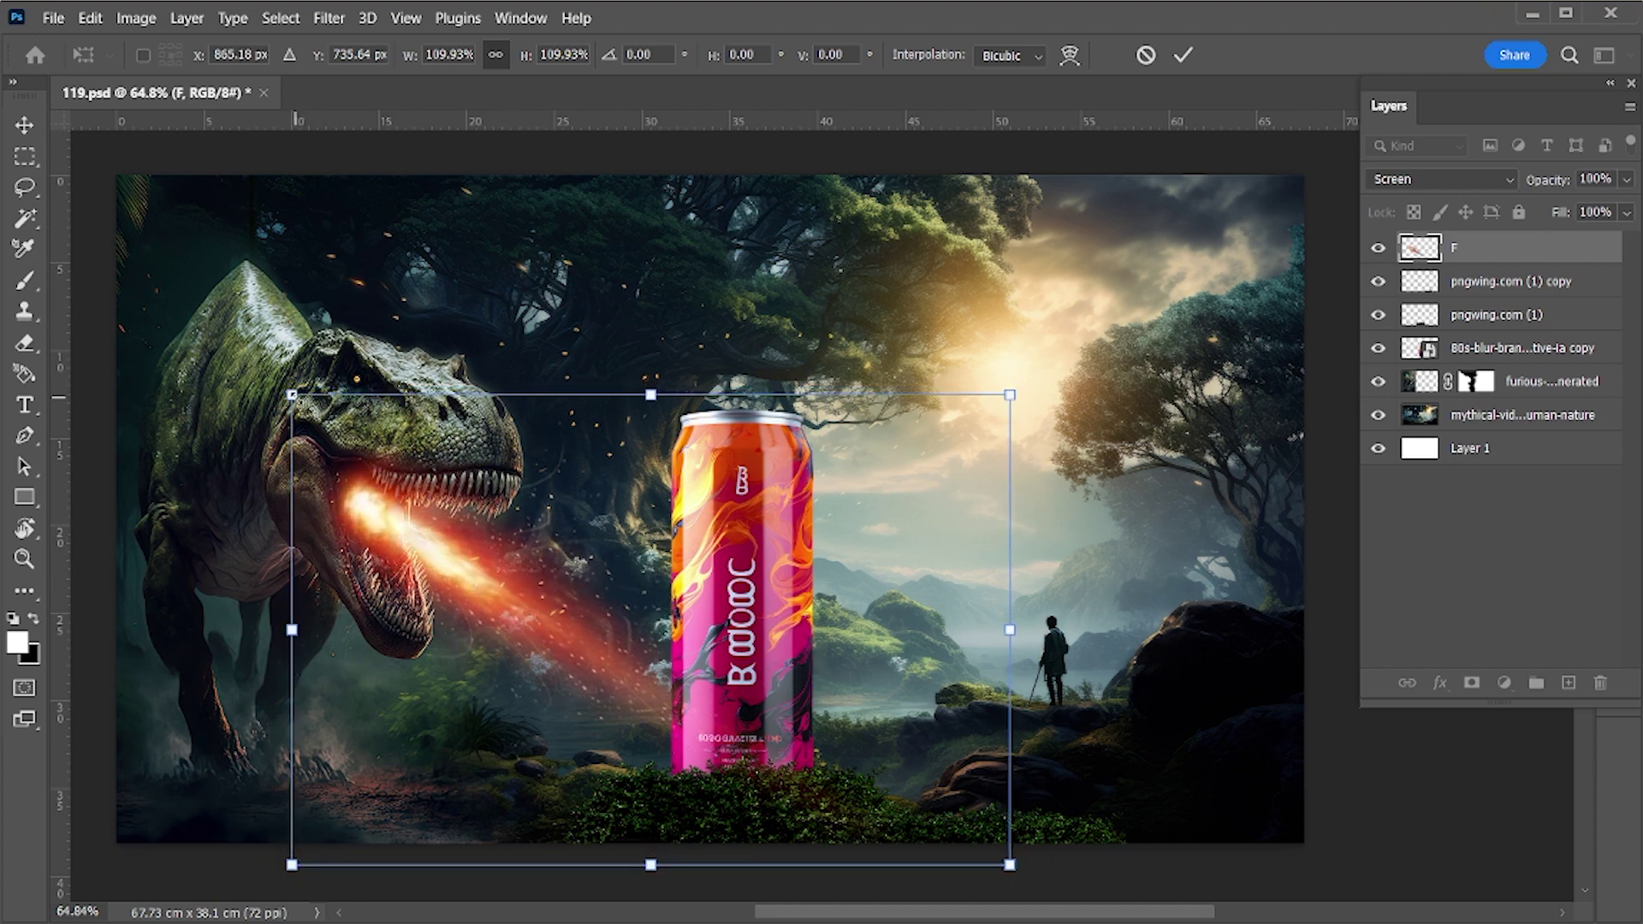
{"action": "left_click_drag", "start_coordinate": [292, 396], "coordinate": [298, 399]}
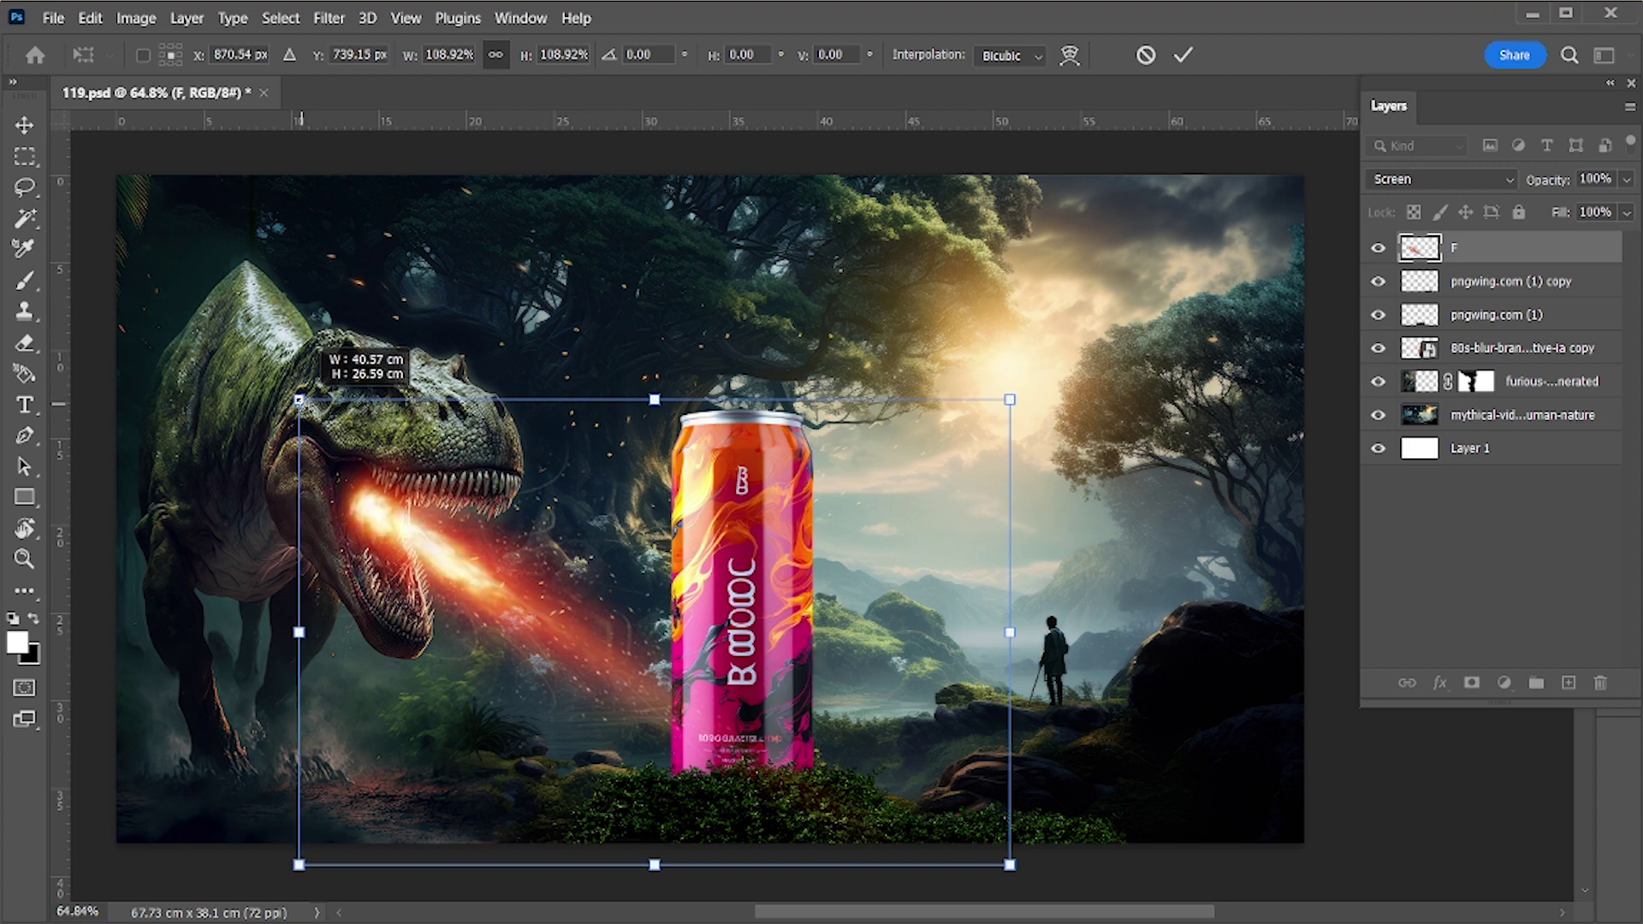
{"action": "key", "text": "Return"}
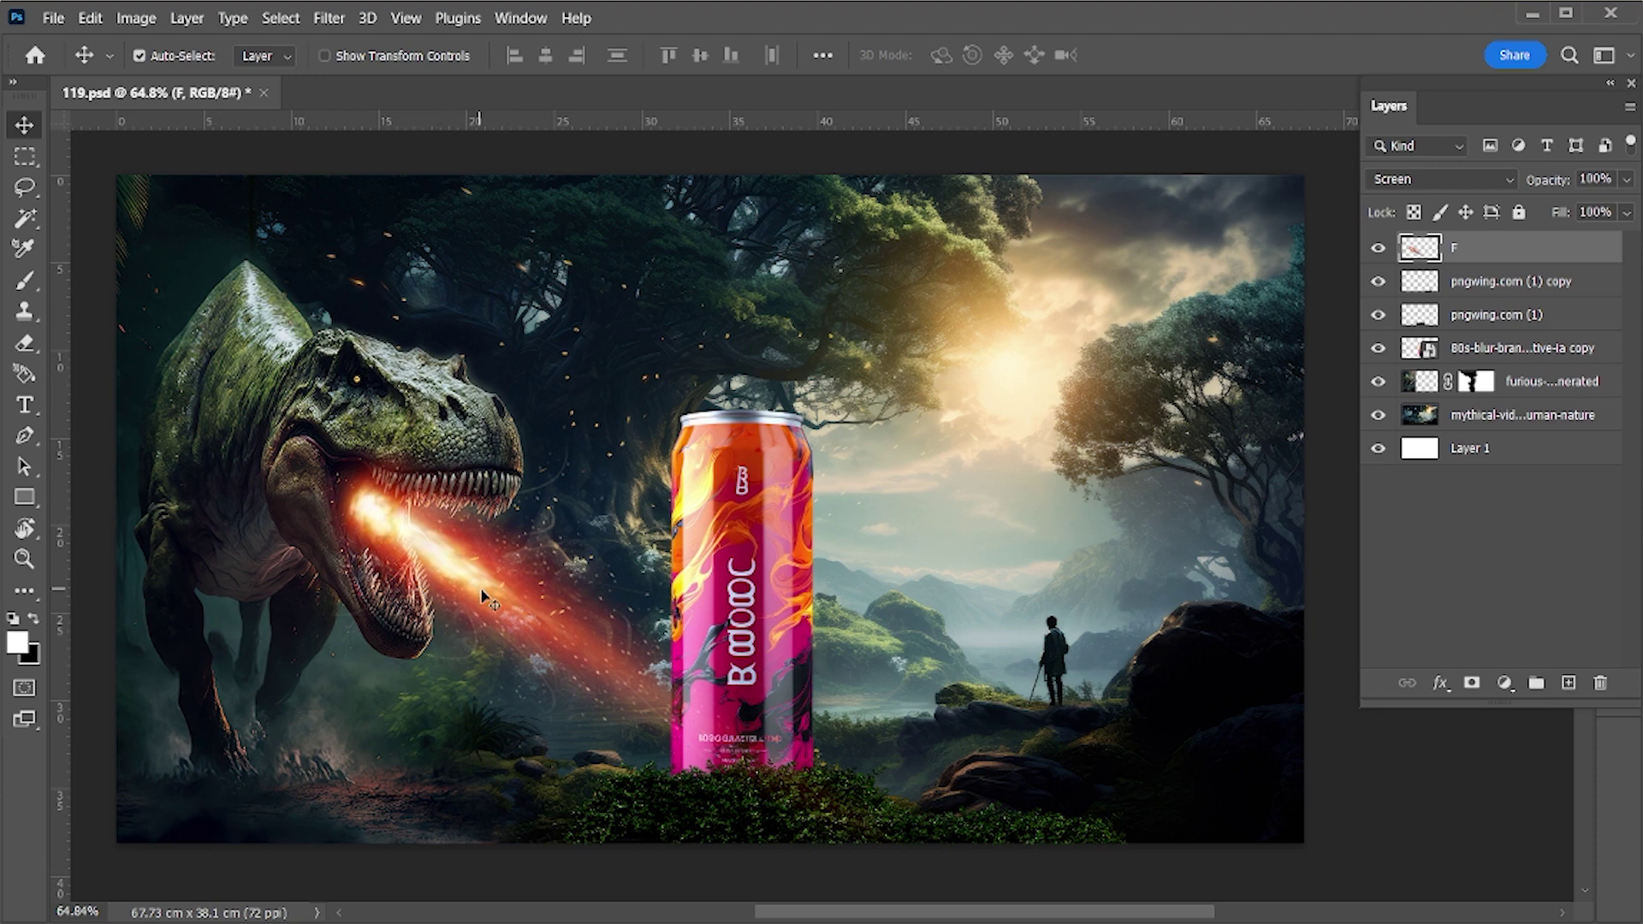
Shrink the fire beam to about 94% and realign it with the T-rex's jaws
{"action": "left_click_drag", "start_coordinate": [481, 597], "coordinate": [494, 604]}
{"action": "key", "text": "ctrl"}
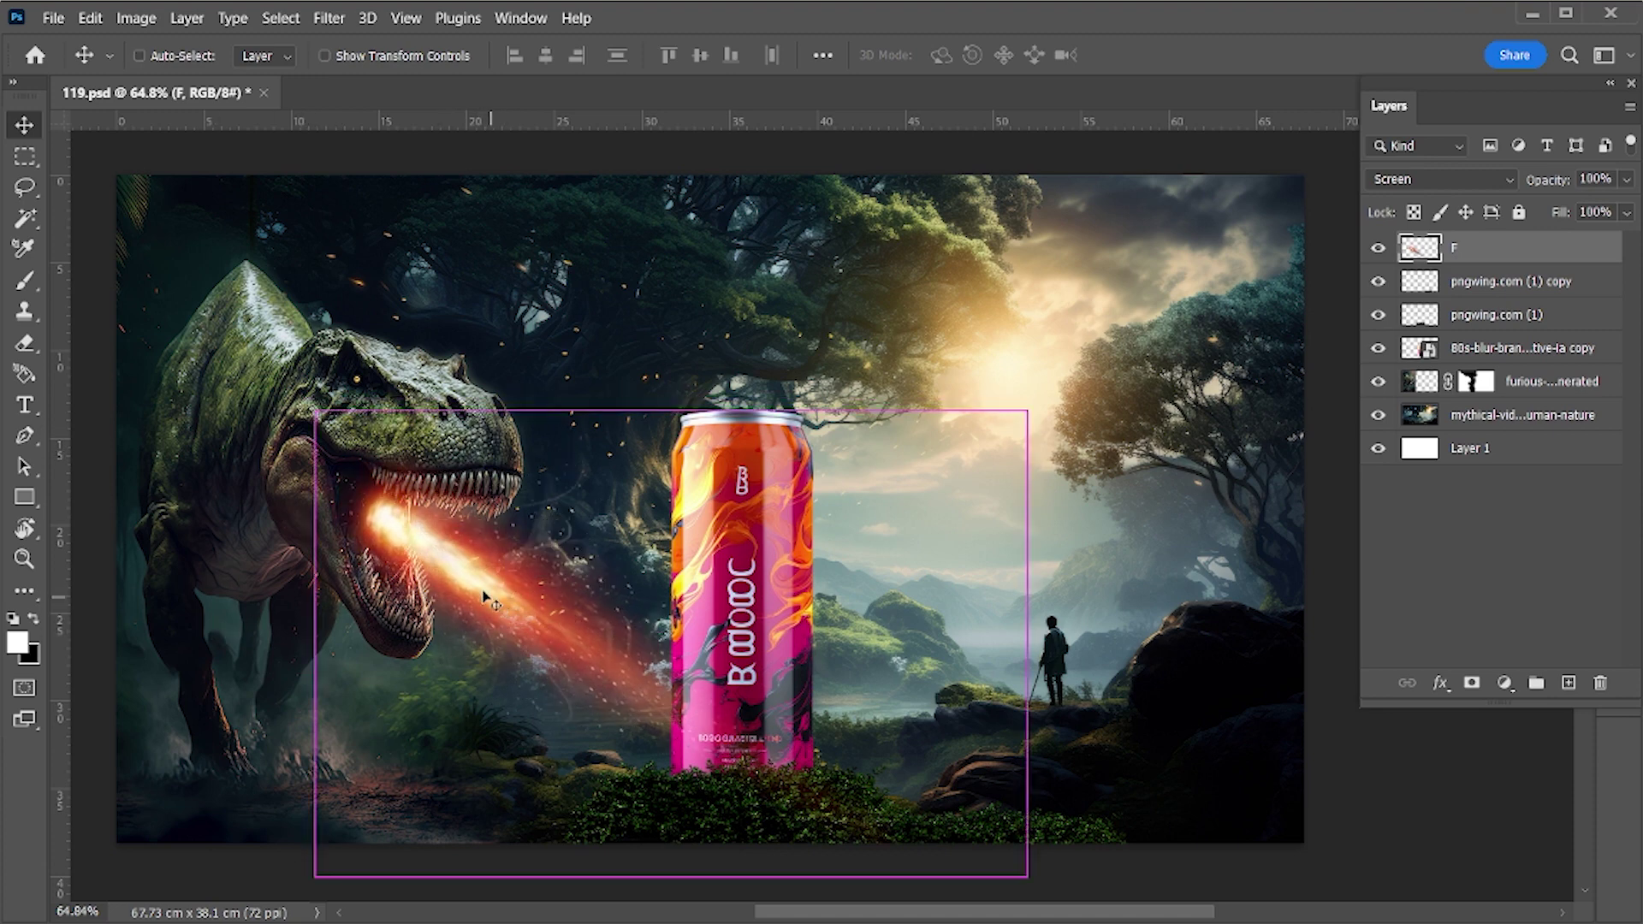
{"action": "key", "text": "ctrl+t"}
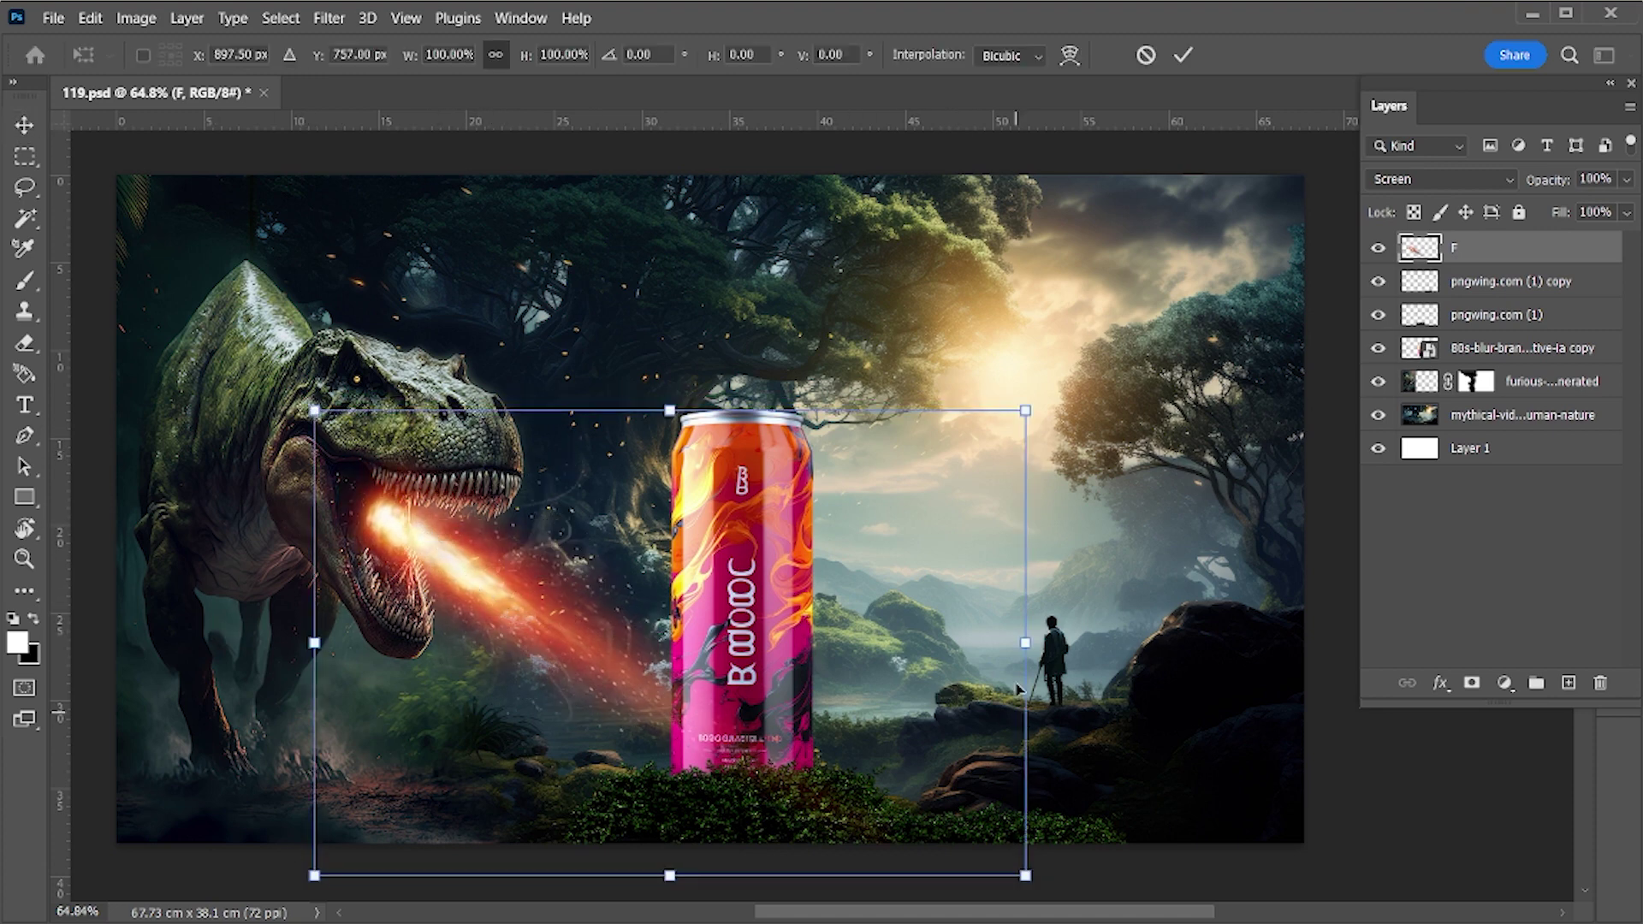
{"action": "left_click_drag", "start_coordinate": [1026, 643], "coordinate": [984, 639]}
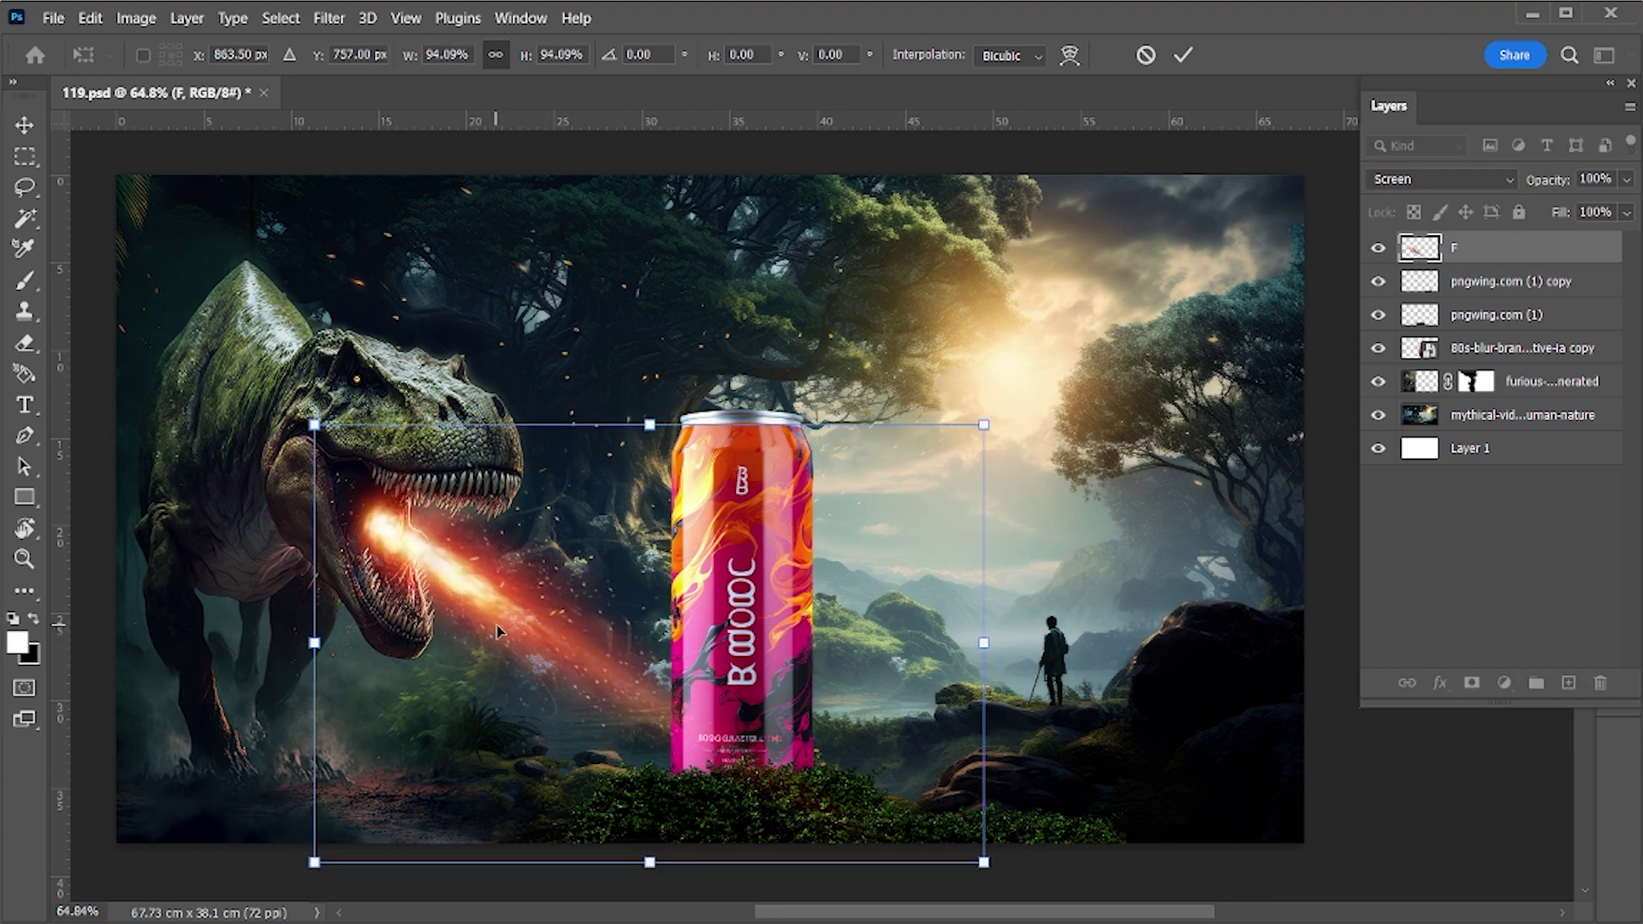
{"action": "left_click_drag", "start_coordinate": [494, 617], "coordinate": [482, 604]}
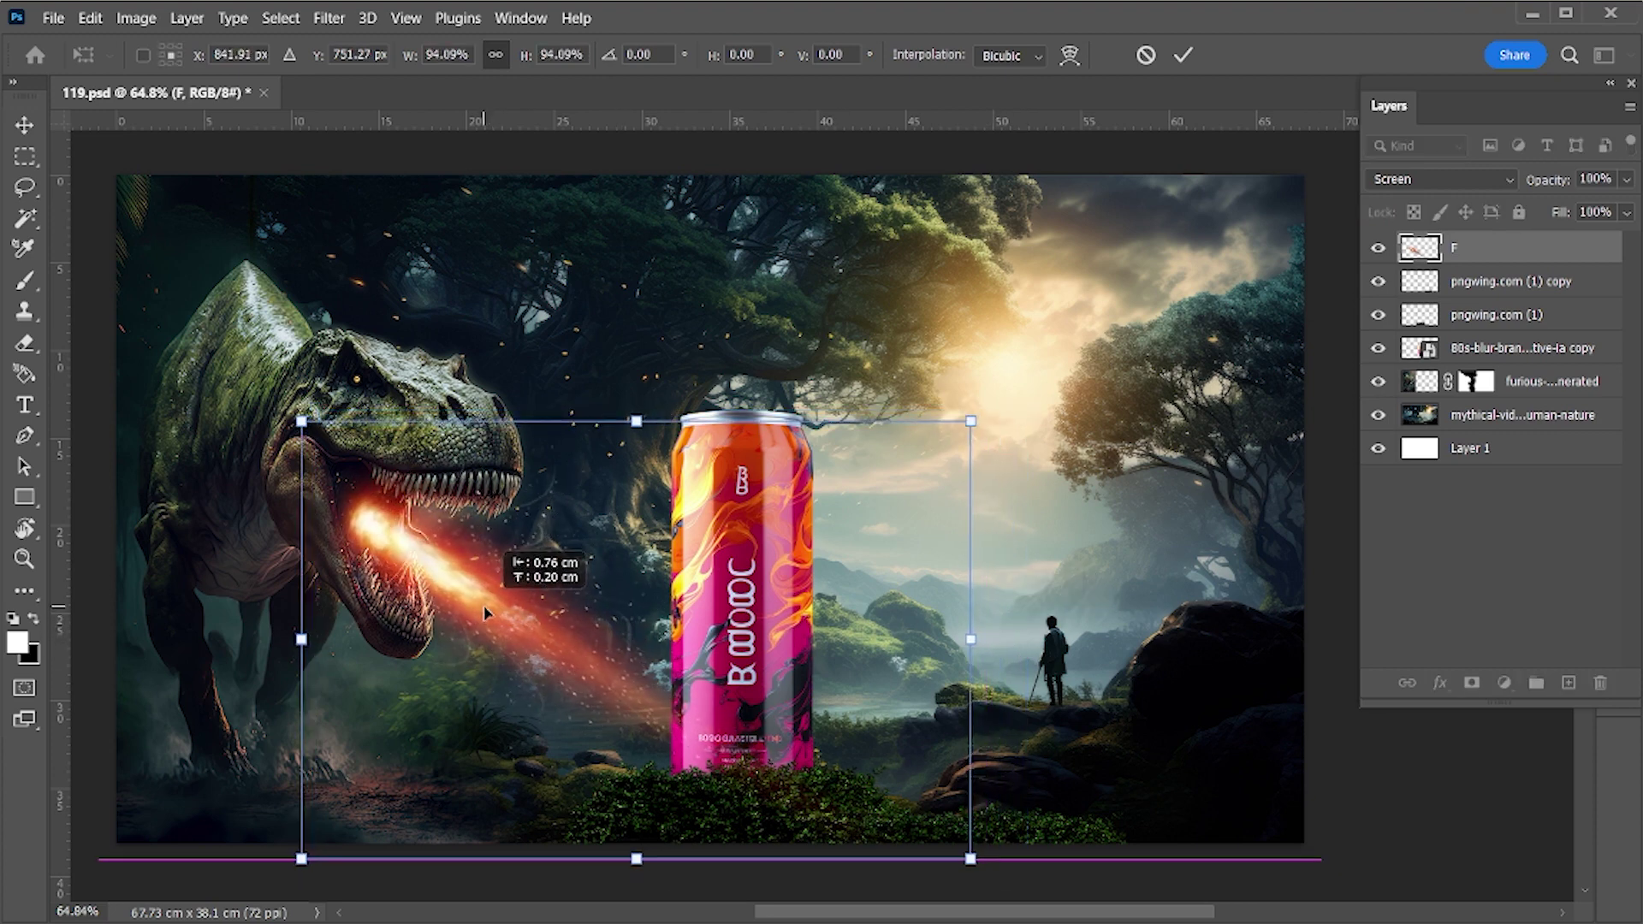
{"action": "key", "text": "Return"}
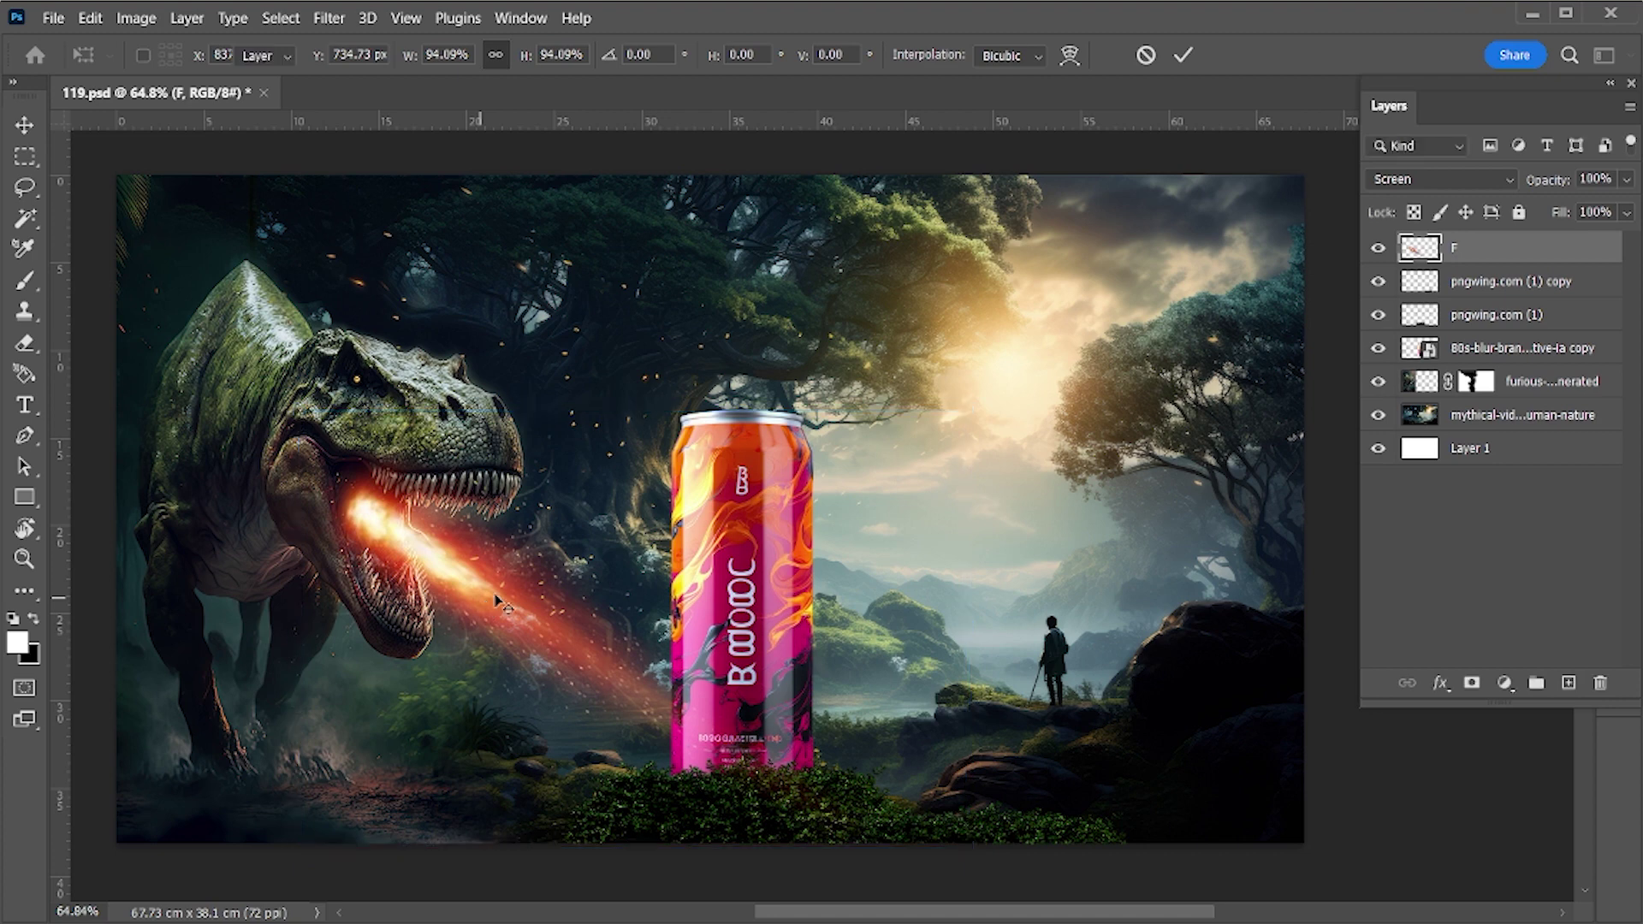
{"action": "left_click", "coordinate": [1475, 381]}
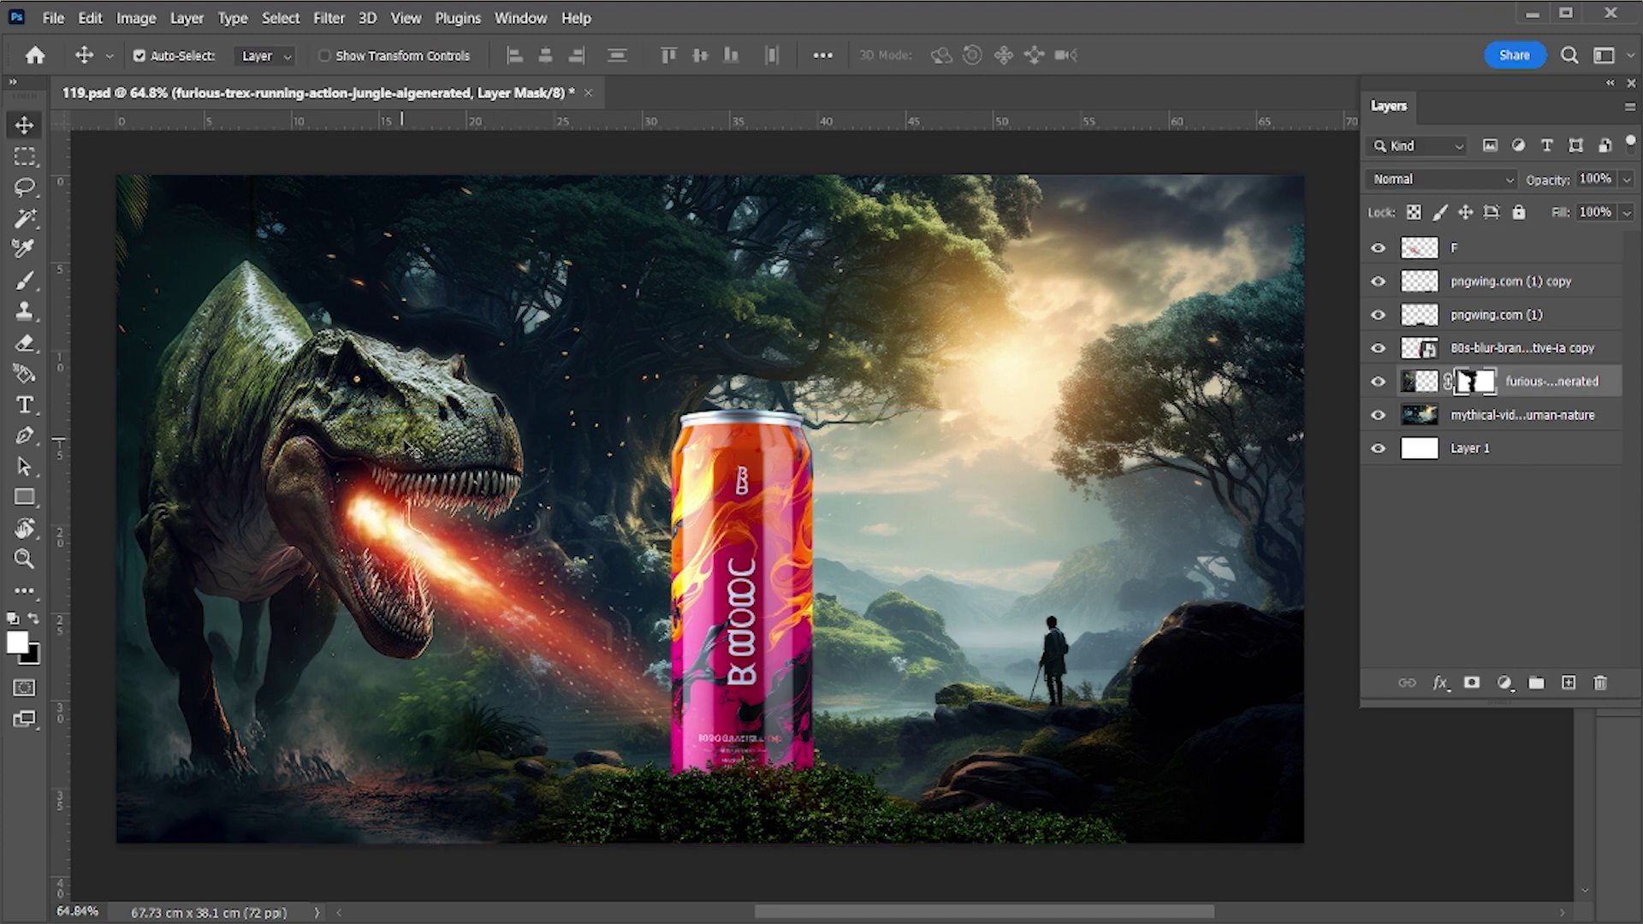
Save the composite and reselect flame layer F with the Move tool
{"action": "key", "text": "b"}
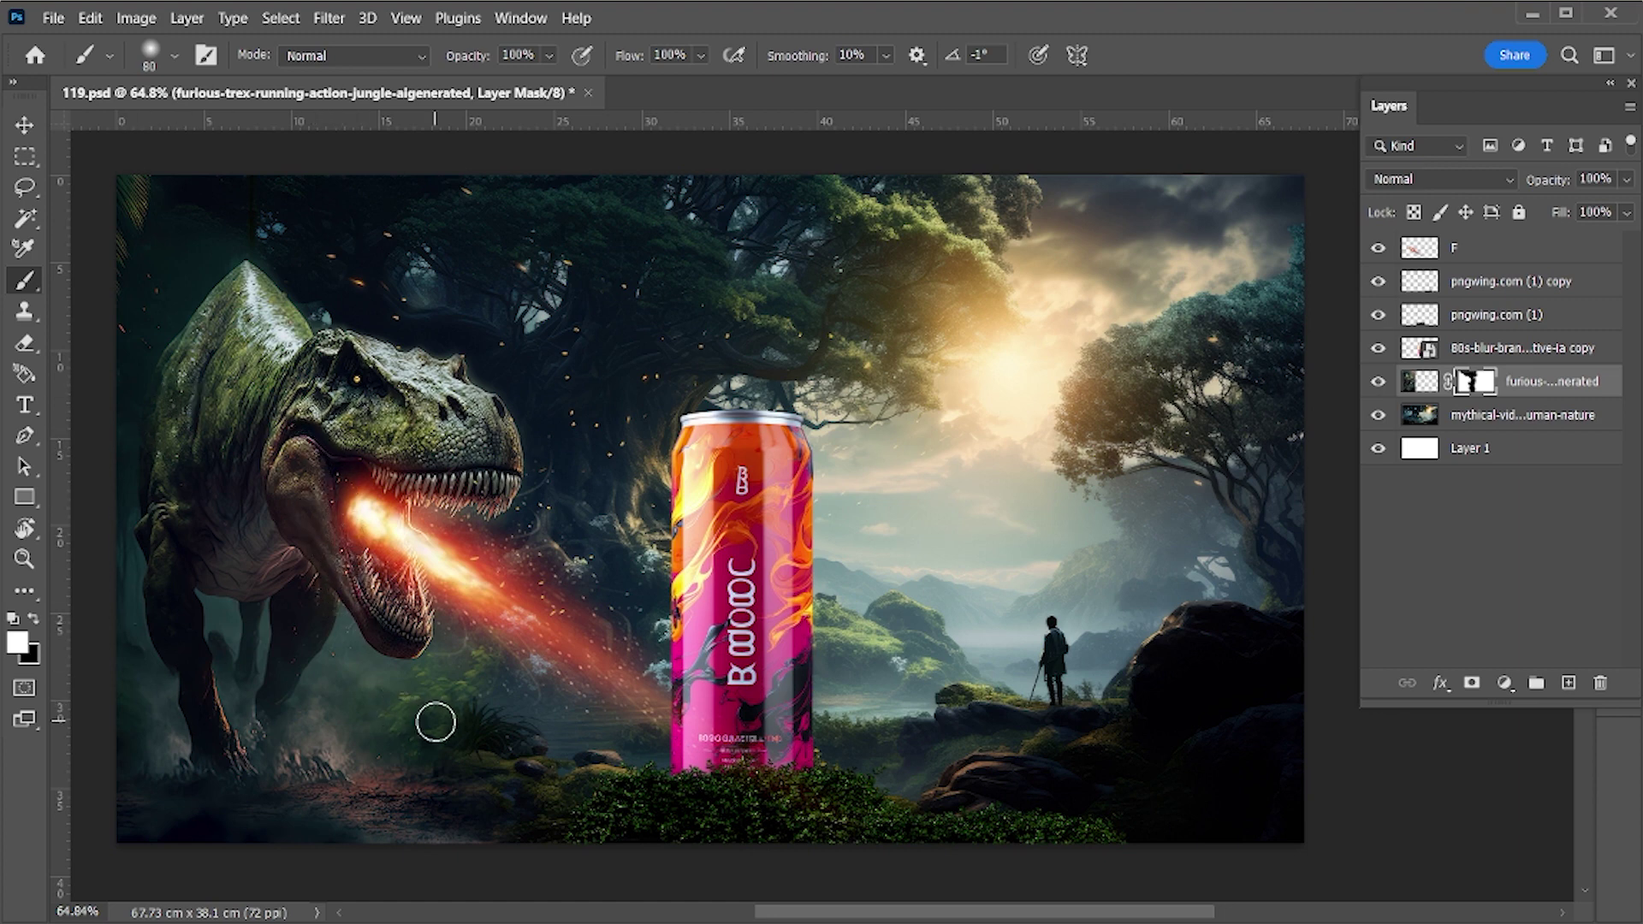
{"action": "key", "text": "ctrl+s"}
{"action": "key", "text": "v"}
{"action": "left_click", "coordinate": [1512, 248]}
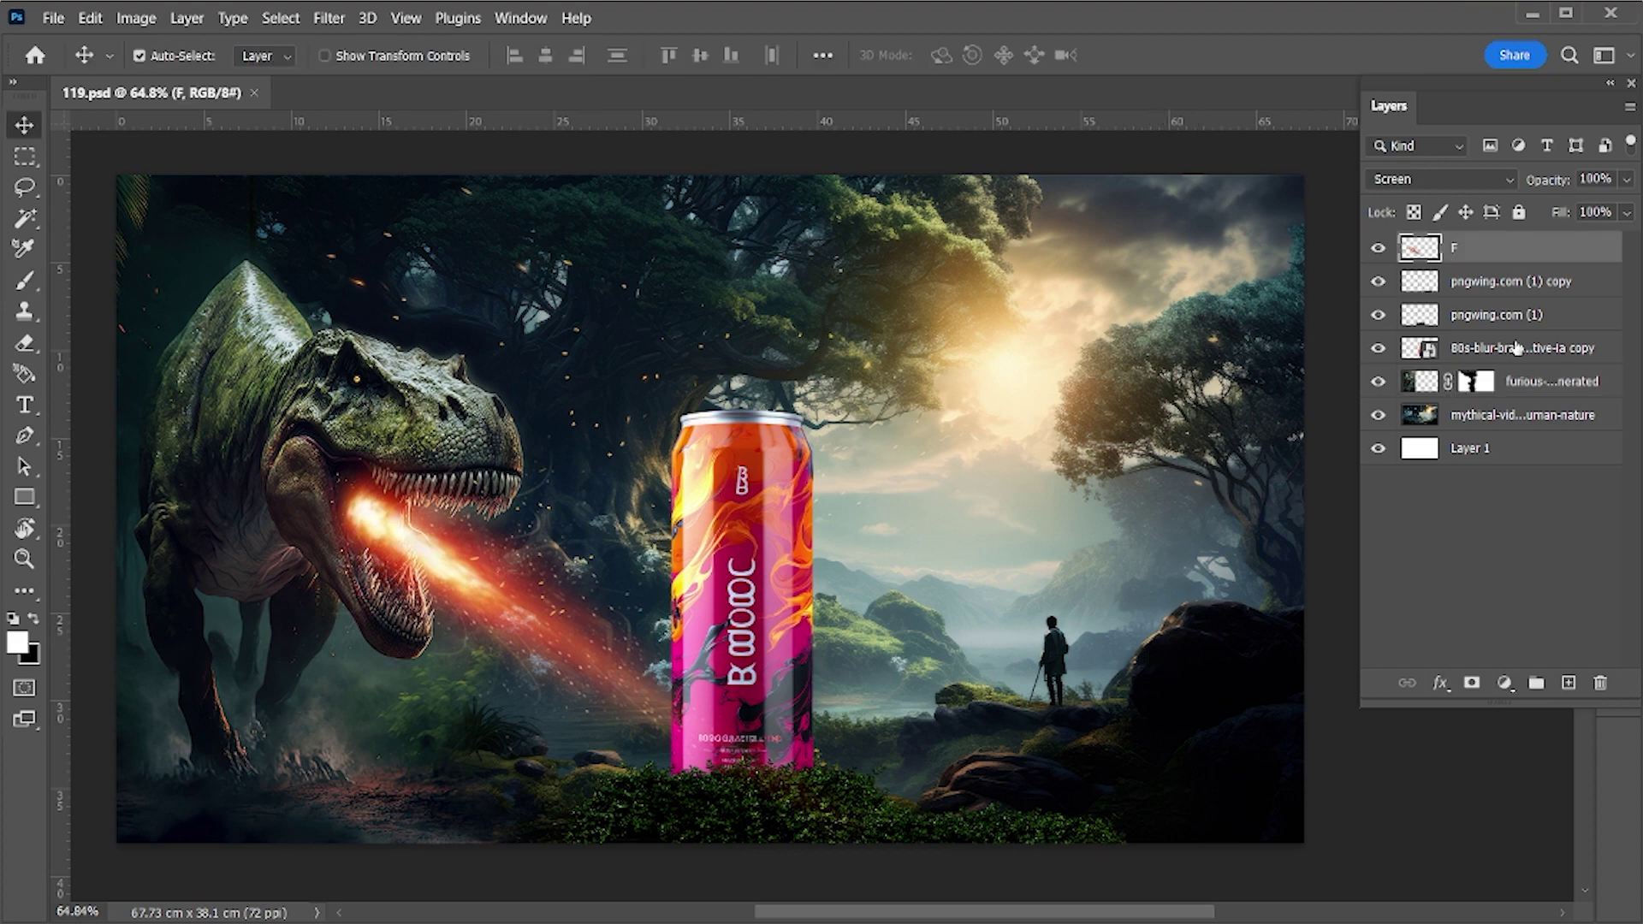
Copy all scene layers into Group 1, save, and open the Camera Raw Filter on it
{"action": "left_click", "coordinate": [1506, 417], "text": "shift"}
{"action": "key", "text": "ctrl+j"}
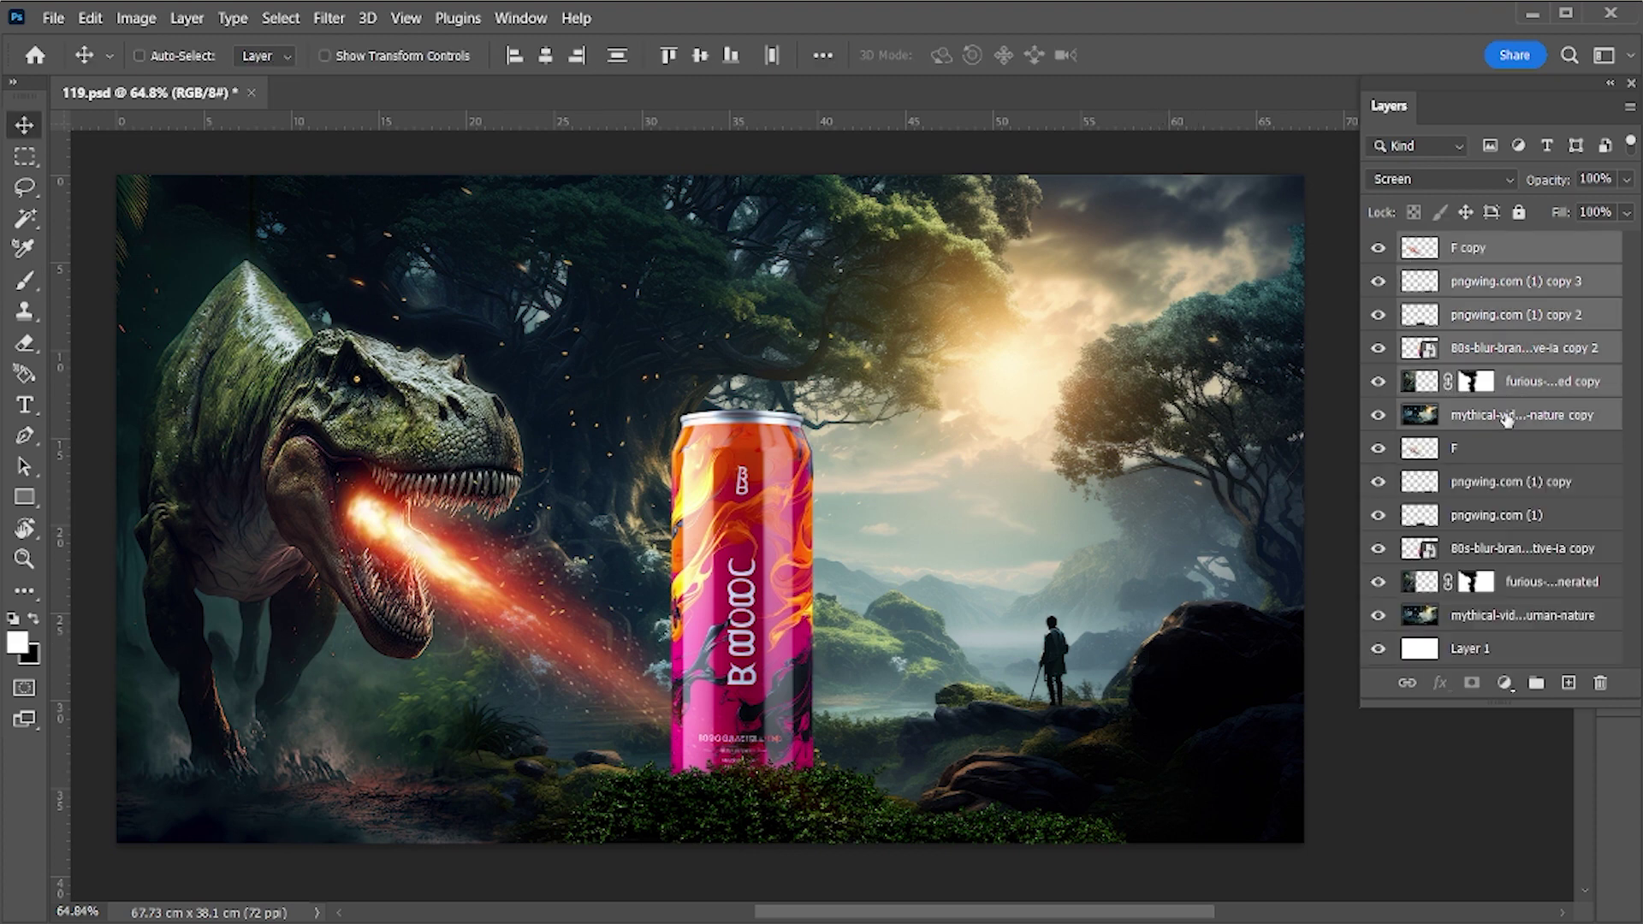
{"action": "key", "text": "ctrl+g"}
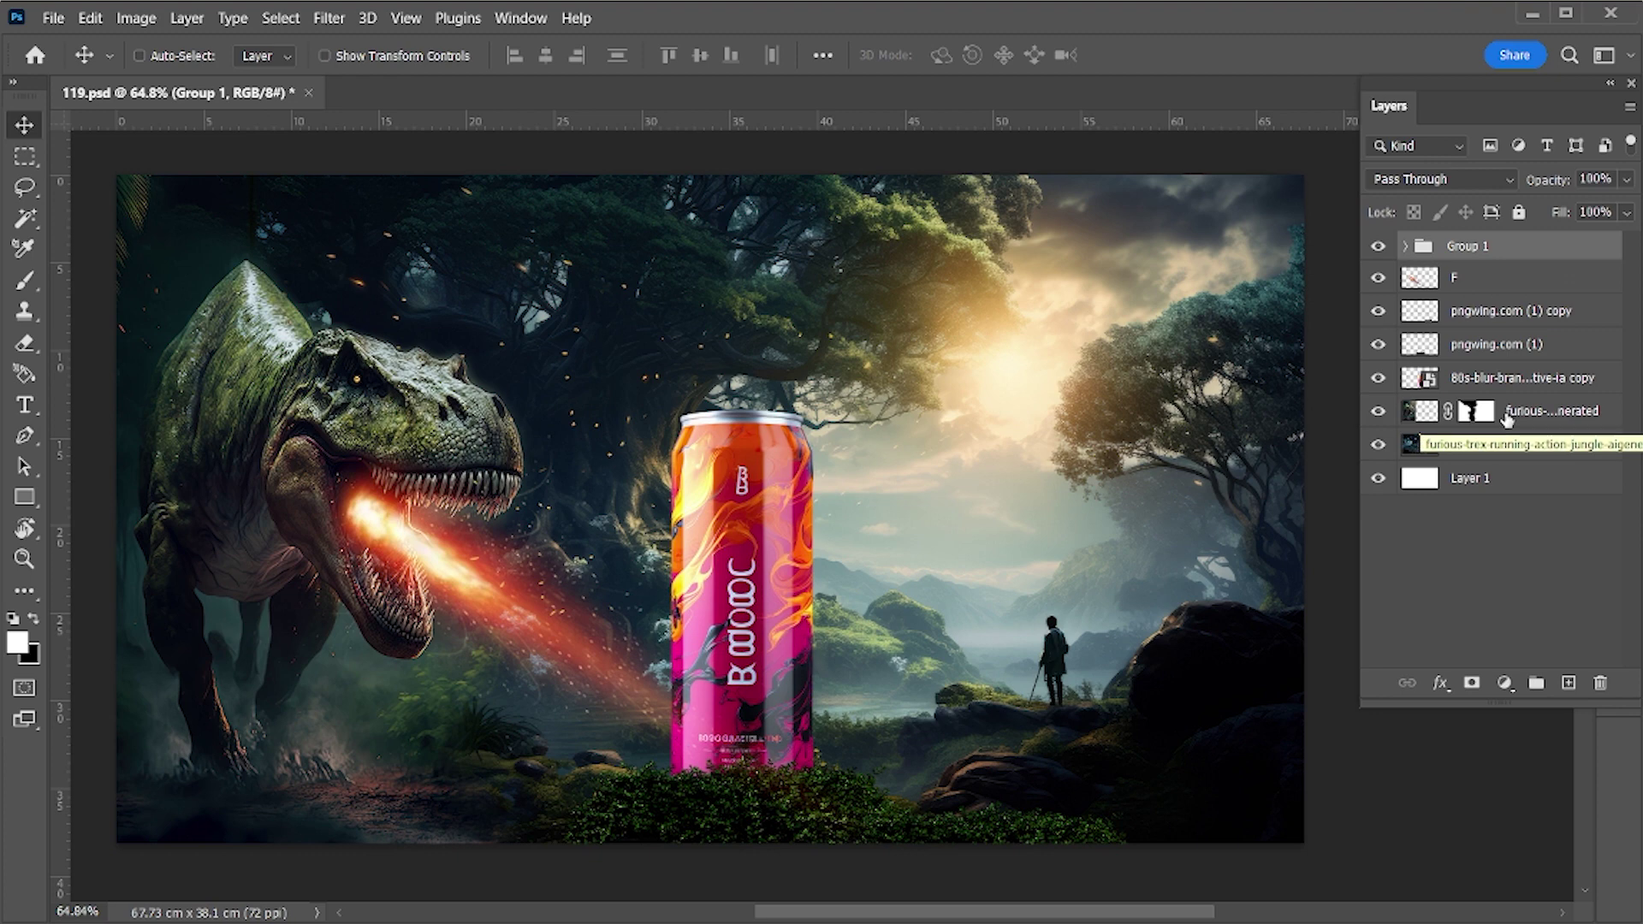
{"action": "key", "text": "ctrl+s"}
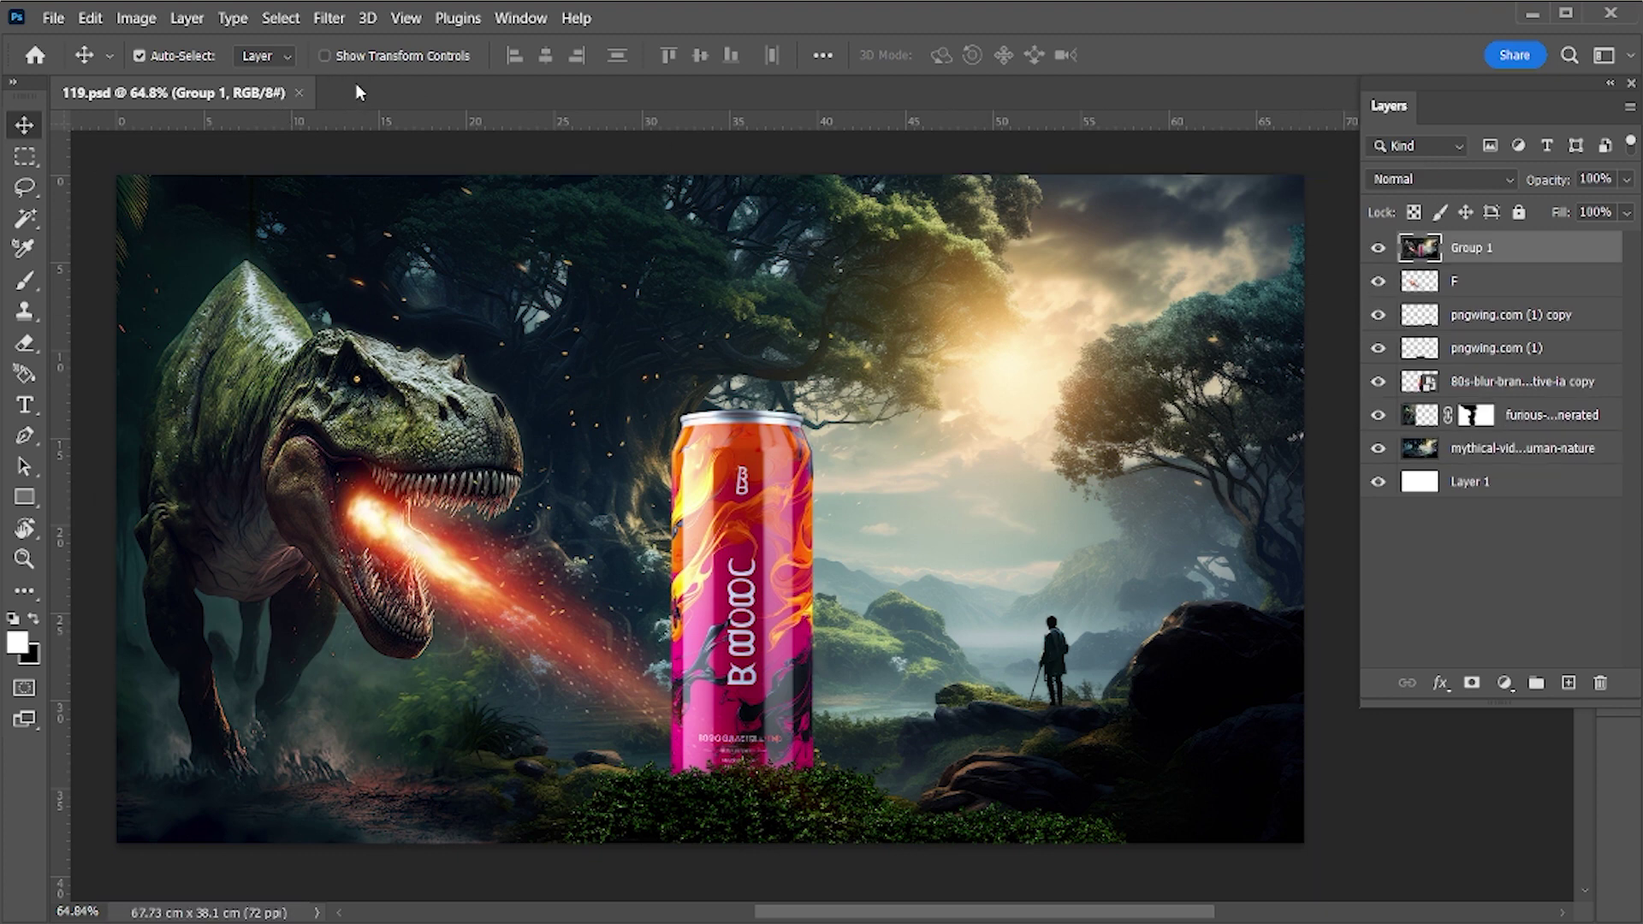
{"action": "left_click", "coordinate": [325, 18]}
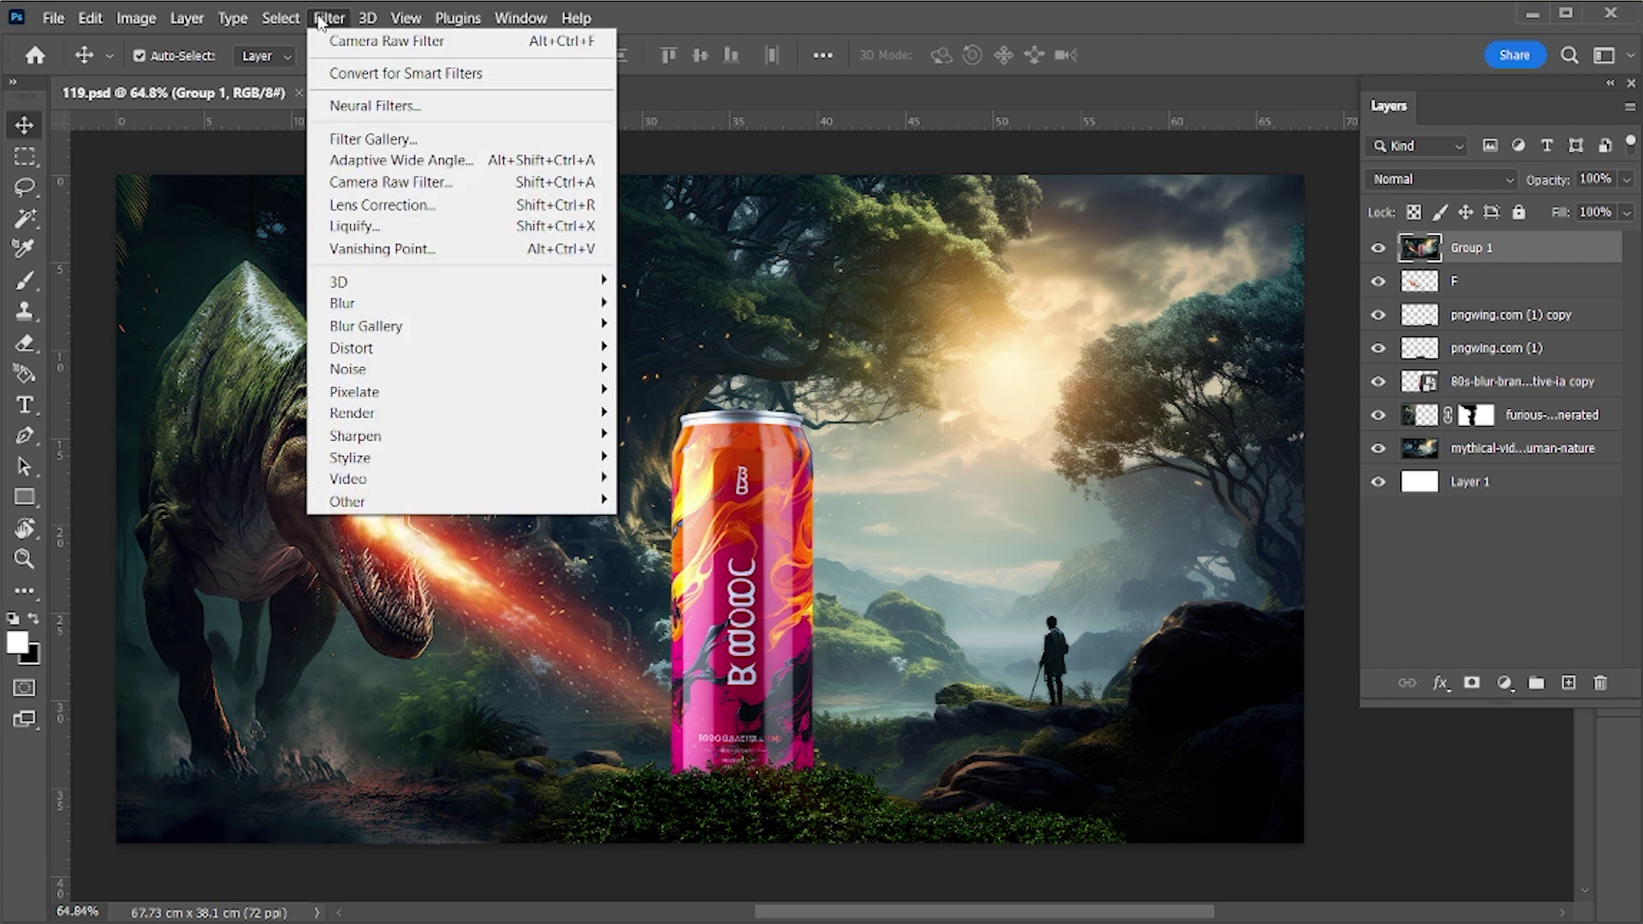
{"action": "left_click", "coordinate": [375, 183]}
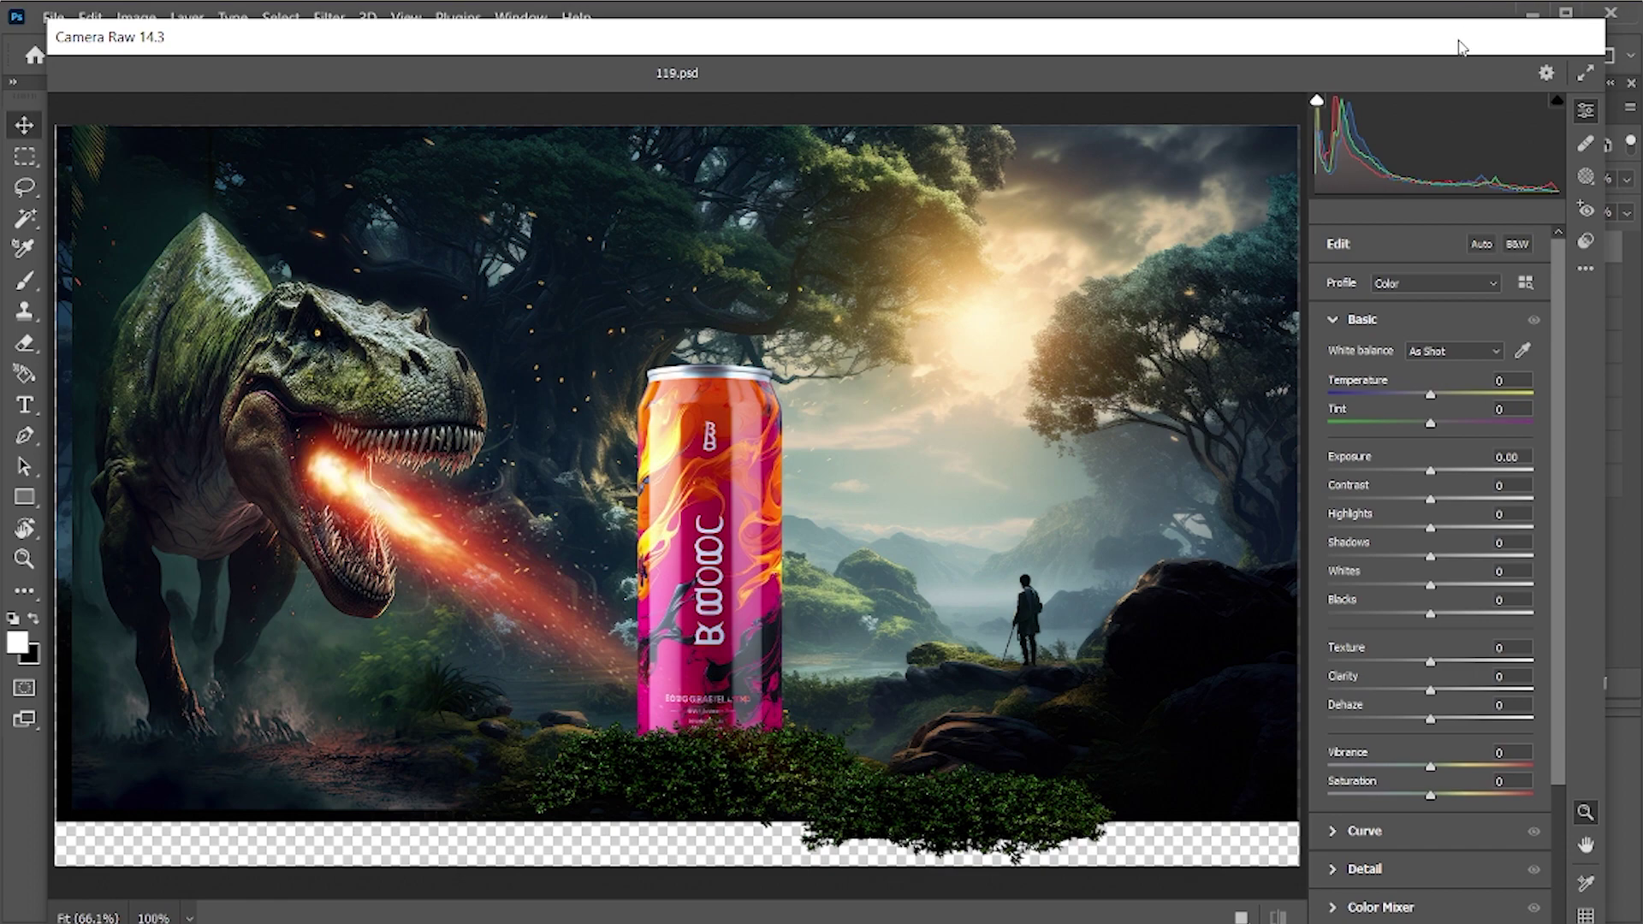
Fit the Camera Raw window on screen and set Exposure +0.35 and Texture +58
{"action": "left_click_drag", "start_coordinate": [1461, 23], "coordinate": [1434, 159]}
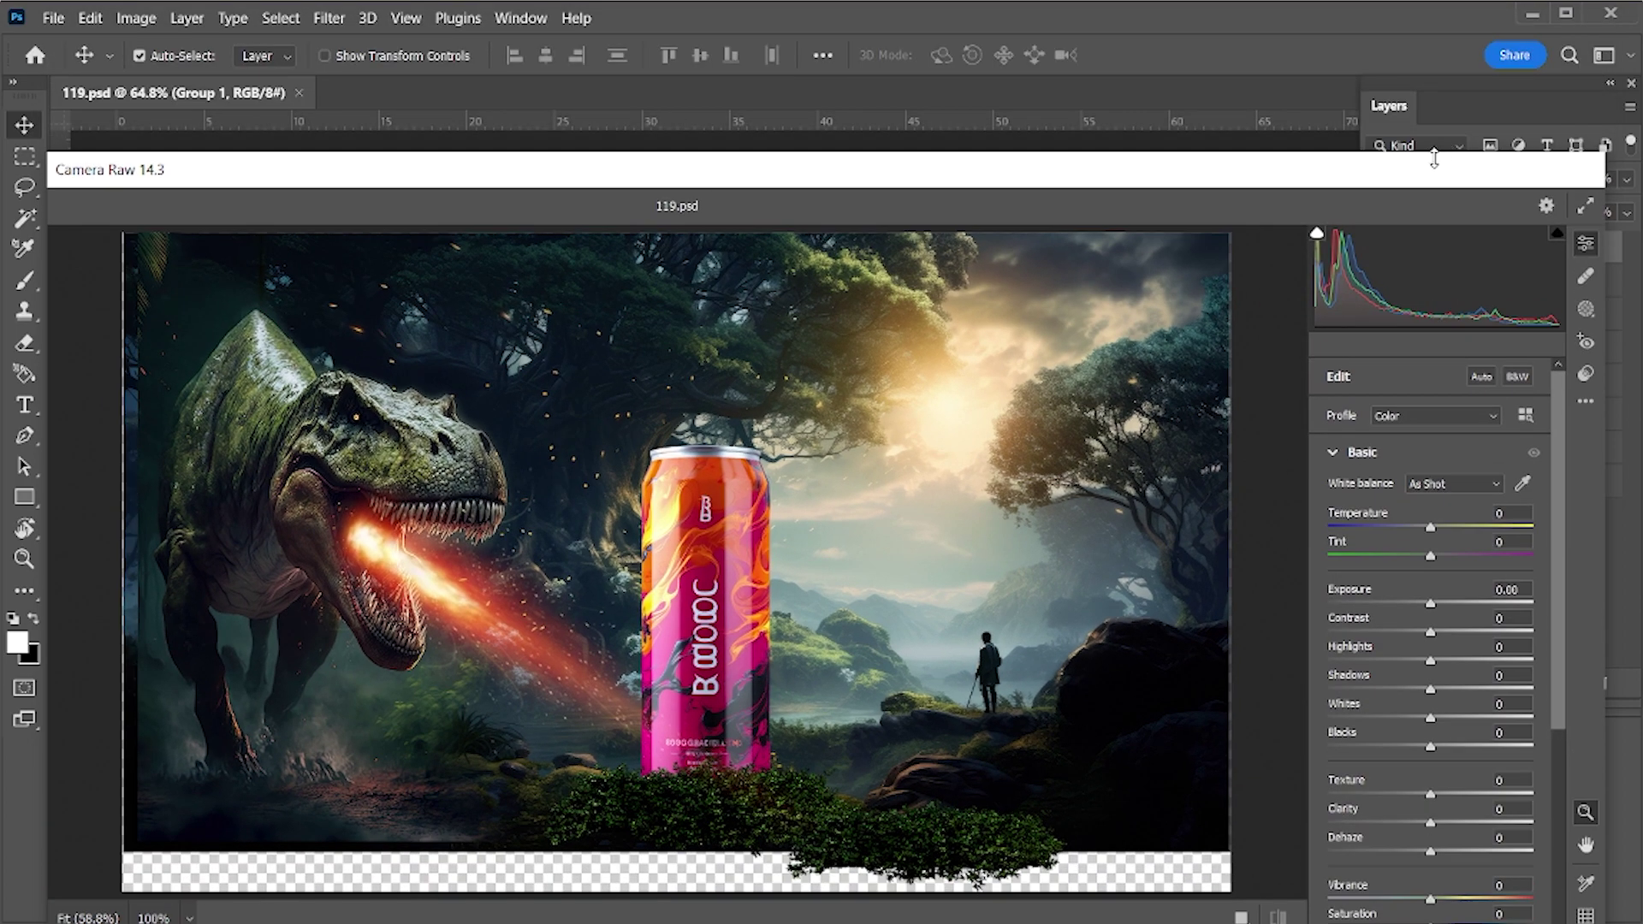
{"action": "left_click_drag", "start_coordinate": [1155, 178], "coordinate": [1157, 89]}
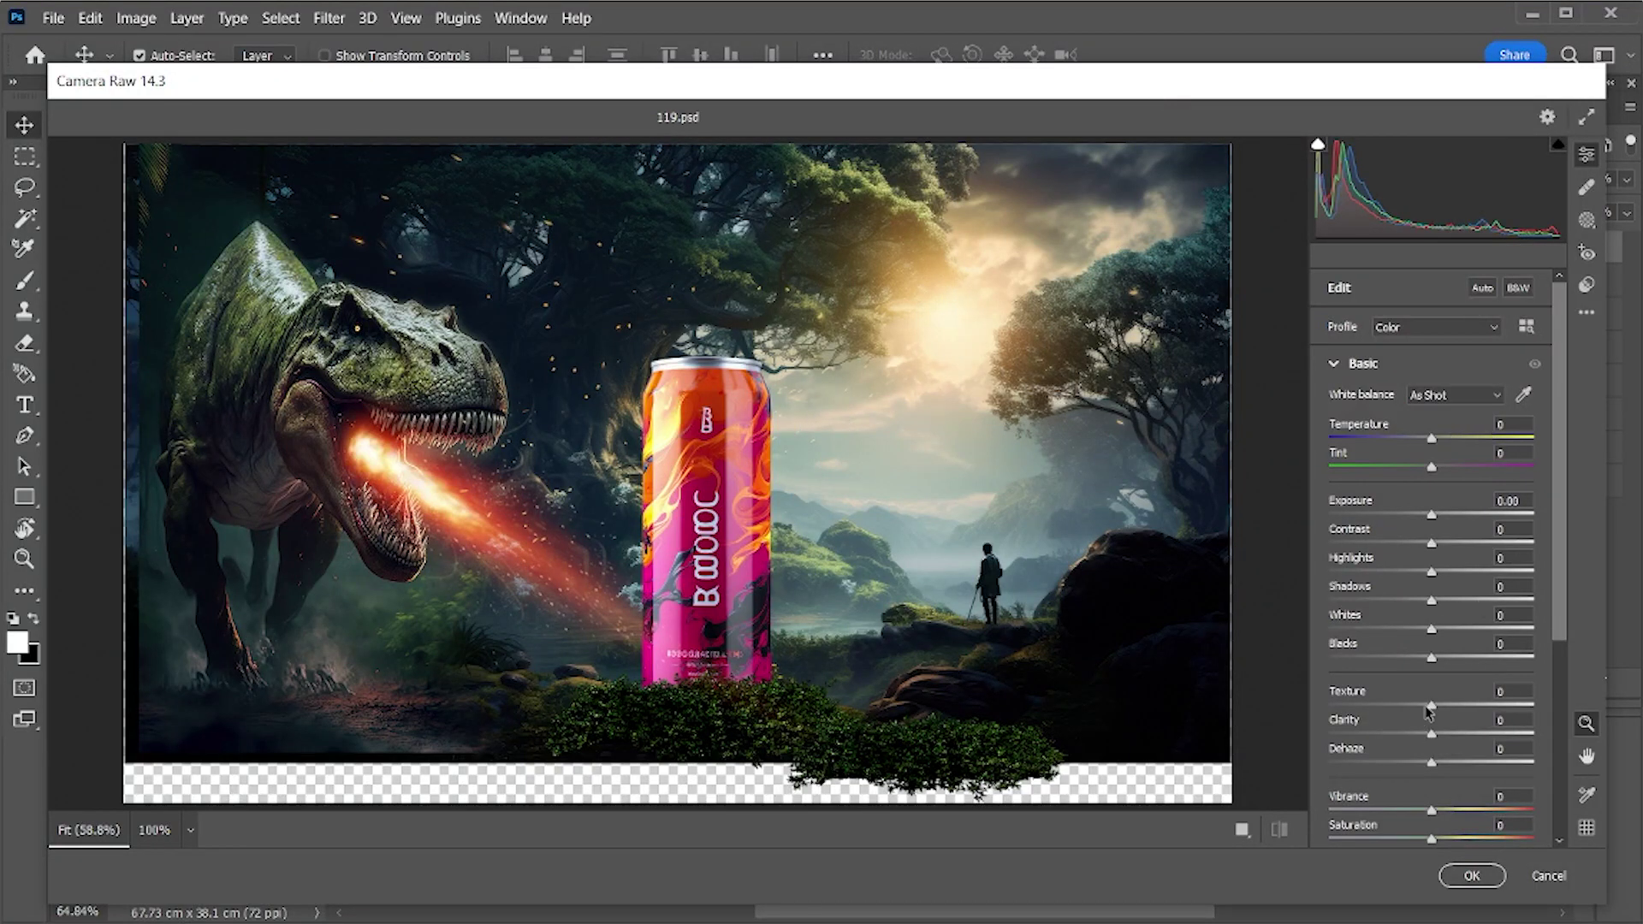
{"action": "left_click", "coordinate": [1511, 691]}
{"action": "type", "text": "10"}
{"action": "key", "text": "Tab"}
{"action": "left_click", "coordinate": [1518, 499]}
{"action": "left_click_drag", "start_coordinate": [1435, 517], "coordinate": [1442, 517]}
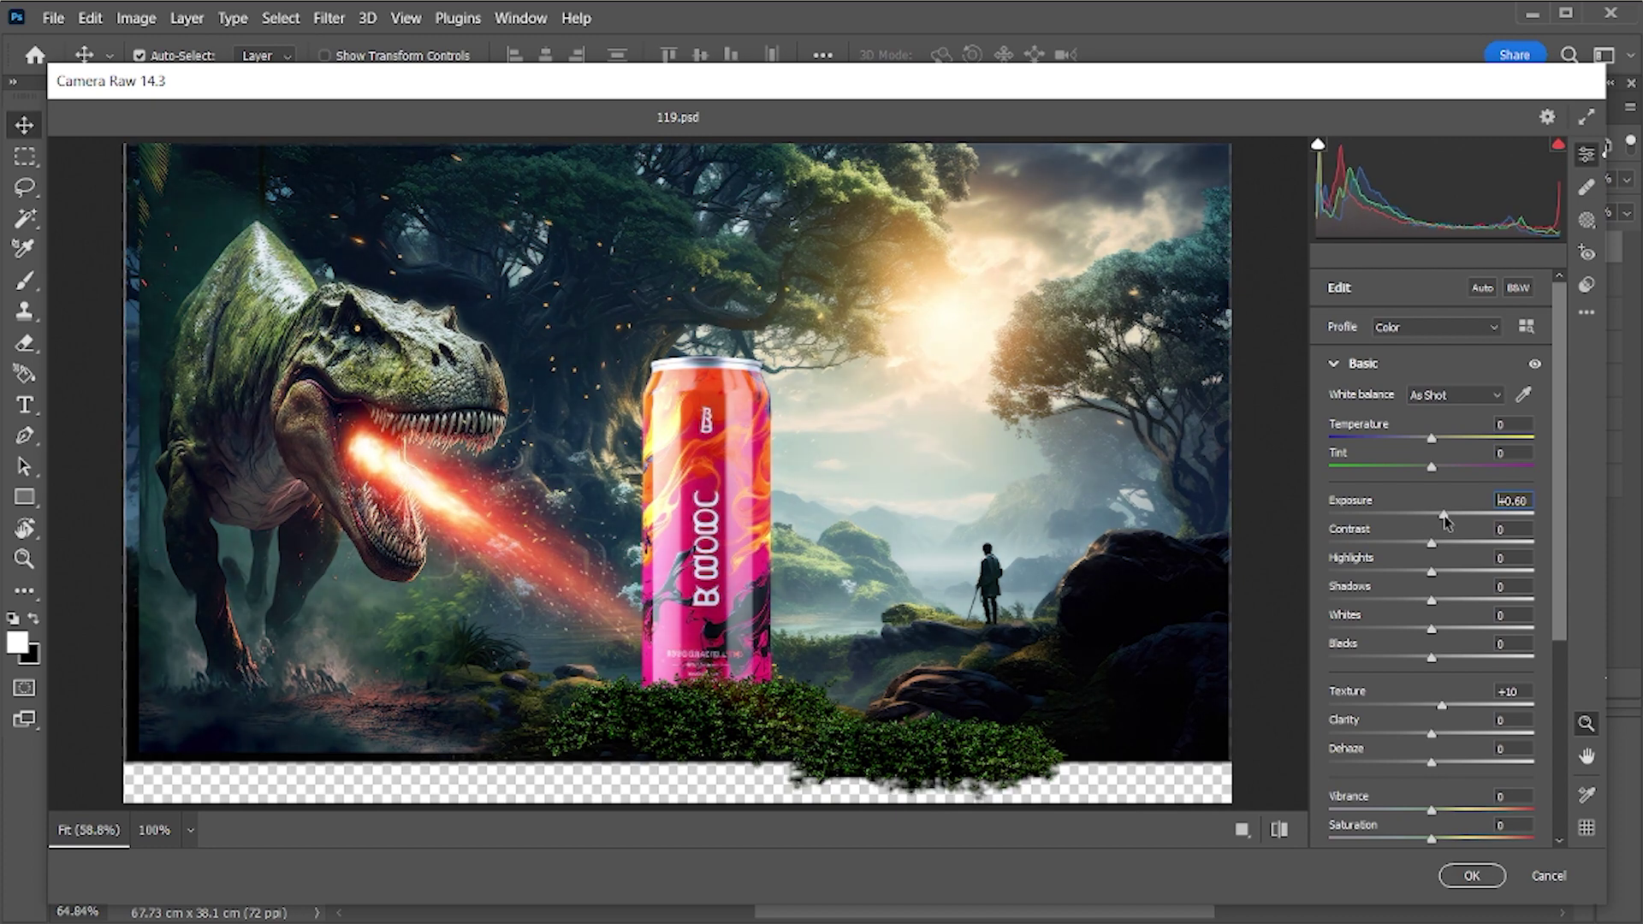
{"action": "left_click_drag", "start_coordinate": [1445, 707], "coordinate": [1490, 710]}
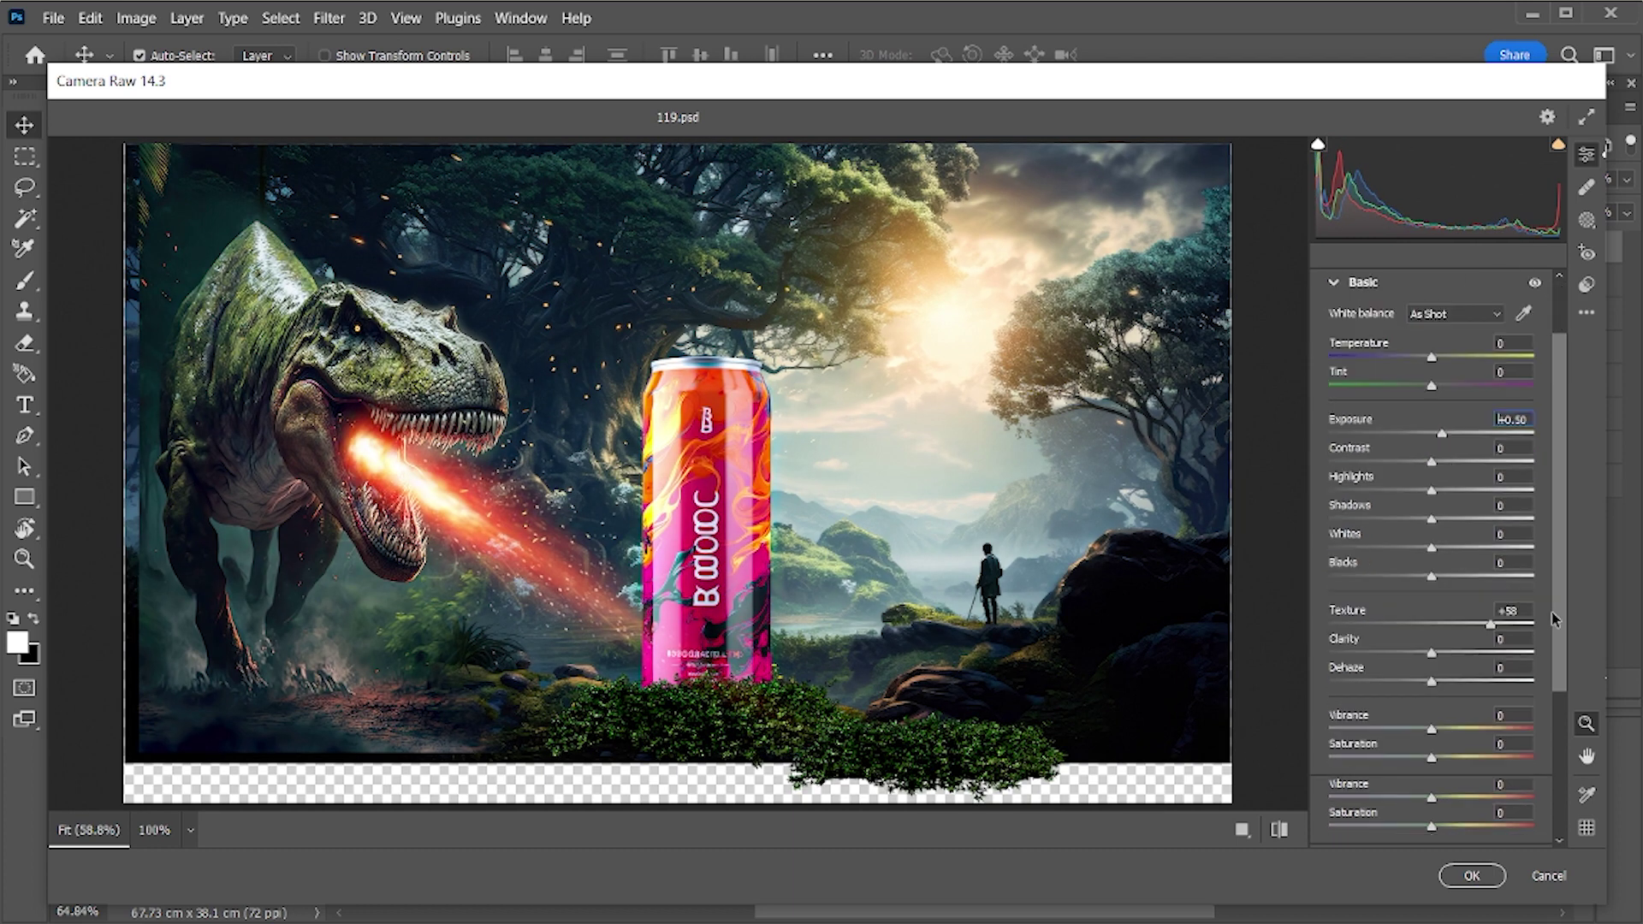
Set Vibrance +49, Contrast +48 and Clarity +49, then apply the Camera Raw edits
{"action": "scroll", "coordinate": [1545, 685], "scroll_direction": "down", "scroll_amount": 5}
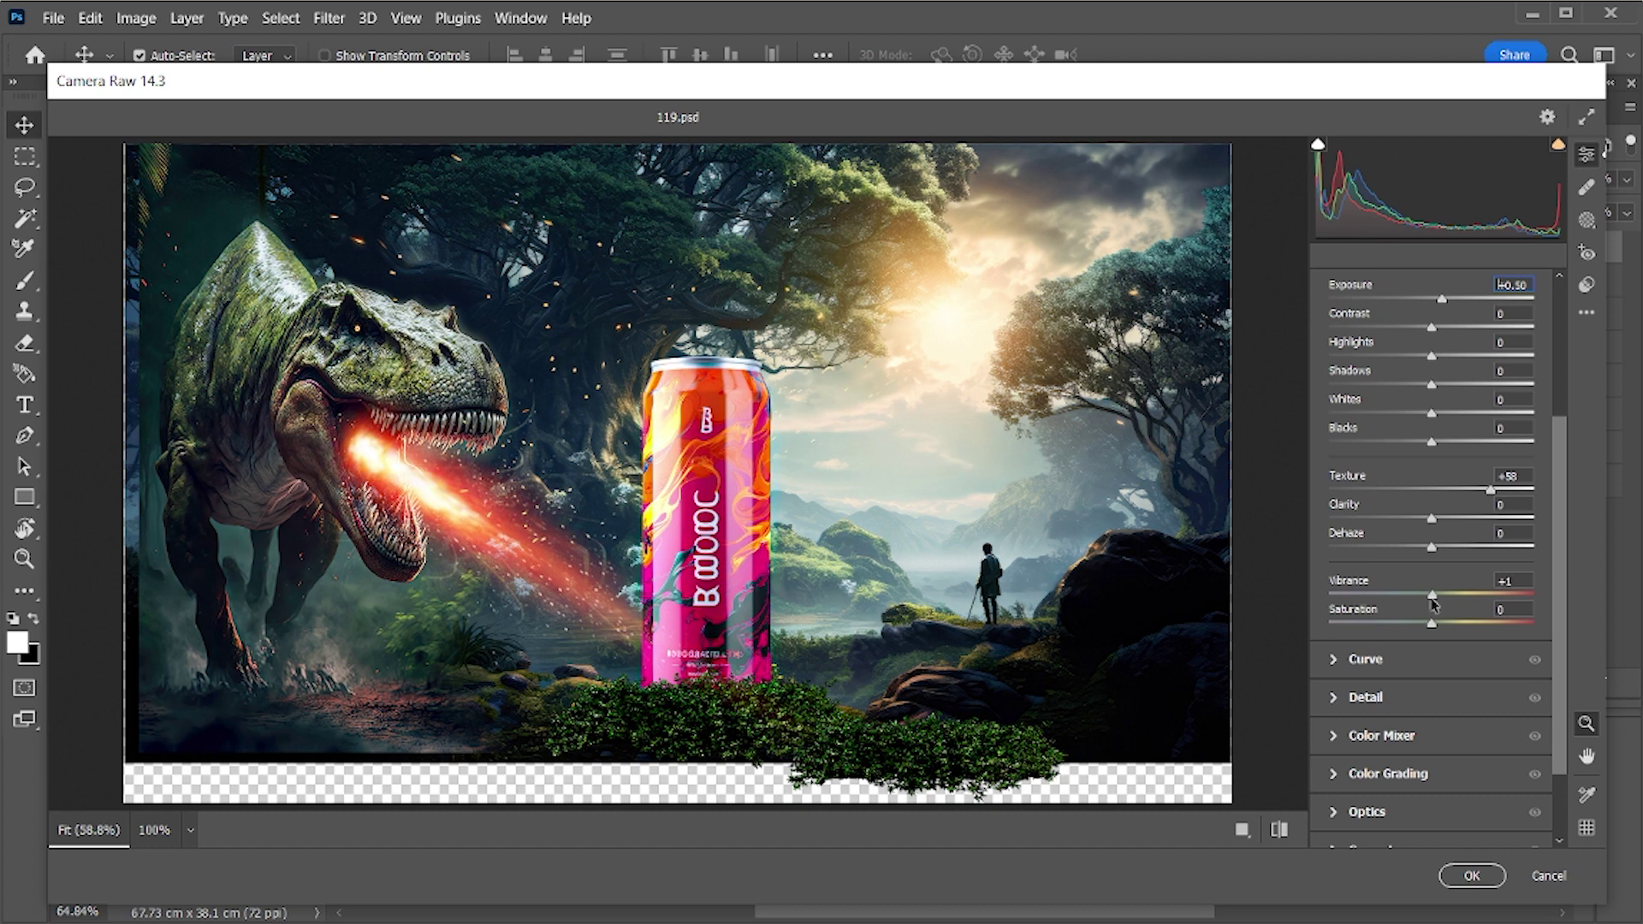
{"action": "left_click_drag", "start_coordinate": [1431, 599], "coordinate": [1482, 603]}
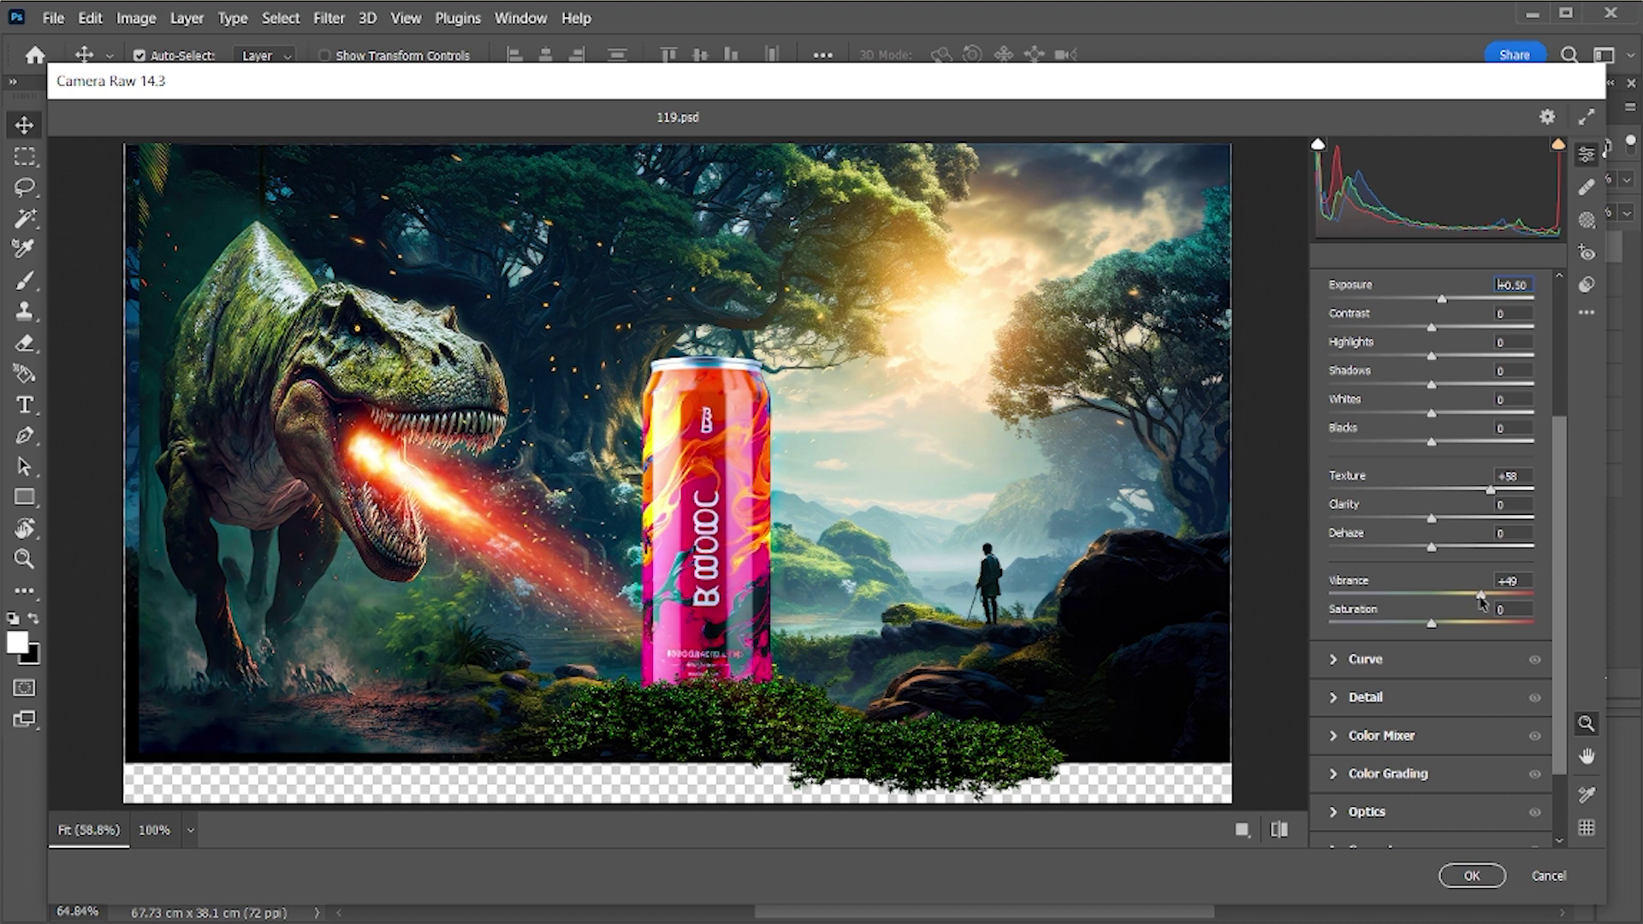
{"action": "left_click_drag", "start_coordinate": [1564, 475], "coordinate": [1568, 434]}
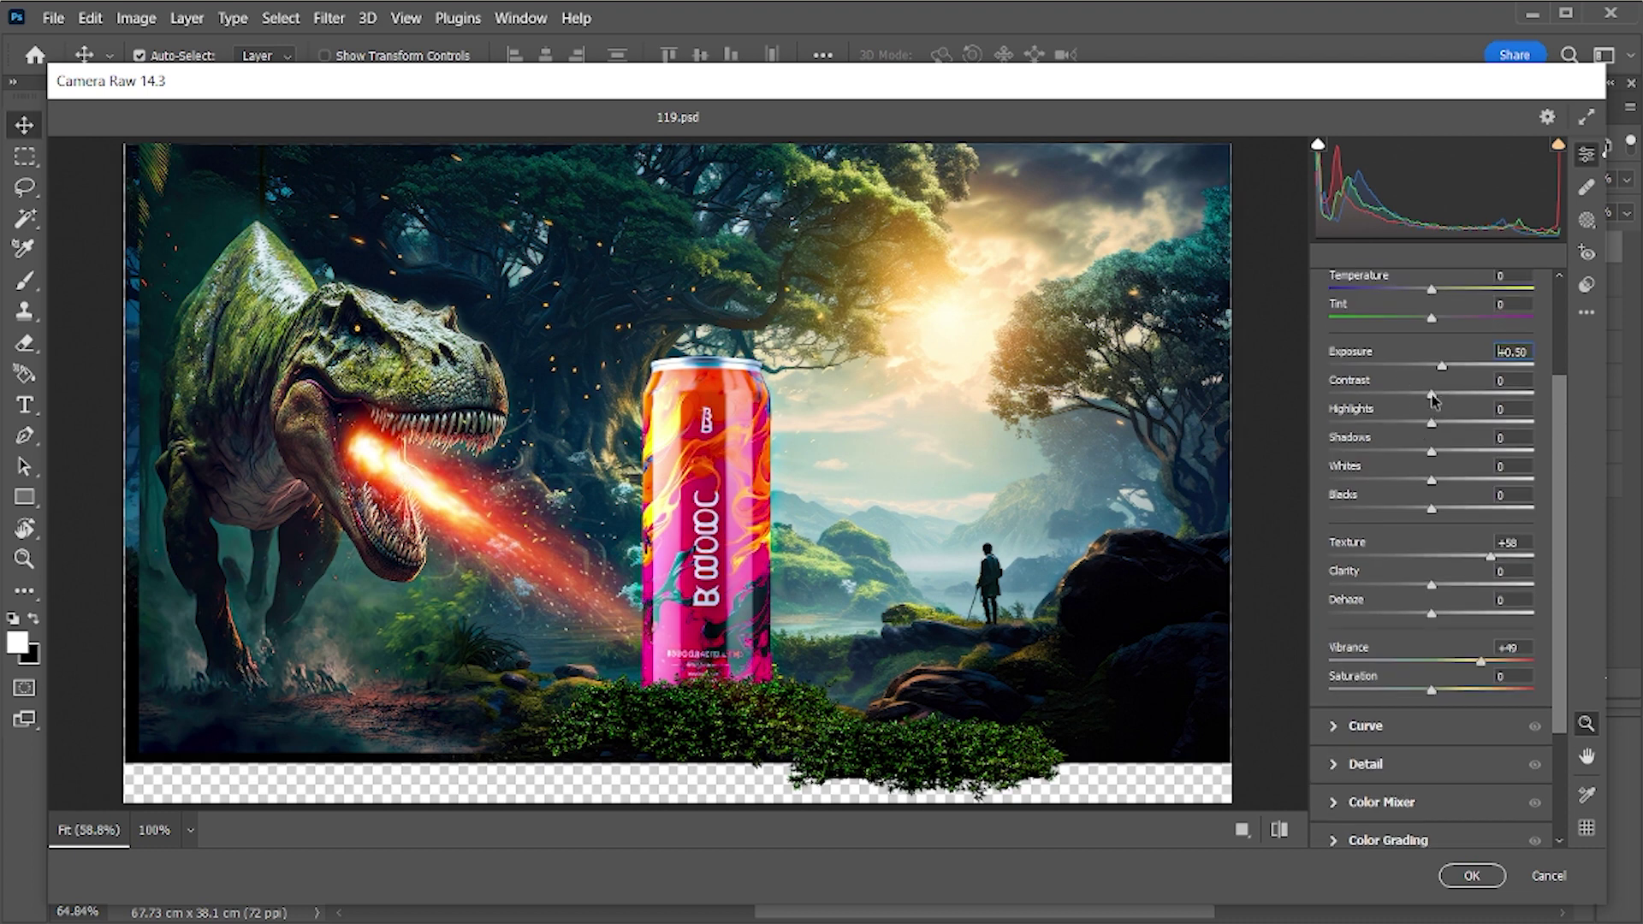
{"action": "left_click_drag", "start_coordinate": [1432, 395], "coordinate": [1496, 396]}
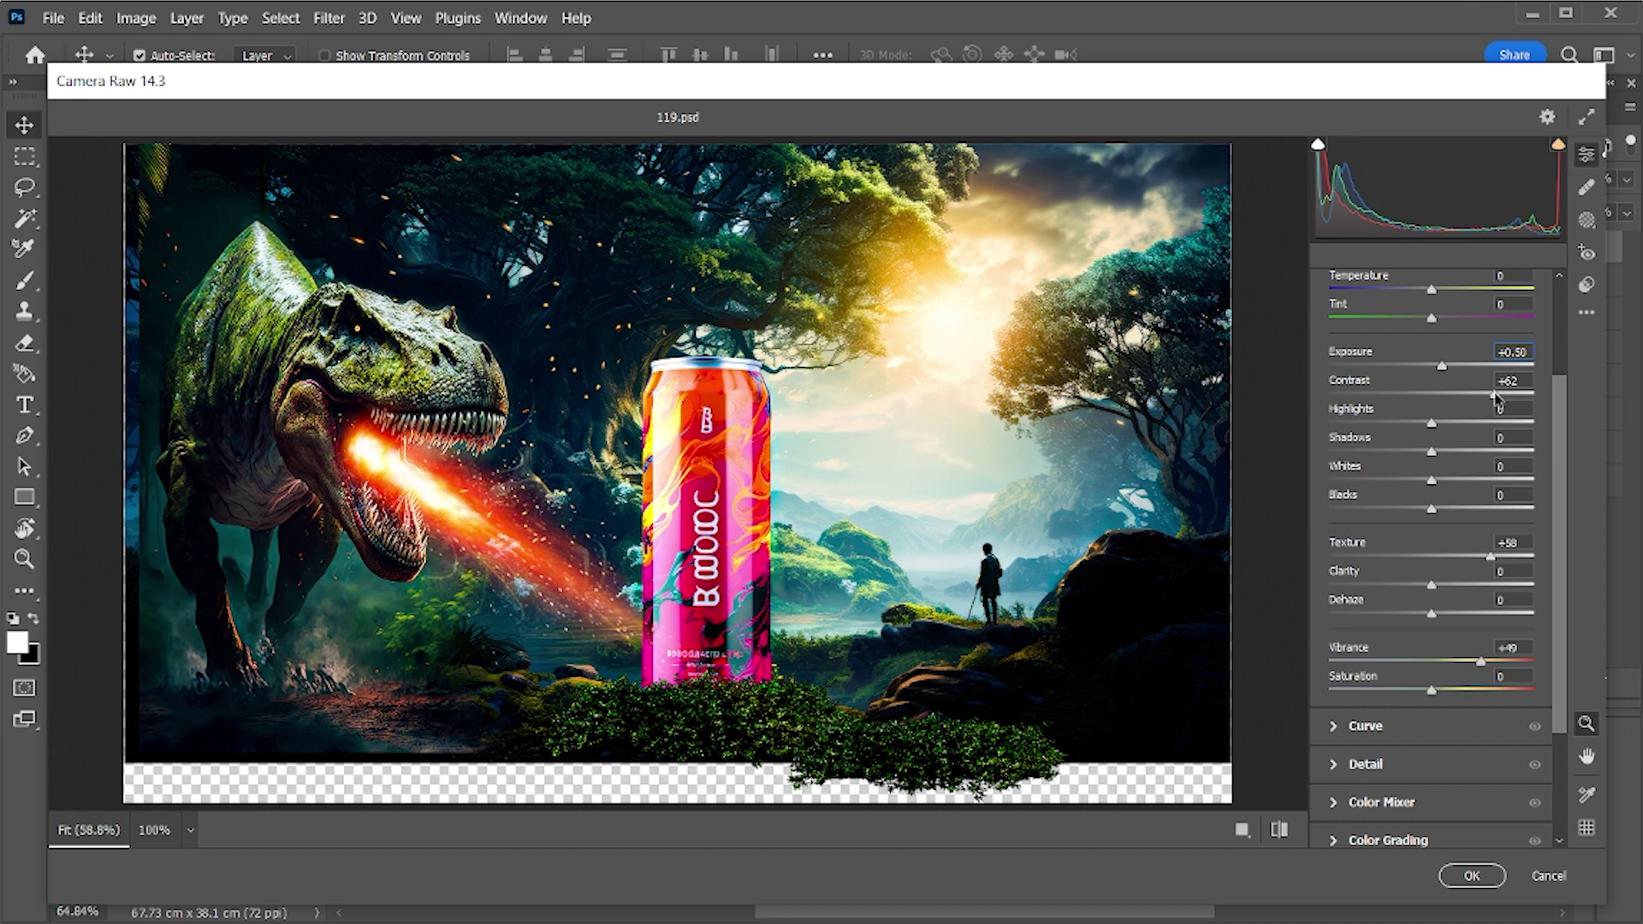
{"action": "left_click_drag", "start_coordinate": [1496, 397], "coordinate": [1443, 368]}
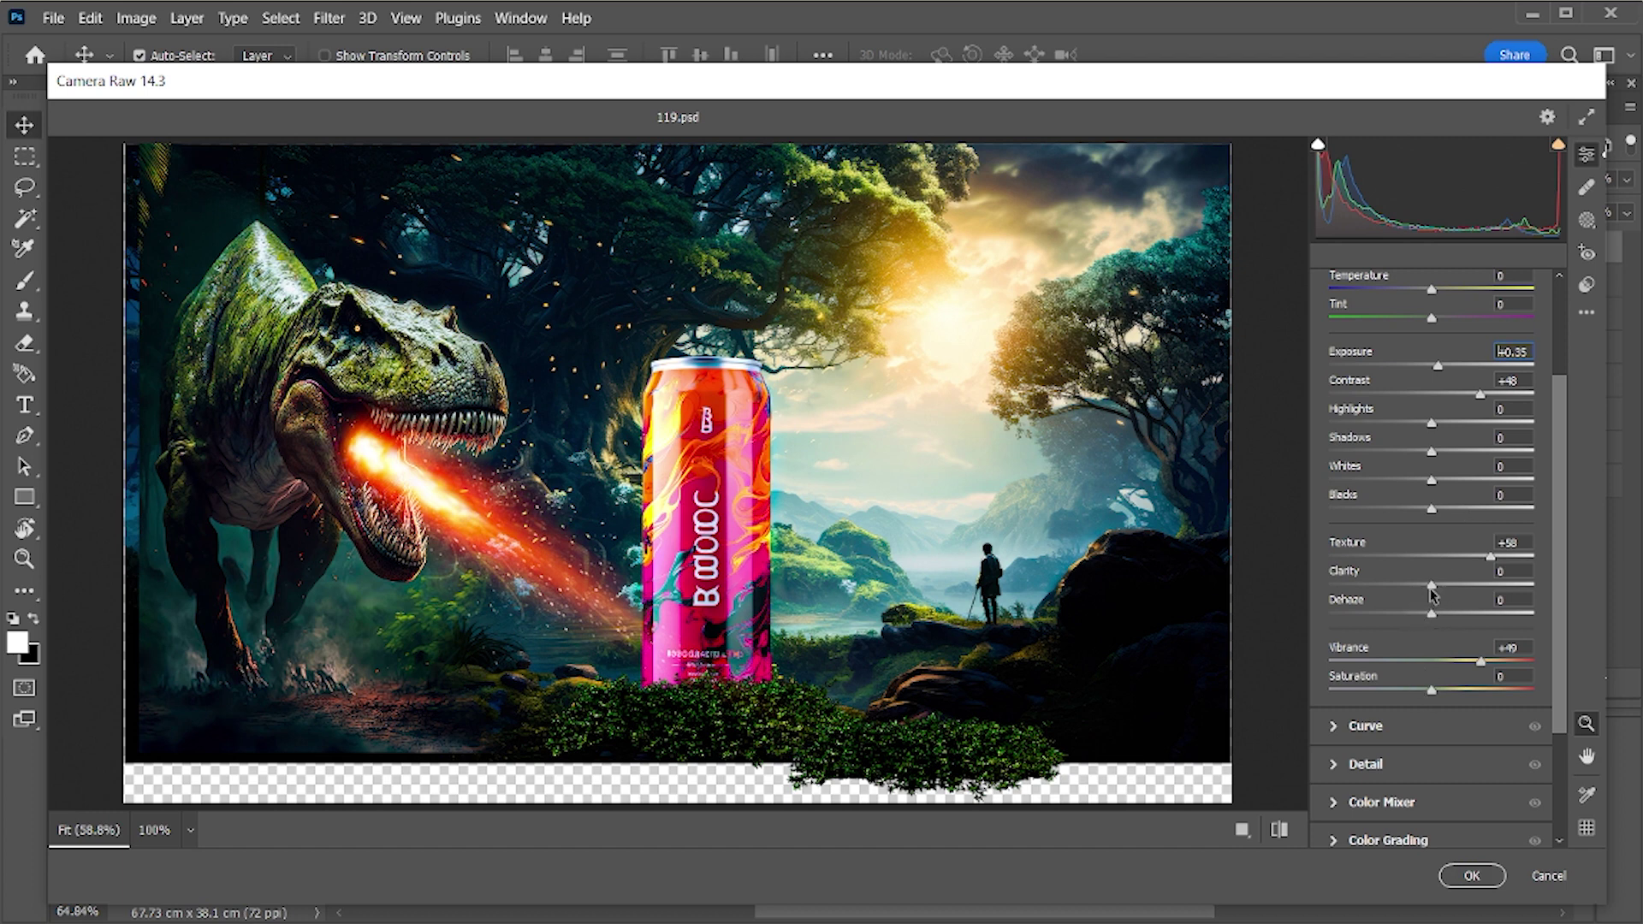
{"action": "left_click_drag", "start_coordinate": [1432, 585], "coordinate": [1483, 589]}
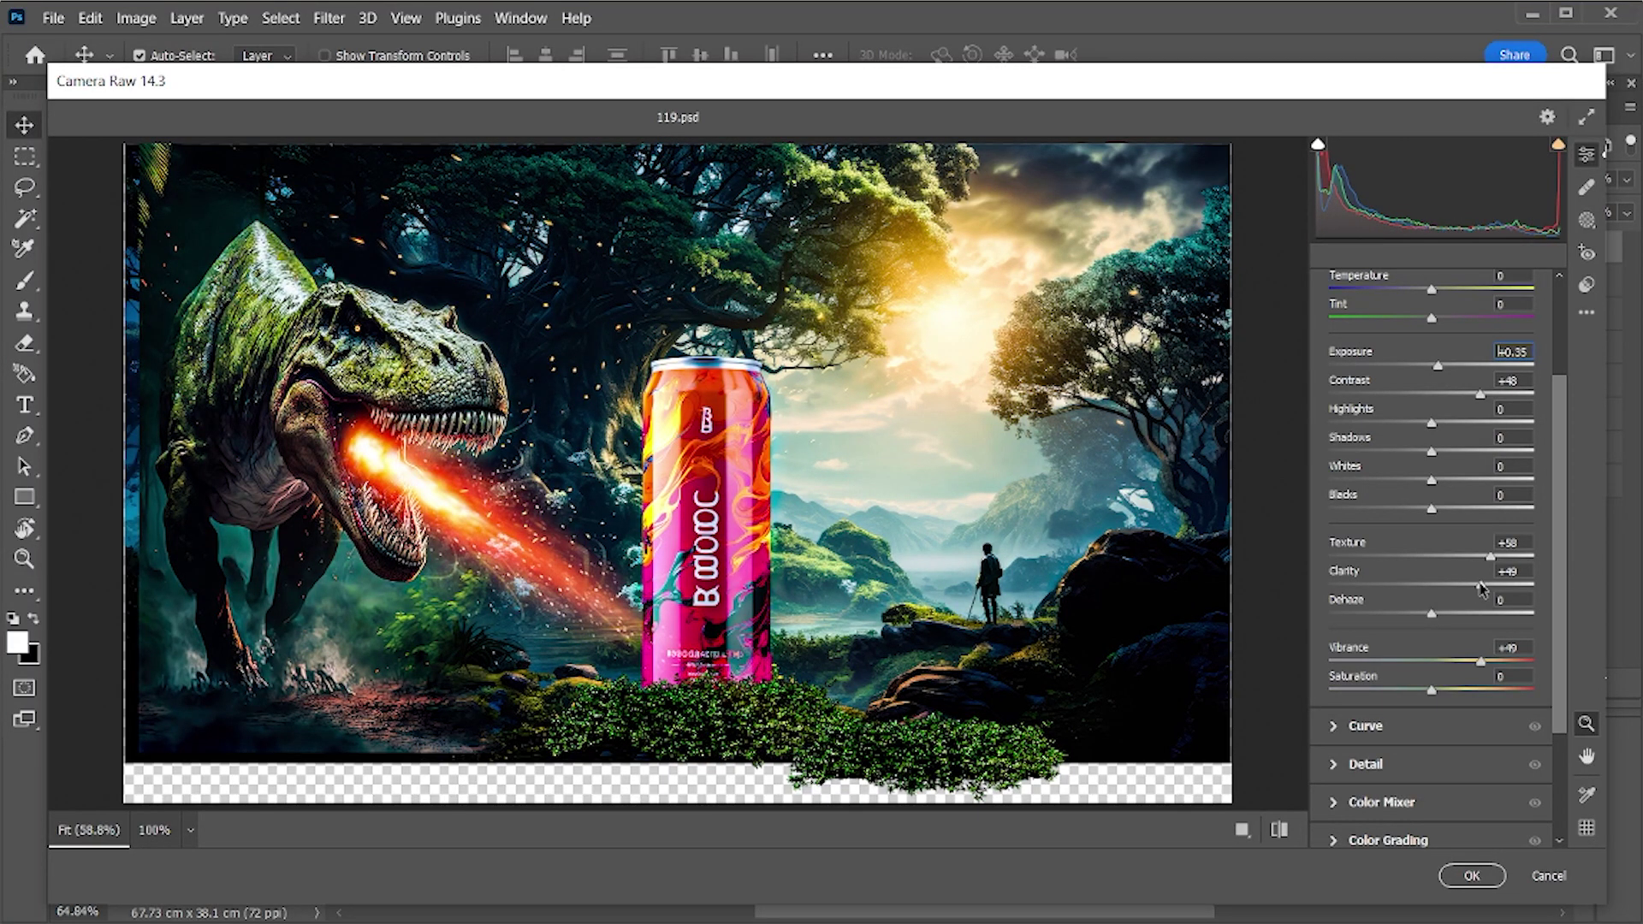
{"action": "left_click", "coordinate": [1489, 875]}
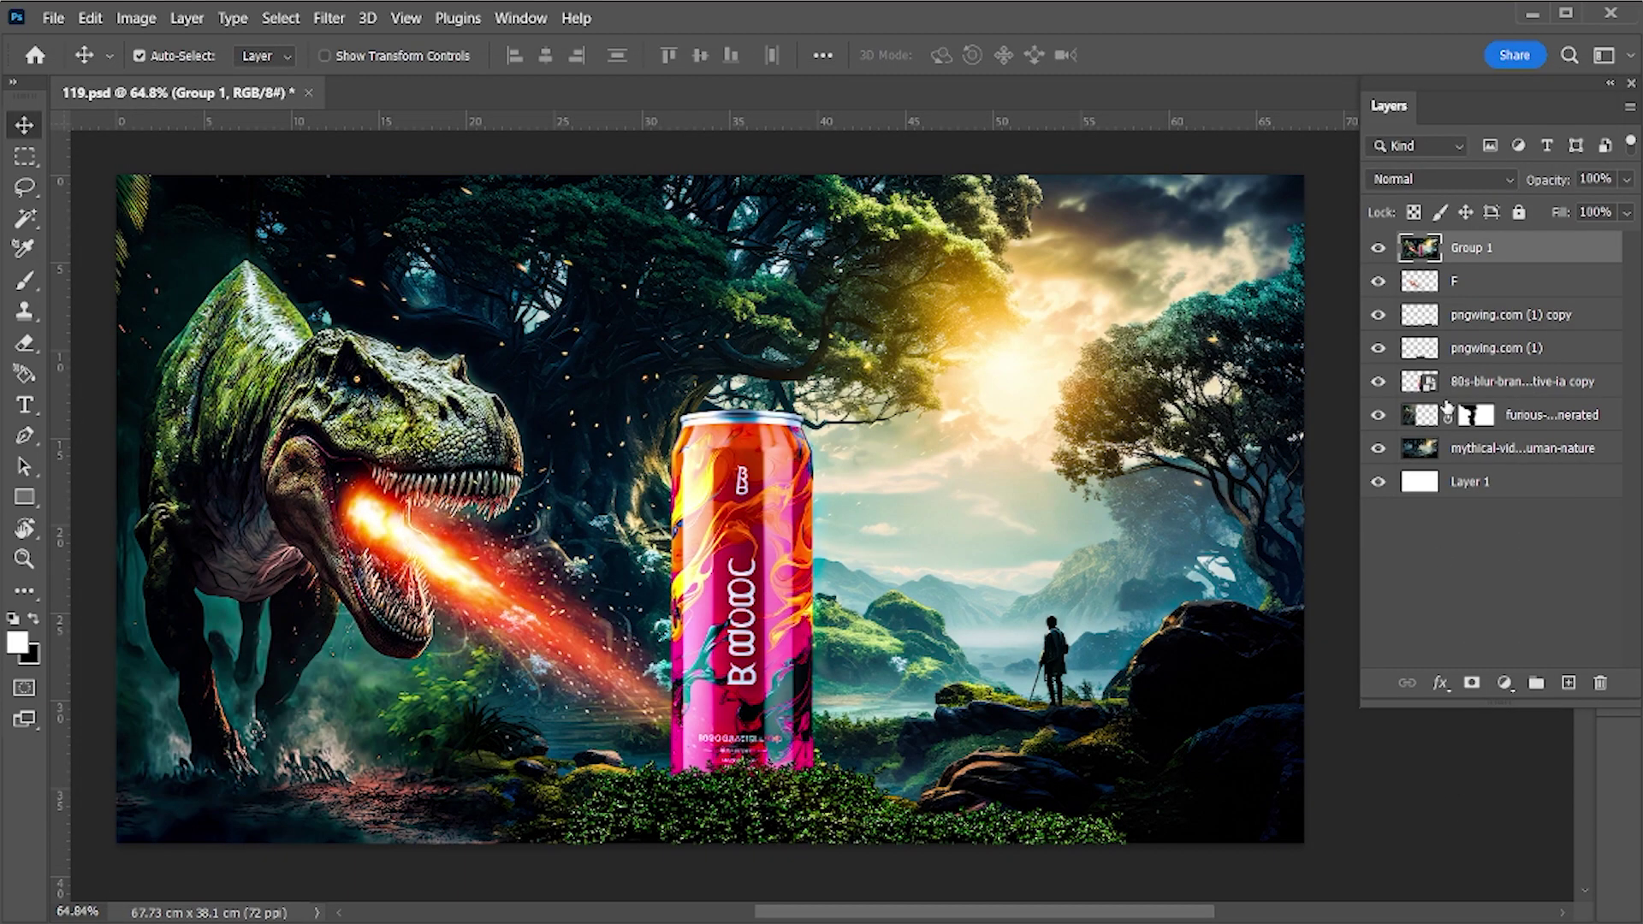